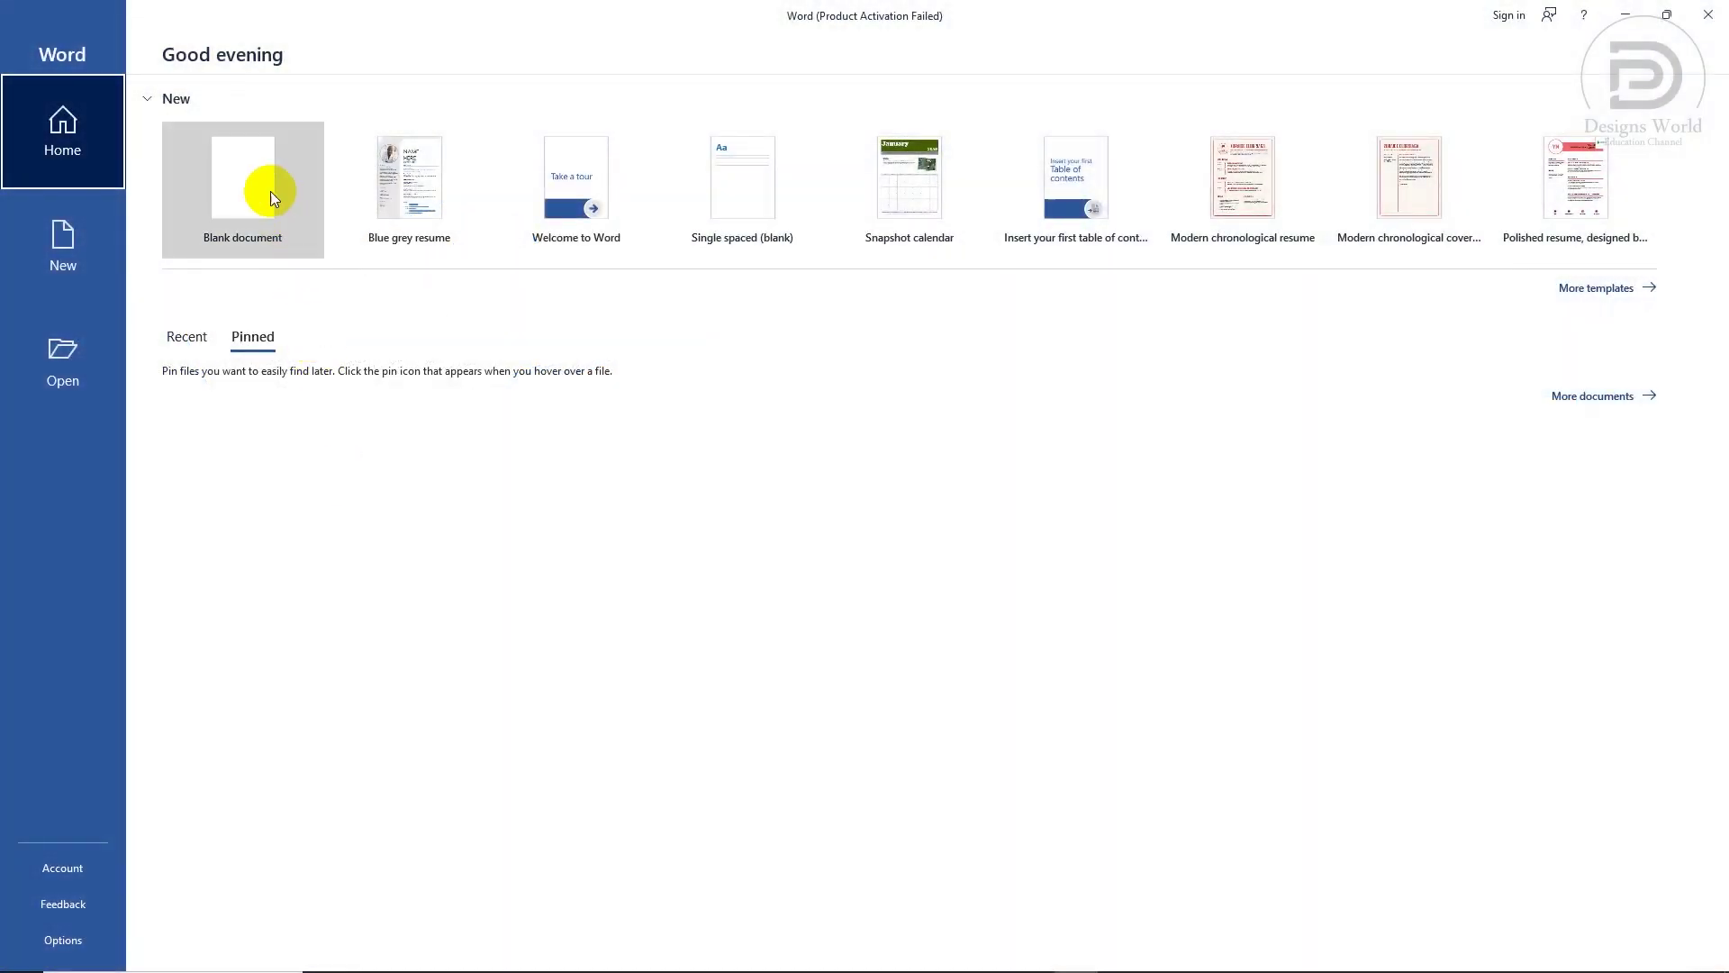
- Create a new blank Word document from the start screen
click(267, 186)
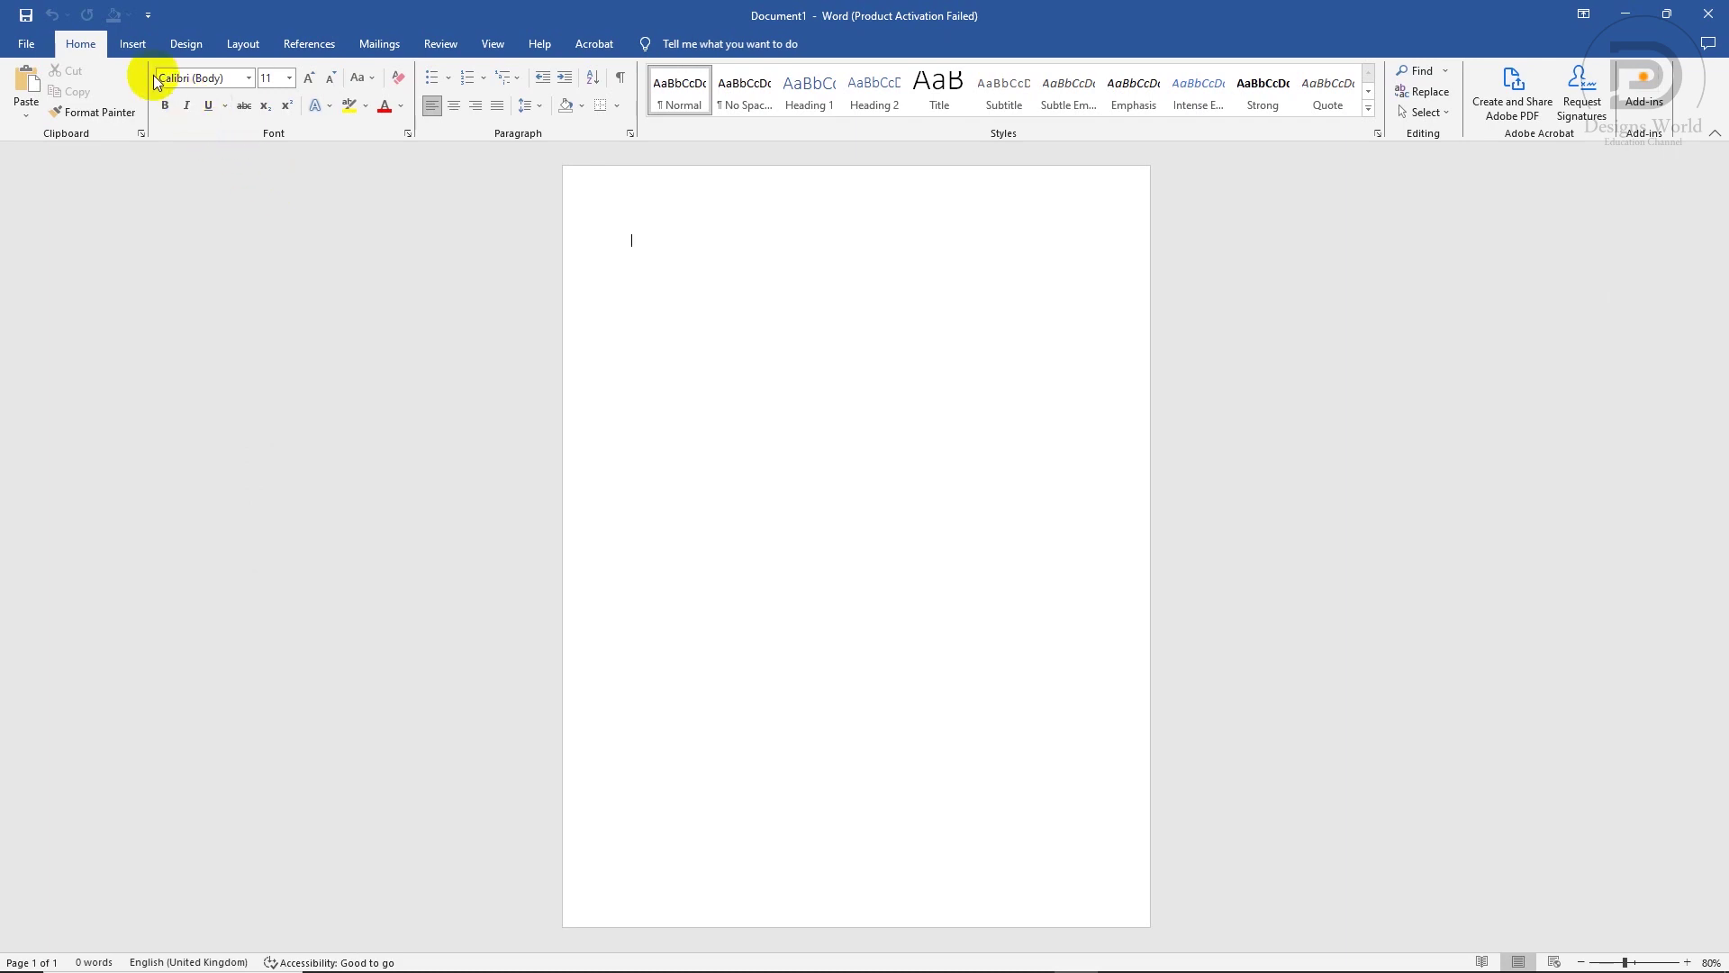
- Draw a blue rectangle about 1.56 by 1.55 inches at the page's top-left corner
click(126, 49)
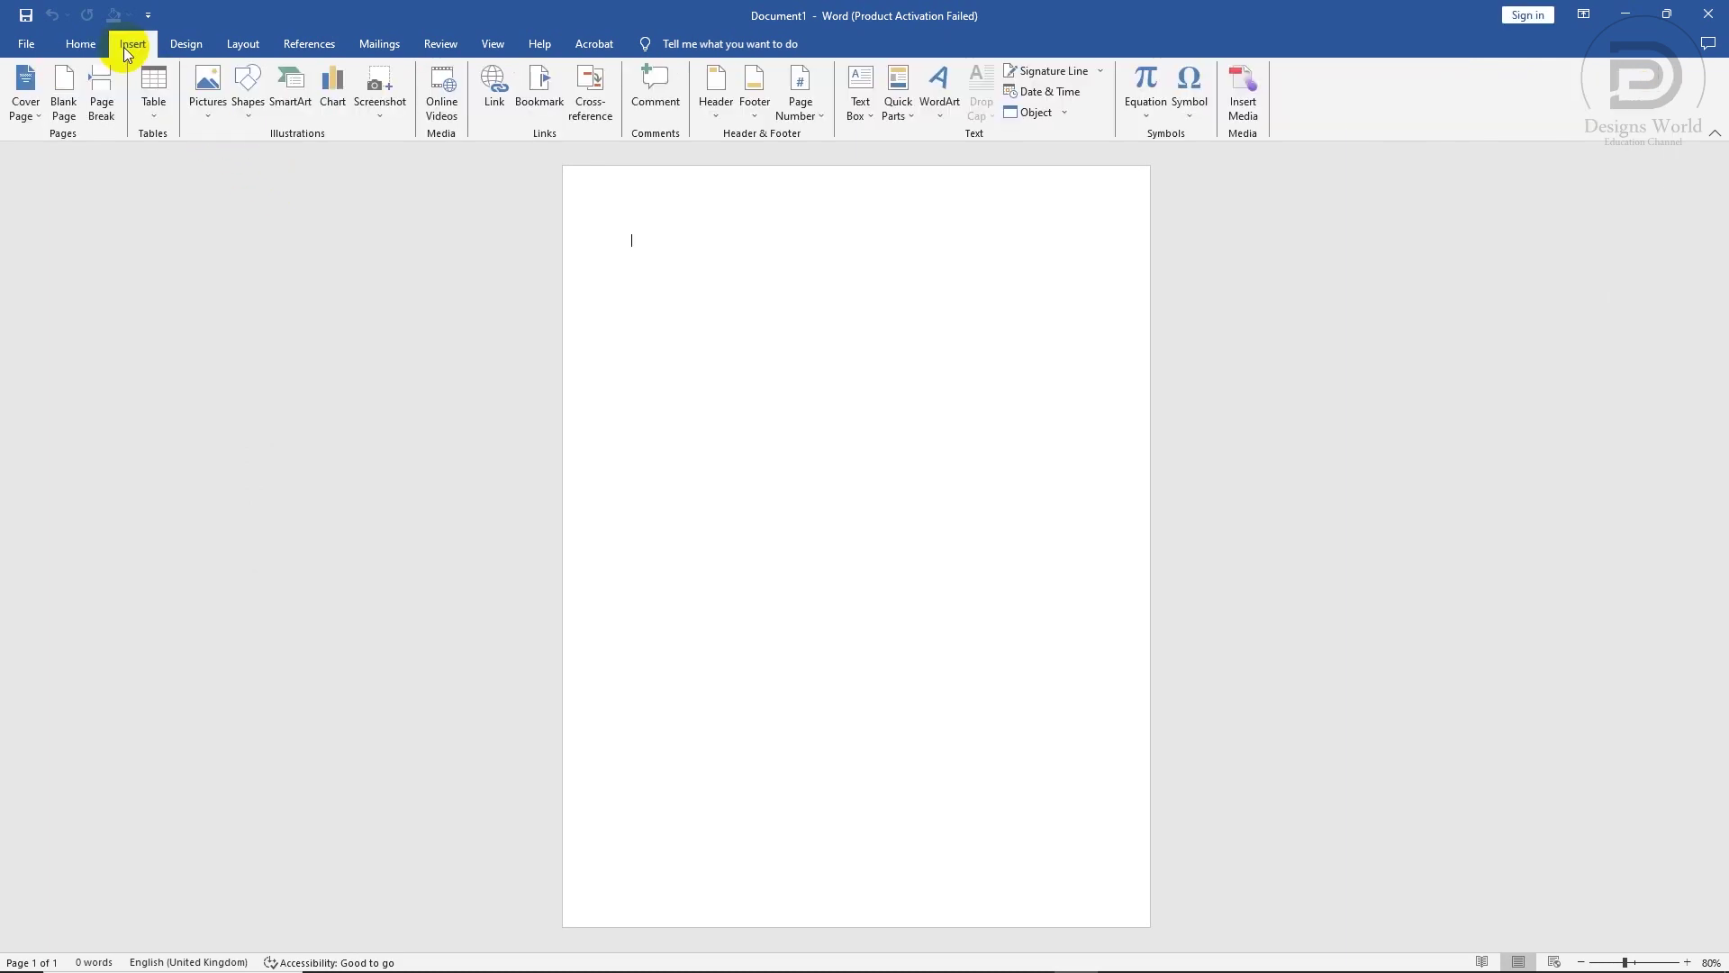
click(245, 107)
click(289, 155)
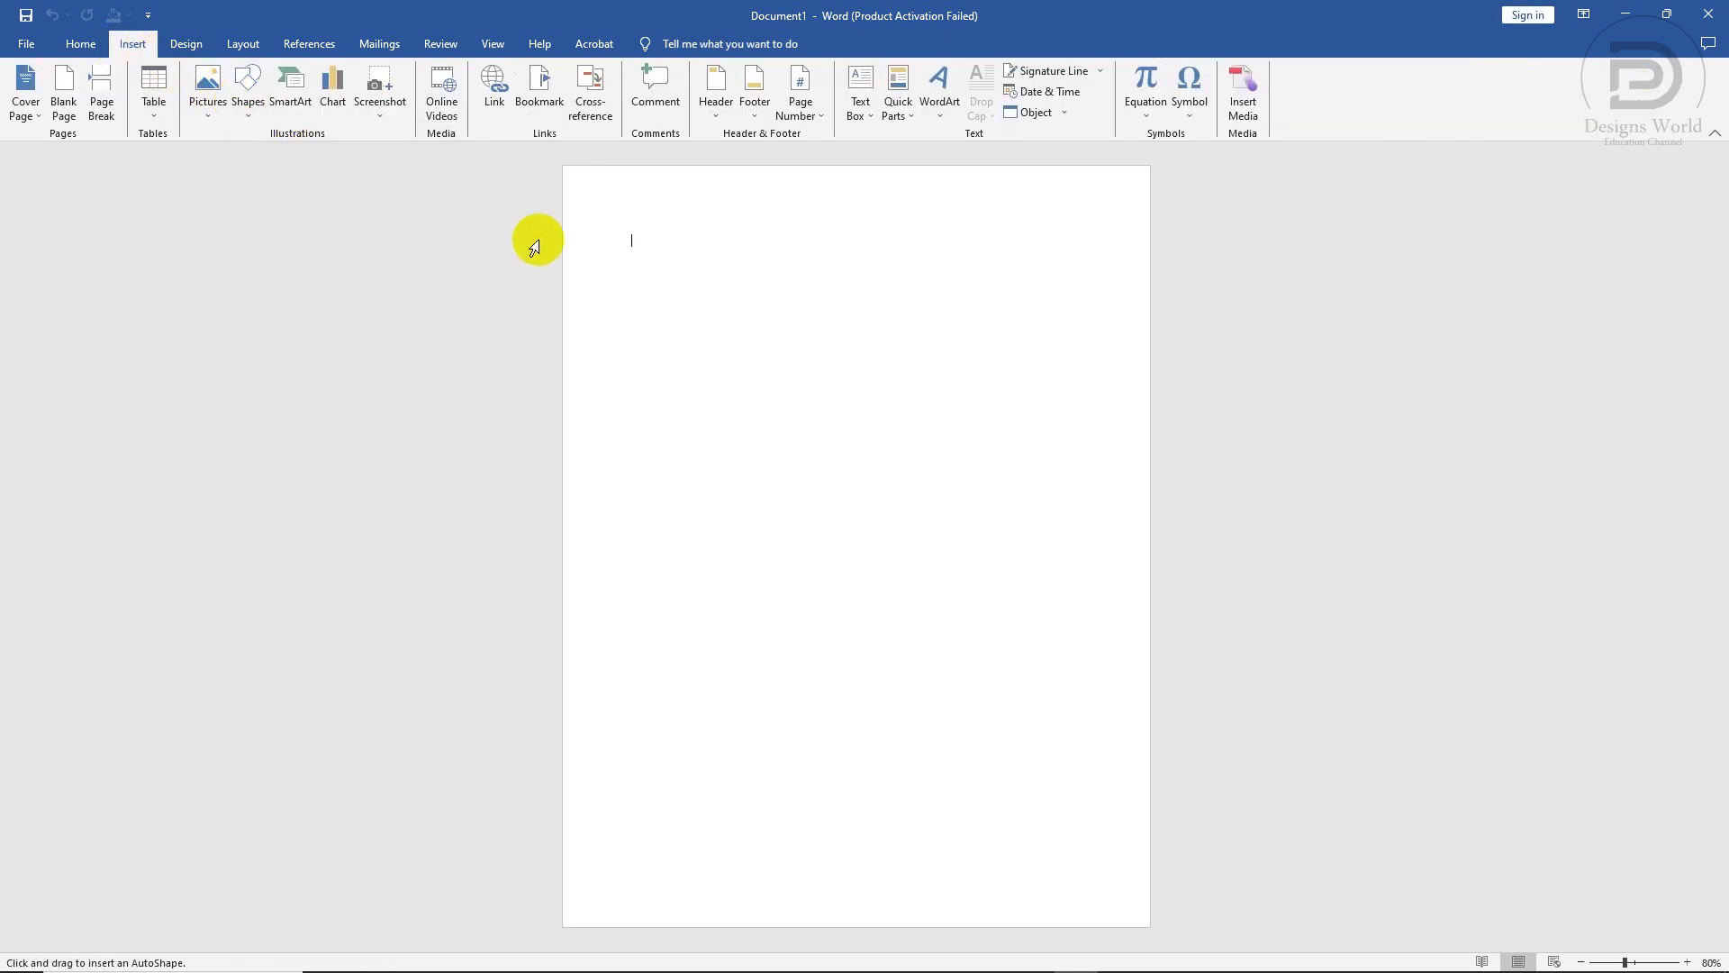
drag(591, 203, 699, 310)
right_click(657, 253)
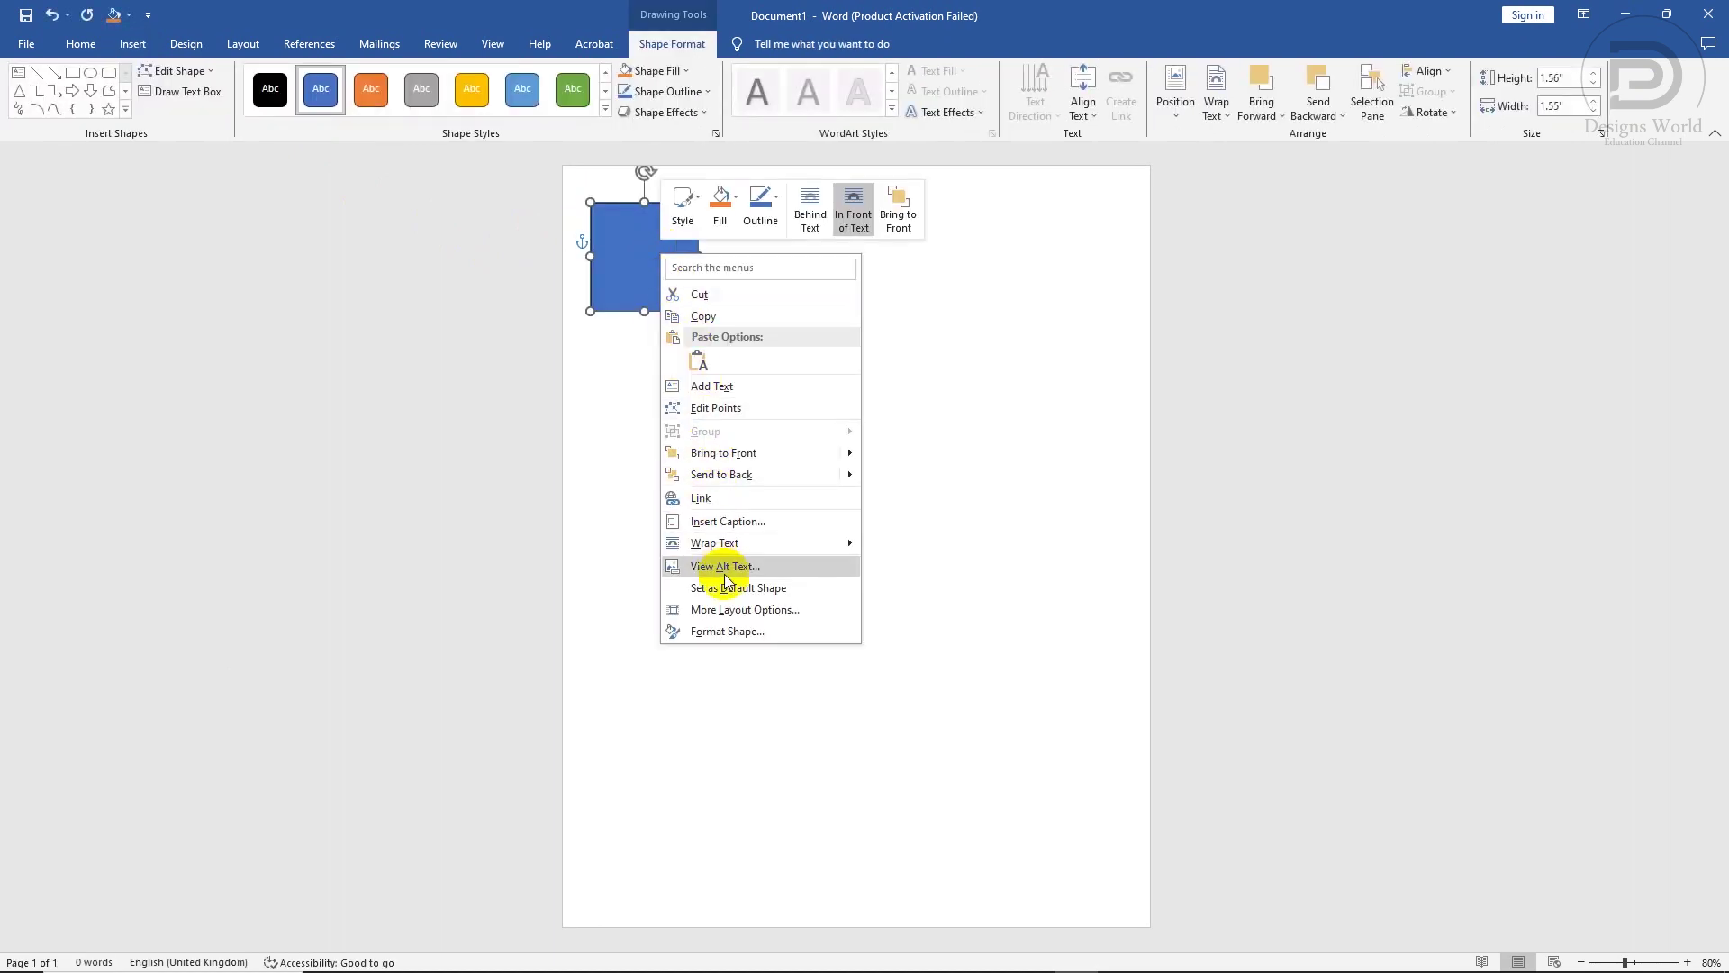
- Fill the square with the black-and-white portrait photo from a file
click(727, 630)
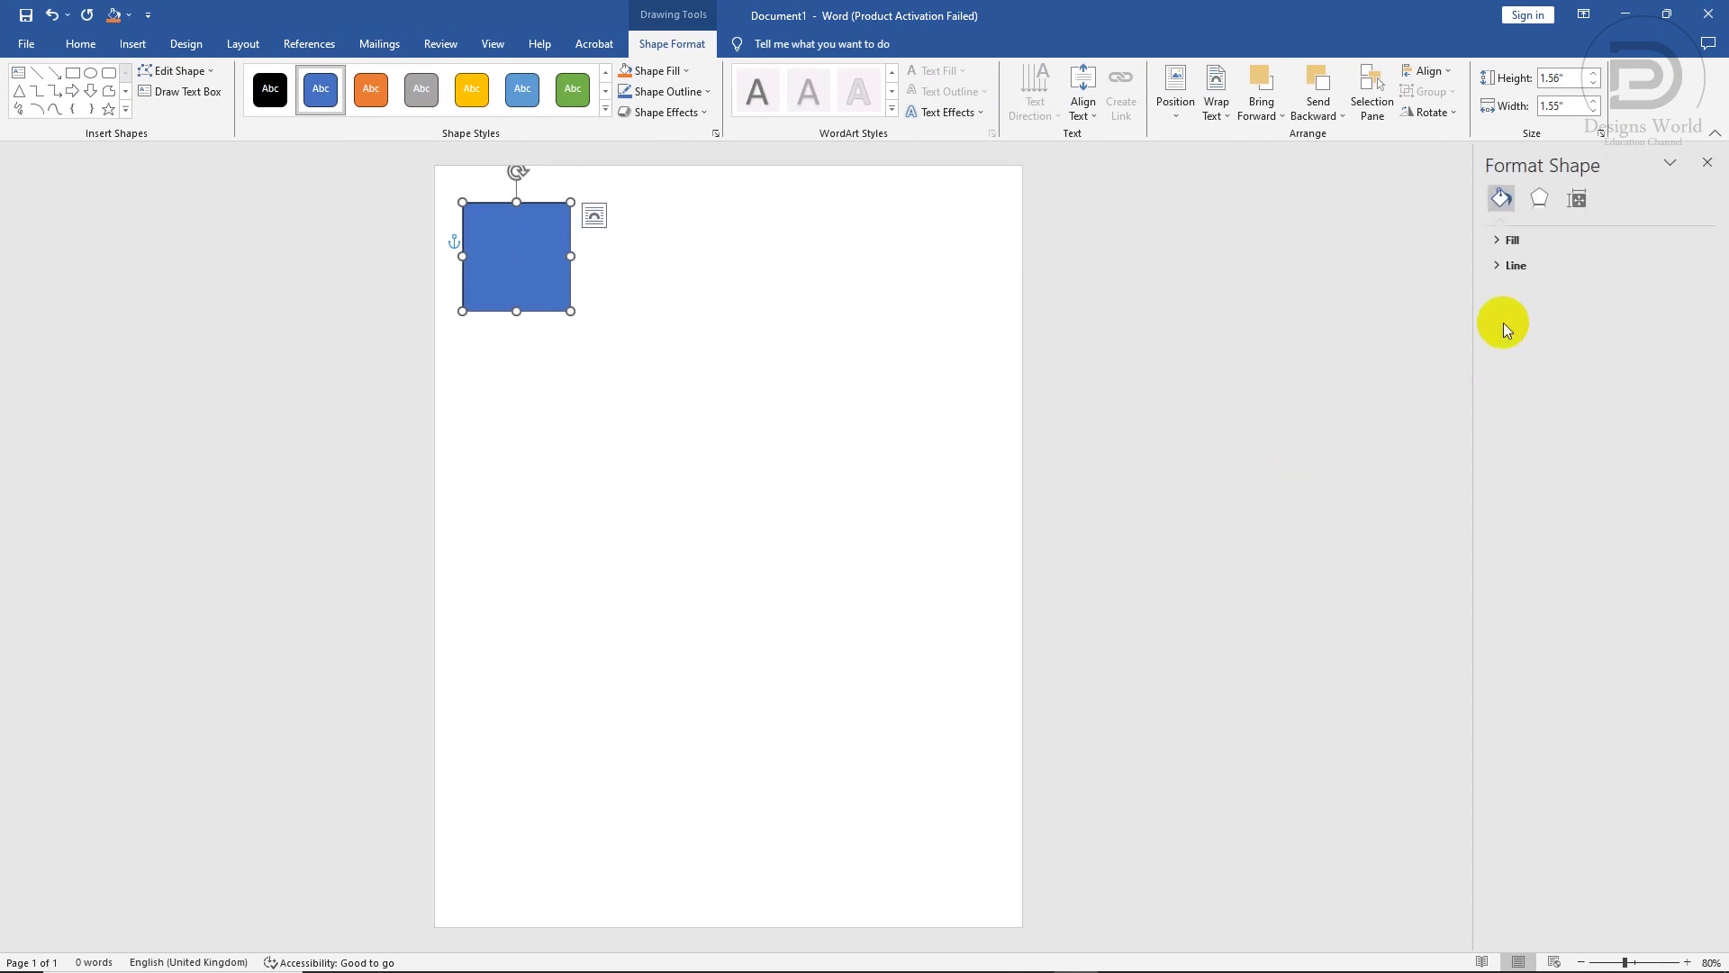
click(1511, 240)
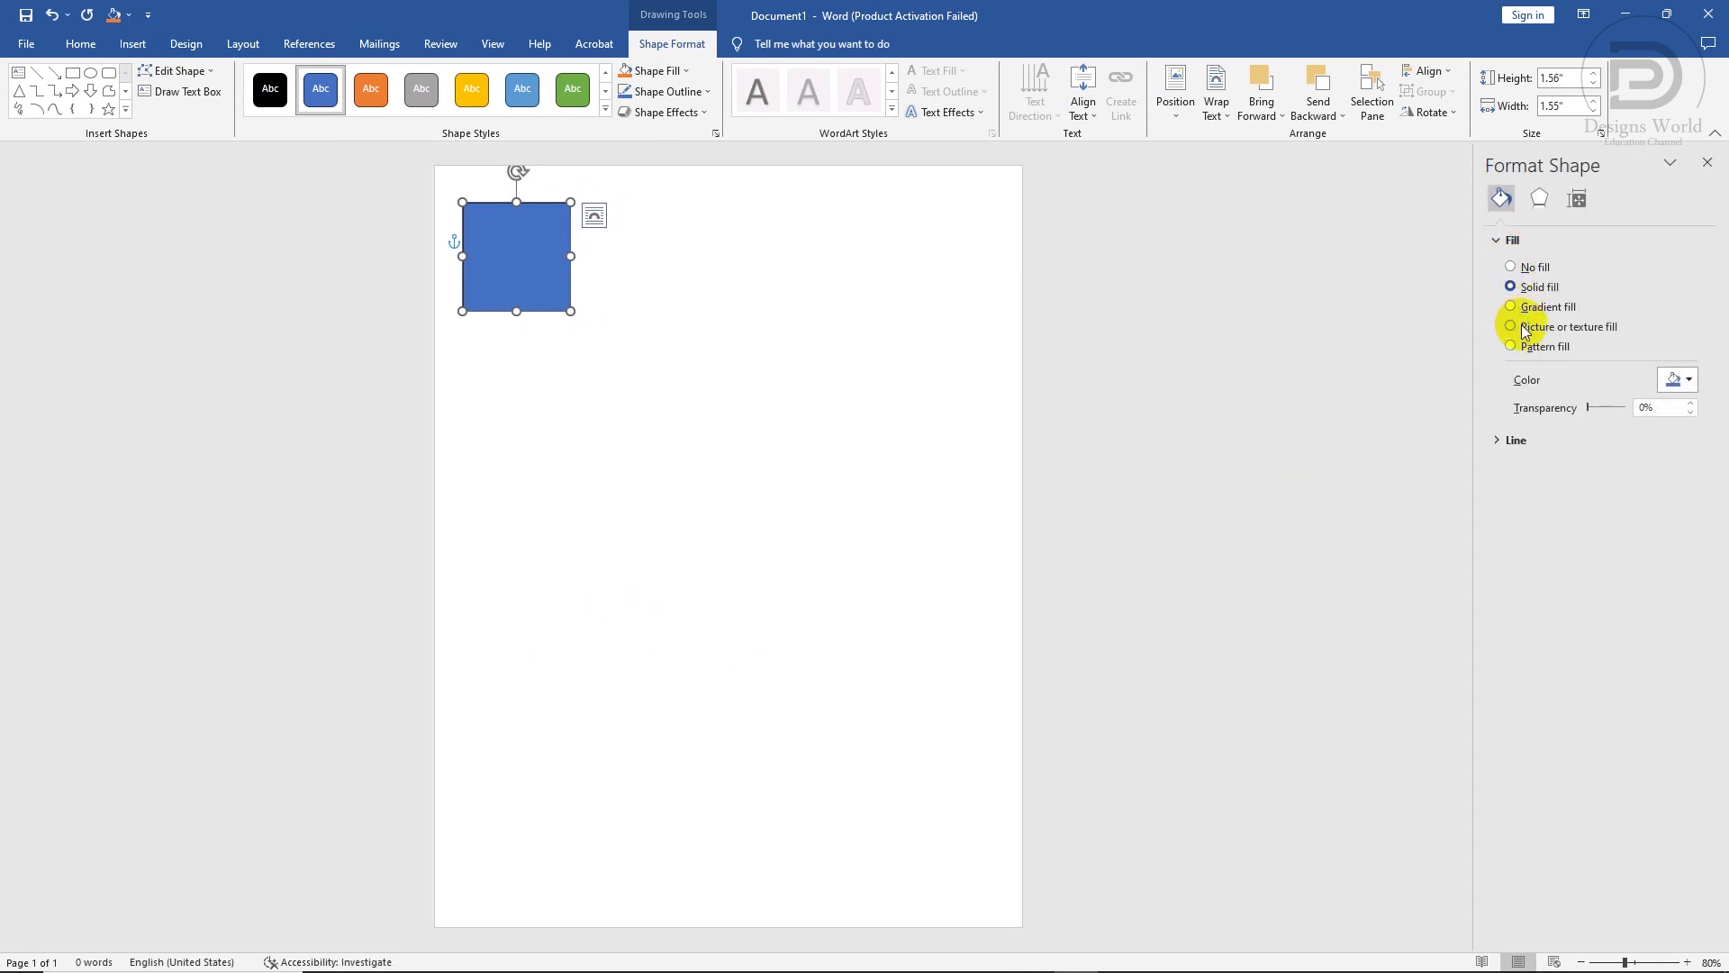
click(1525, 328)
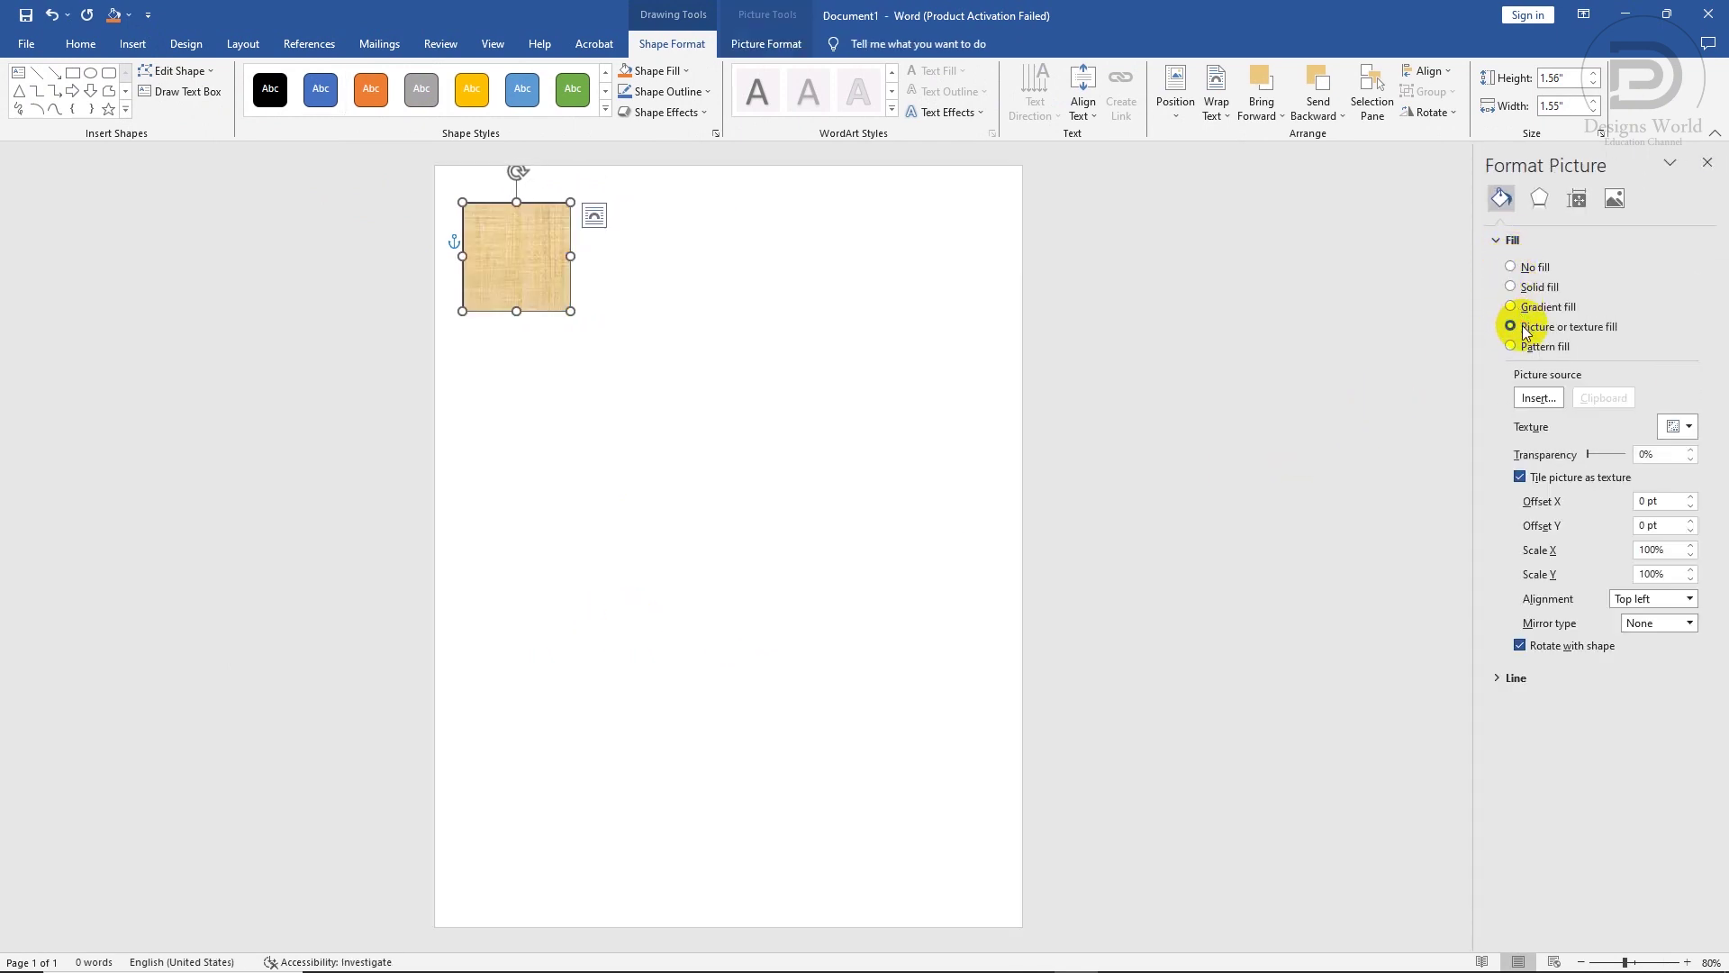
click(1538, 399)
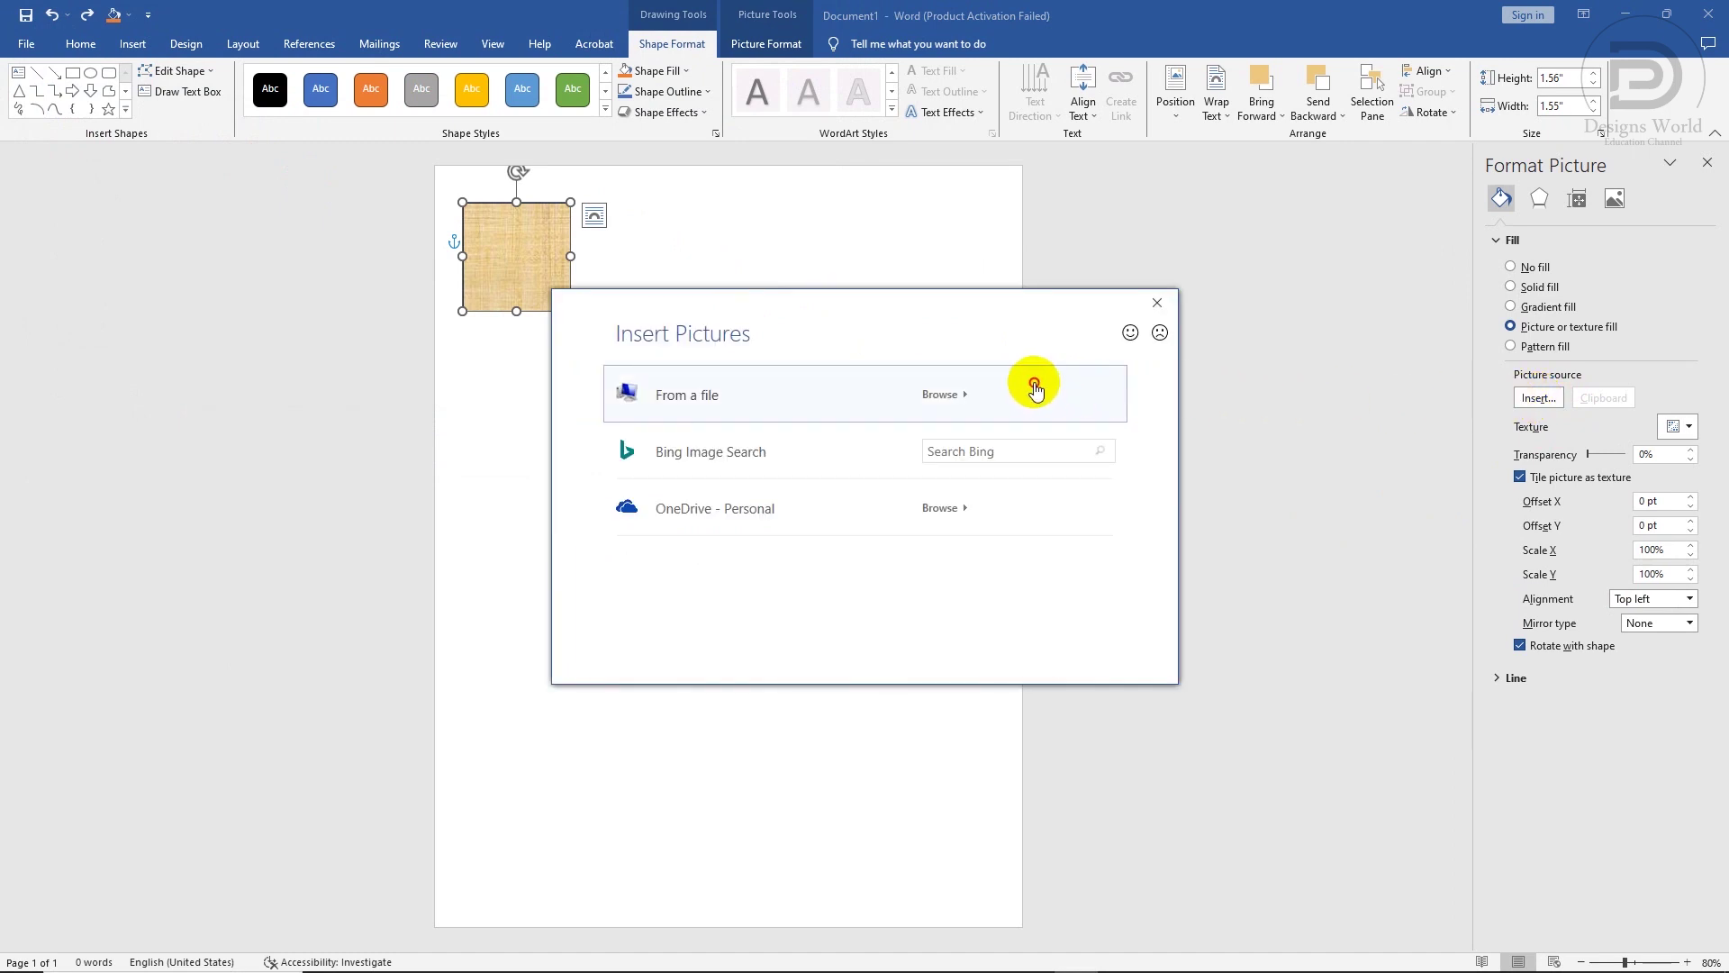
click(1035, 389)
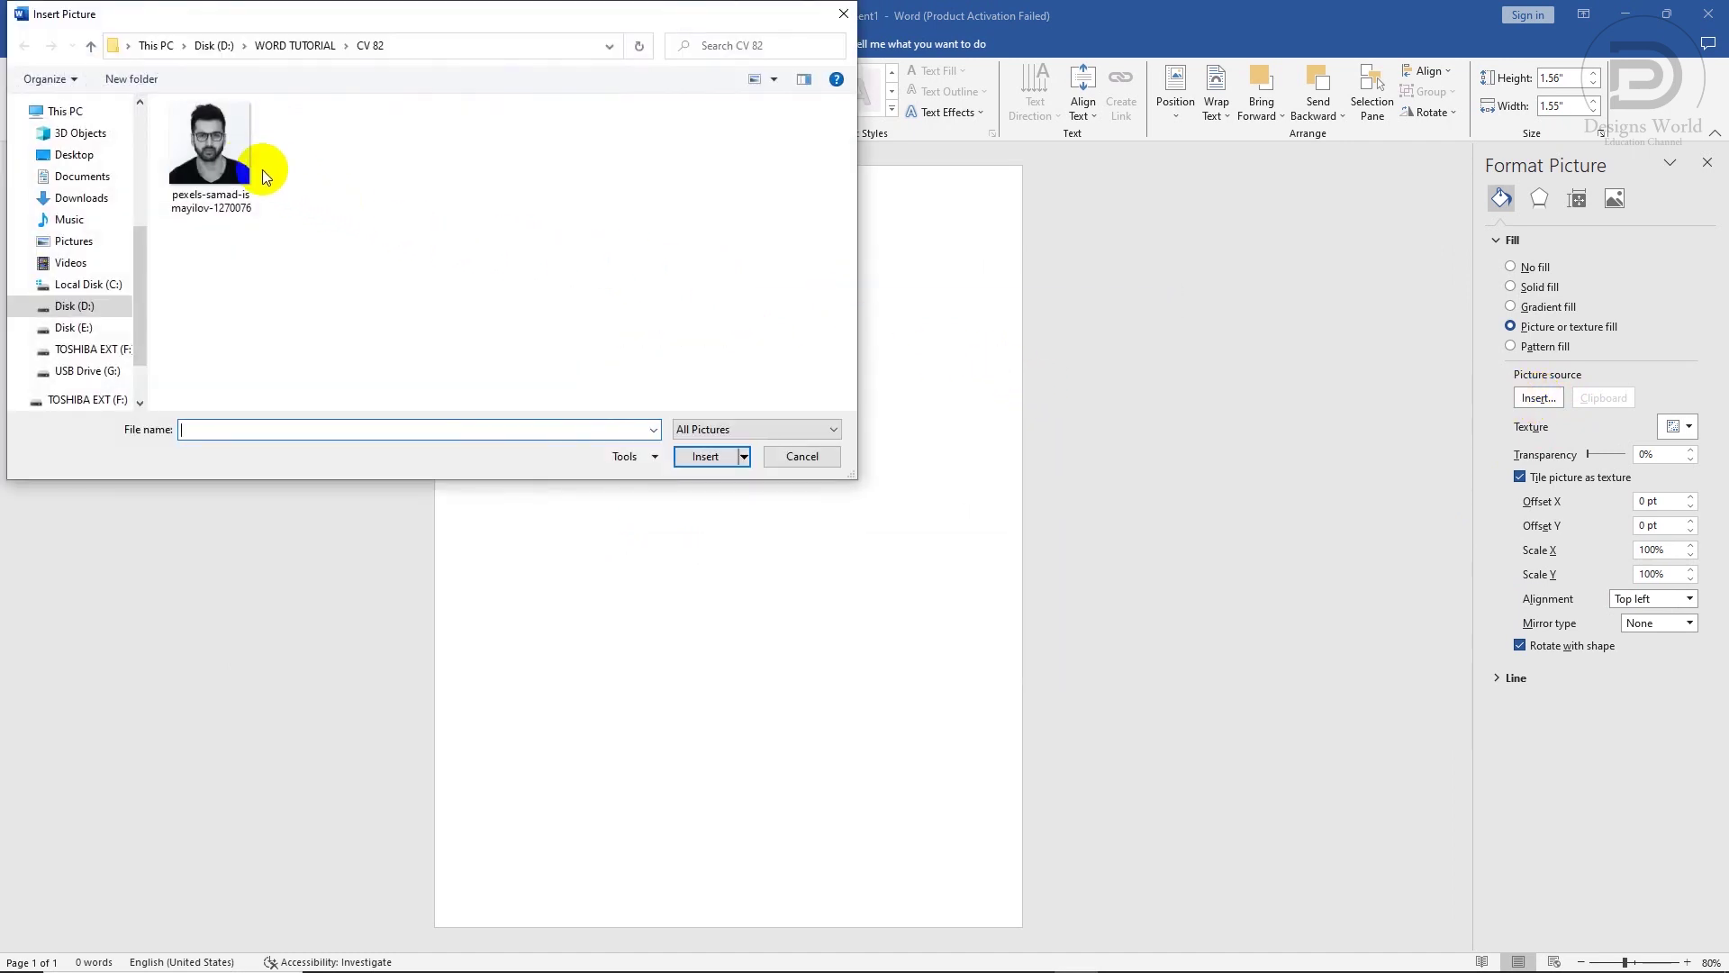
click(243, 168)
click(694, 453)
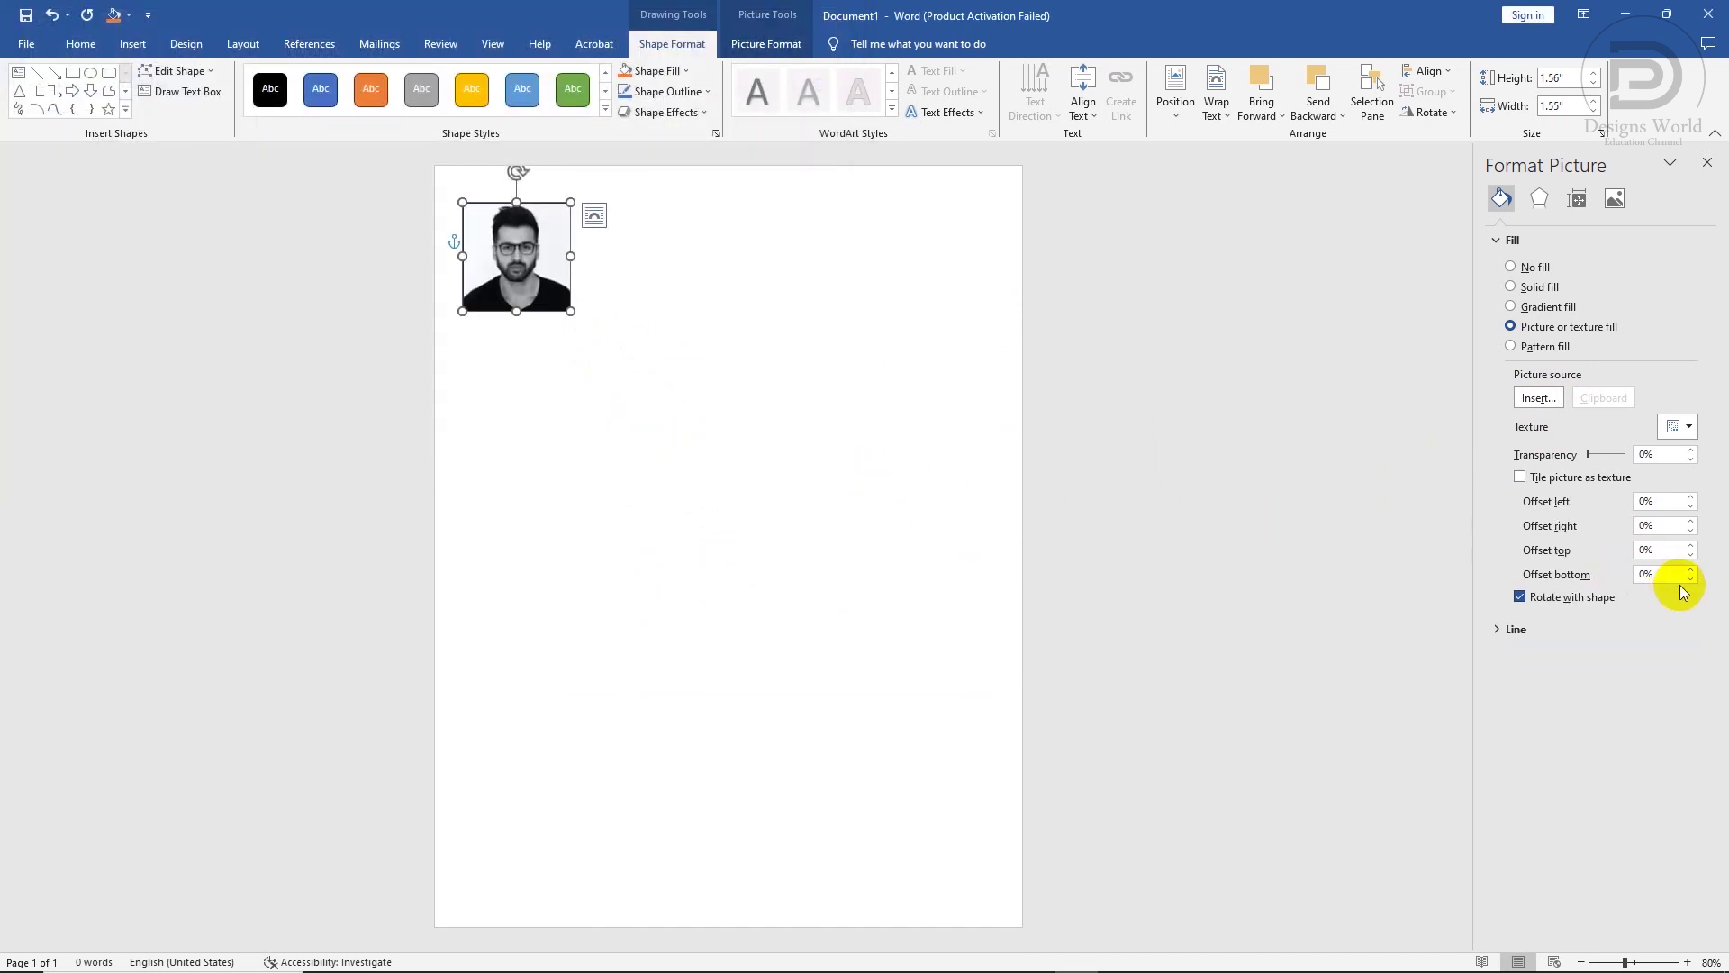
- Adjust the photo fill offsets to top -1%, right -5% and left -7%
click(1691, 554)
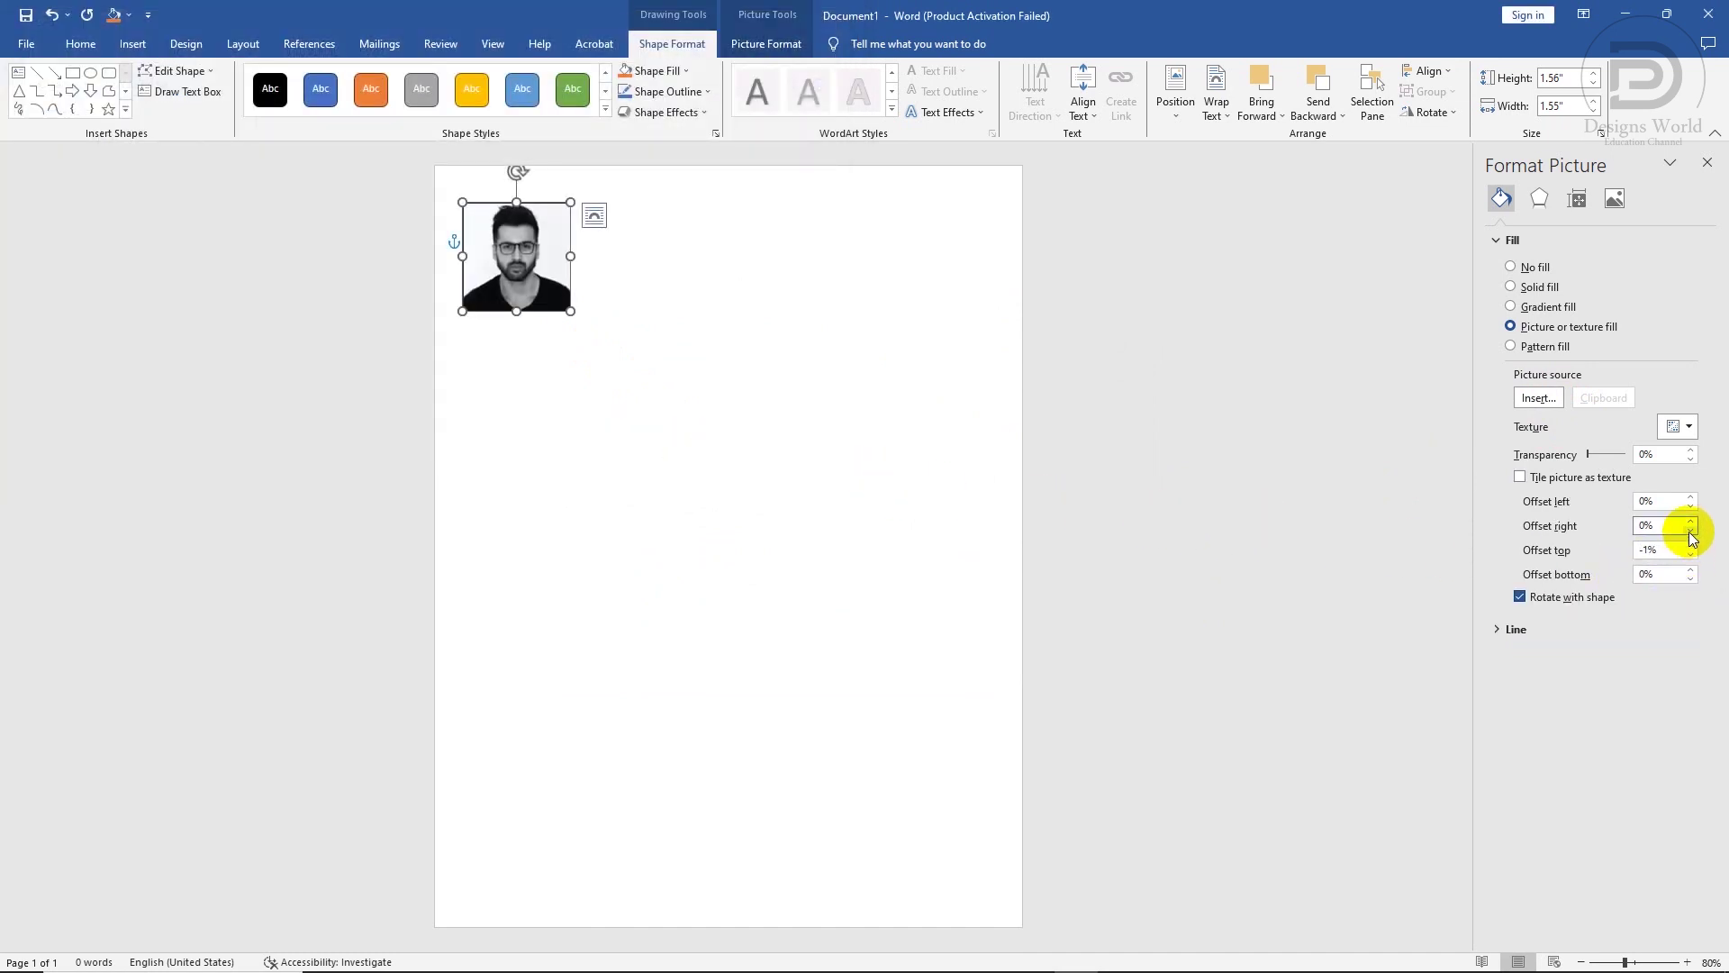
click(1691, 531)
click(1690, 532)
click(1690, 531)
click(1691, 531)
click(1691, 531)
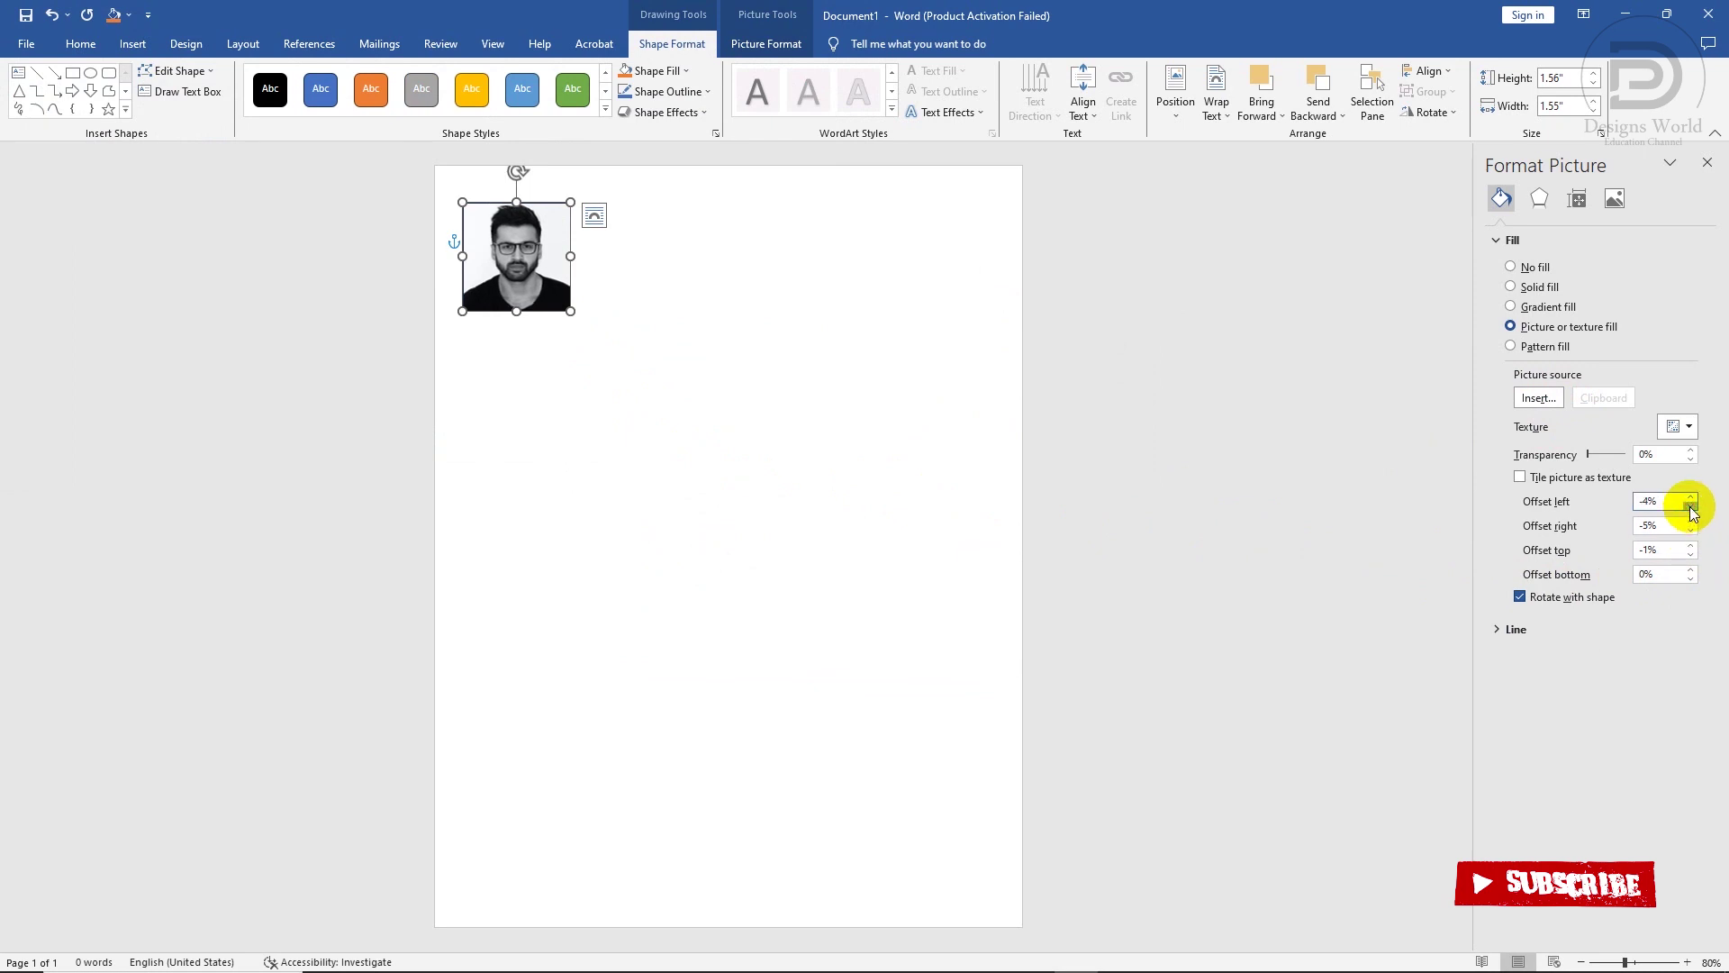
click(1690, 509)
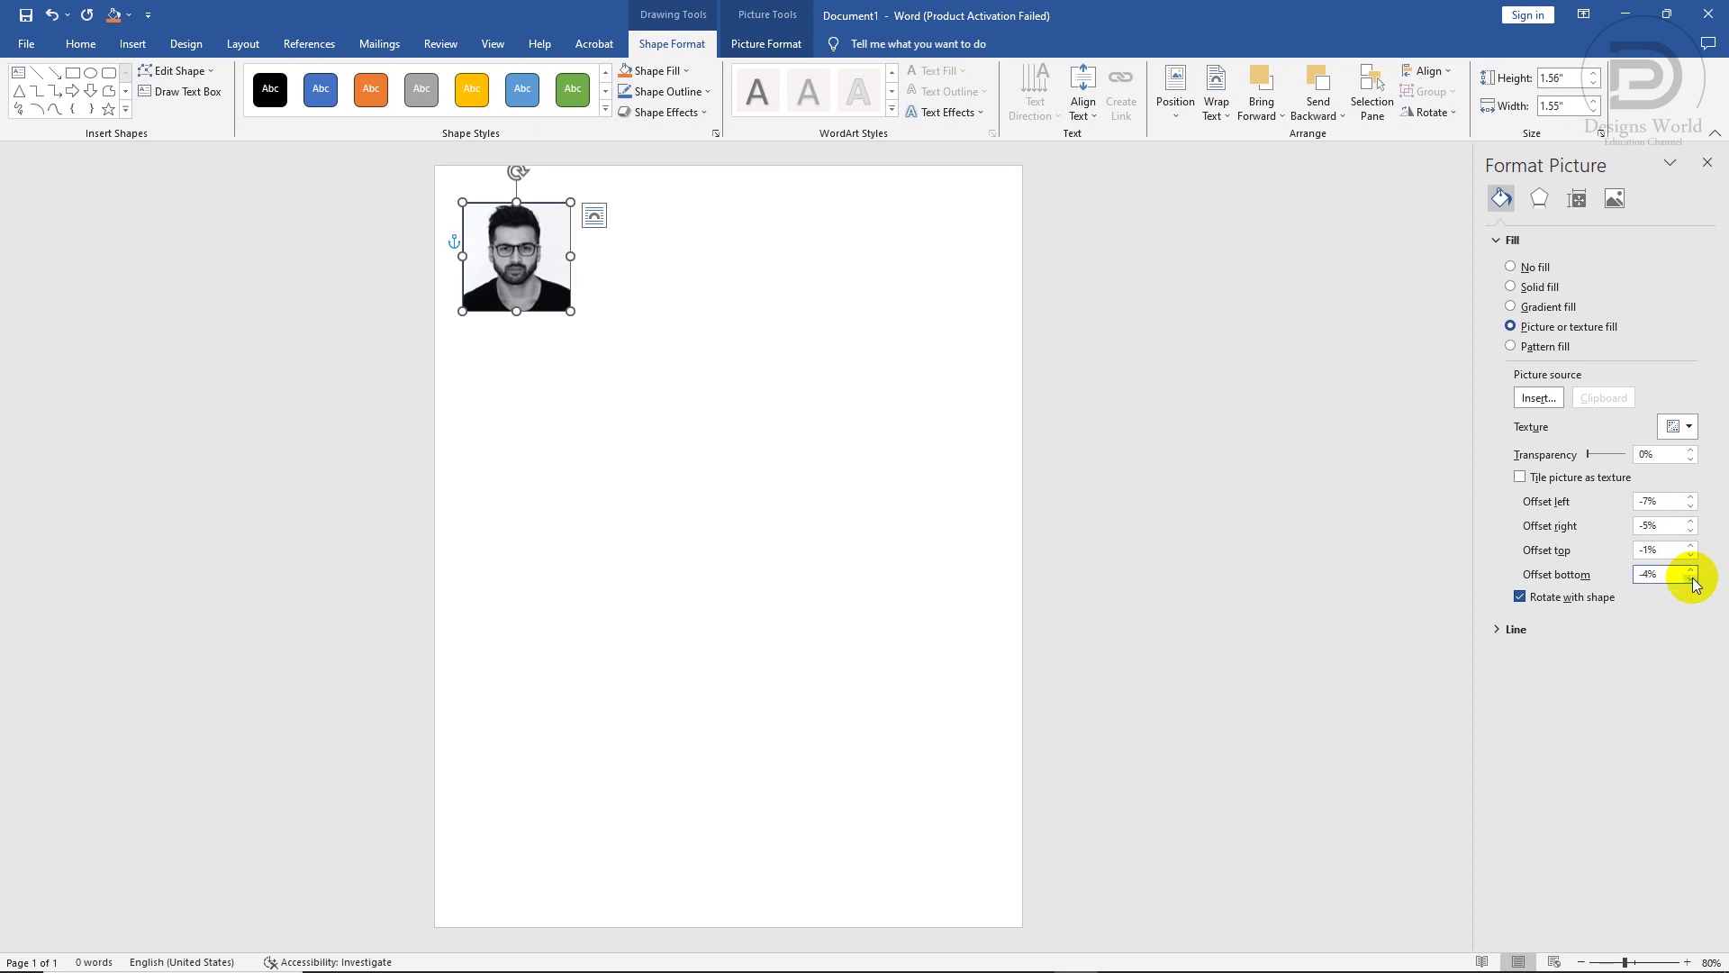
click(1708, 162)
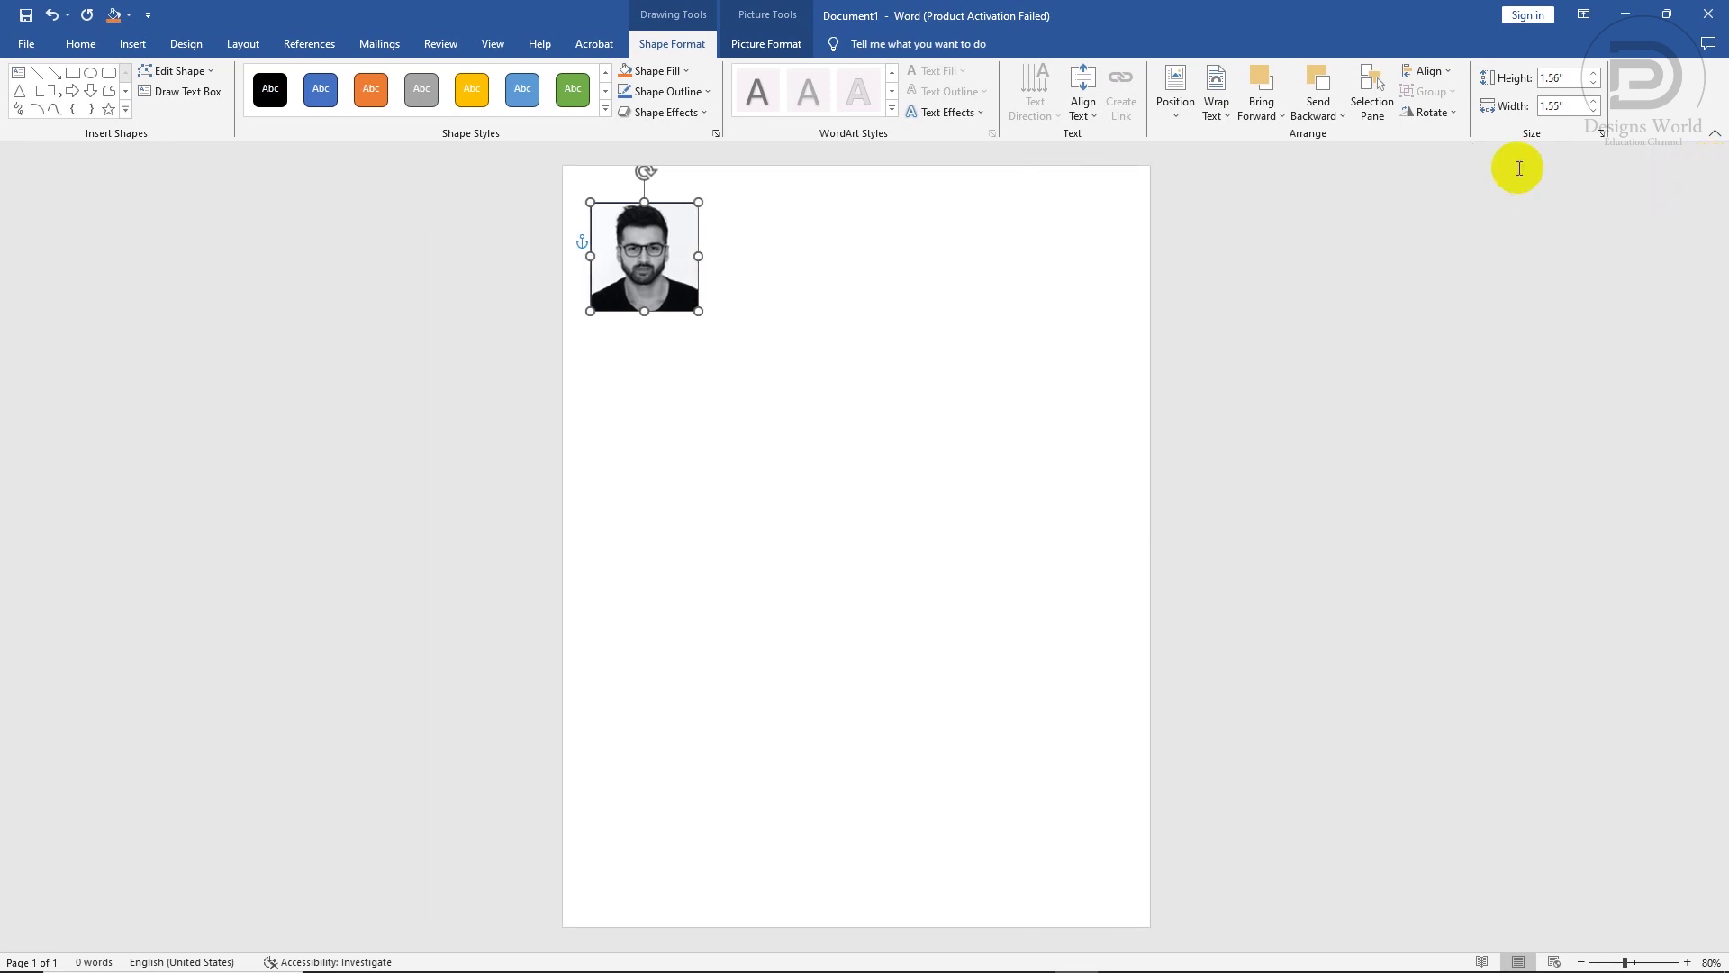
- Give the photo square a dark outline
click(685, 94)
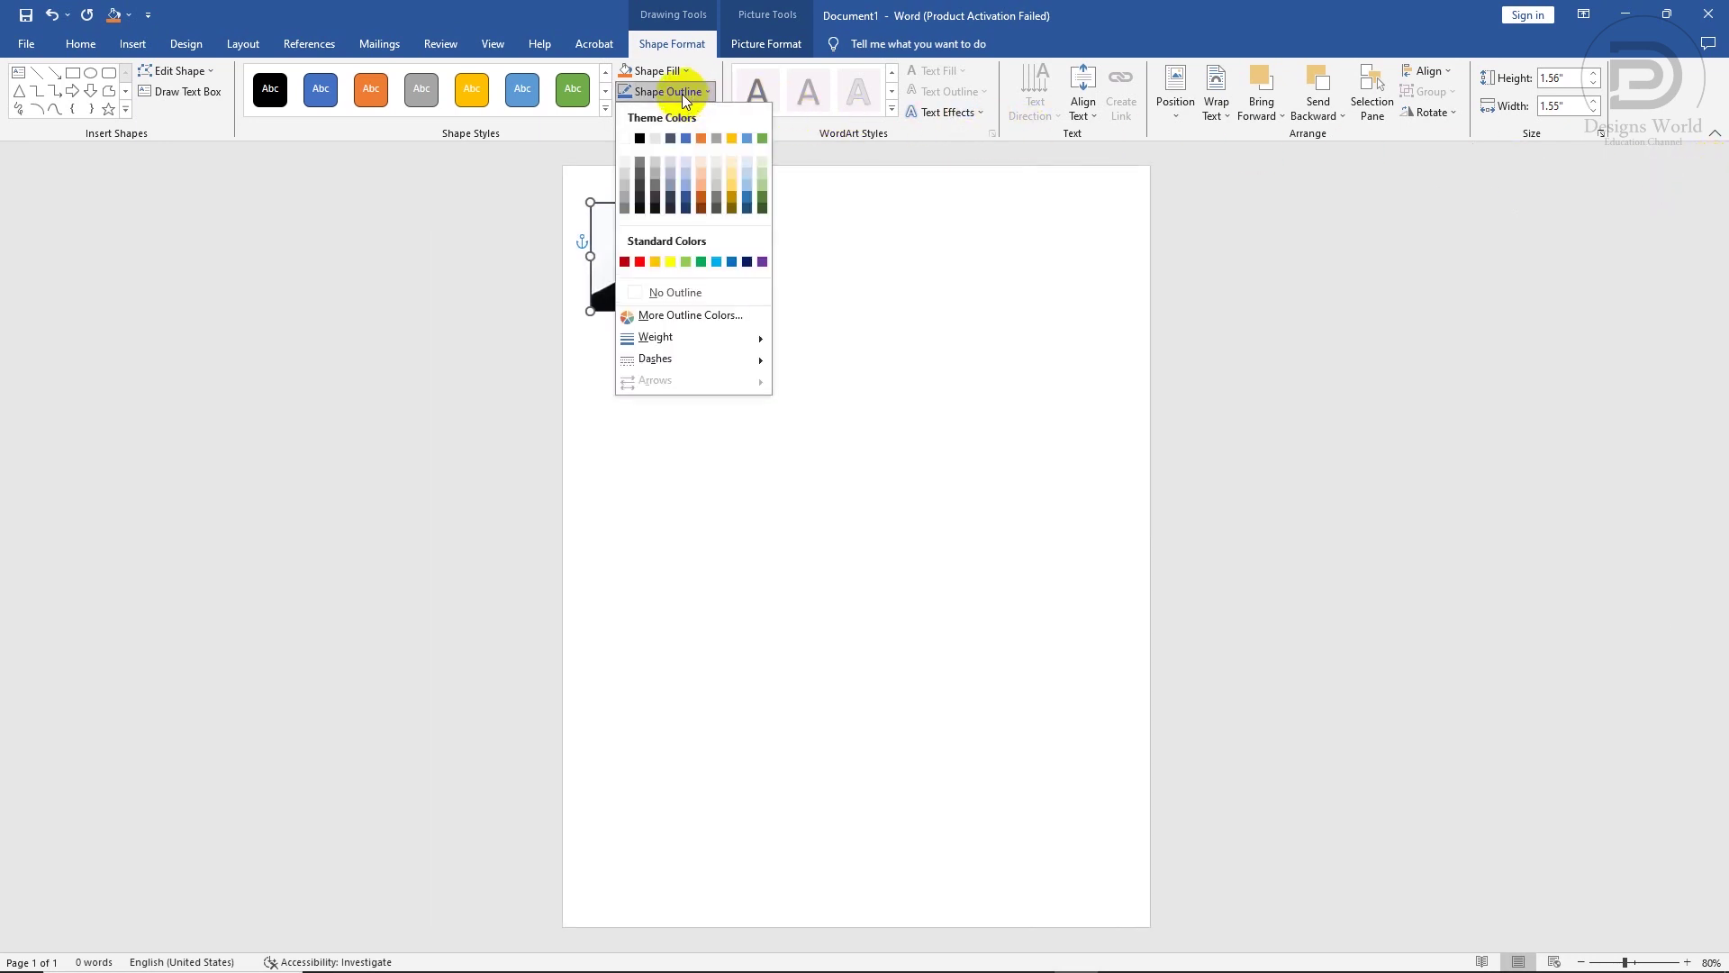
click(640, 177)
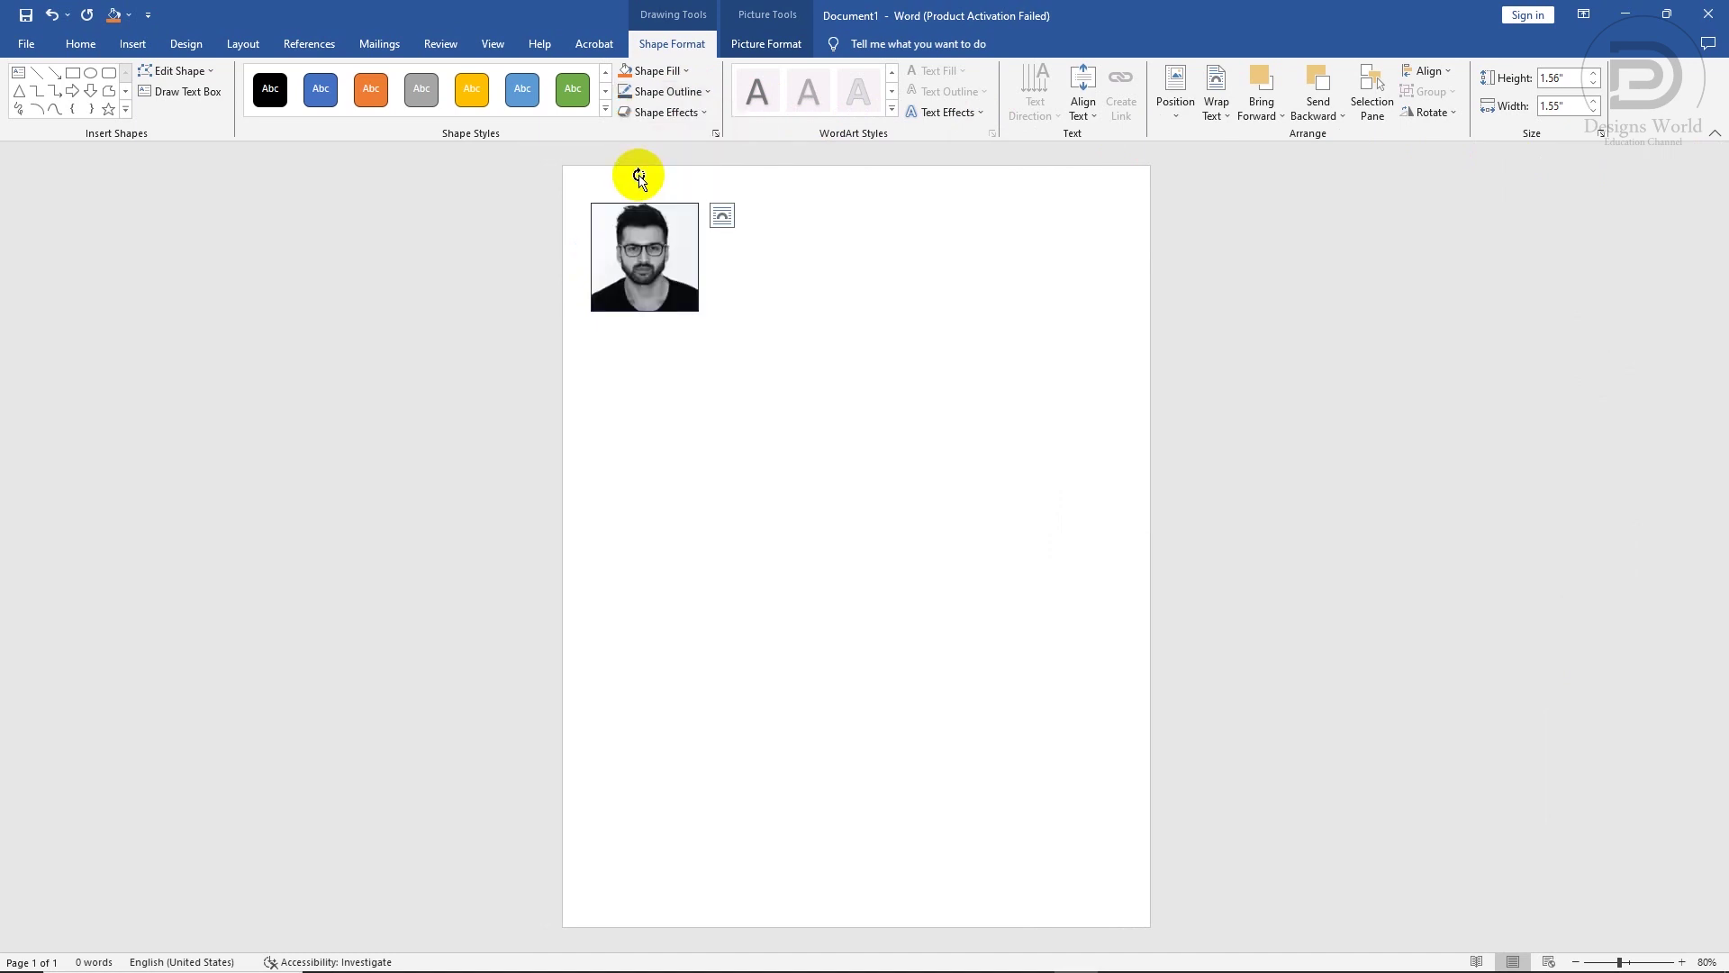
click(701, 407)
ctrl+scroll(700, 417, up, 2)
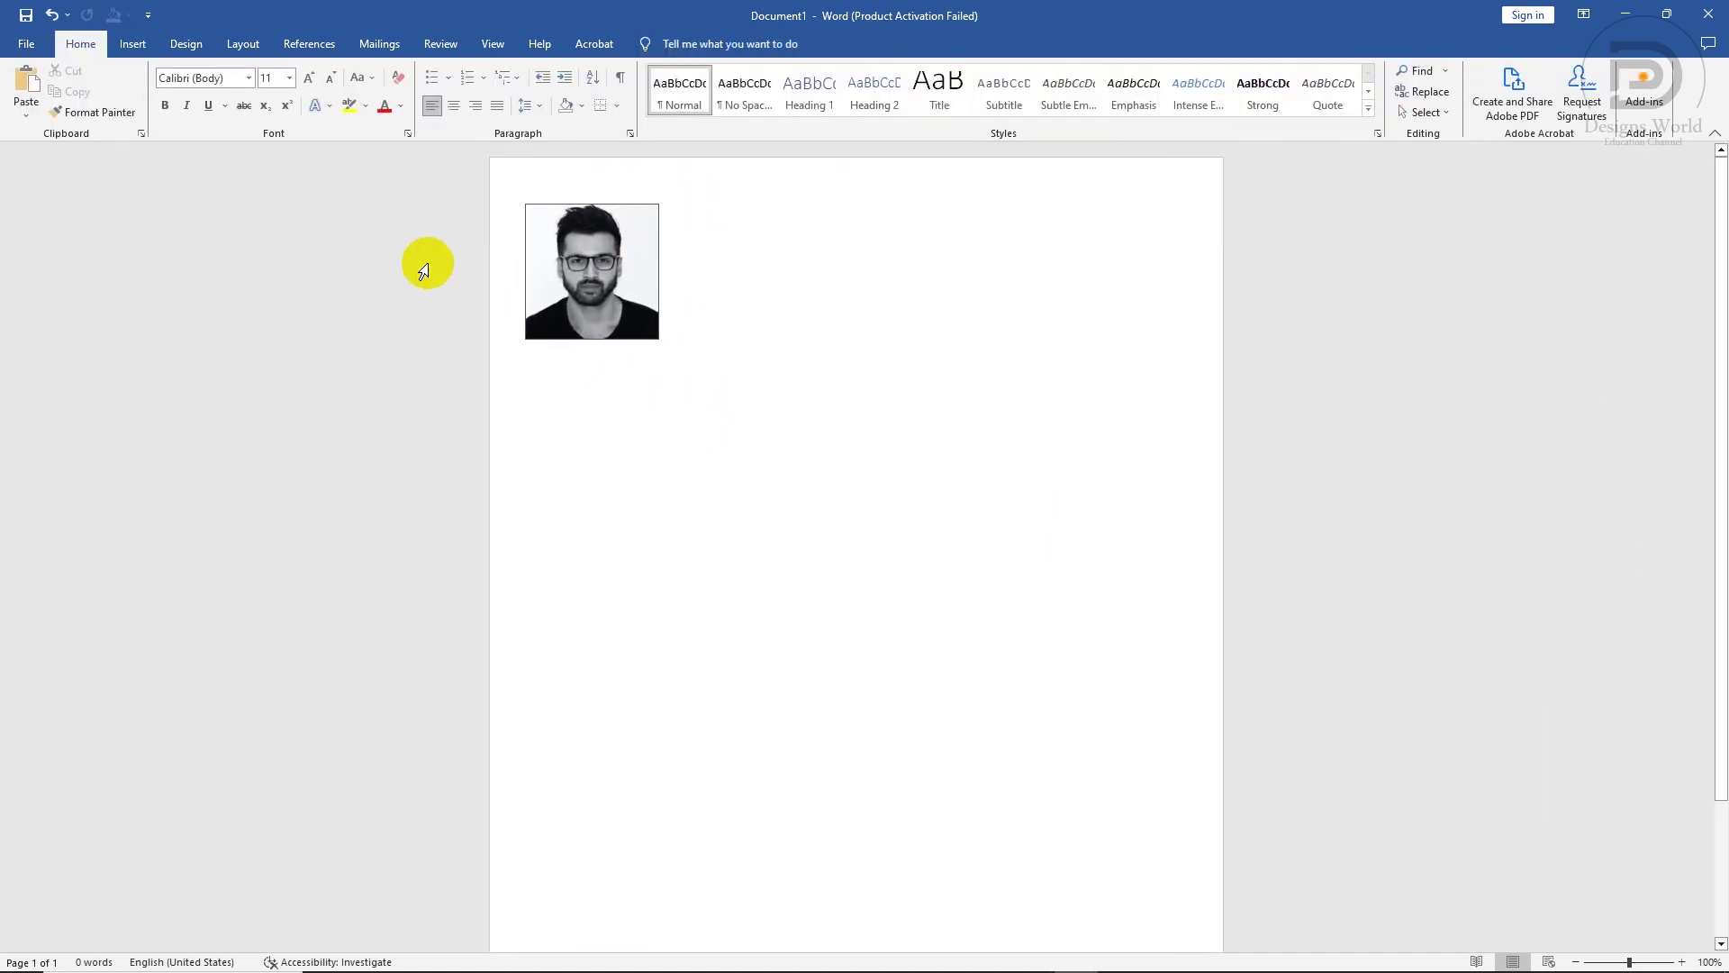
- Draw a text box beside the photo and paste the name, 'Civil engineer' title and summary paragraph
click(131, 44)
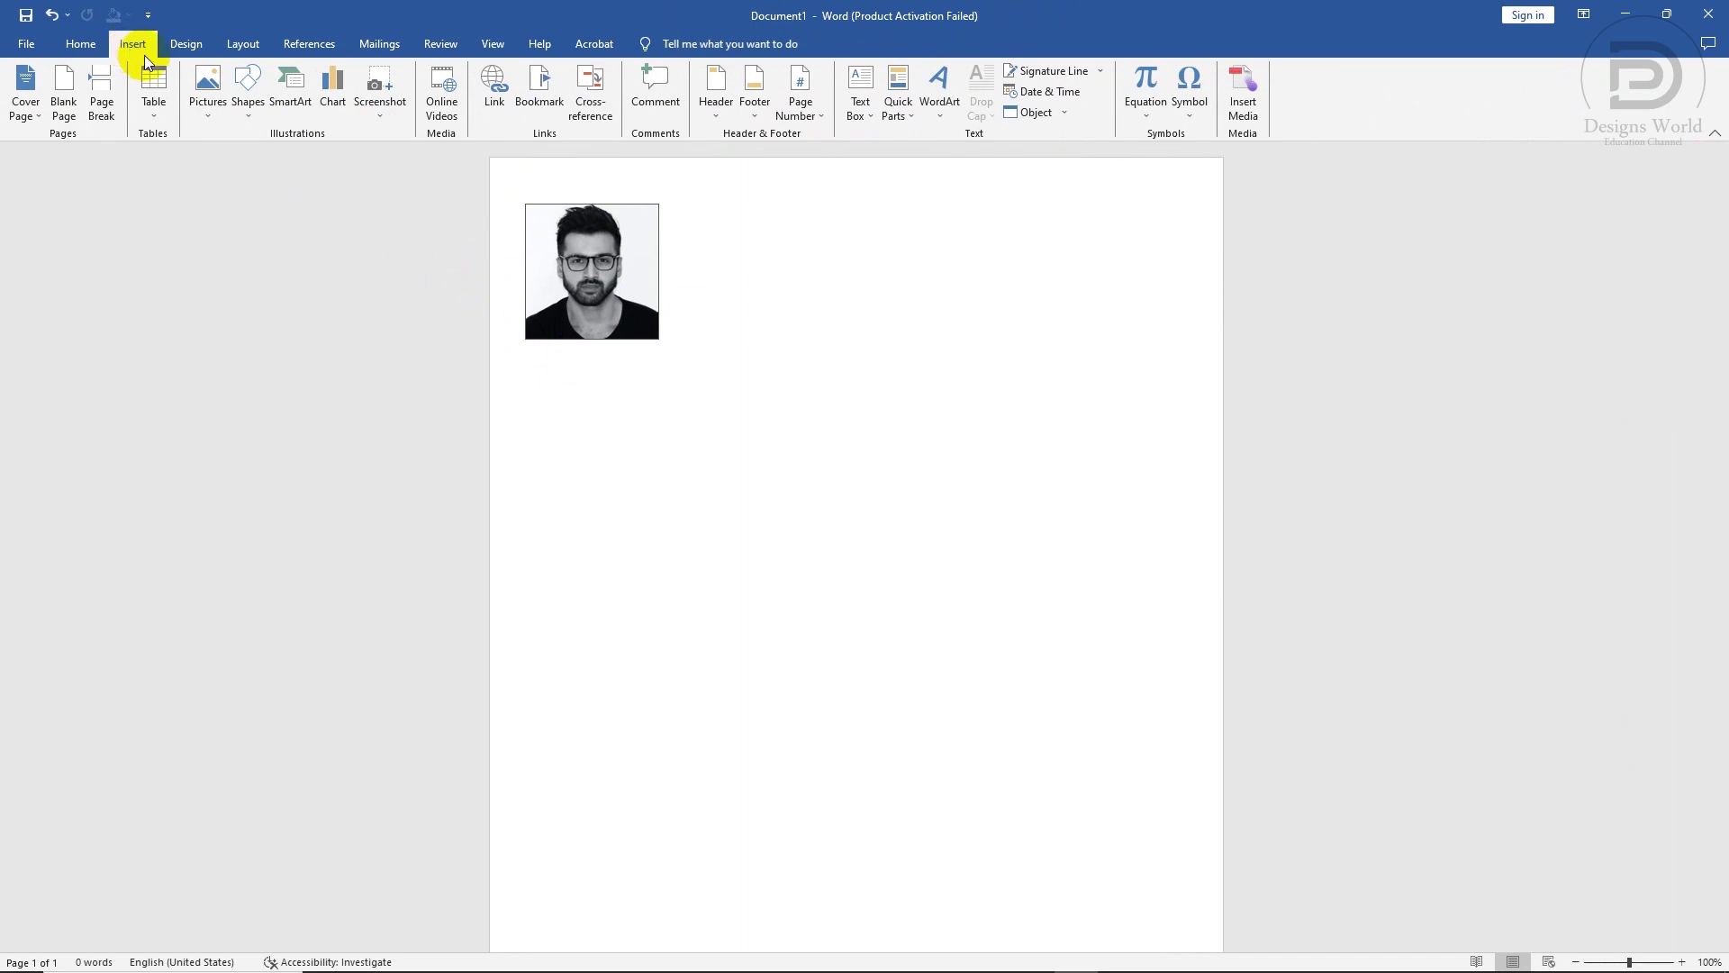
click(247, 107)
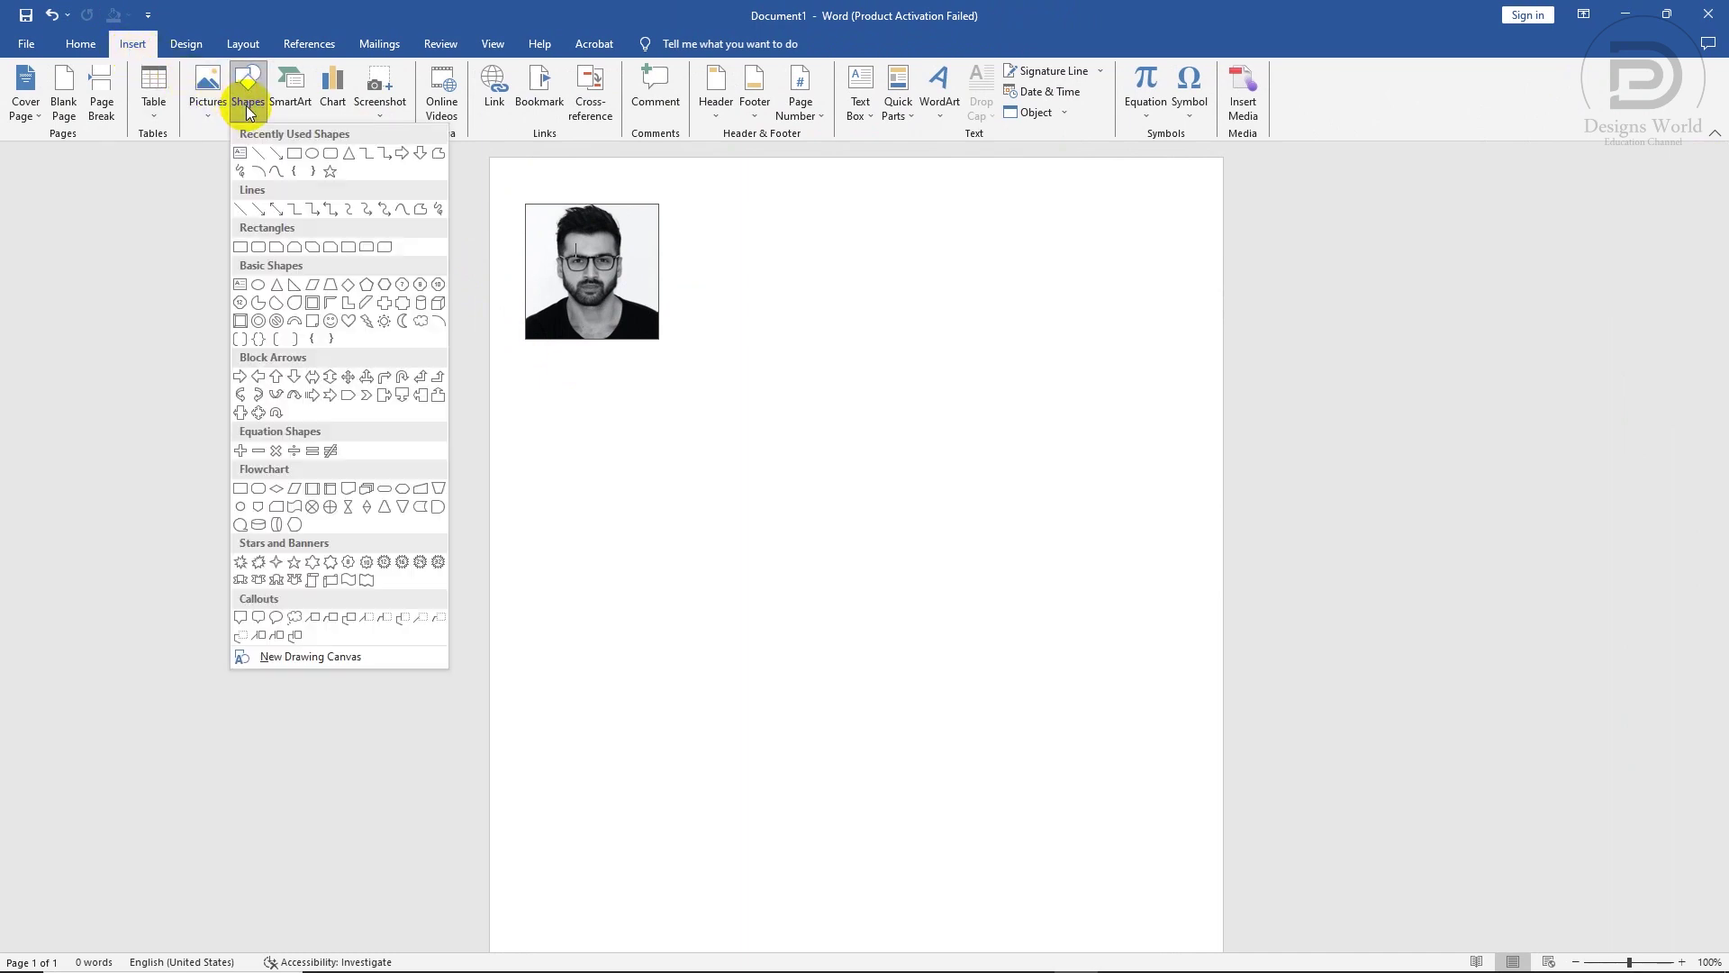
click(239, 157)
mouse_move(669, 205)
mouse_down()
mouse_move(1128, 306)
mouse_move(1174, 366)
mouse_up()
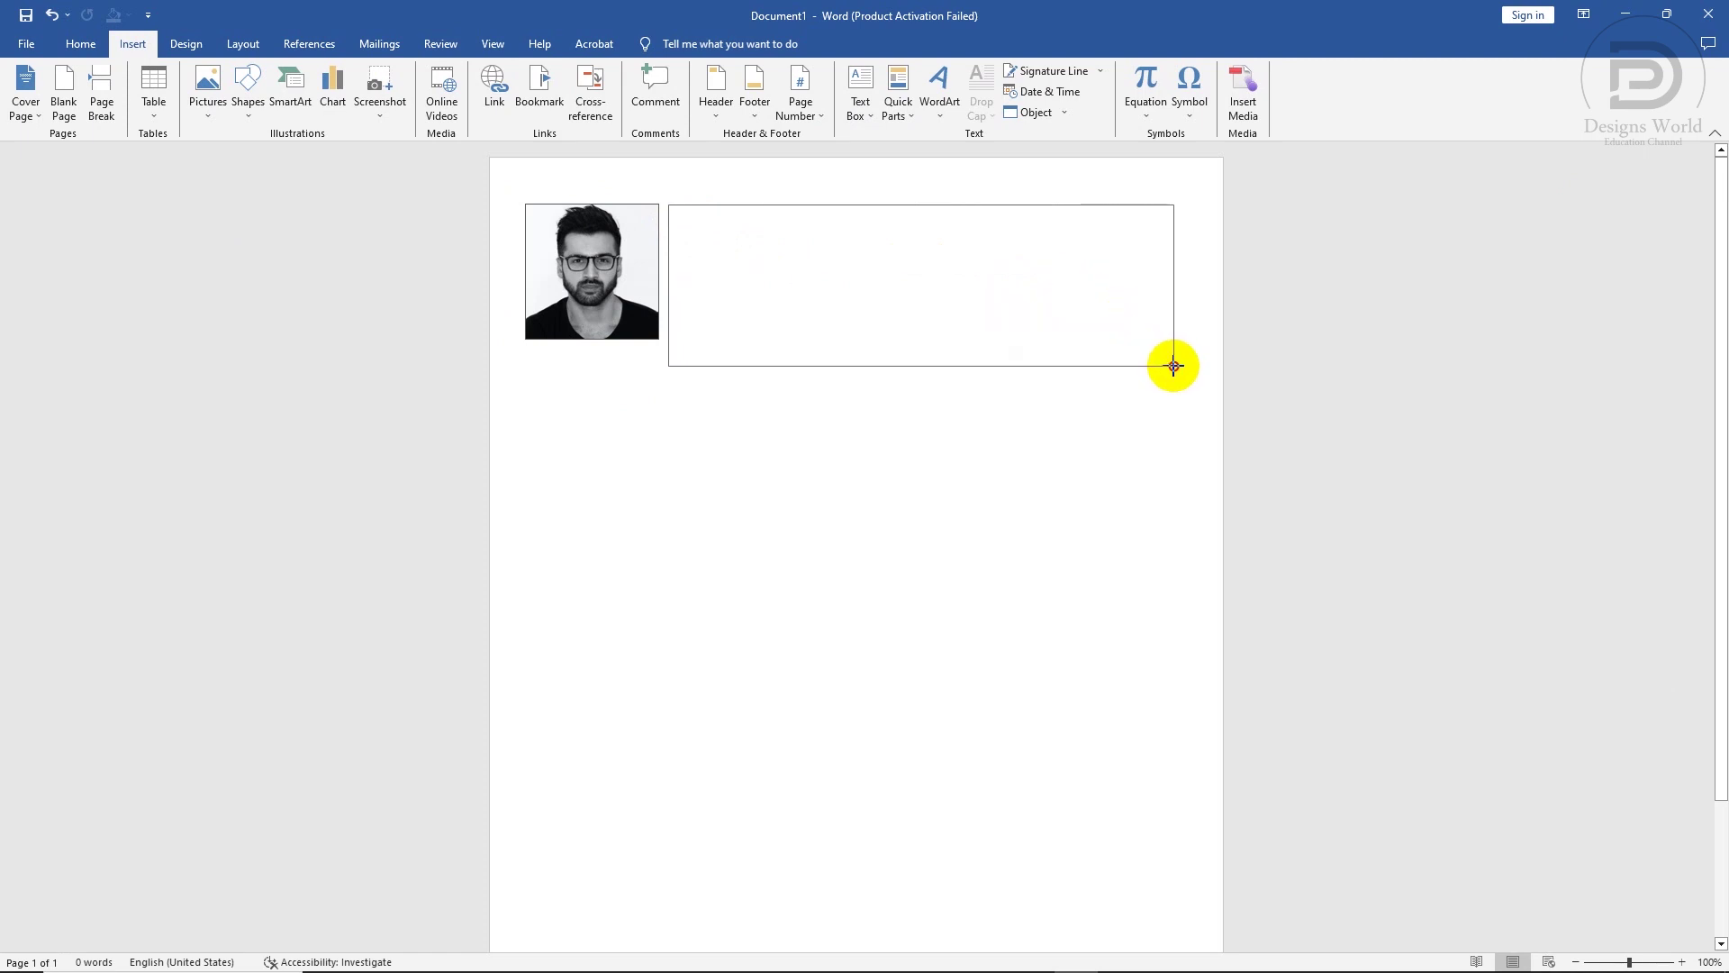
key(ctrl+v)
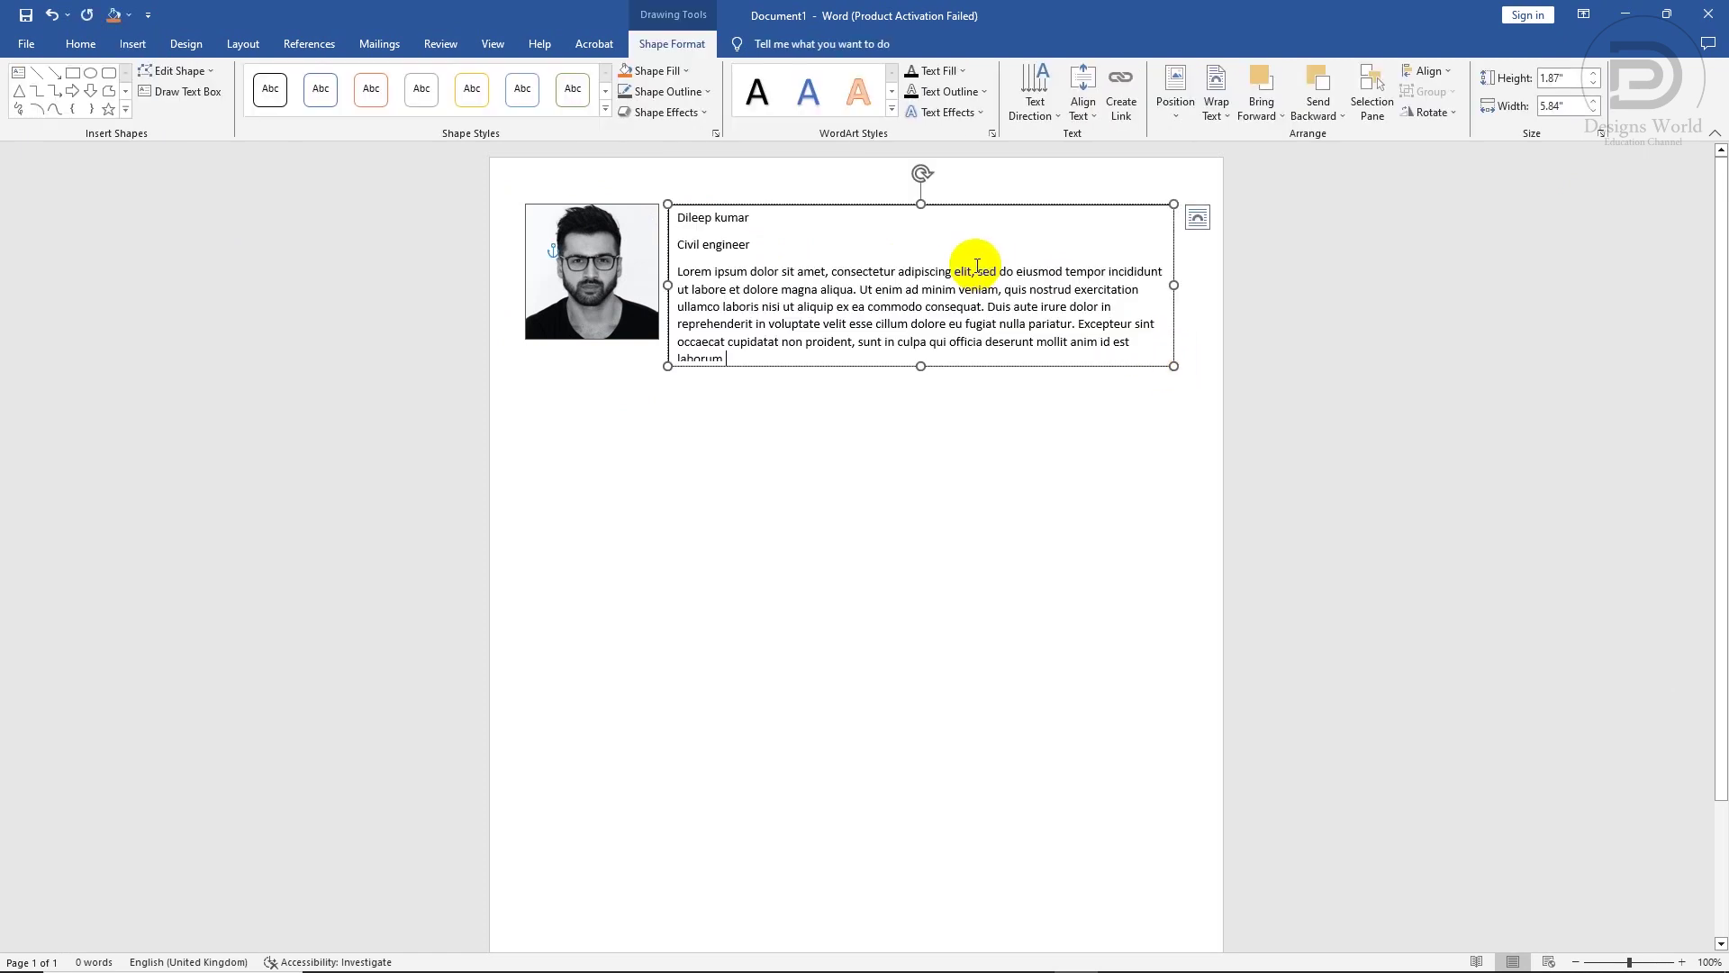
- Set the text box to No Outline and No Fill
key(ctrl+a)
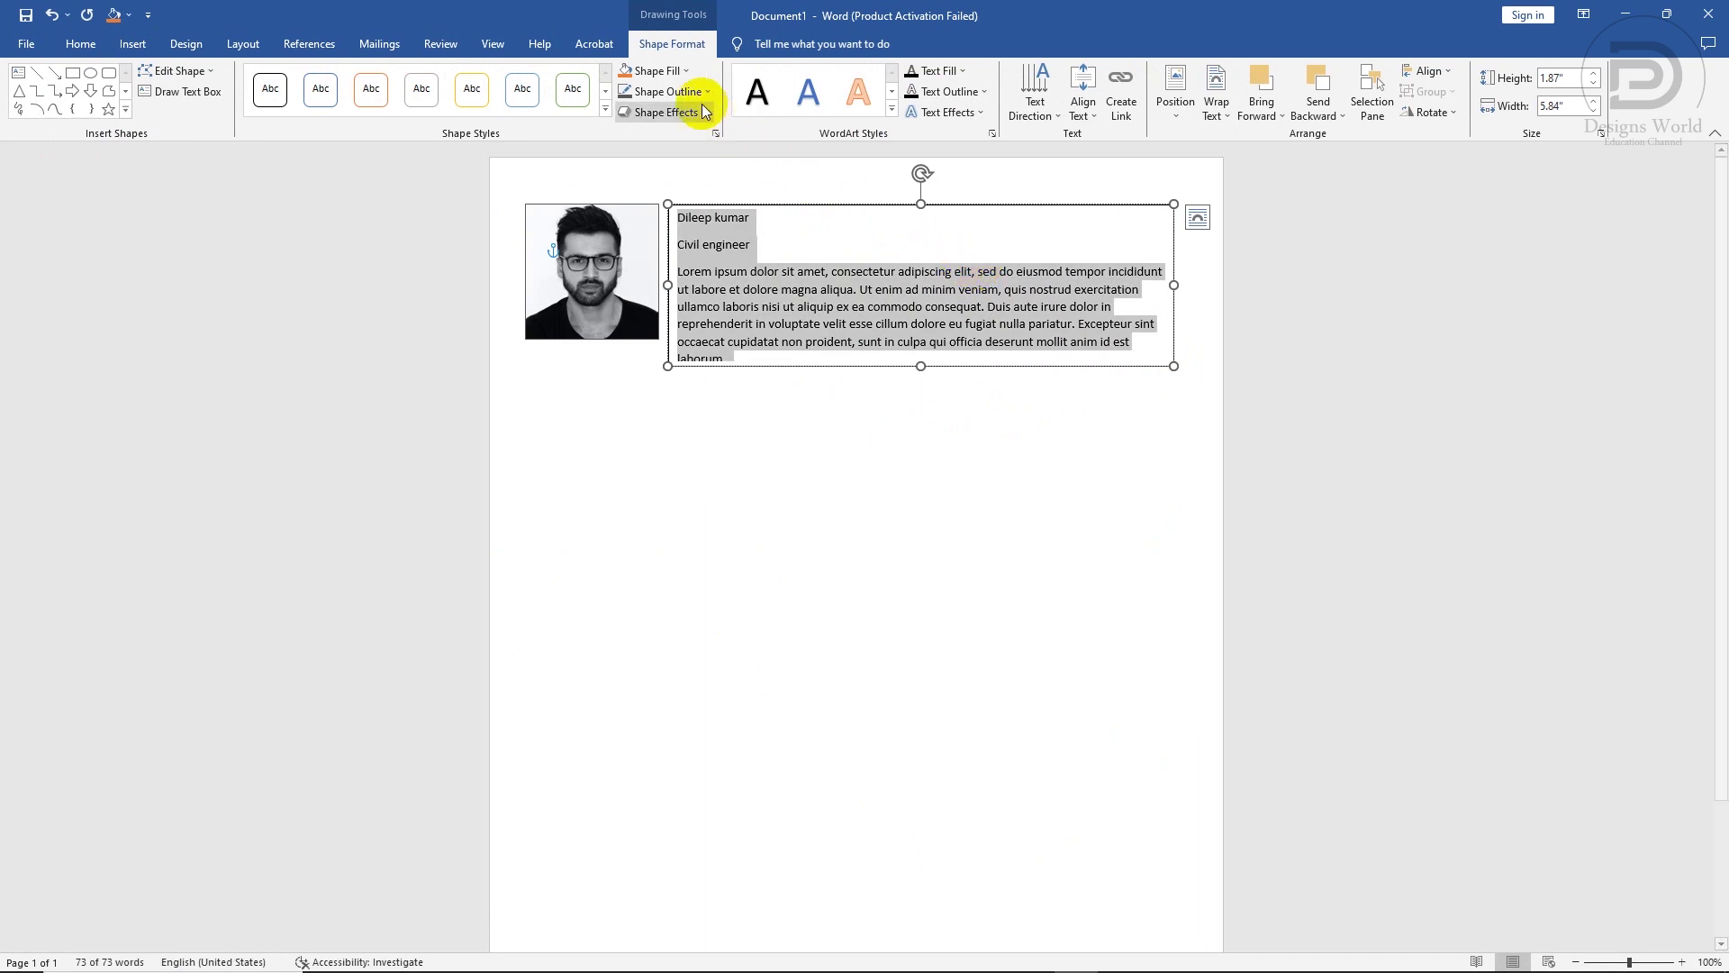
click(671, 91)
click(676, 291)
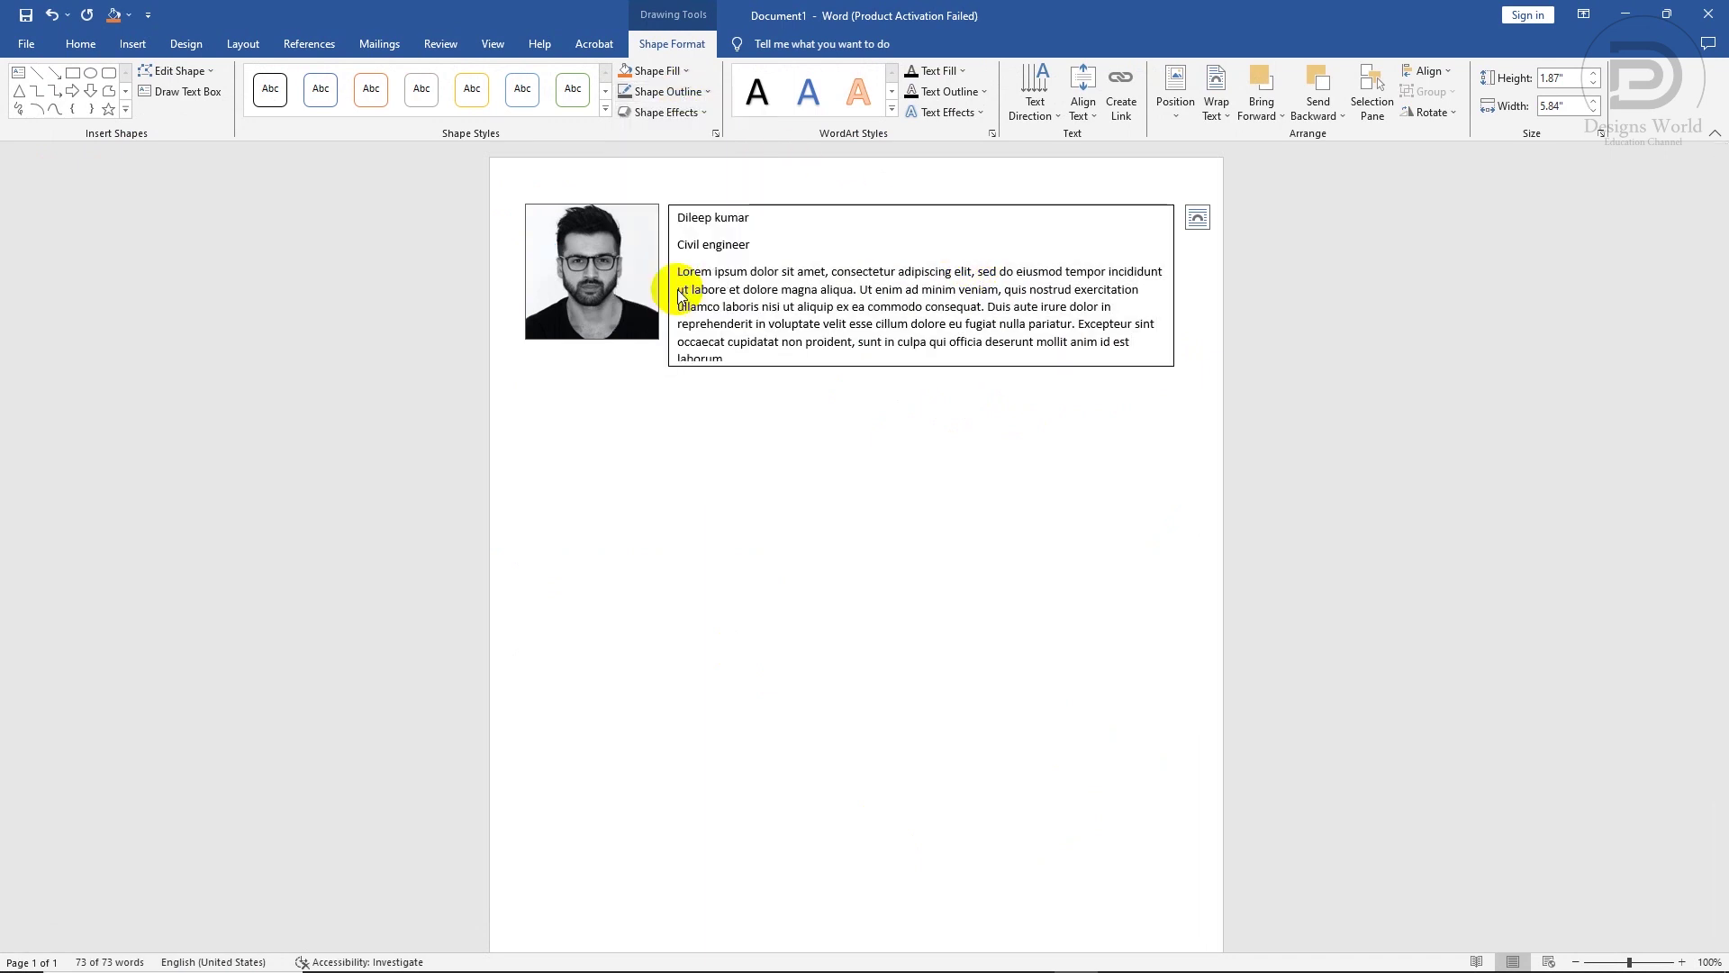
click(654, 71)
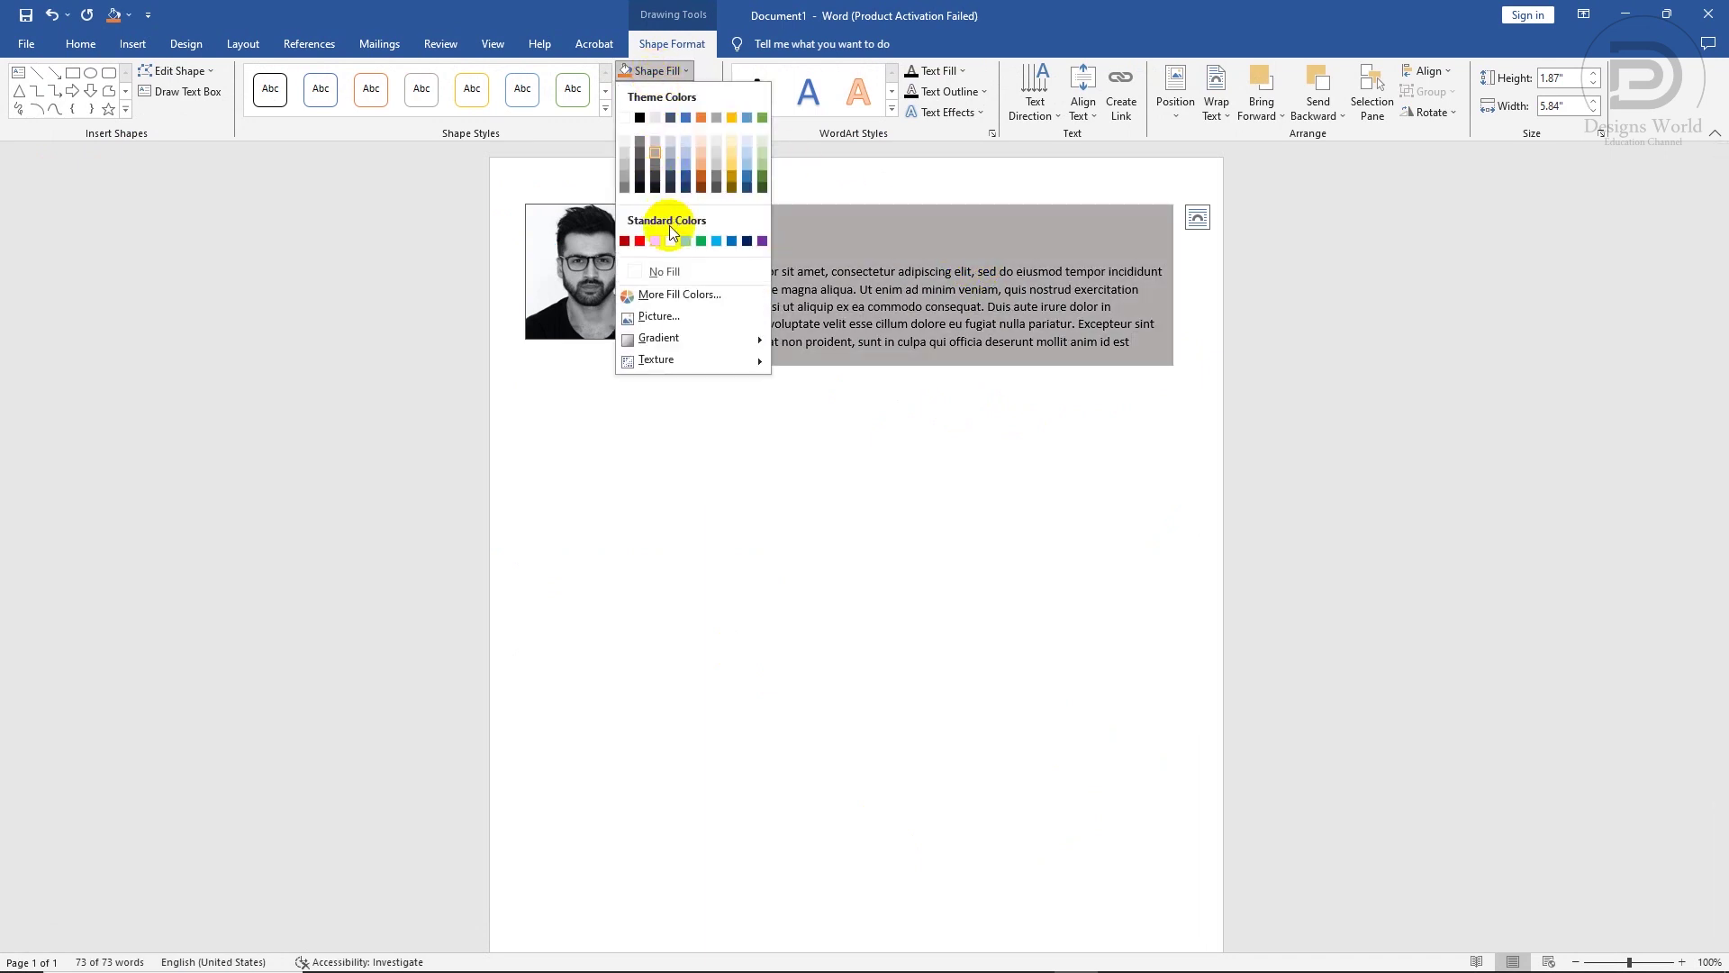
click(678, 273)
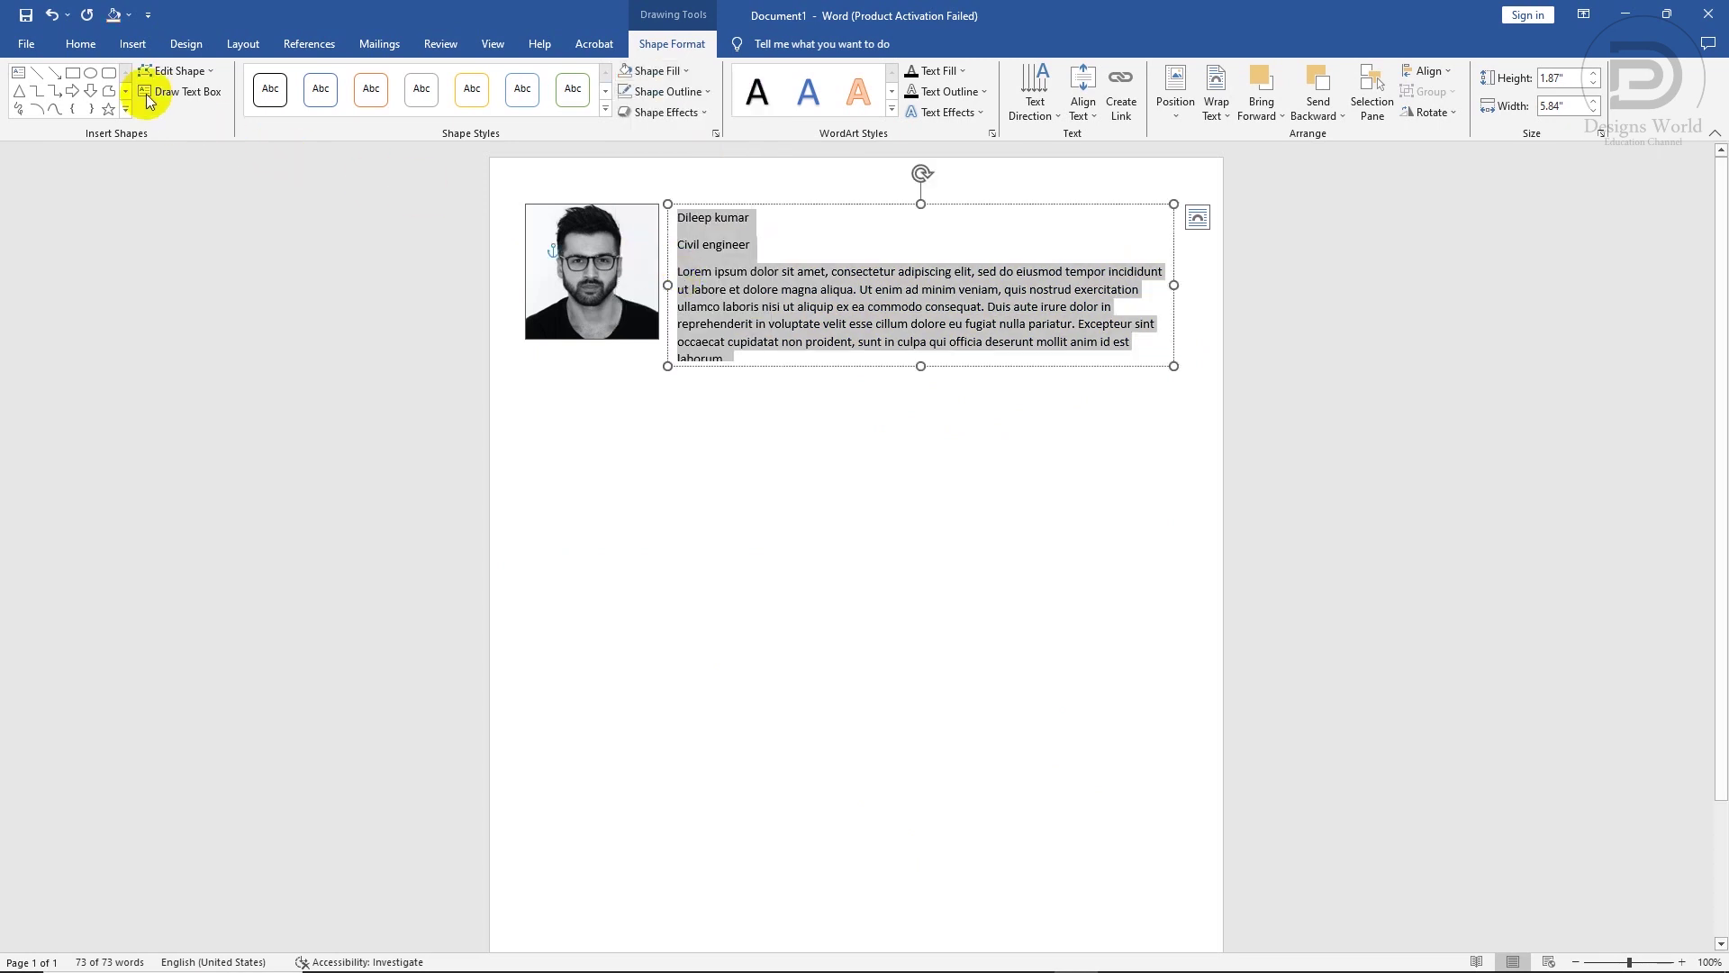
click(93, 47)
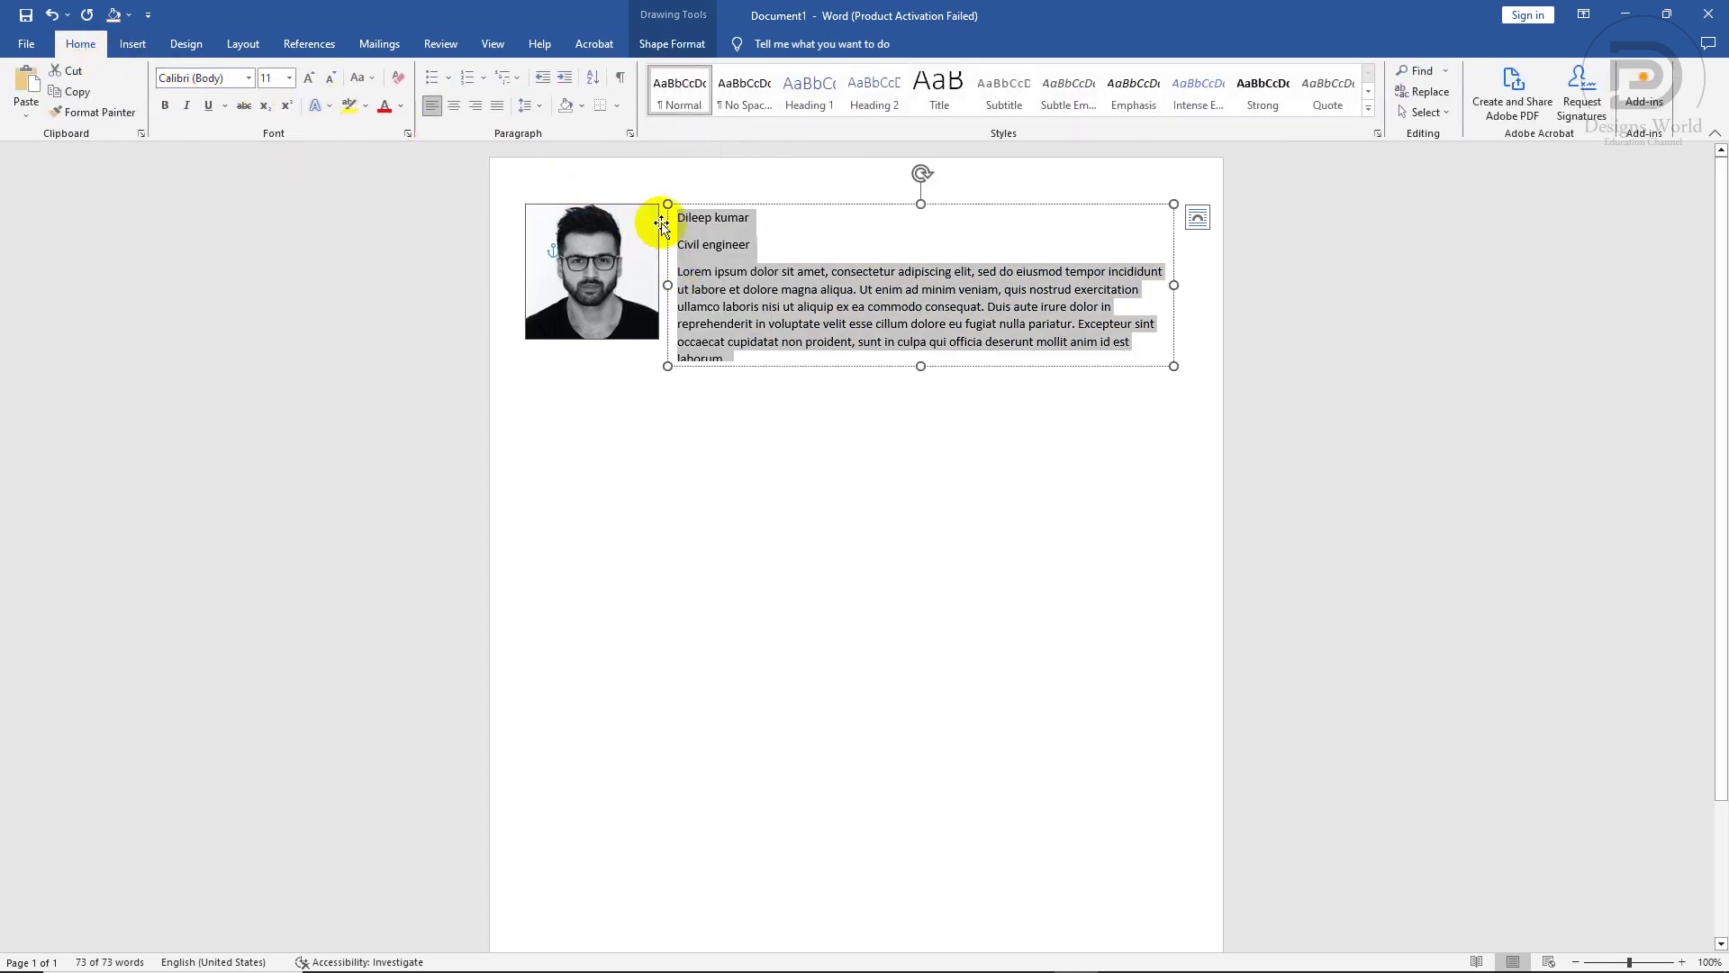
click(705, 243)
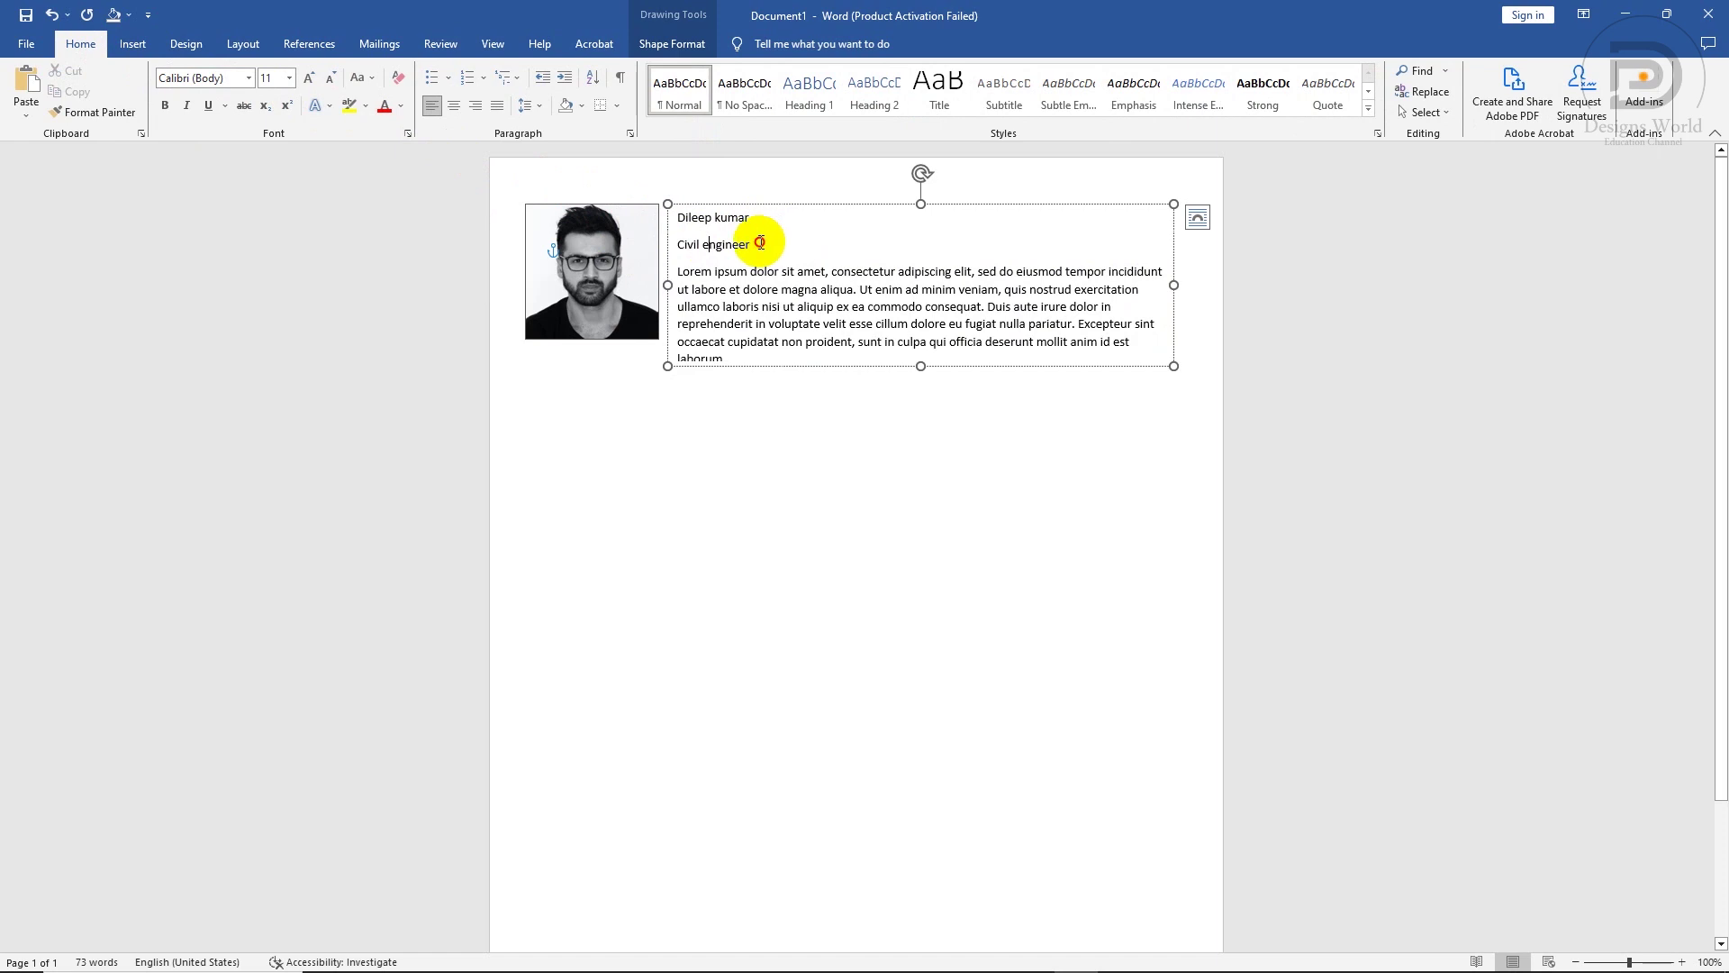
drag(759, 241, 664, 213)
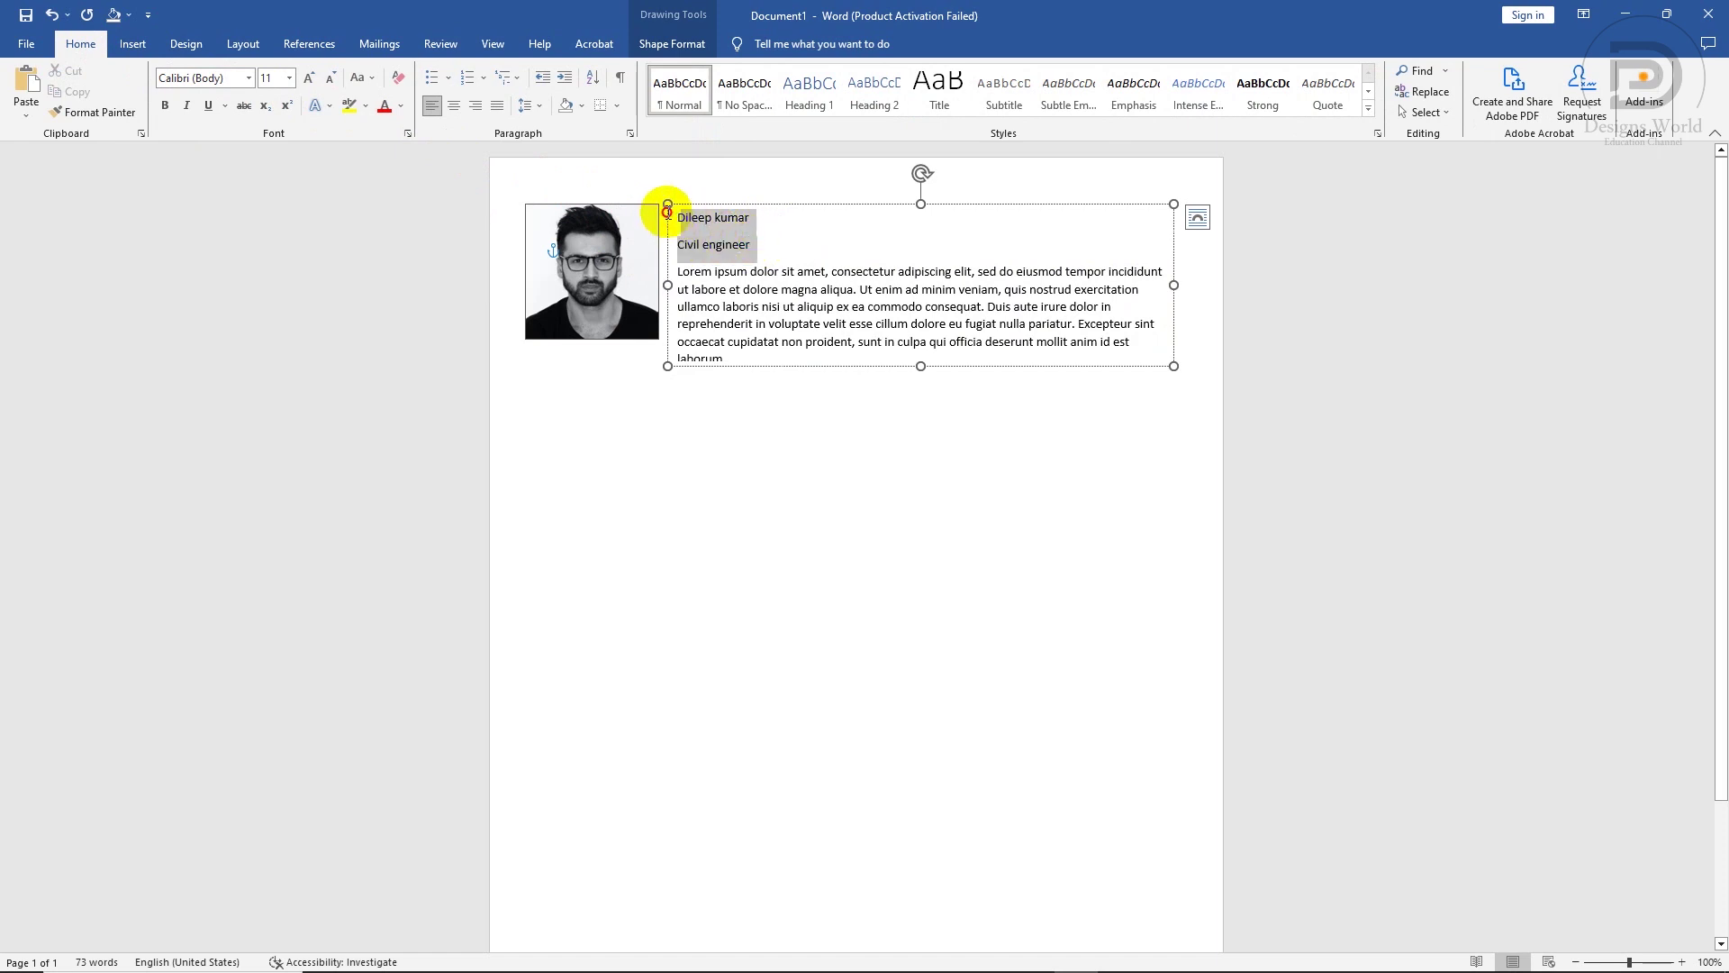
click(369, 83)
click(403, 153)
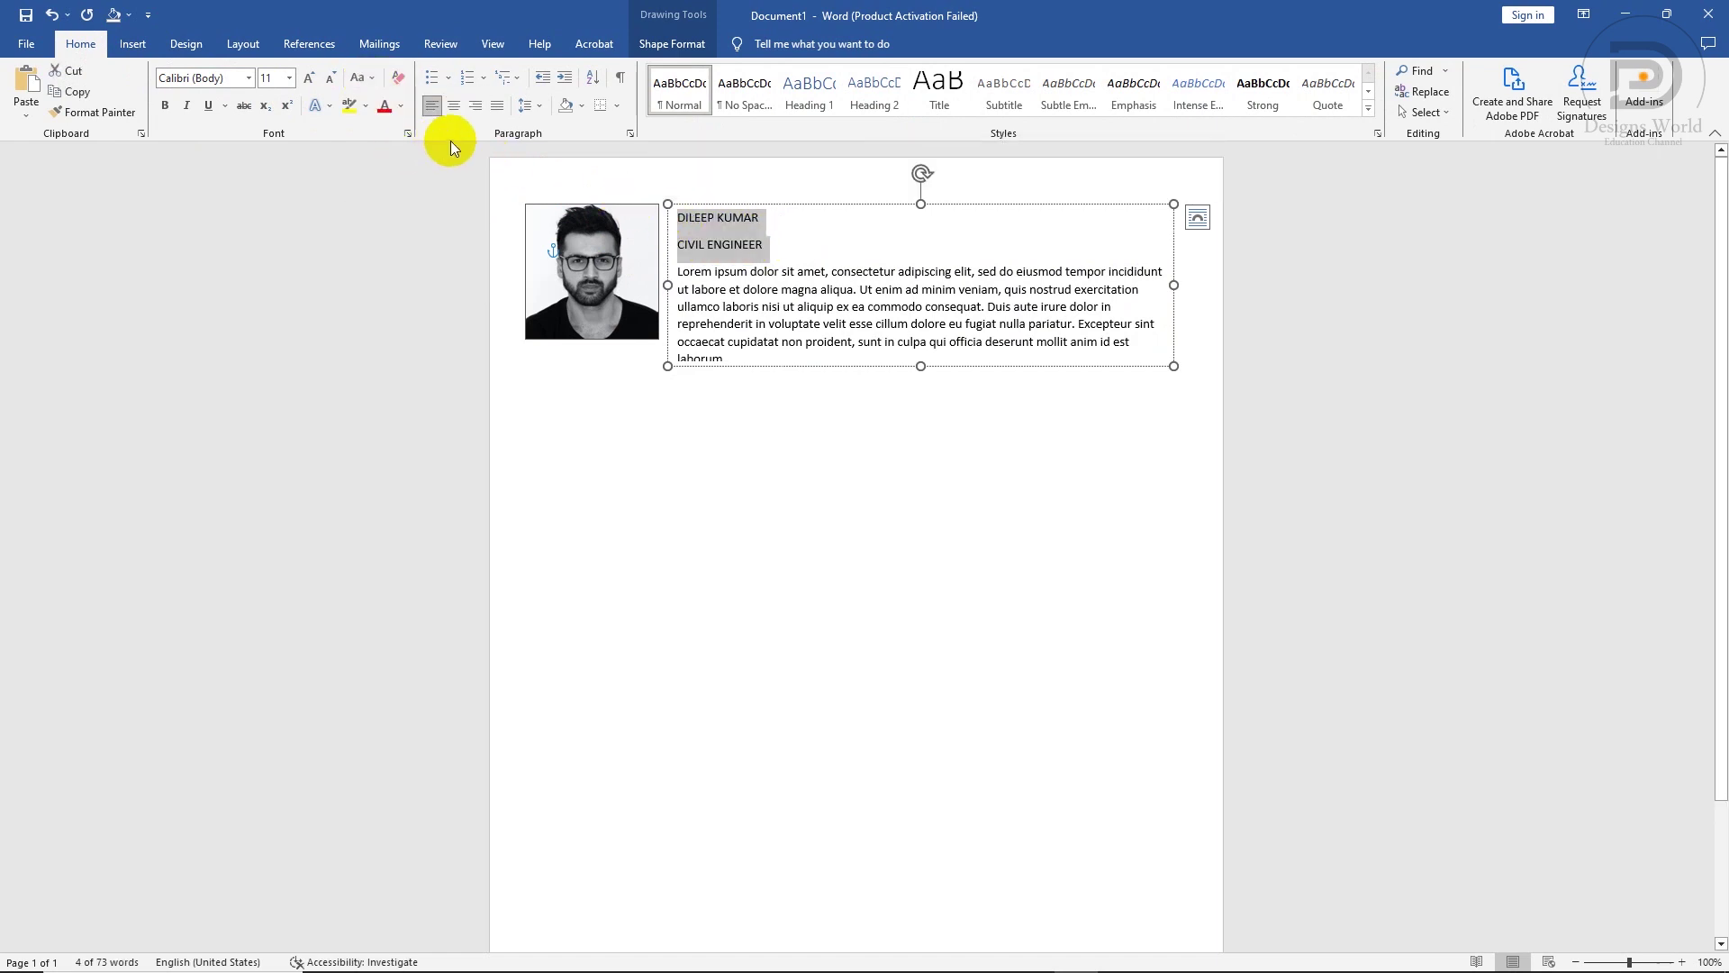
click(530, 106)
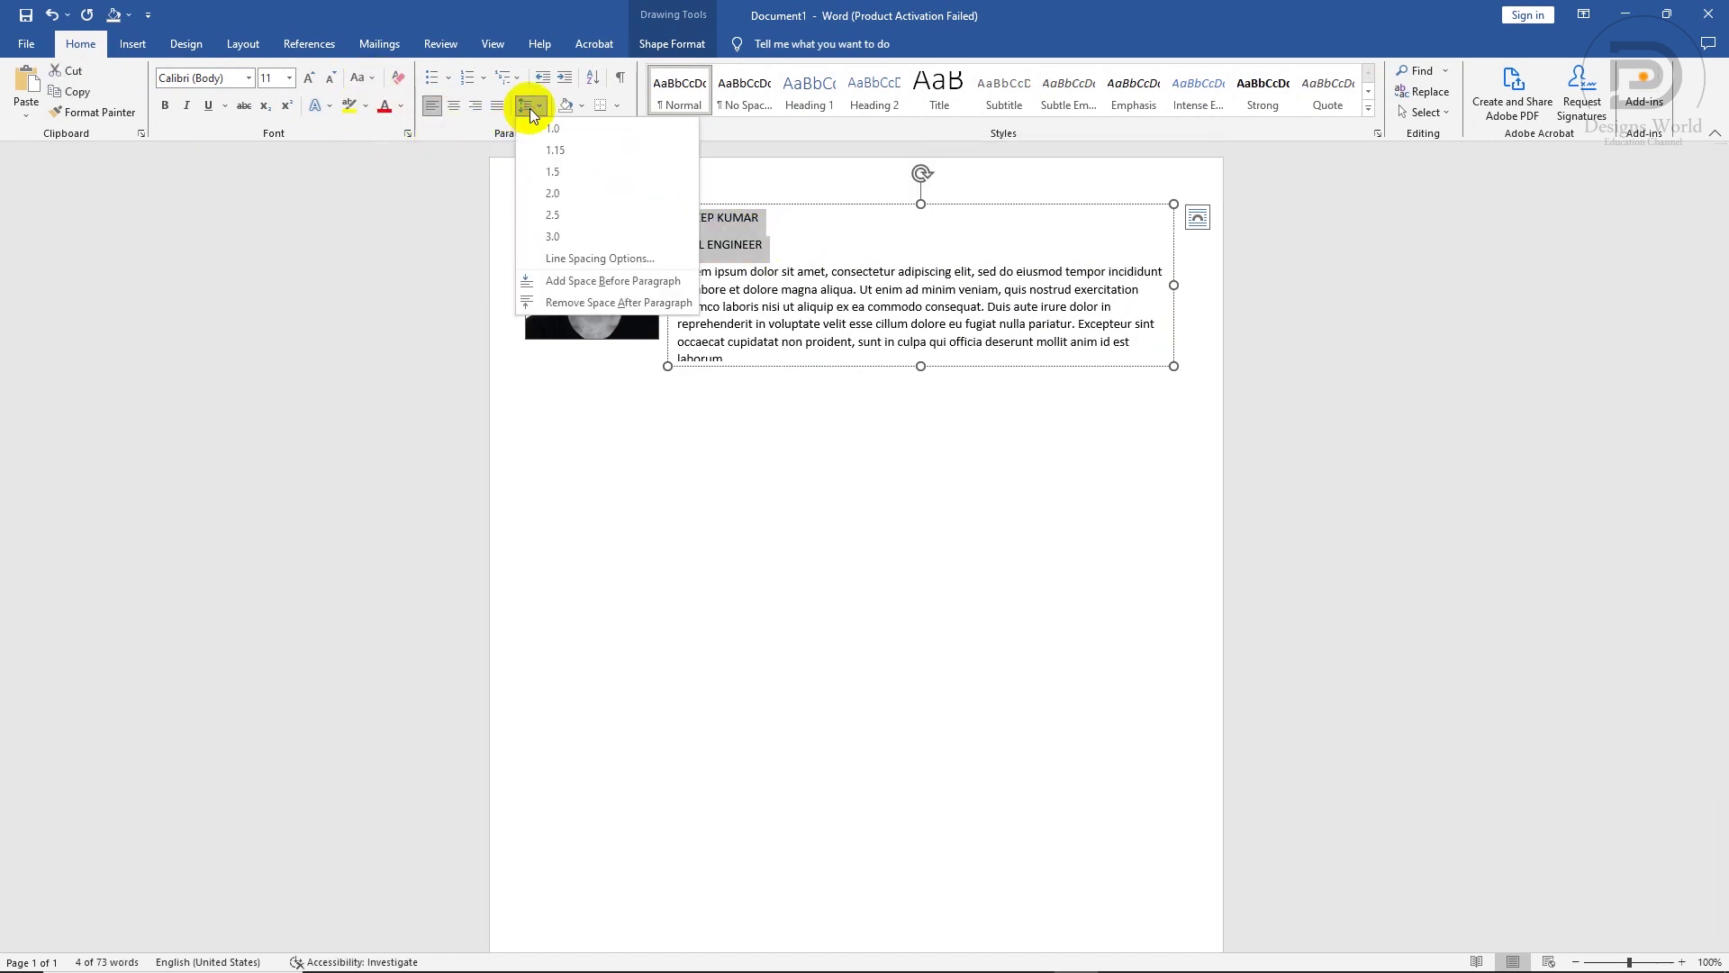
click(578, 302)
click(752, 275)
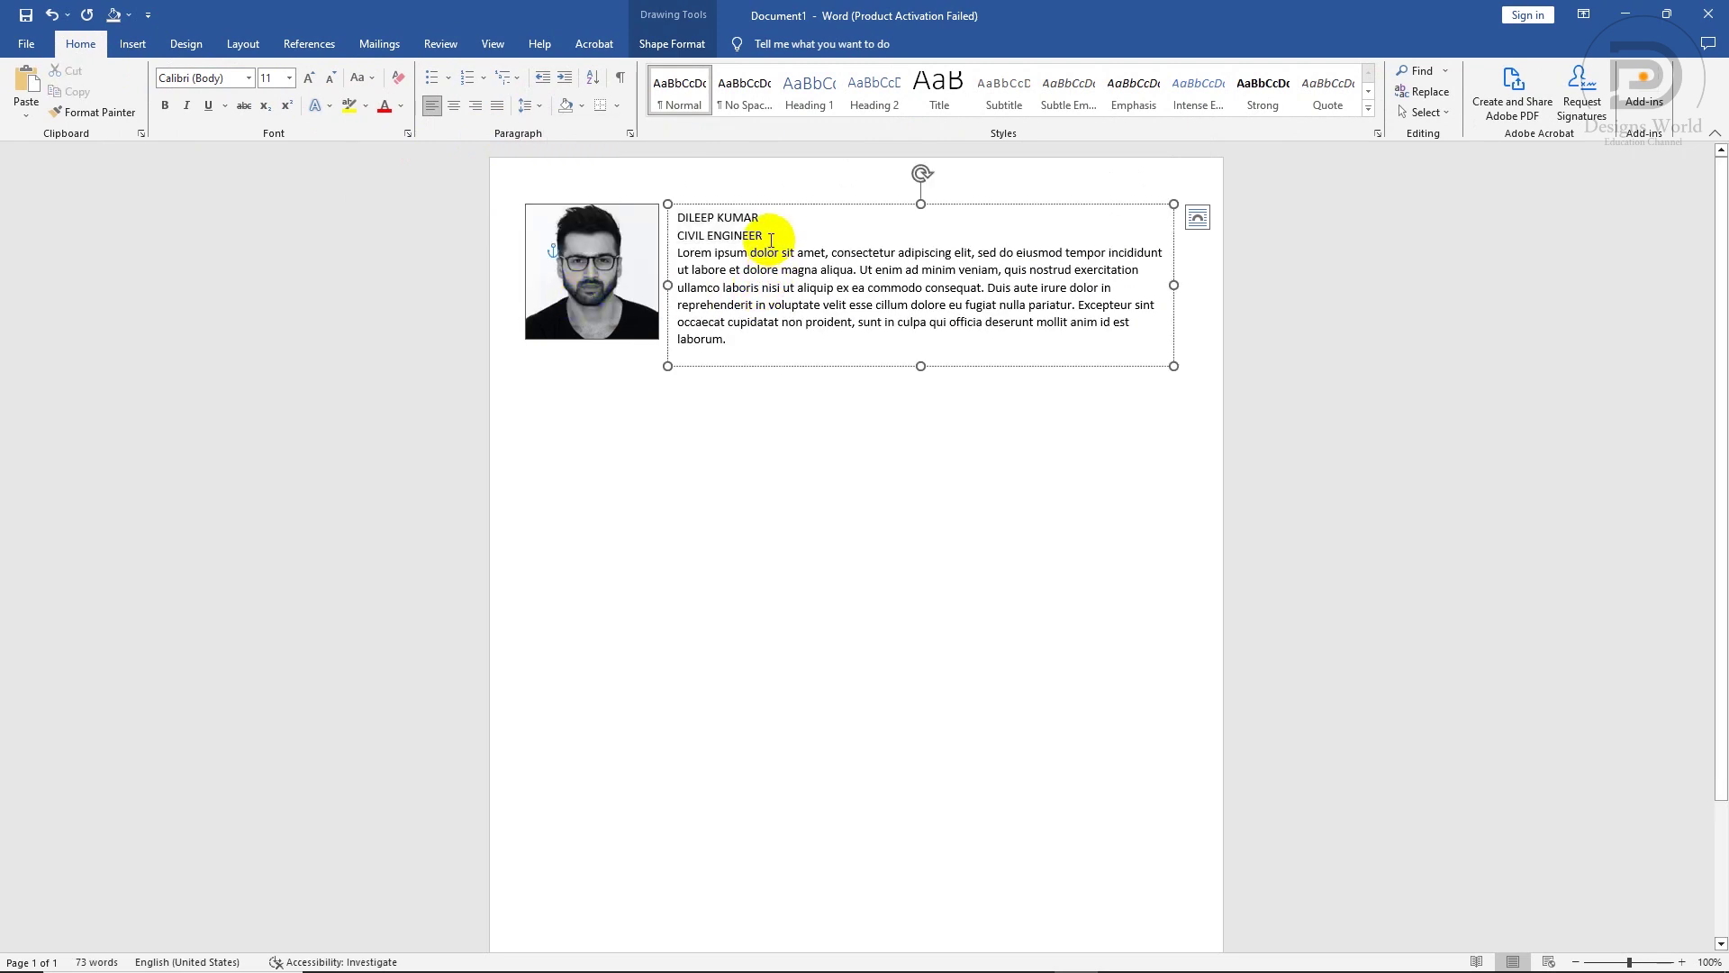
click(529, 106)
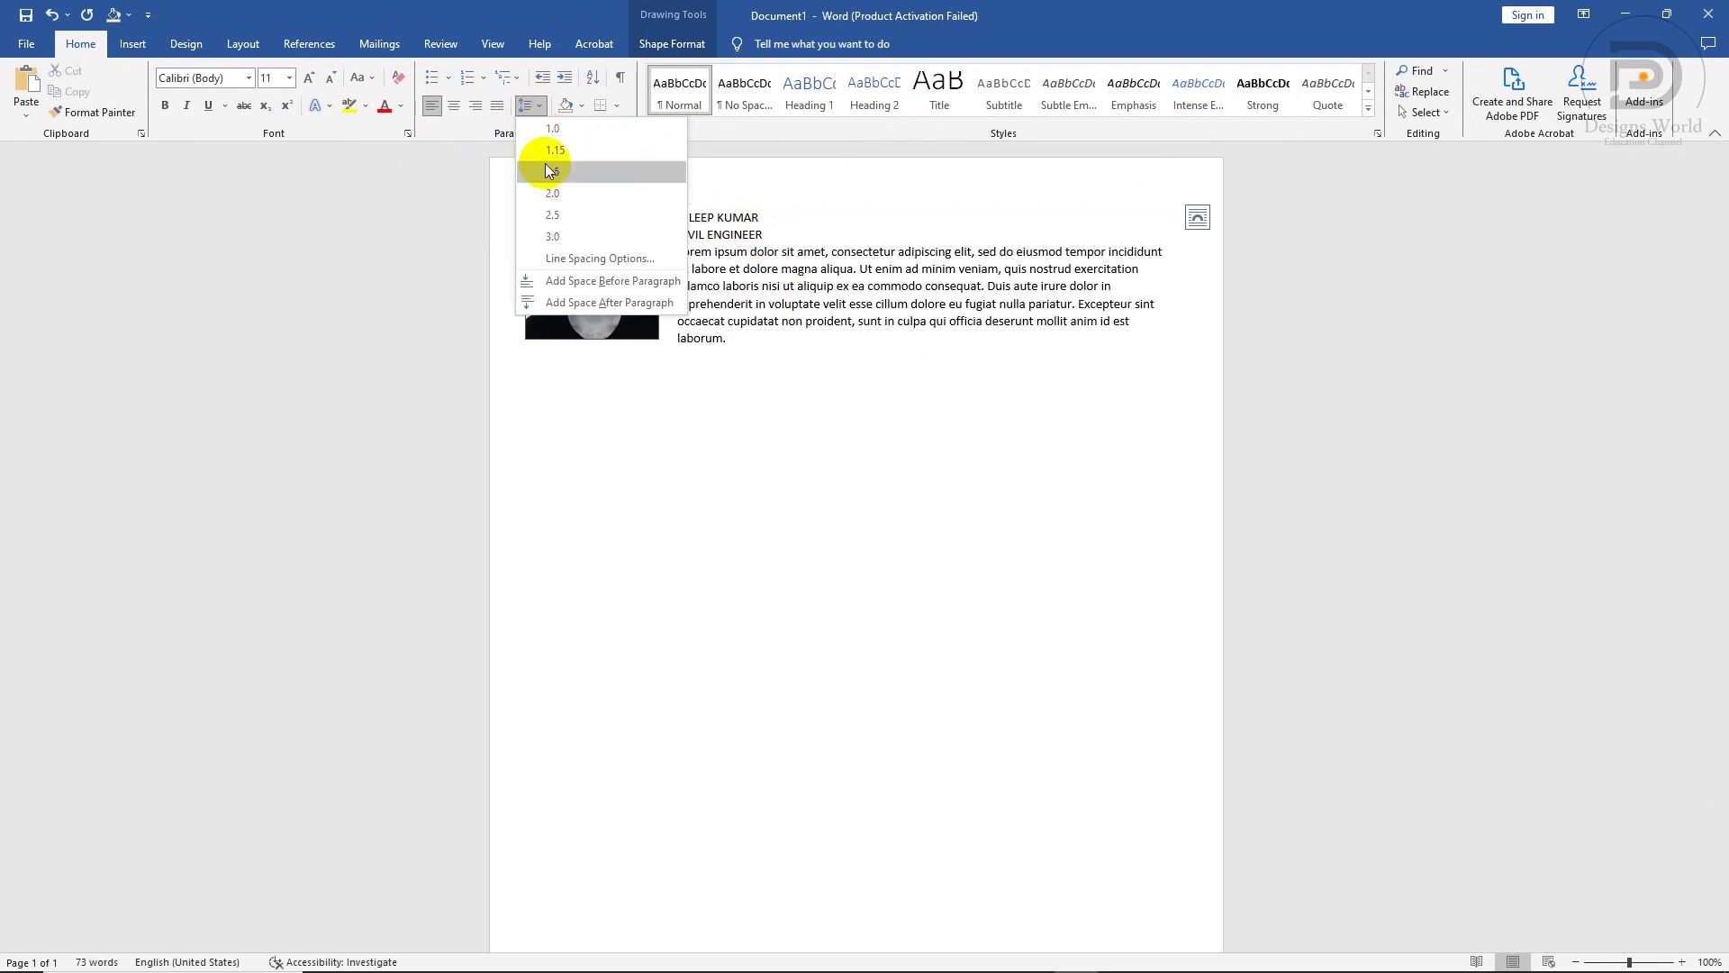
click(580, 301)
click(720, 275)
drag(756, 218, 671, 217)
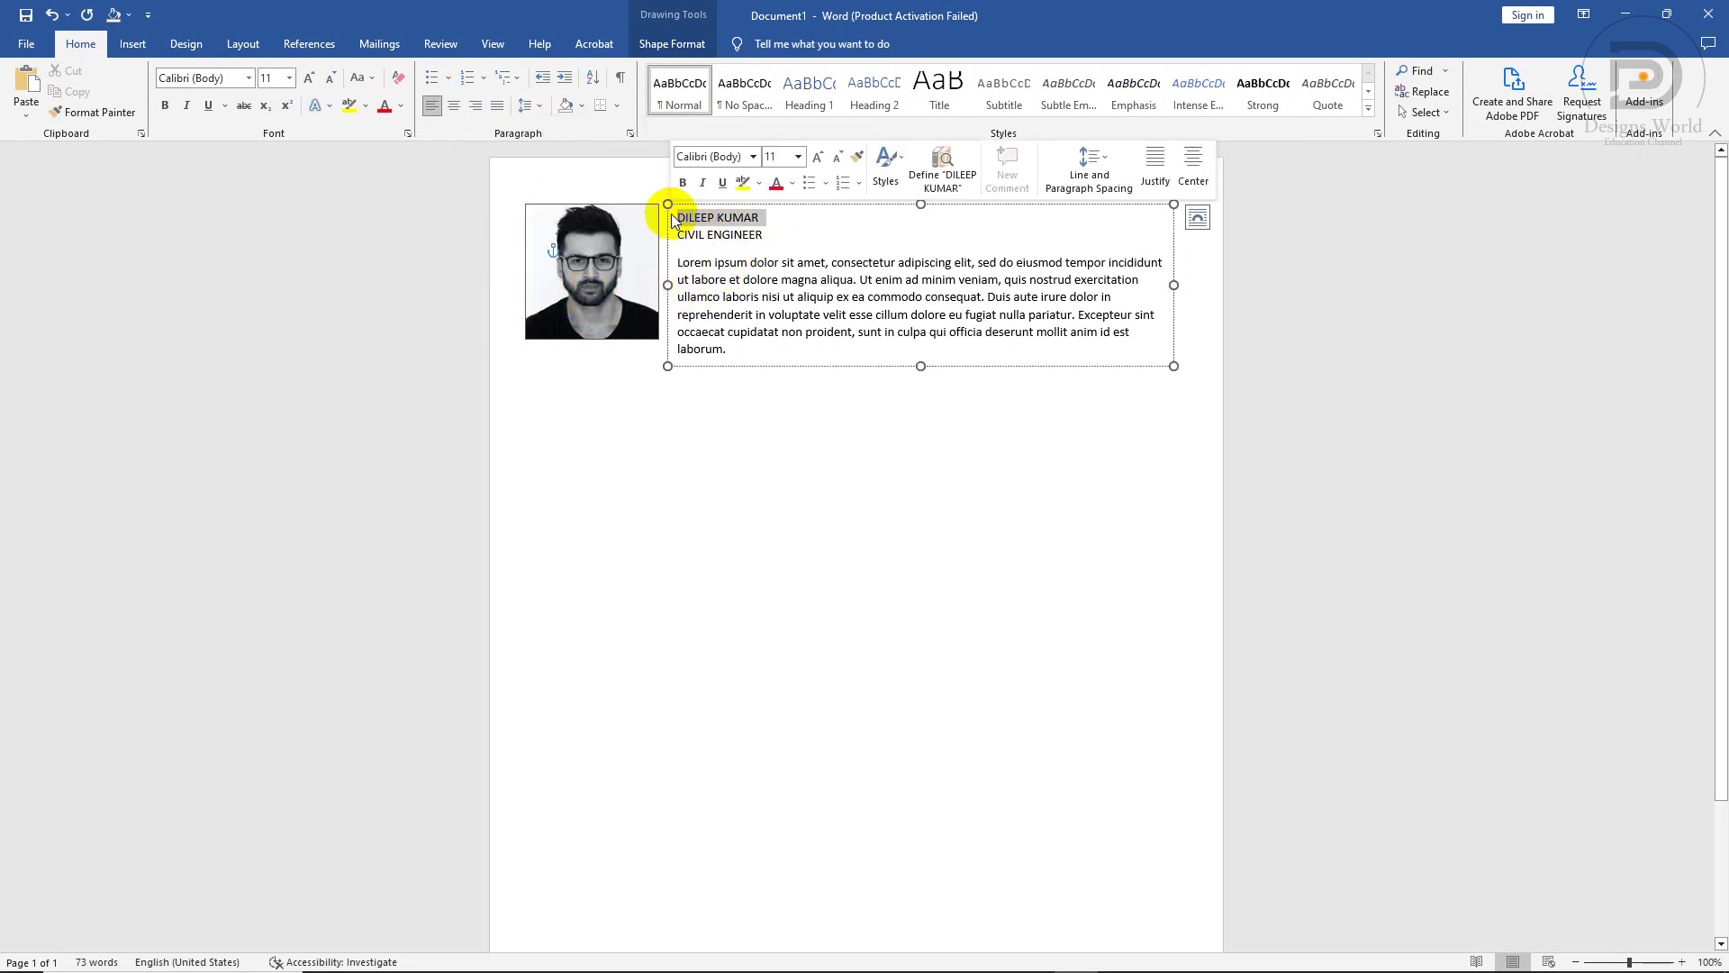
click(682, 182)
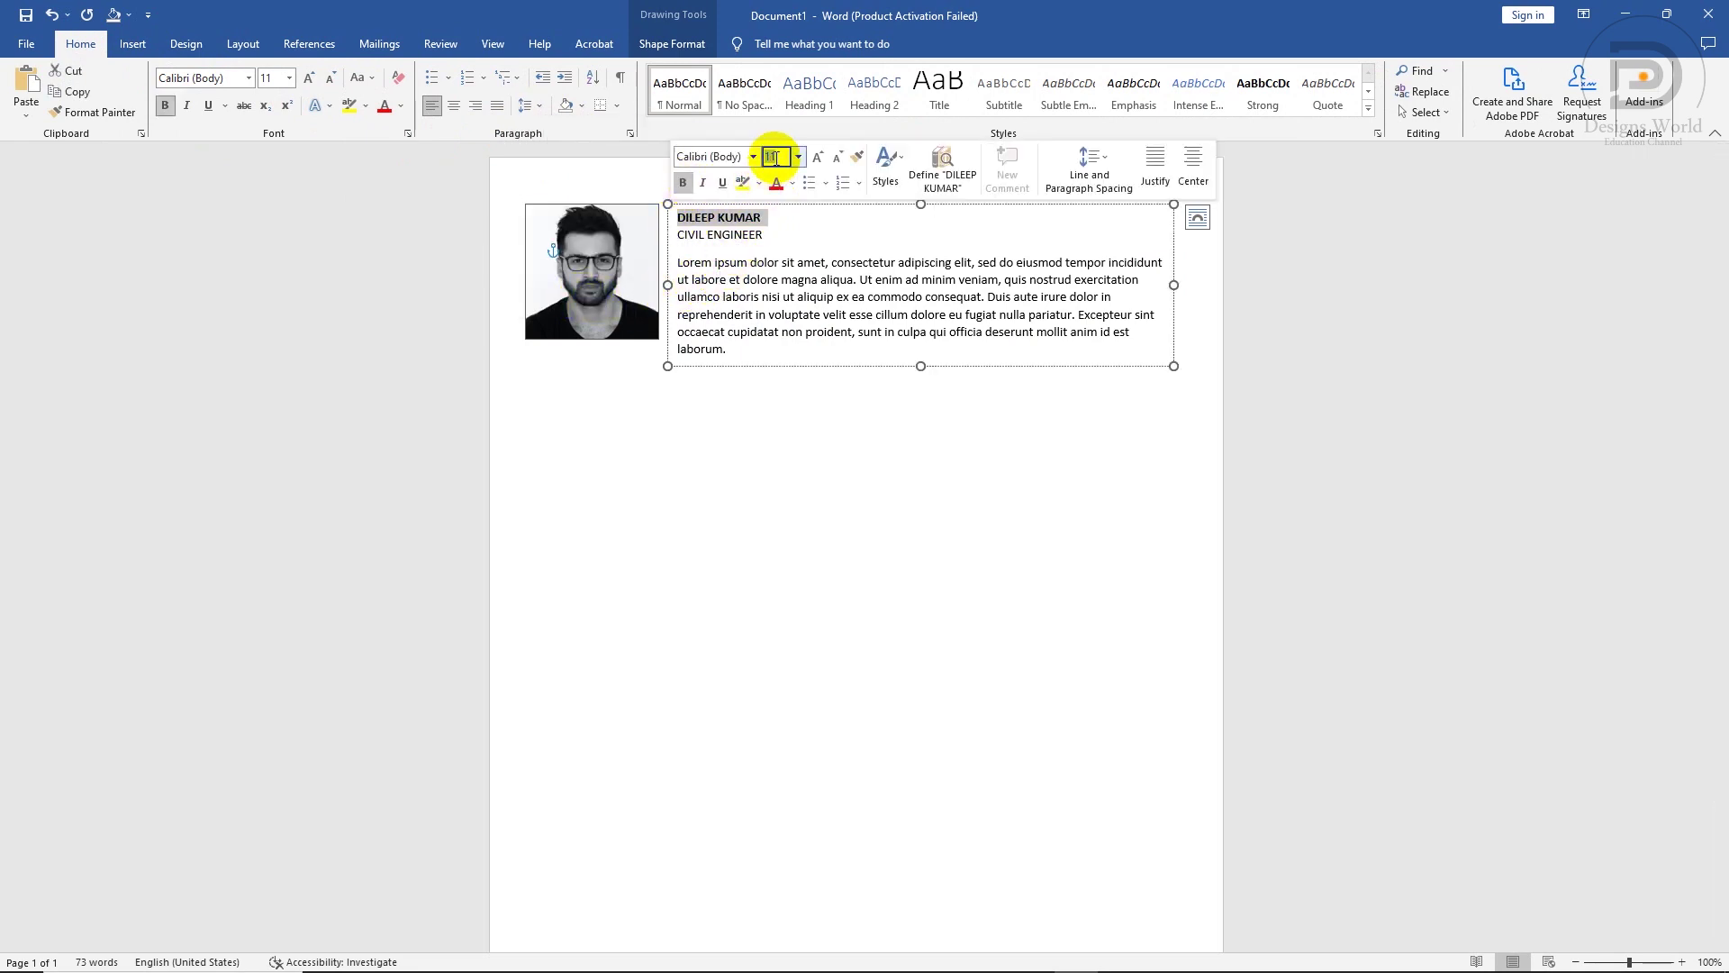
click(779, 157)
text(18)
key(Return)
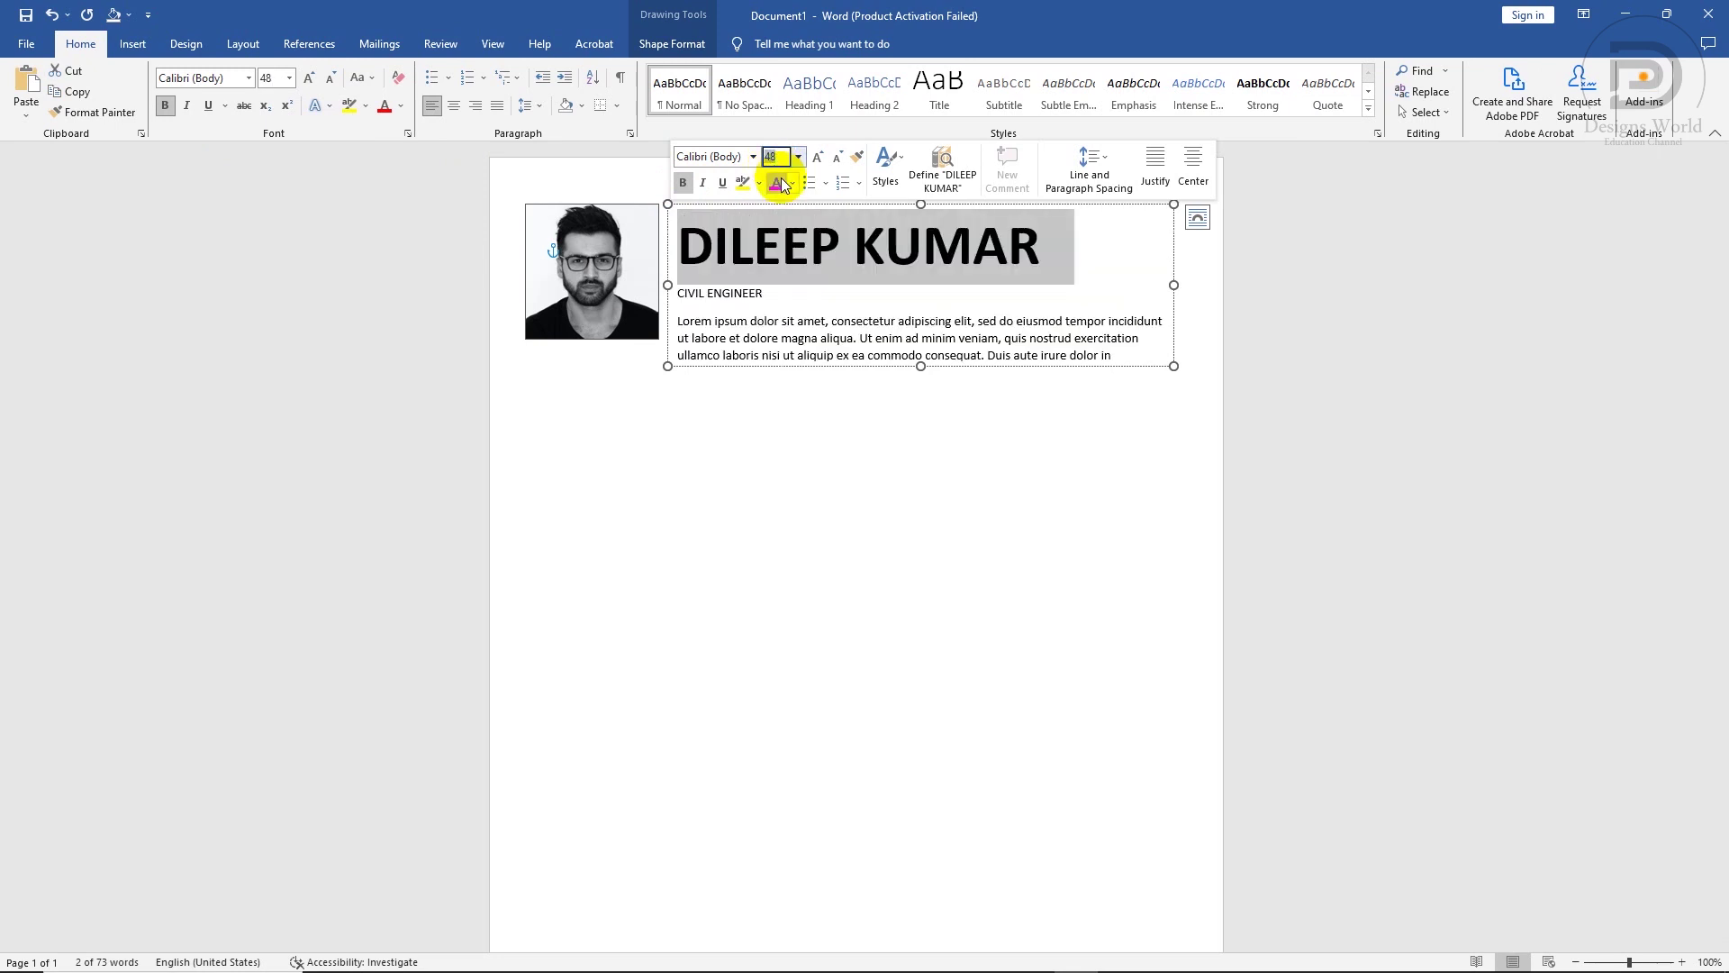
click(792, 185)
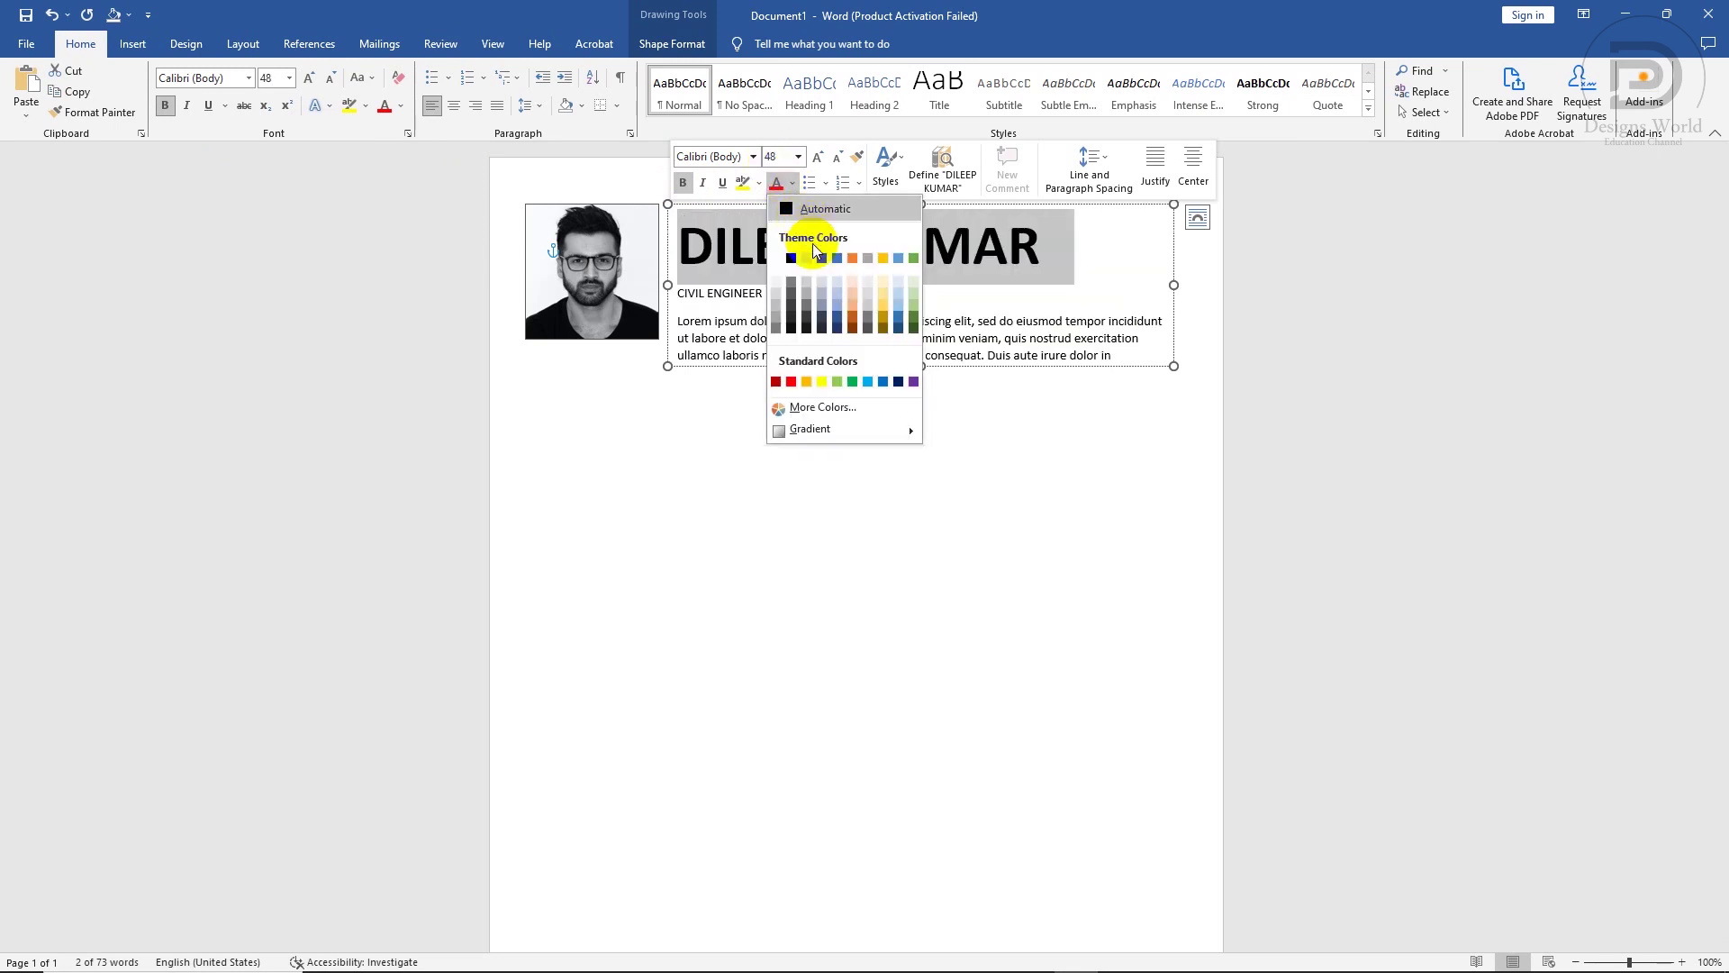
click(840, 321)
drag(764, 293, 675, 290)
click(779, 232)
text(6)
key(Return)
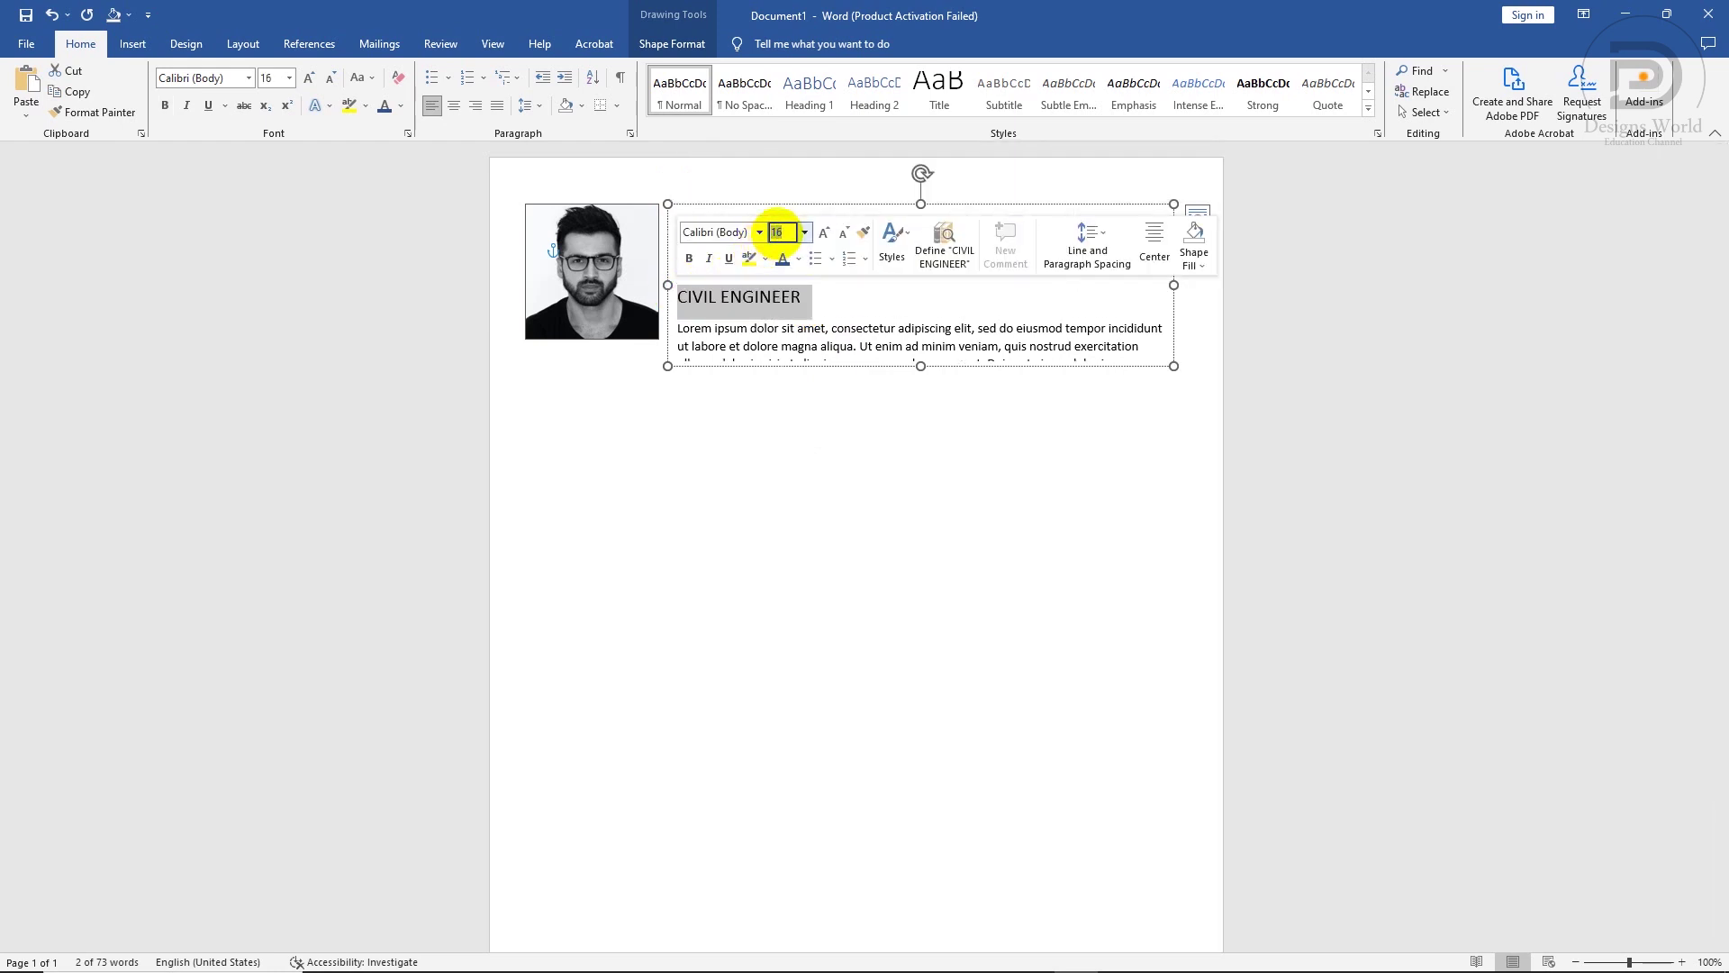
click(820, 346)
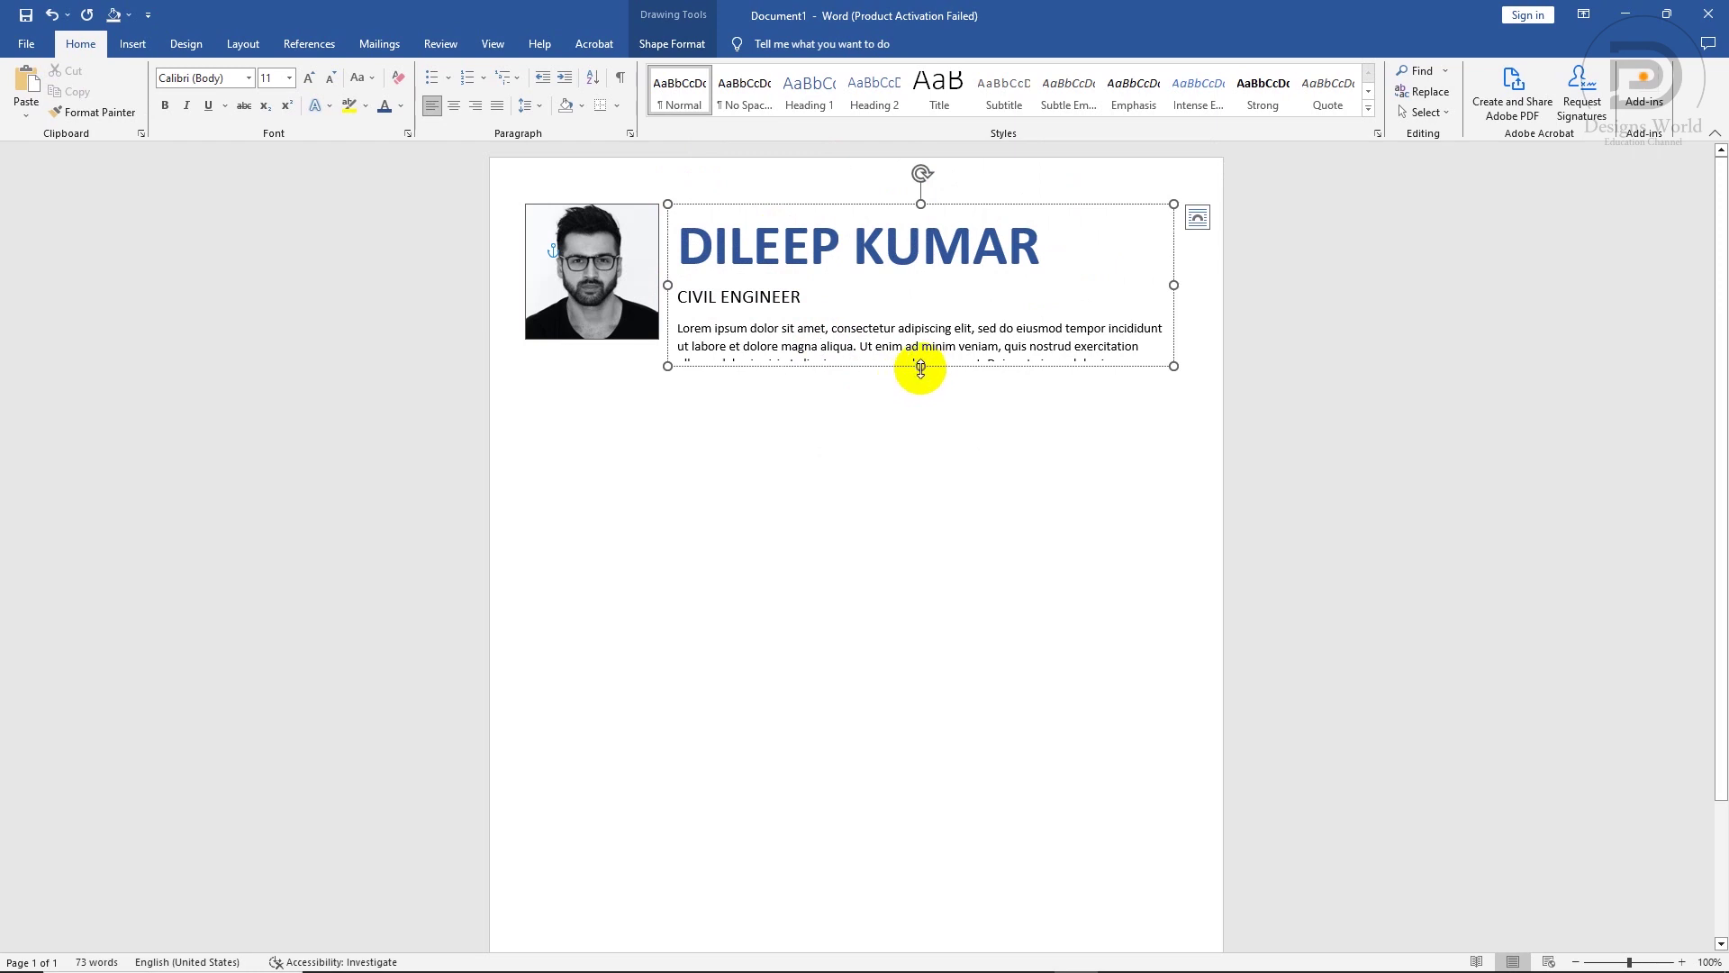
drag(920, 365, 930, 440)
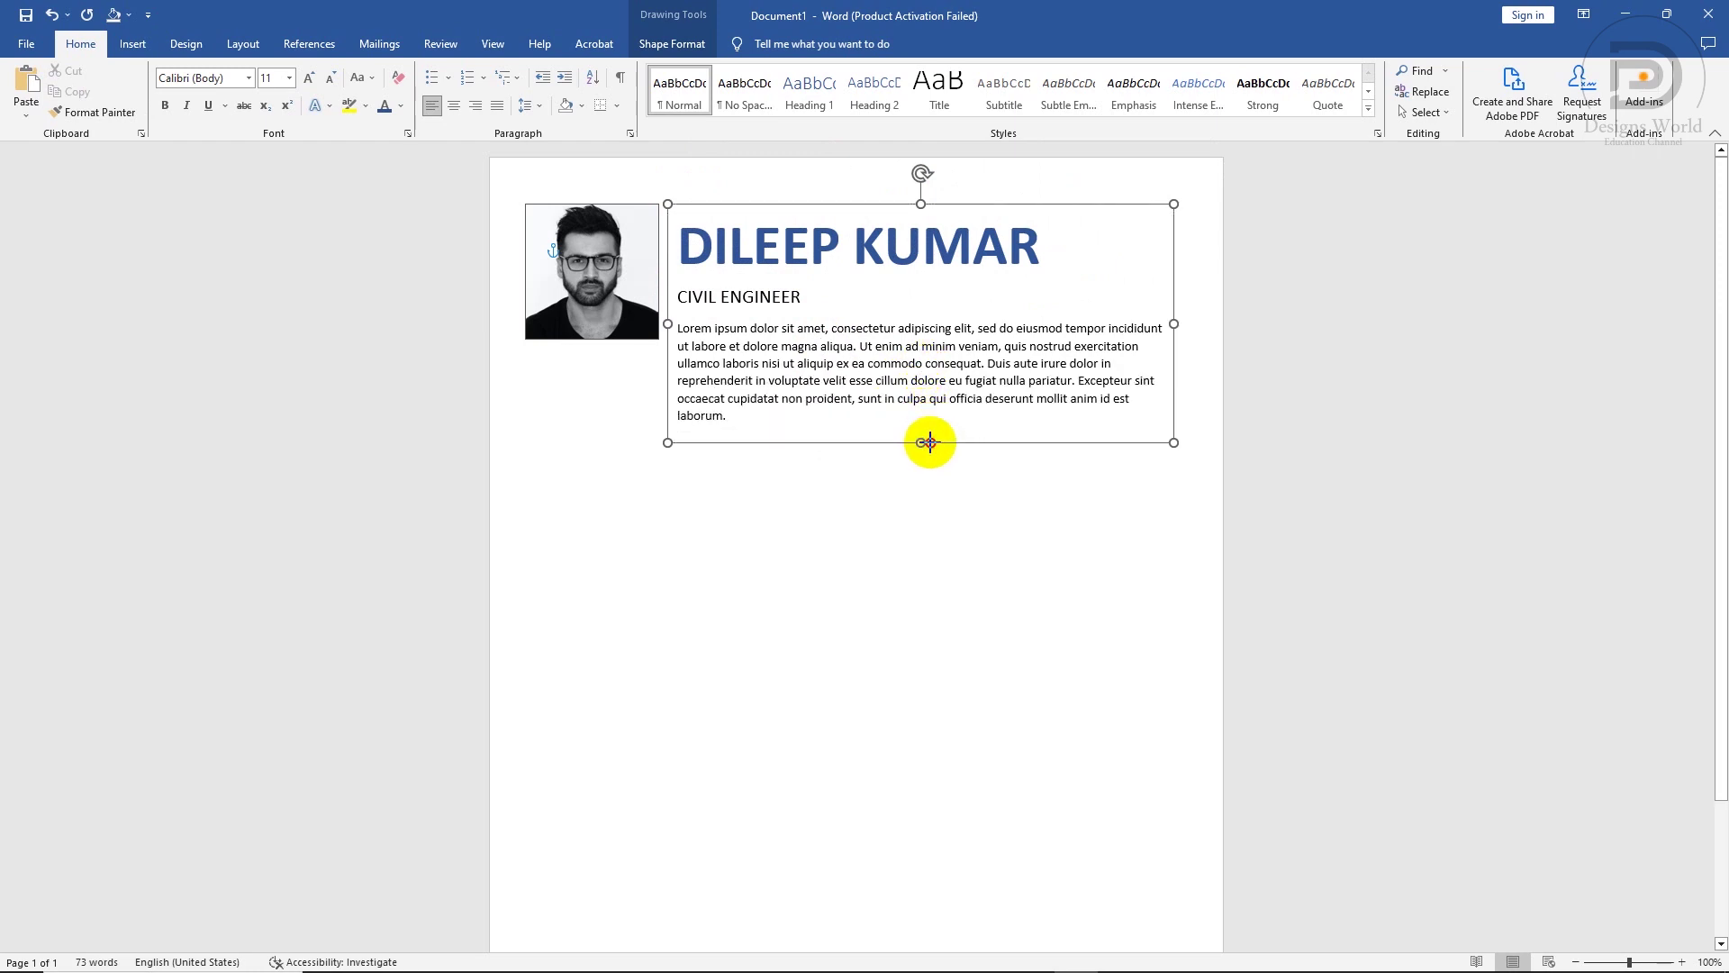
drag(813, 299, 609, 231)
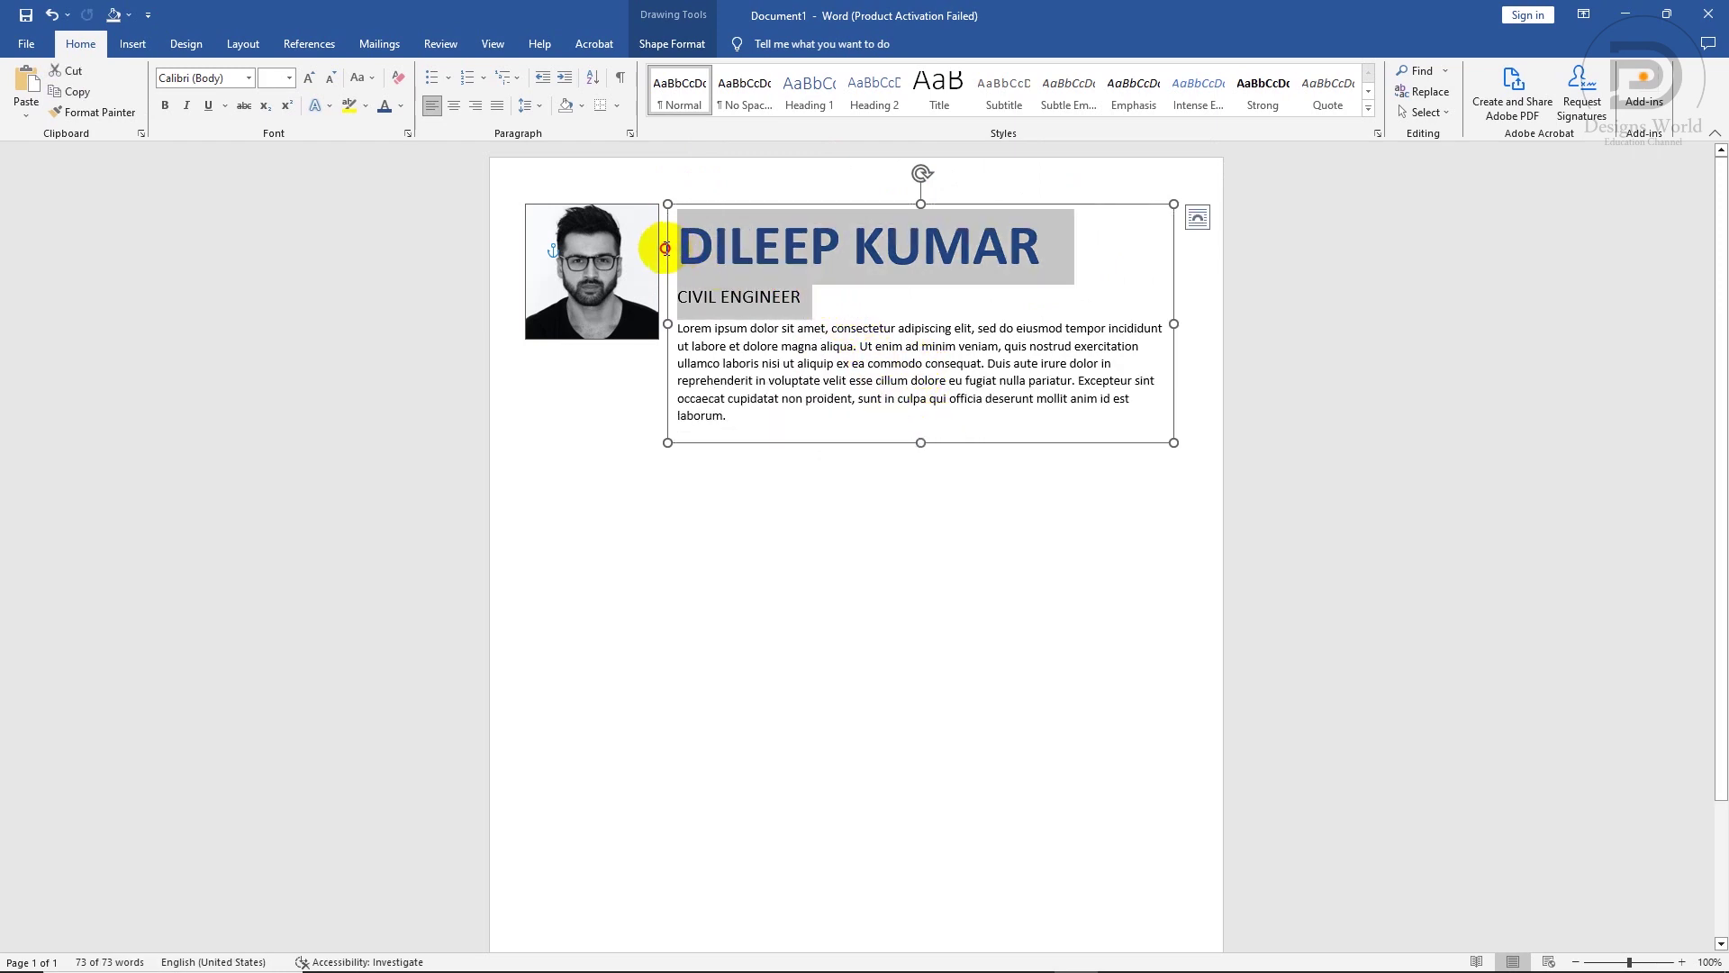
click(529, 107)
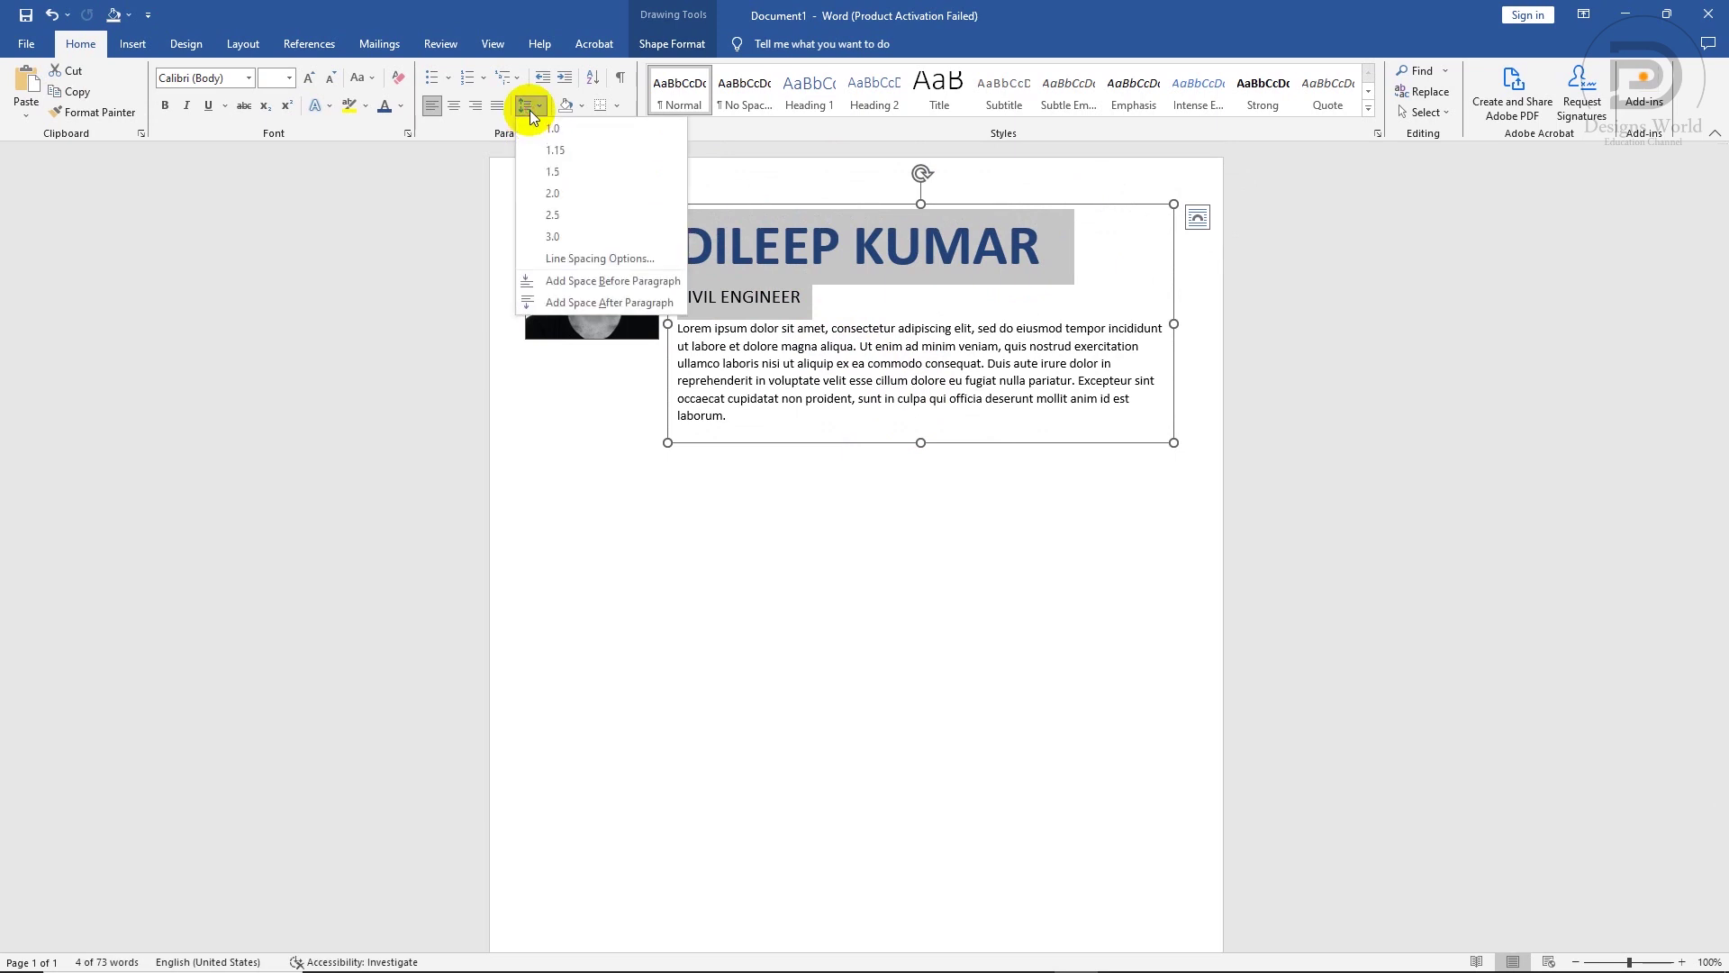
click(538, 129)
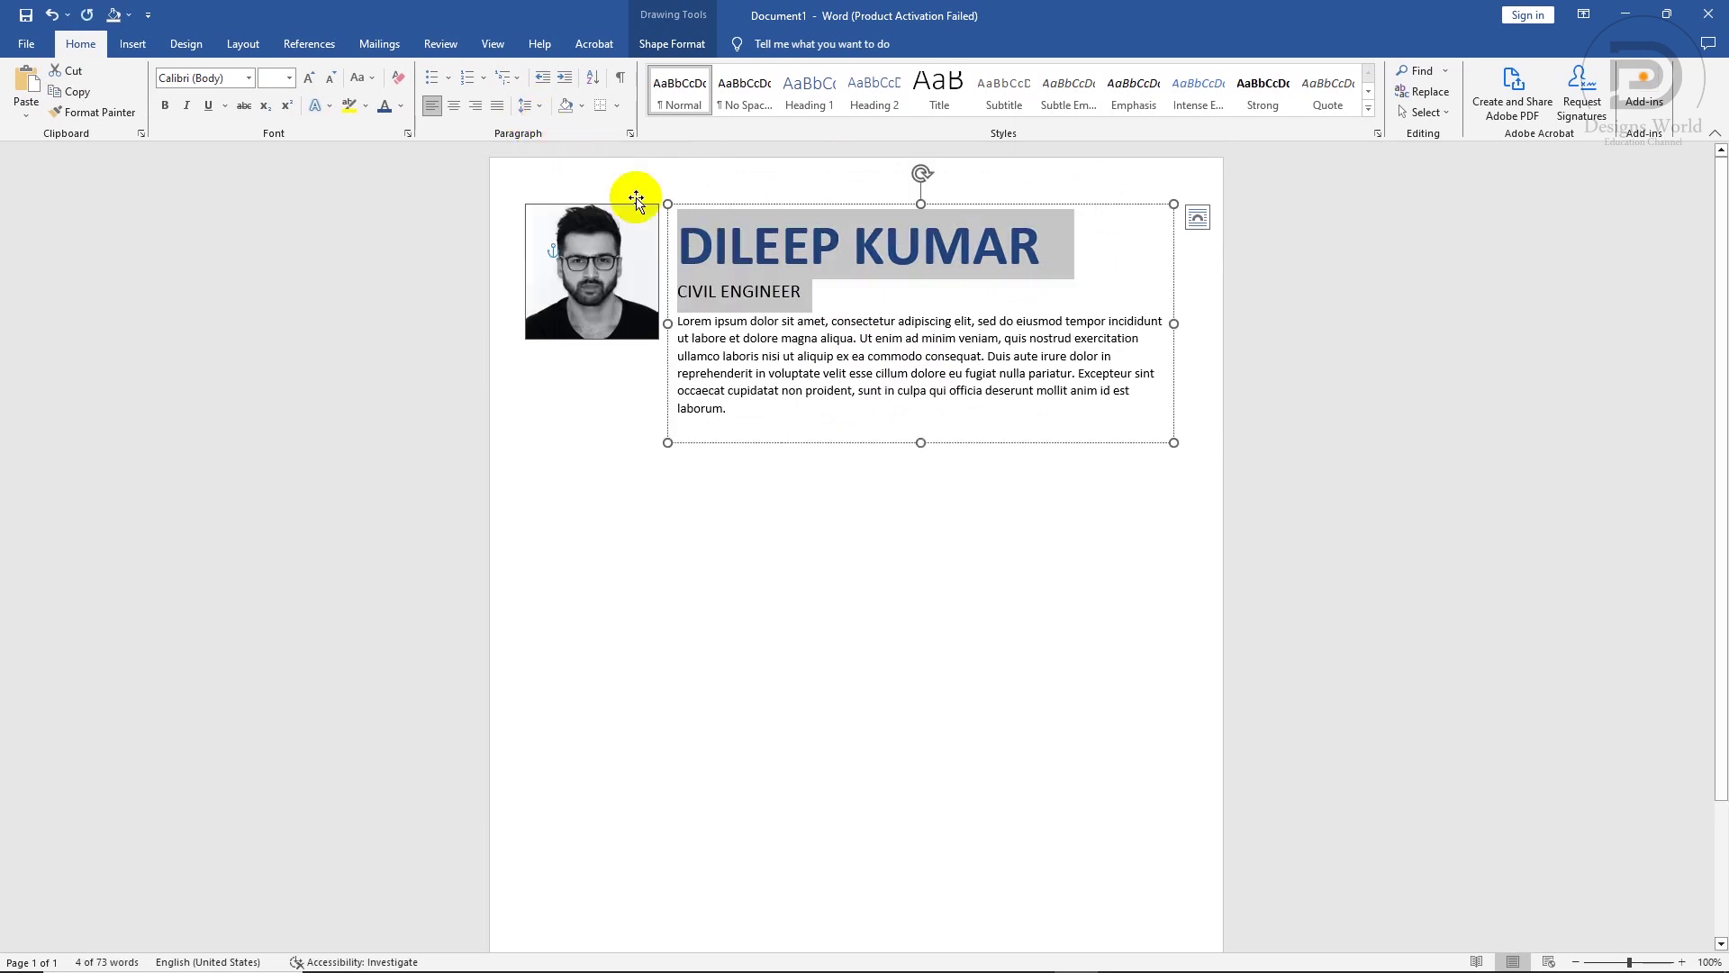
click(712, 324)
key(ctrl+a)
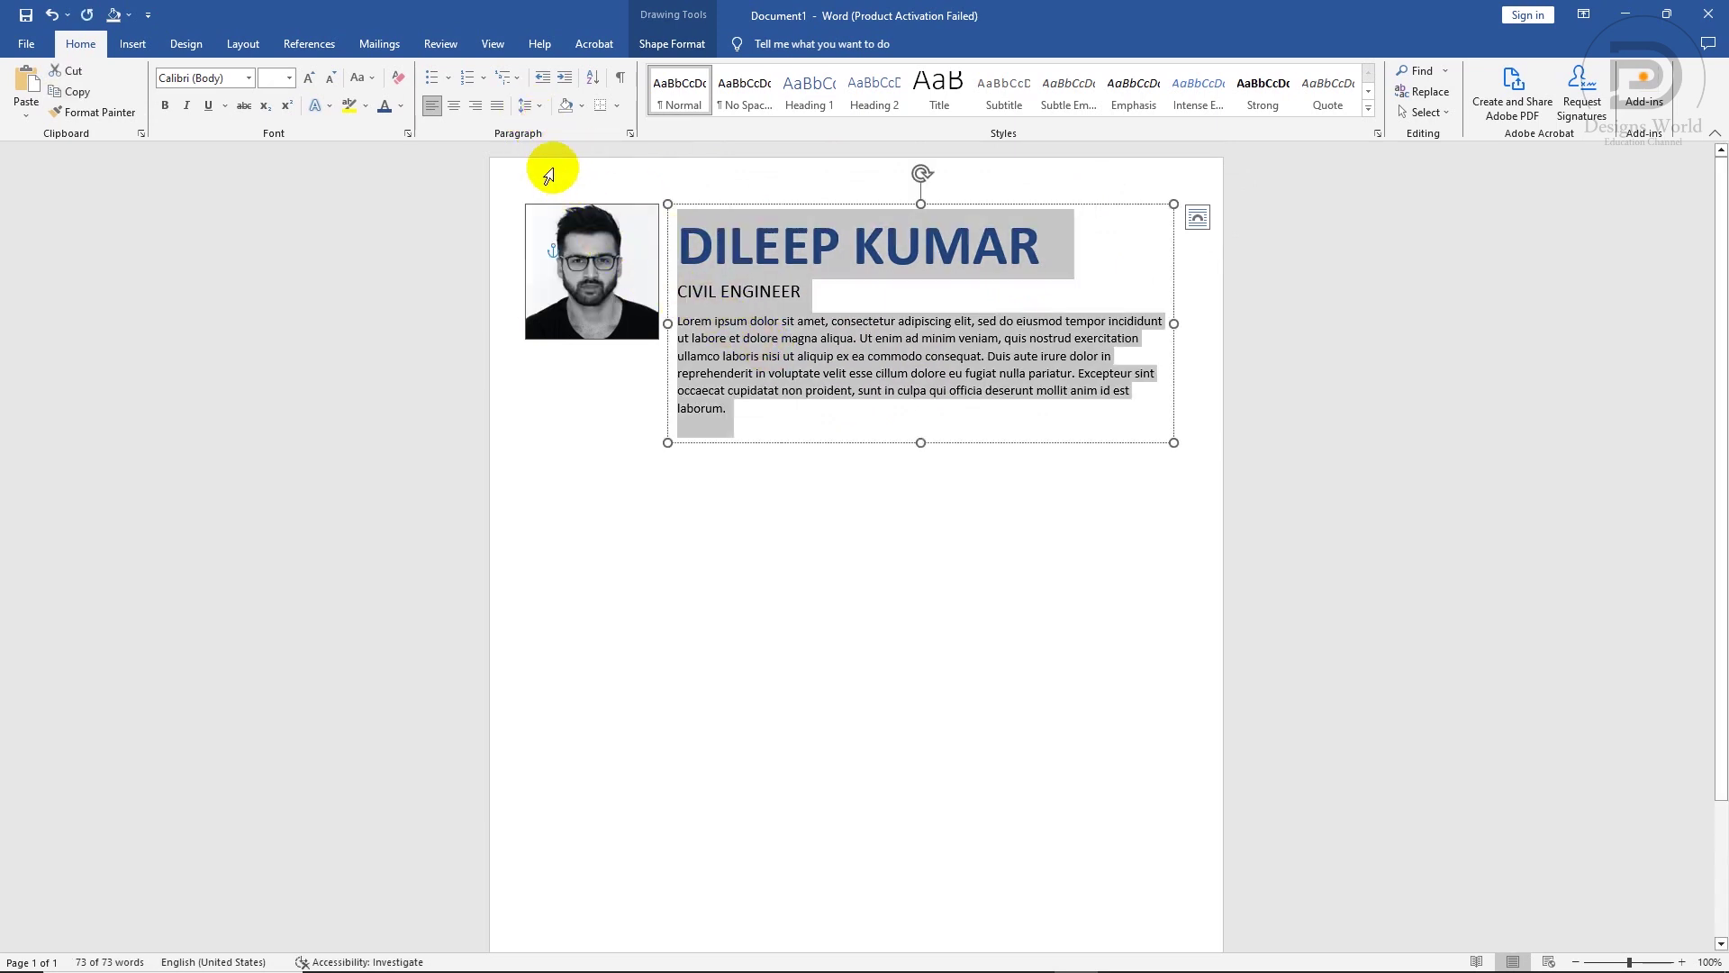
click(525, 106)
click(550, 130)
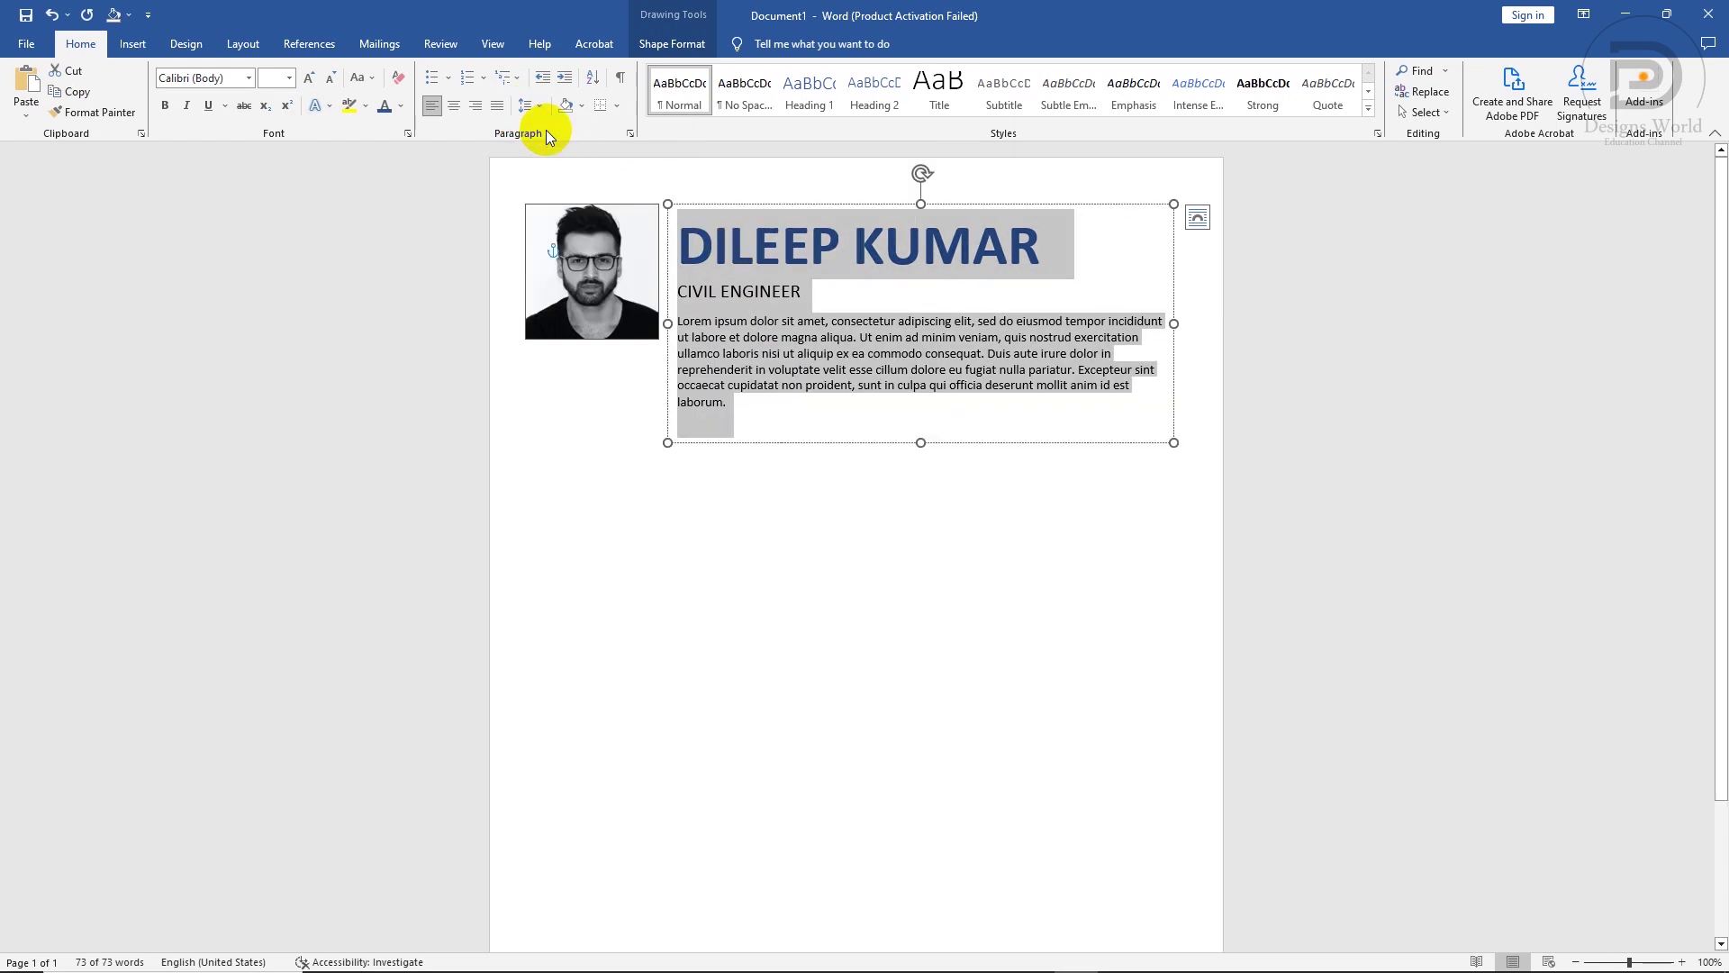
click(750, 369)
key(Escape)
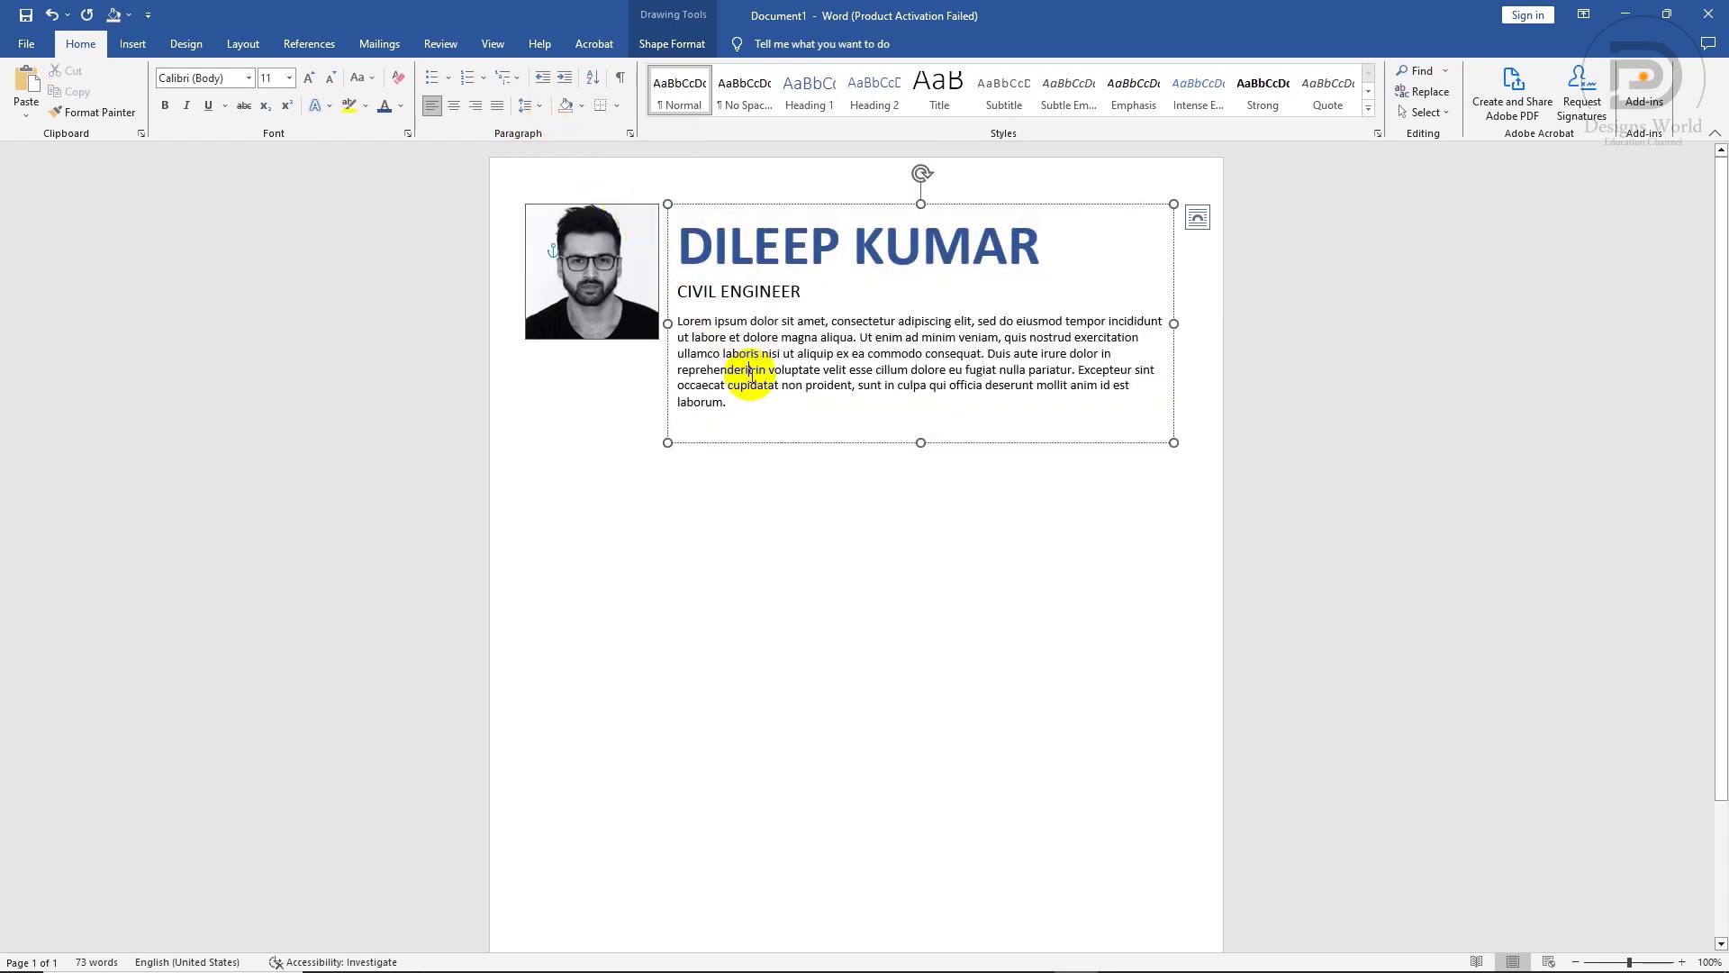
drag(922, 436, 920, 435)
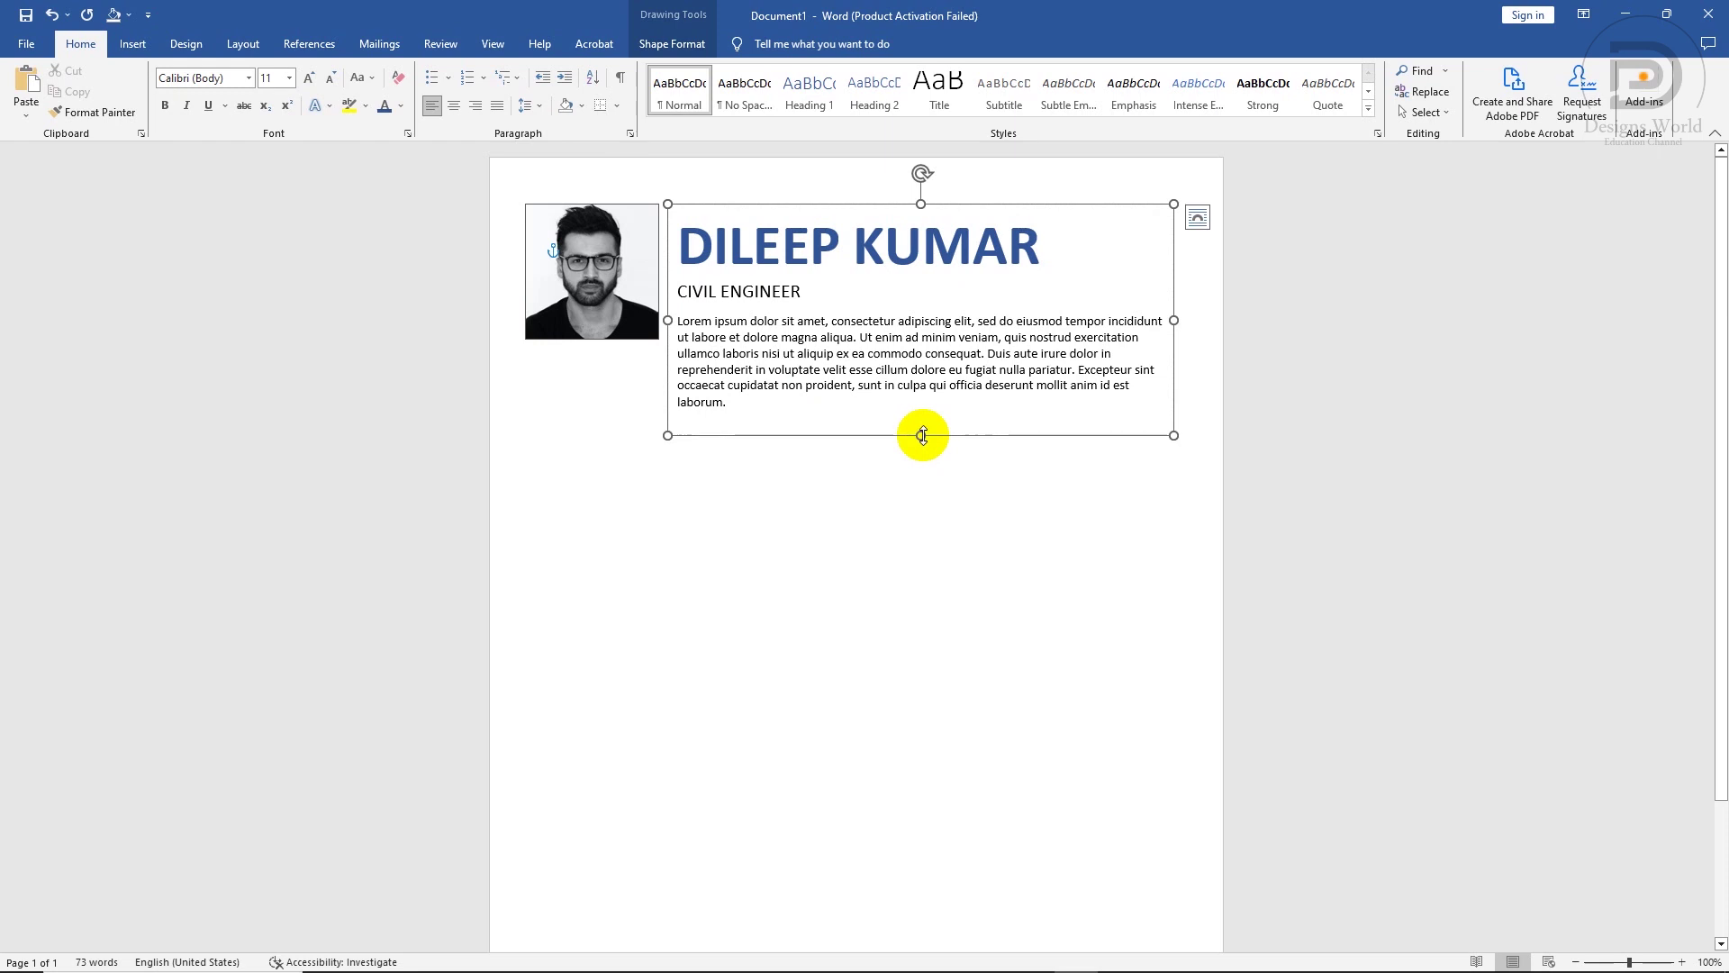
drag(669, 320, 681, 321)
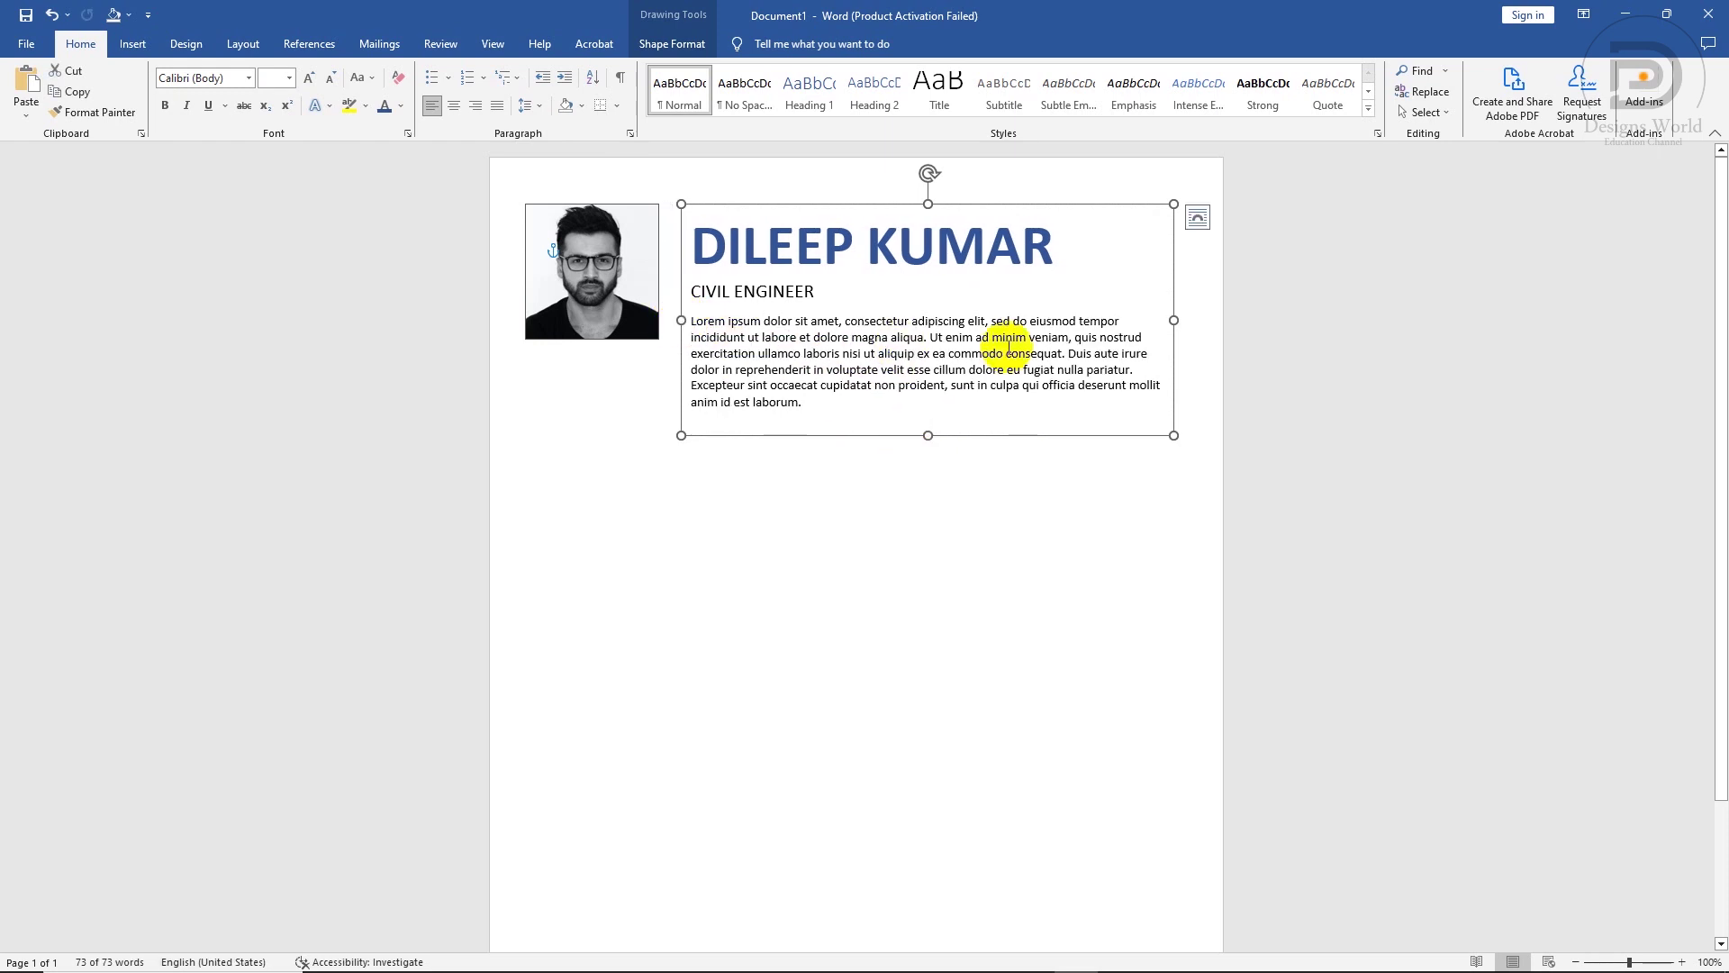
drag(1173, 321, 1194, 321)
key(Up)
key(Up)
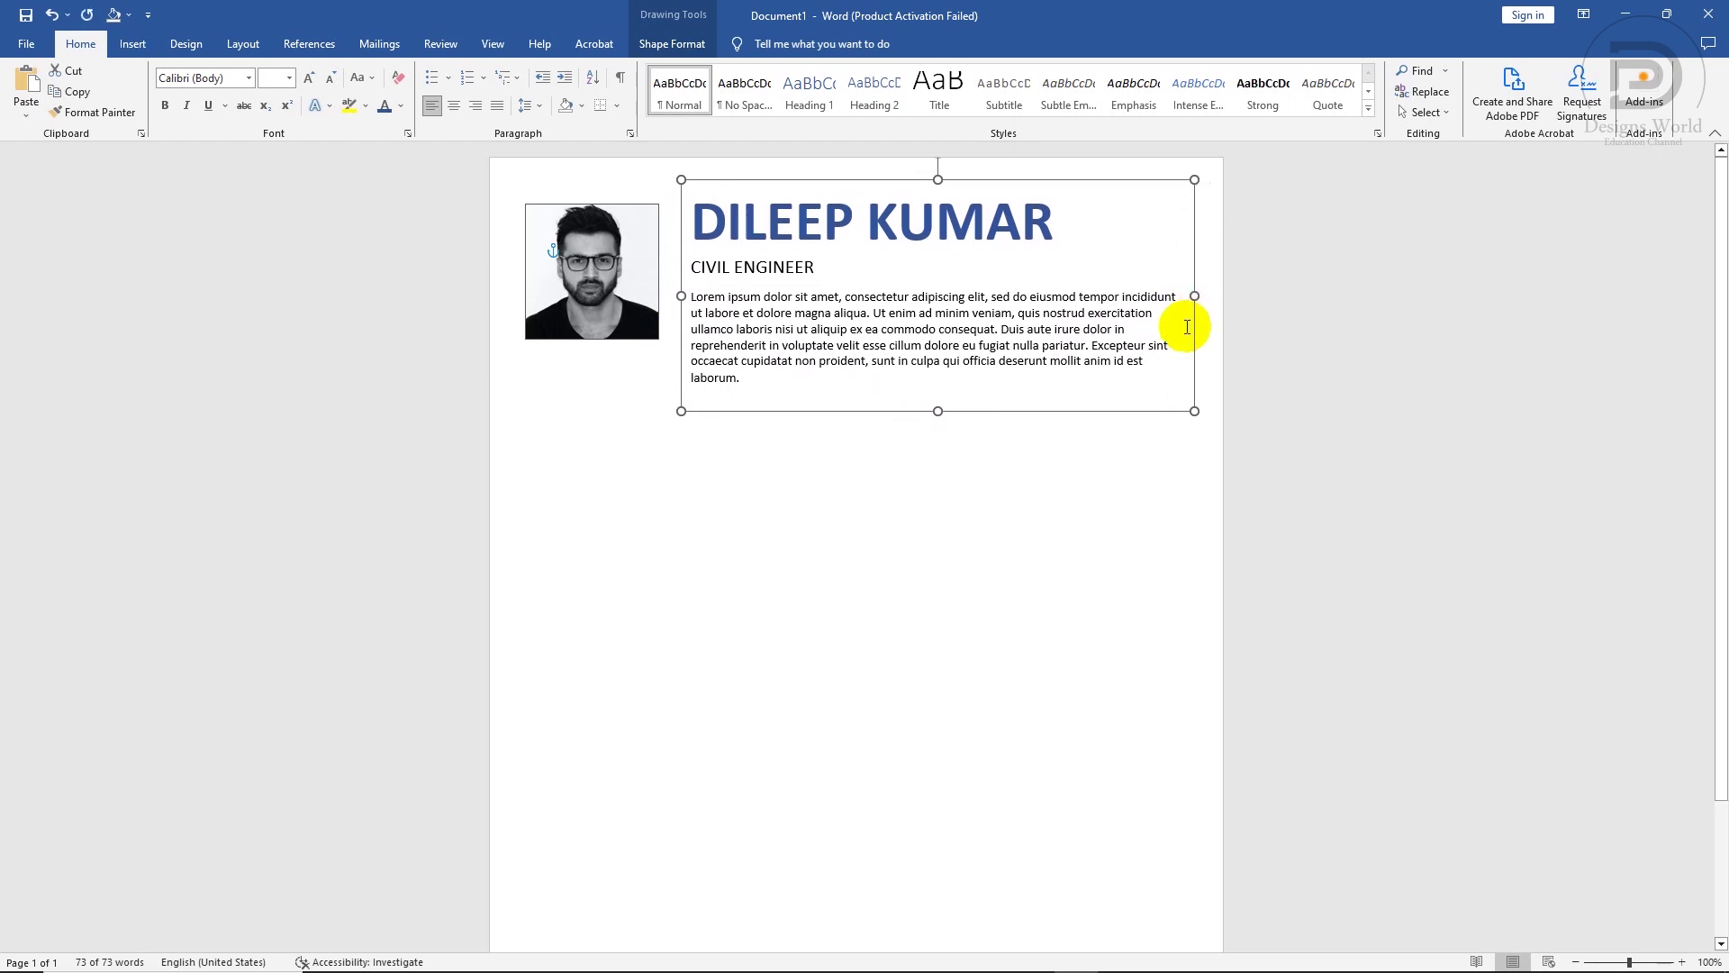
click(652, 334)
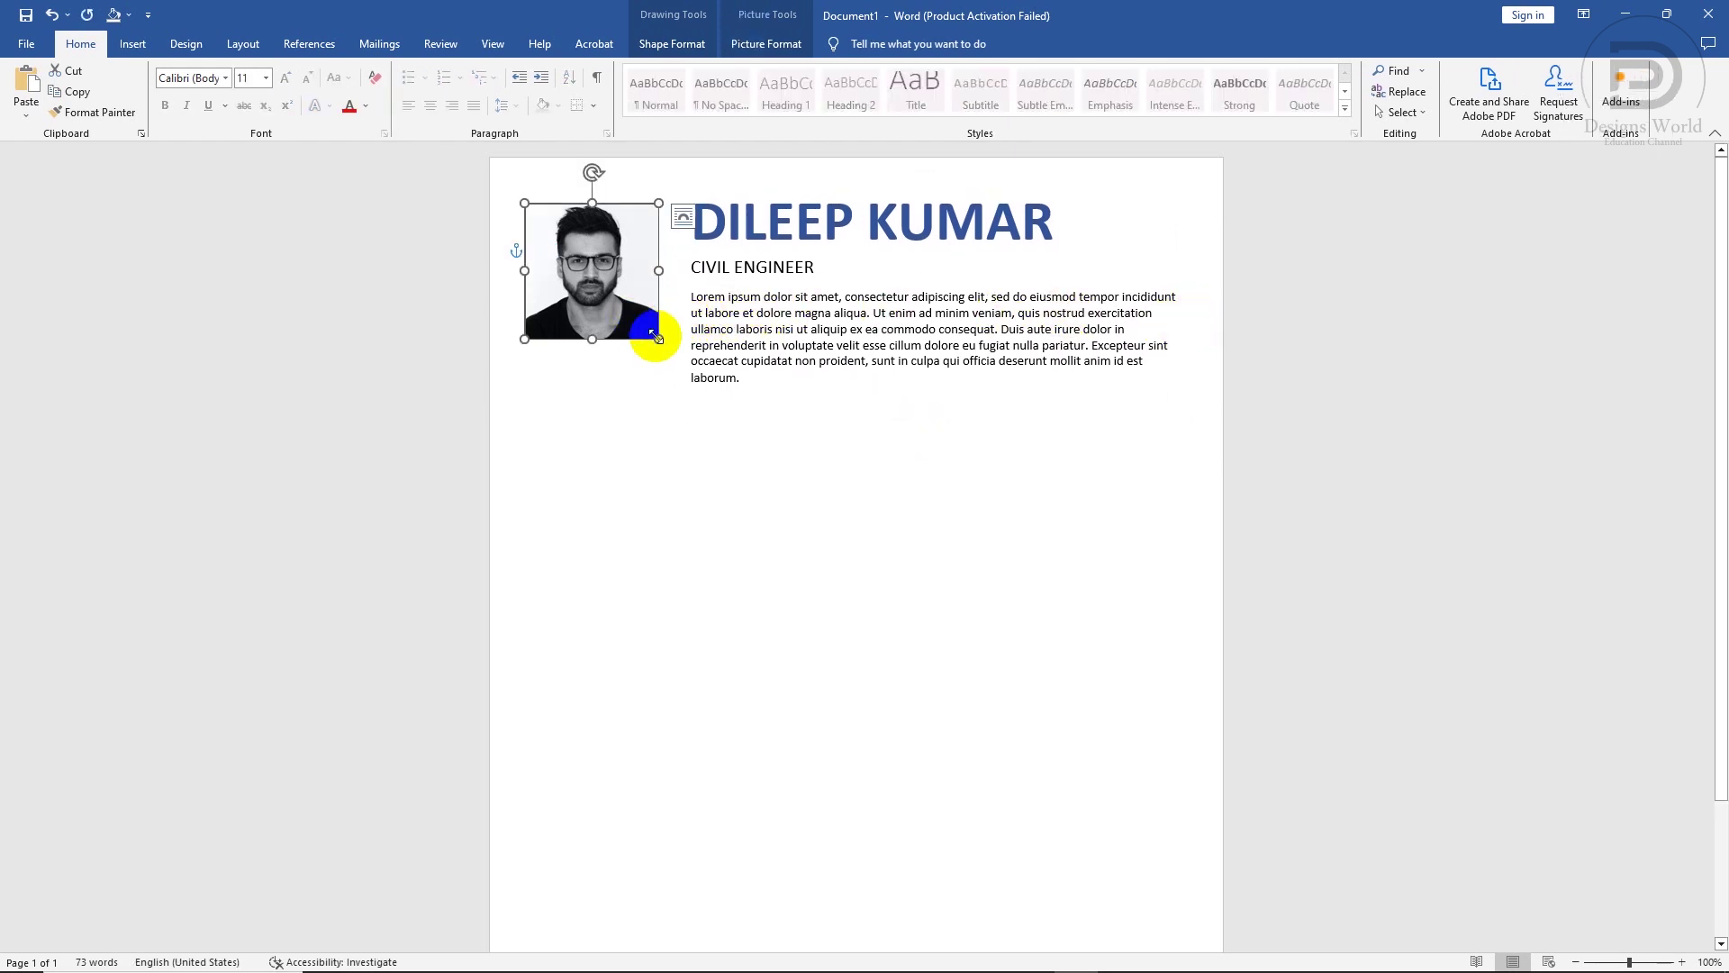
drag(659, 339, 673, 355)
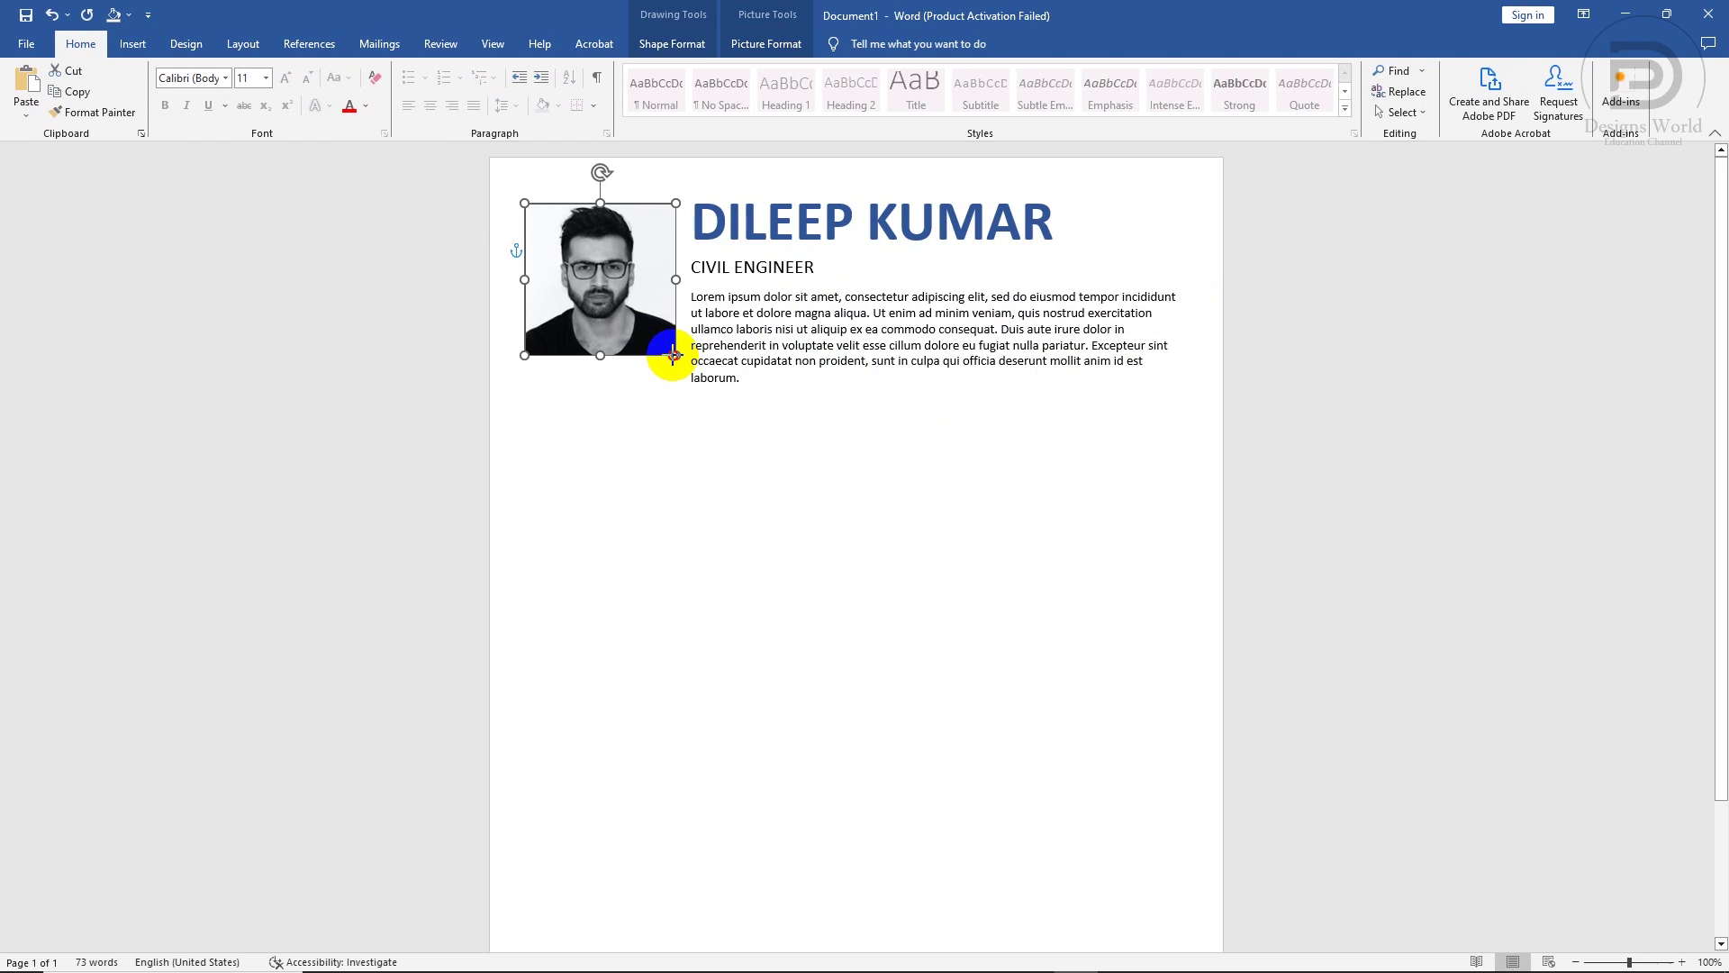
click(772, 499)
scroll(772, 498, down, 1)
scroll(772, 499, down, 1)
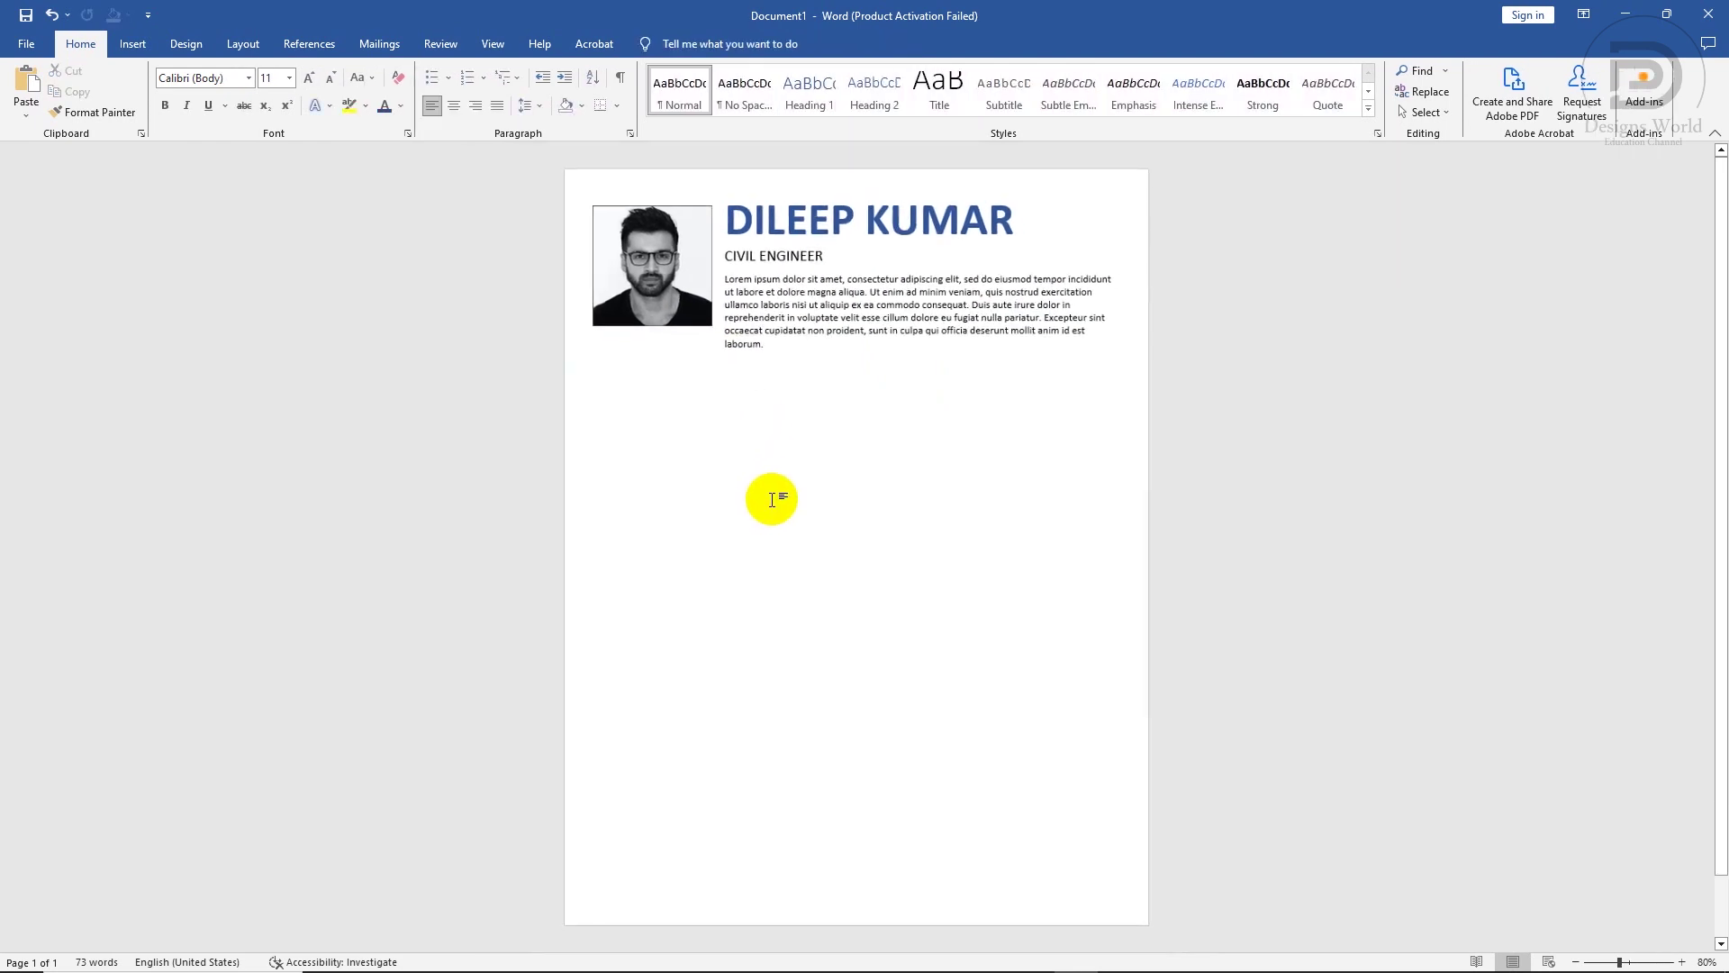
click(684, 311)
shift+click(796, 311)
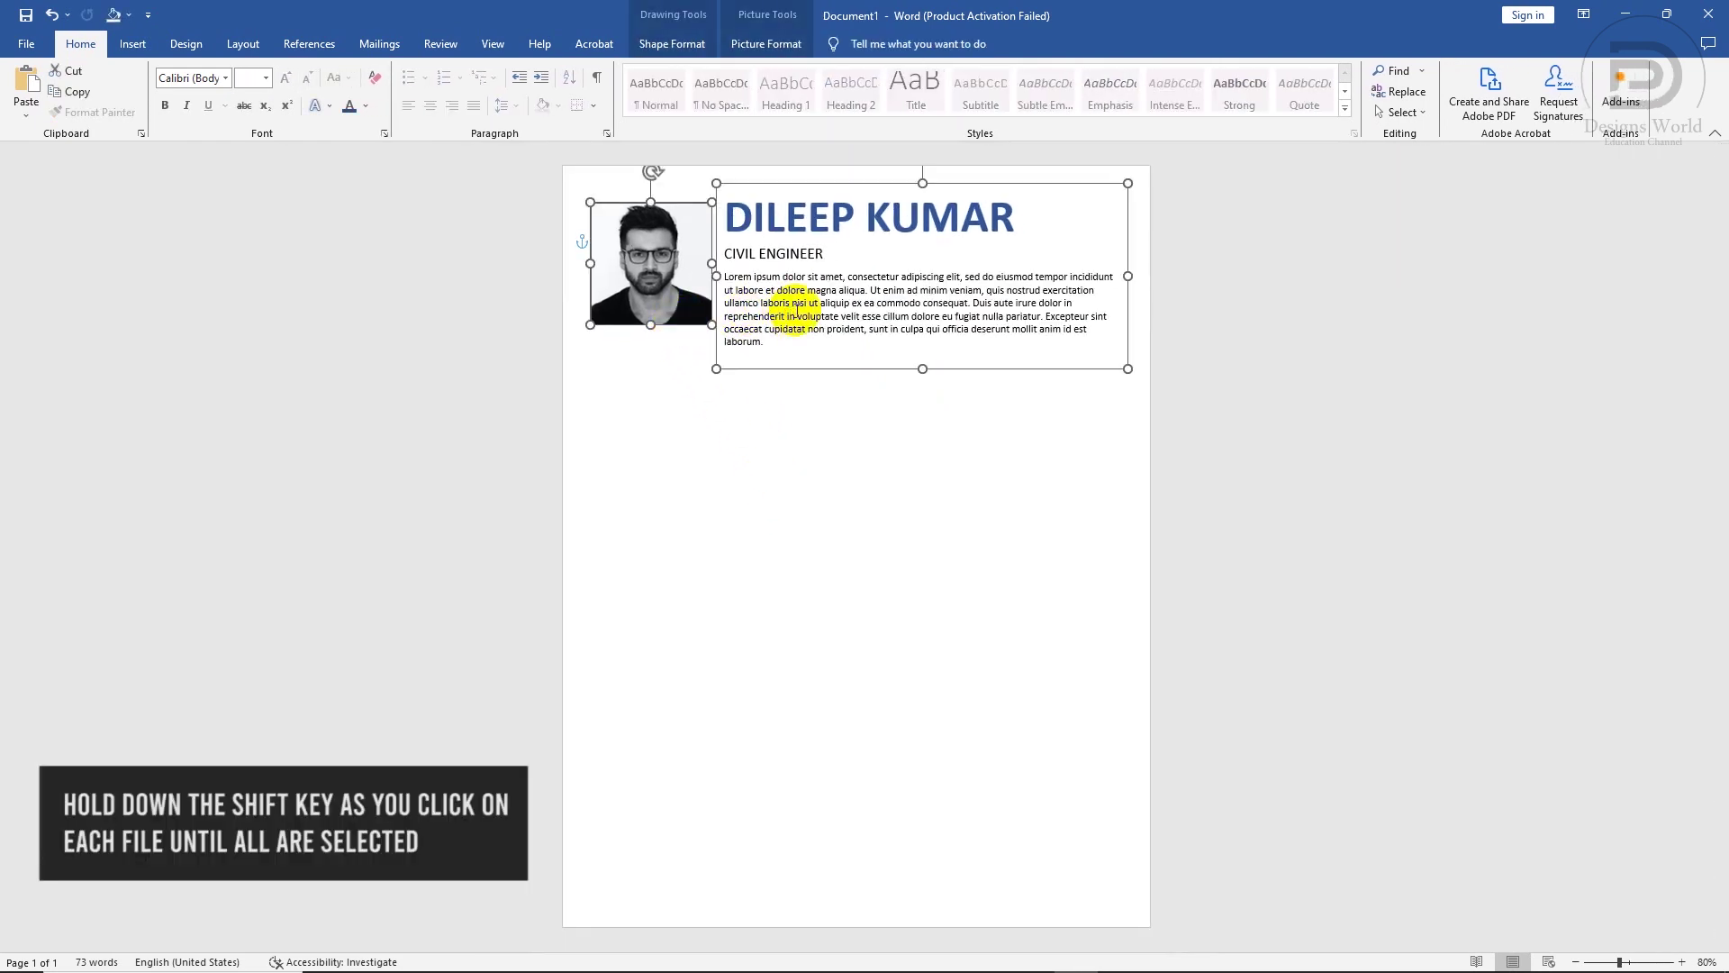
drag(849, 184, 848, 188)
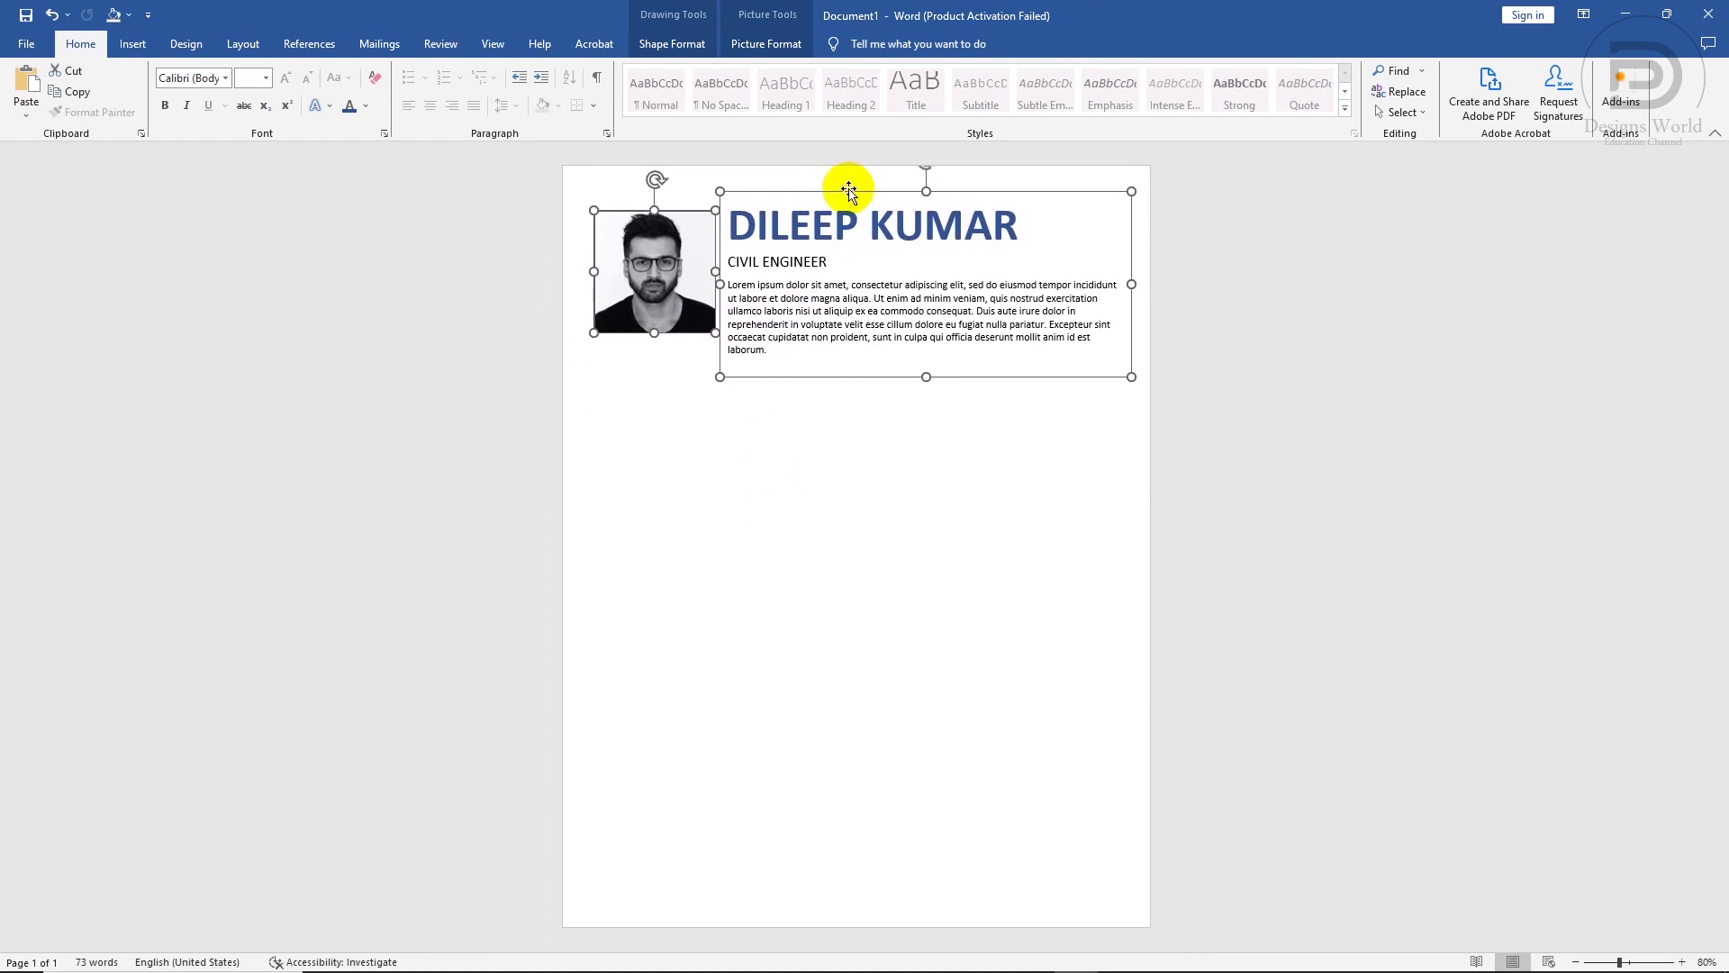
click(834, 549)
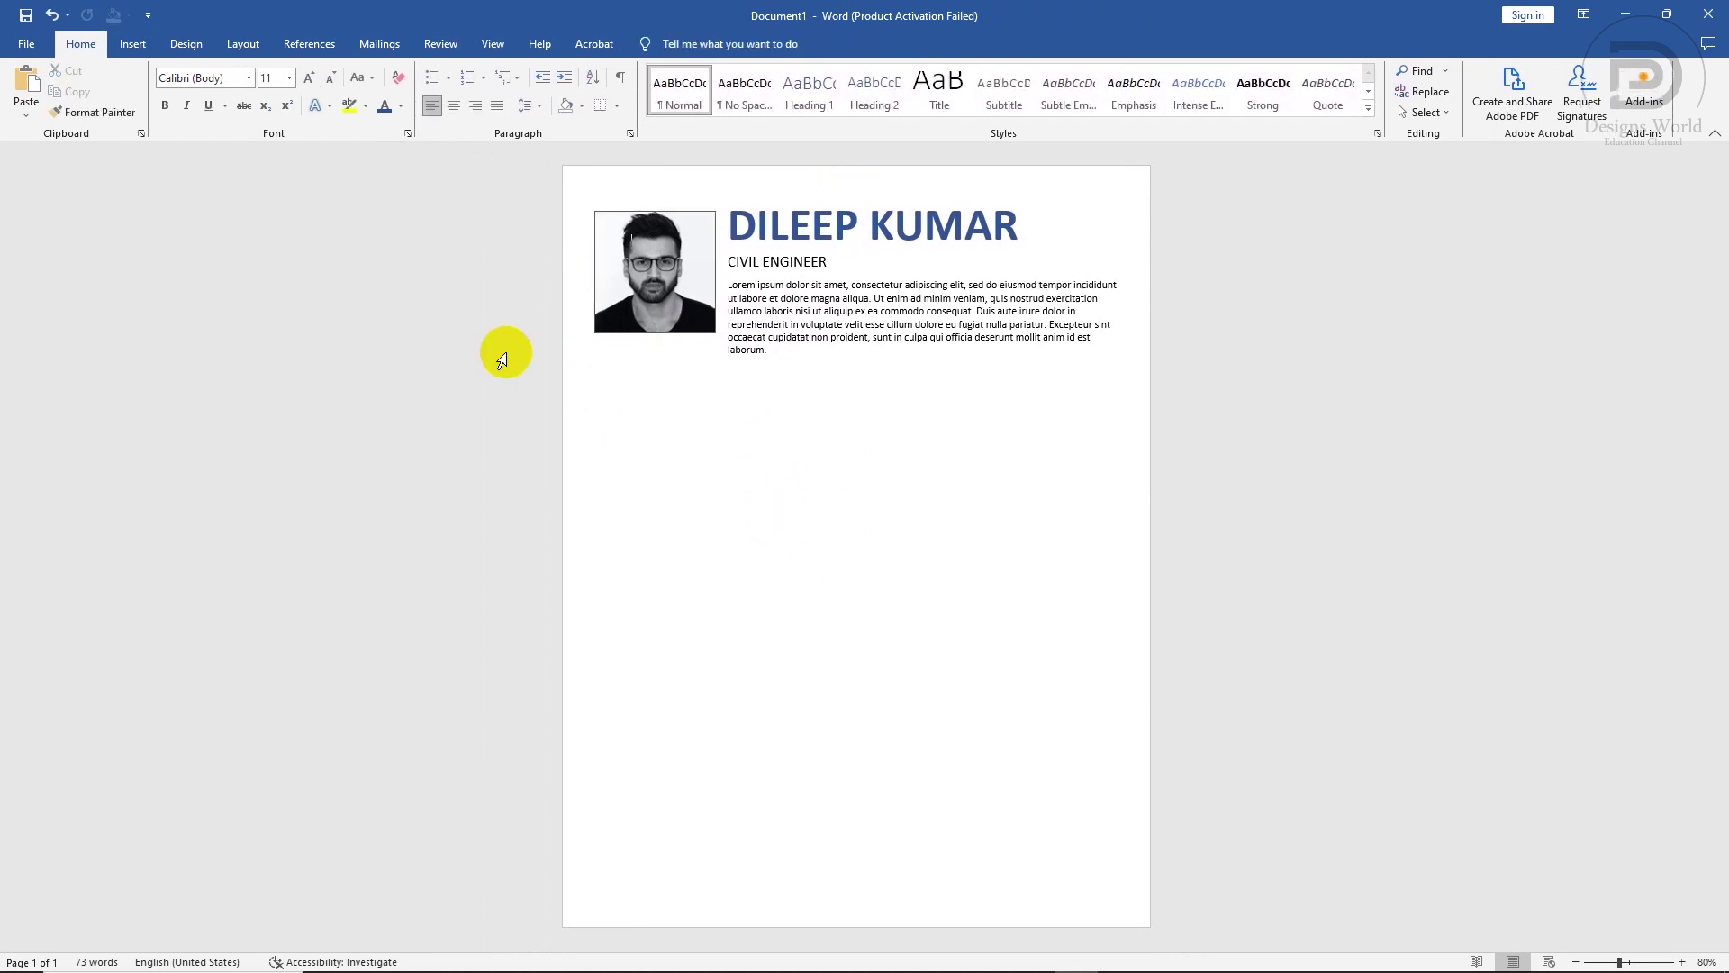
click(133, 44)
click(248, 108)
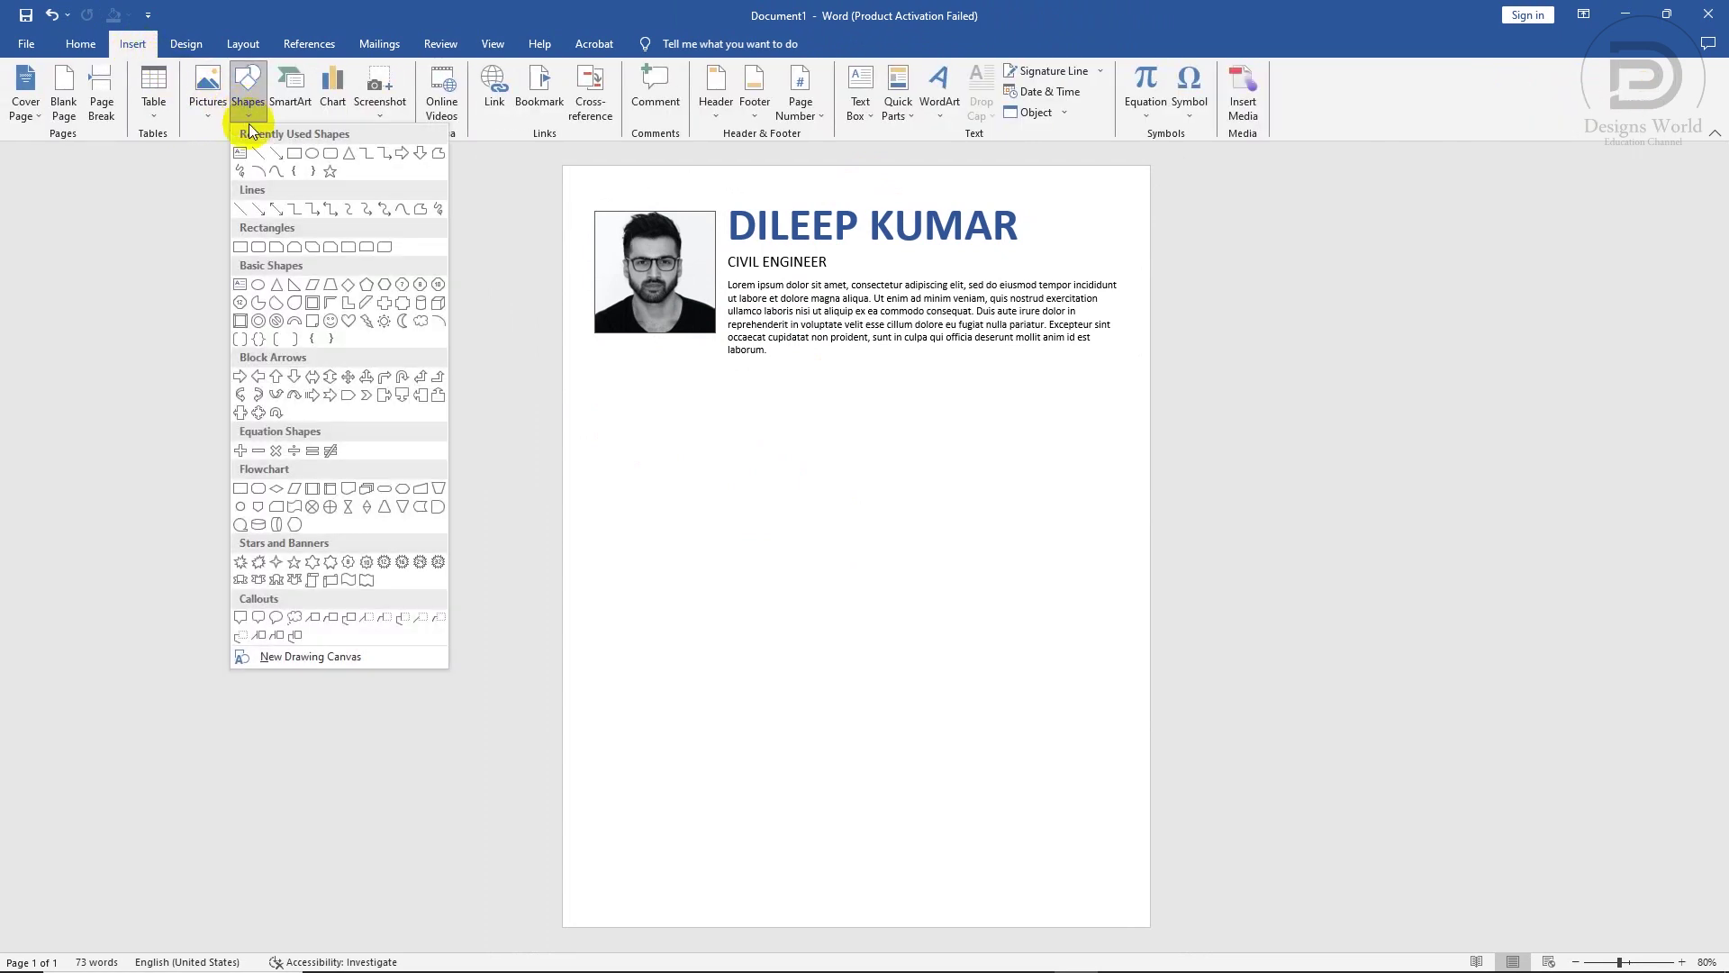
click(241, 156)
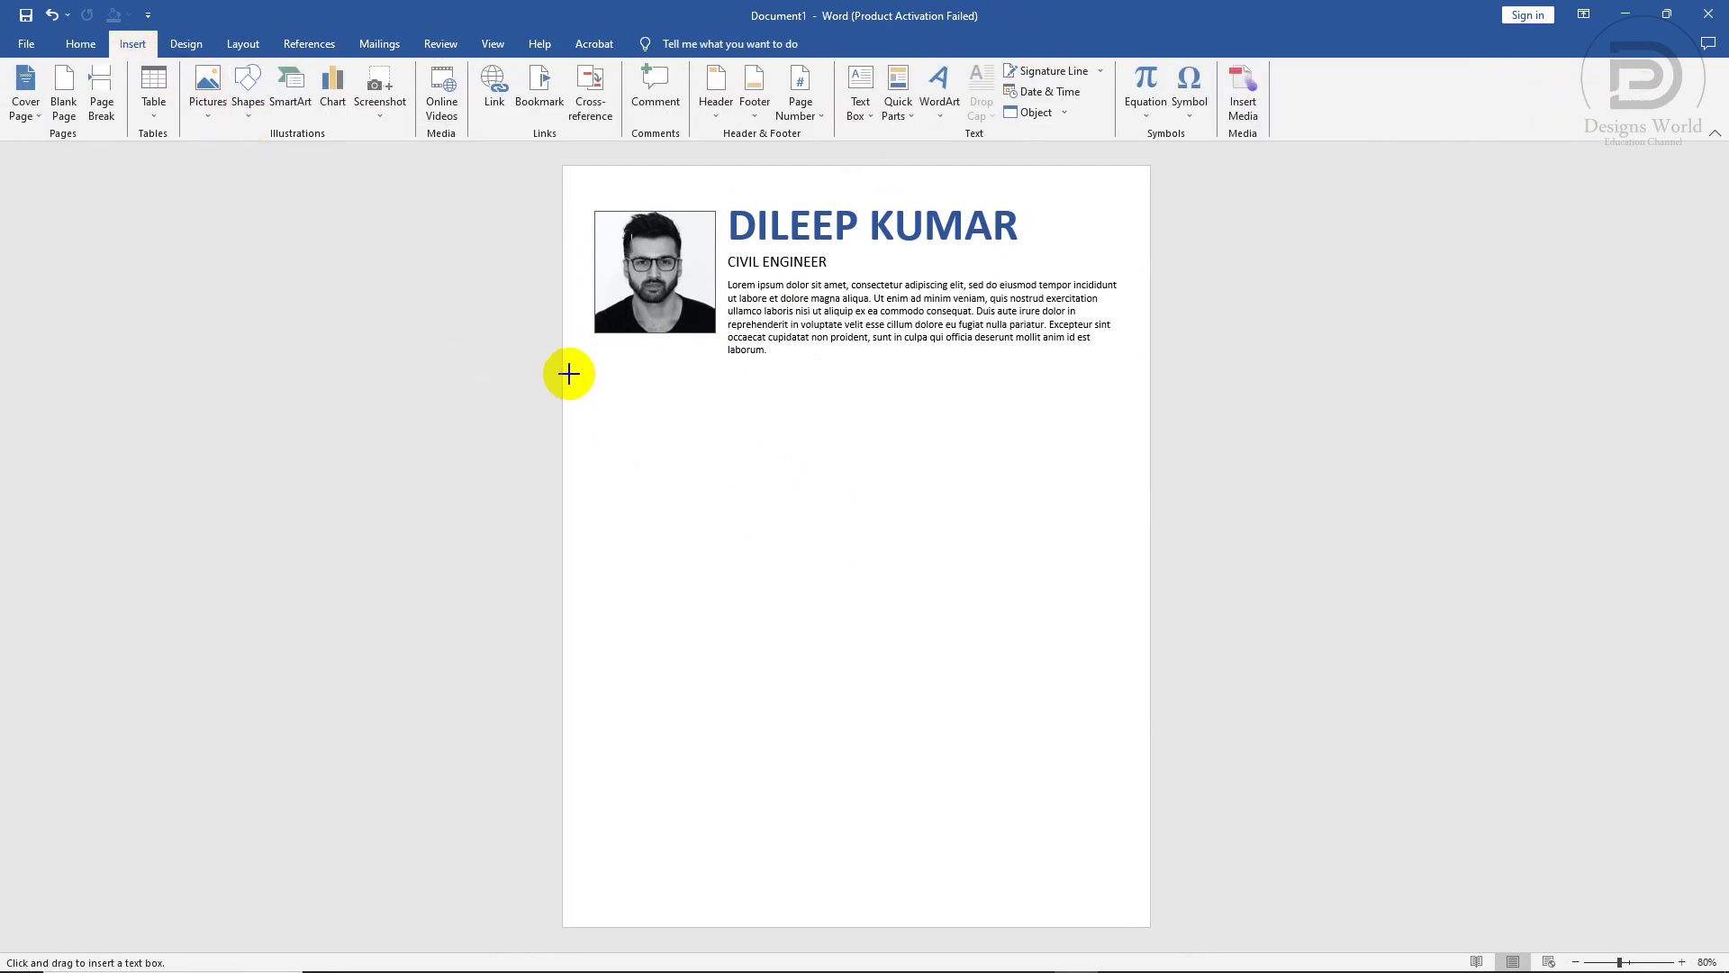
drag(565, 375, 1156, 405)
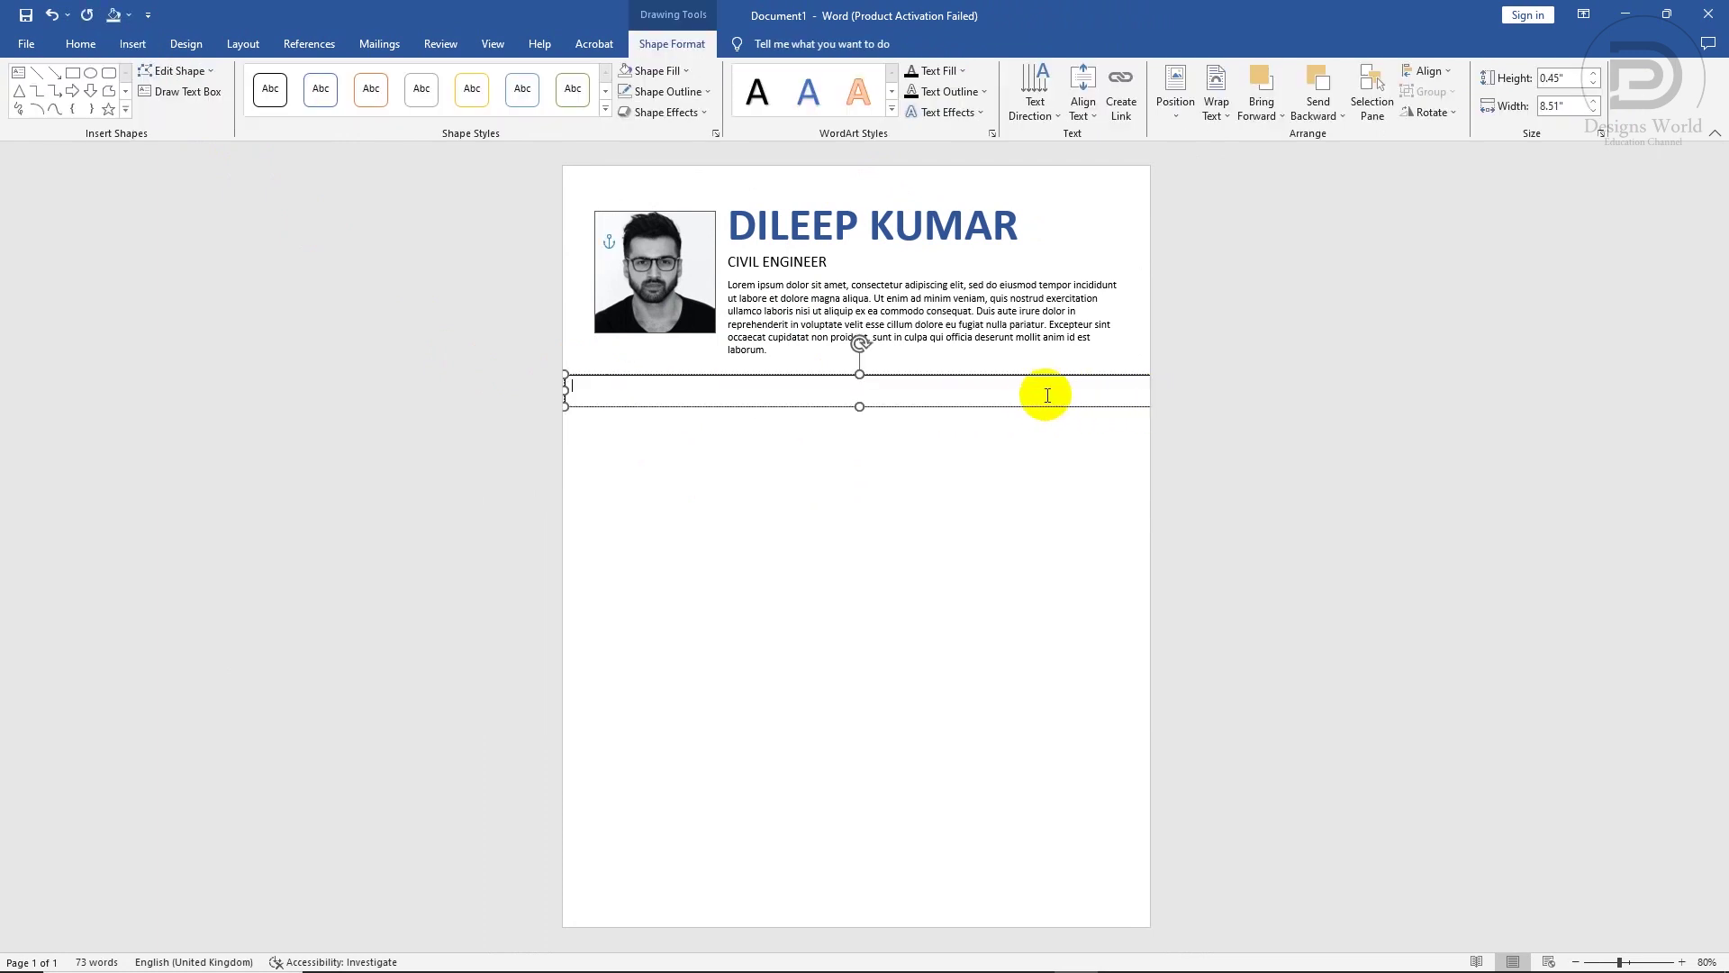
key(ctrl+a)
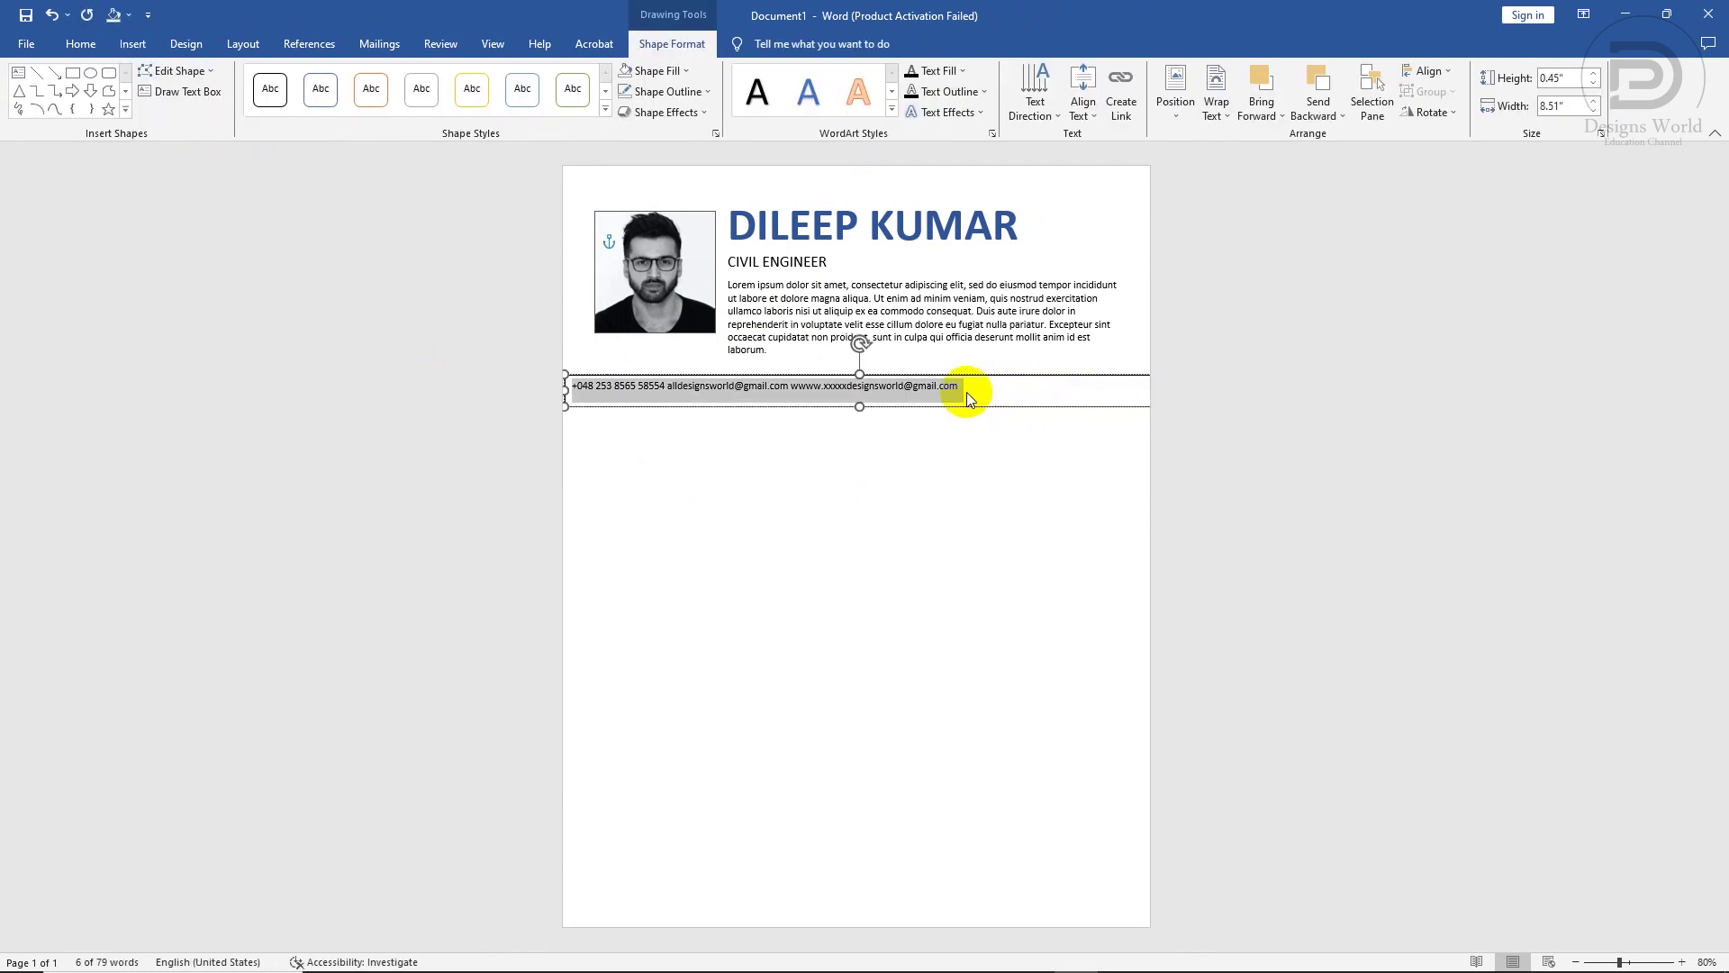
click(655, 74)
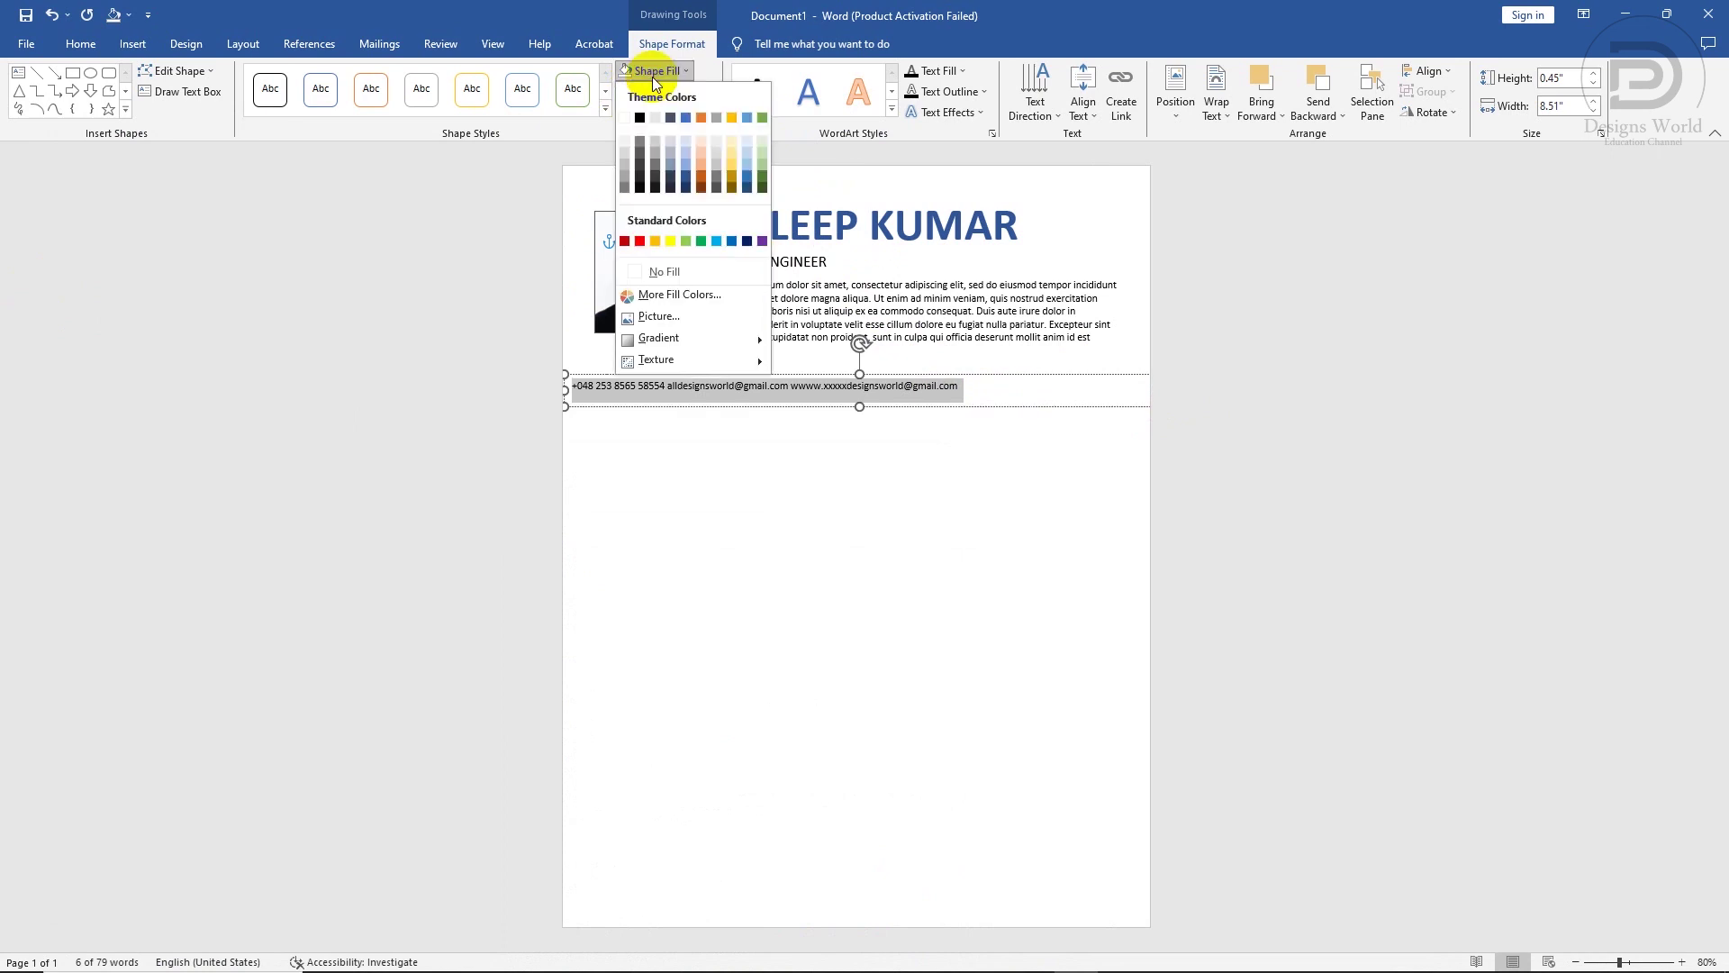
click(686, 173)
click(80, 44)
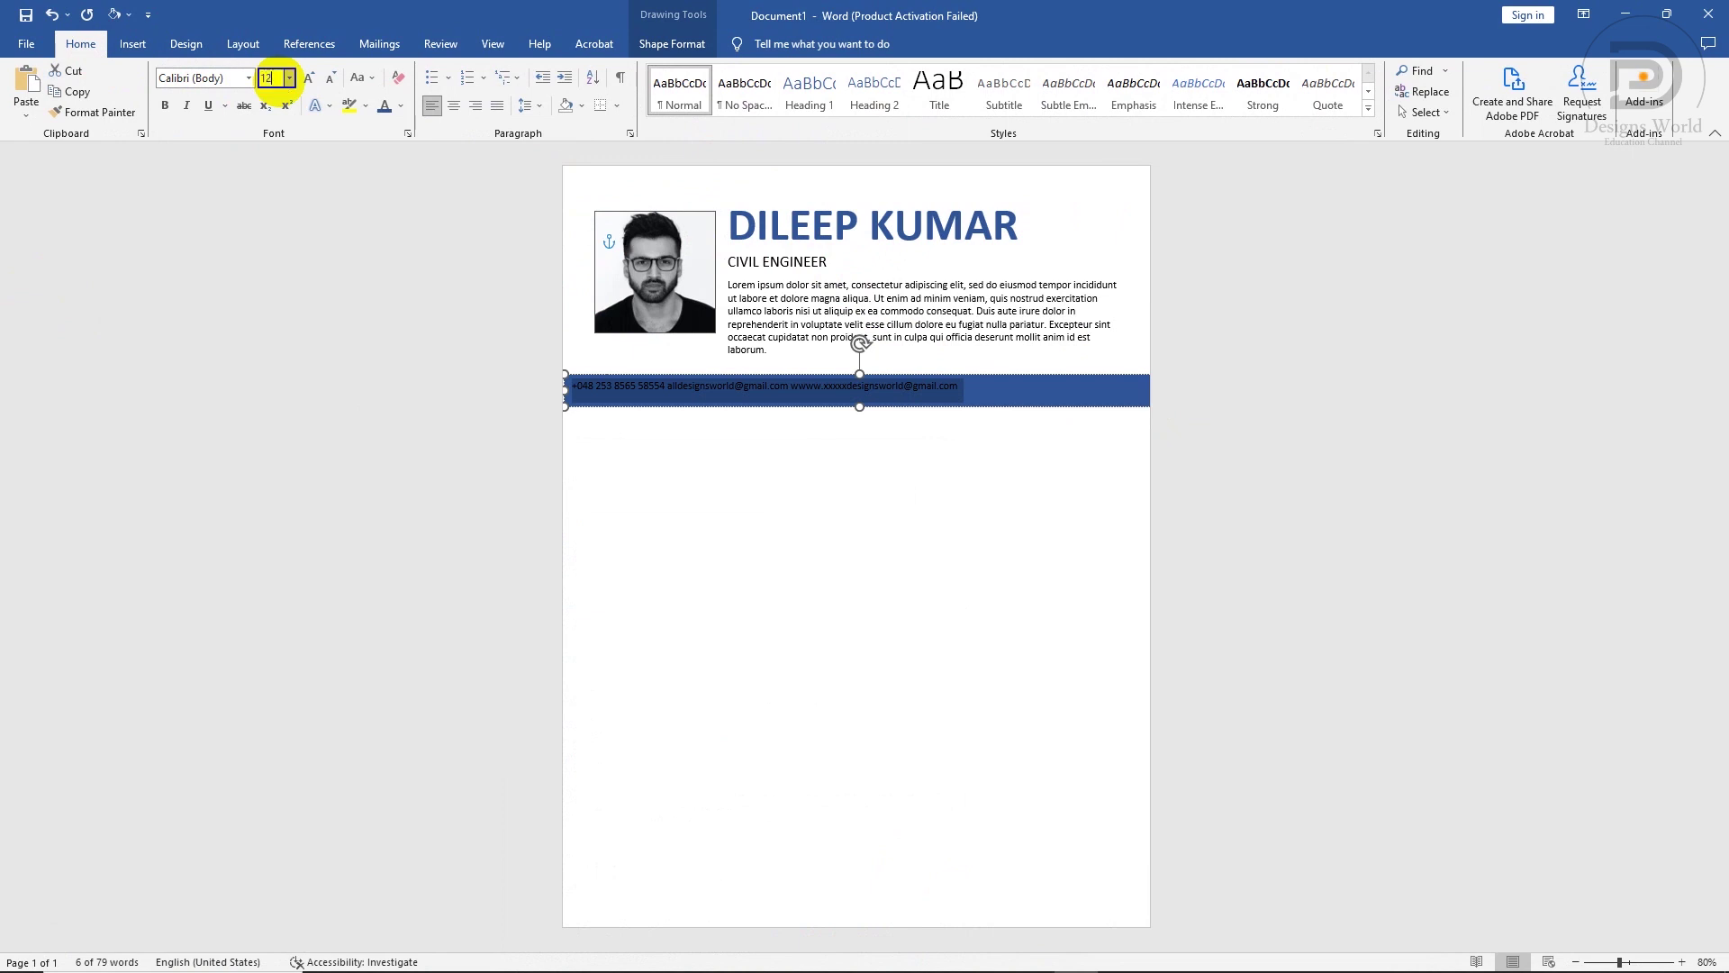
click(401, 105)
click(383, 181)
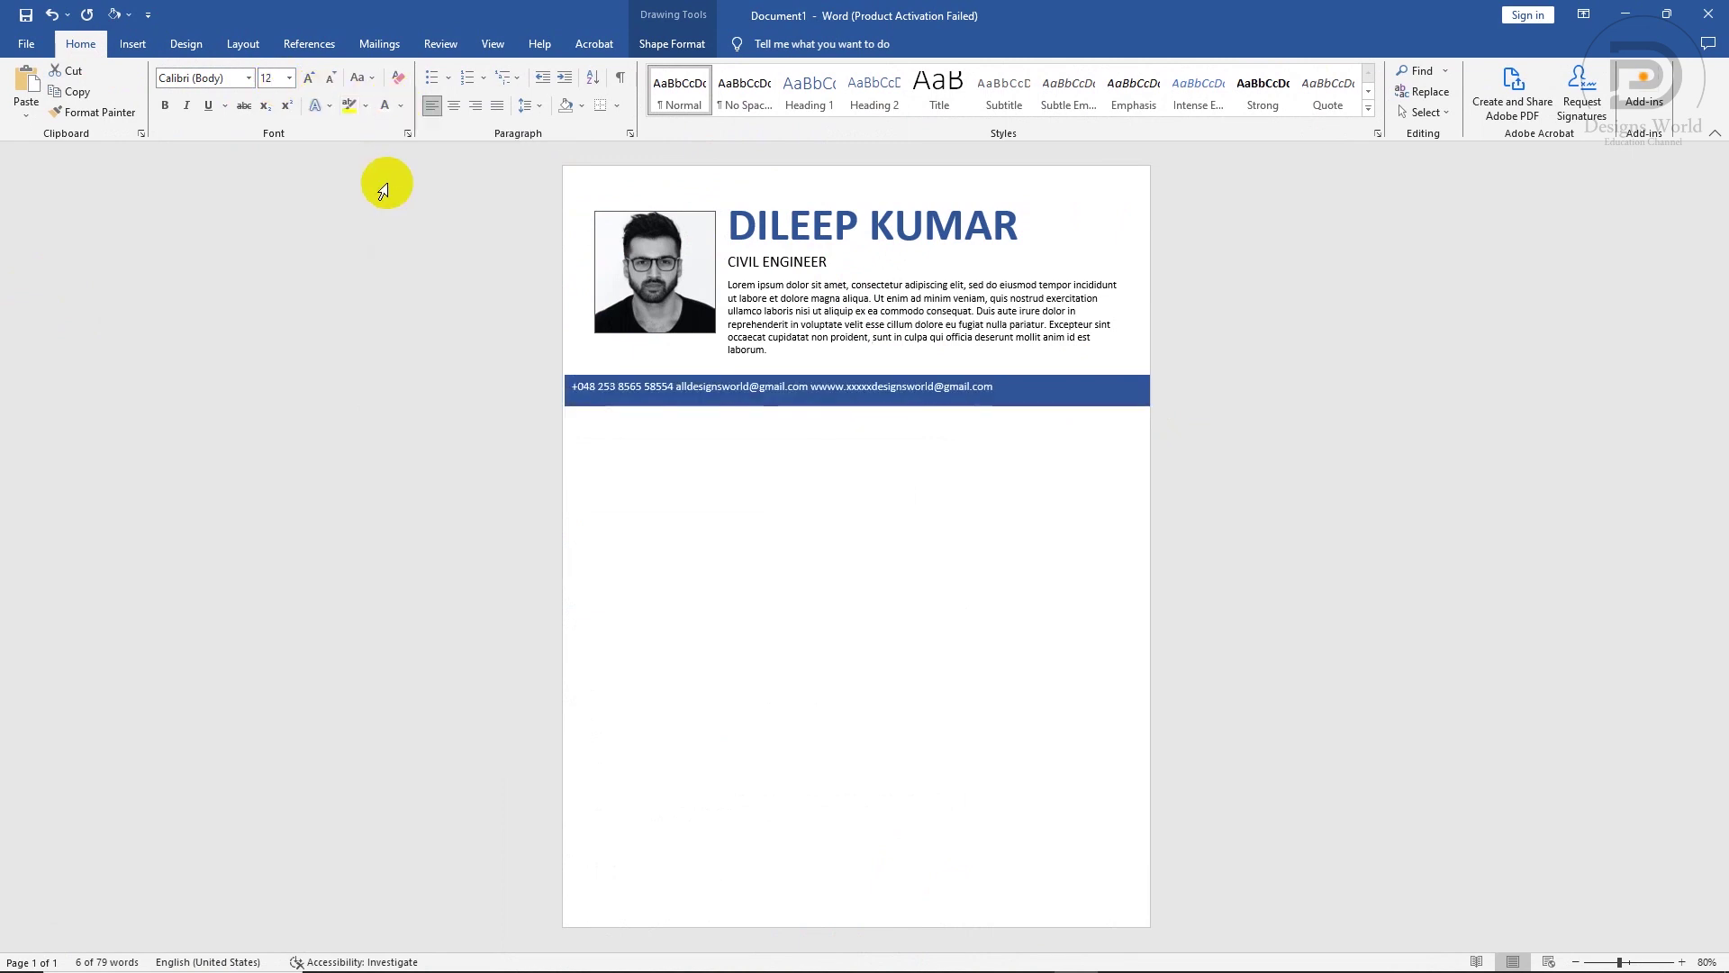
click(454, 105)
click(755, 395)
ctrl+scroll(759, 398, up, 2)
ctrl+scroll(759, 399, up, 1)
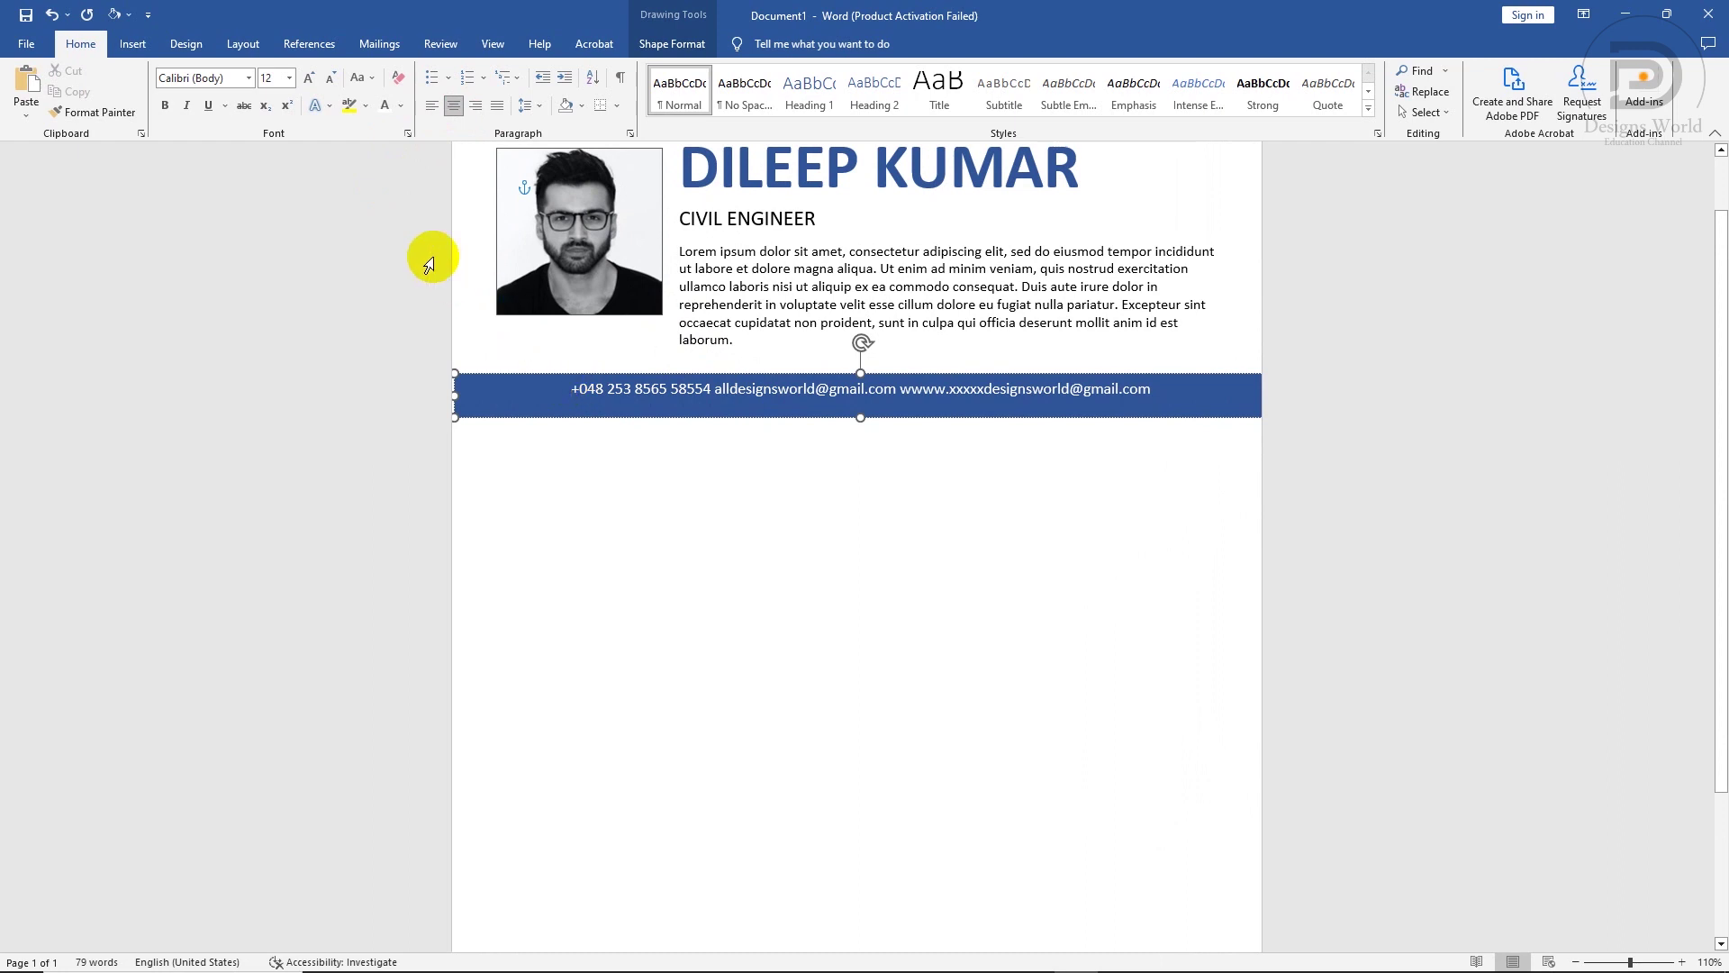
- Insert phone, envelope and globe symbols before the phone, email and website entries
click(133, 44)
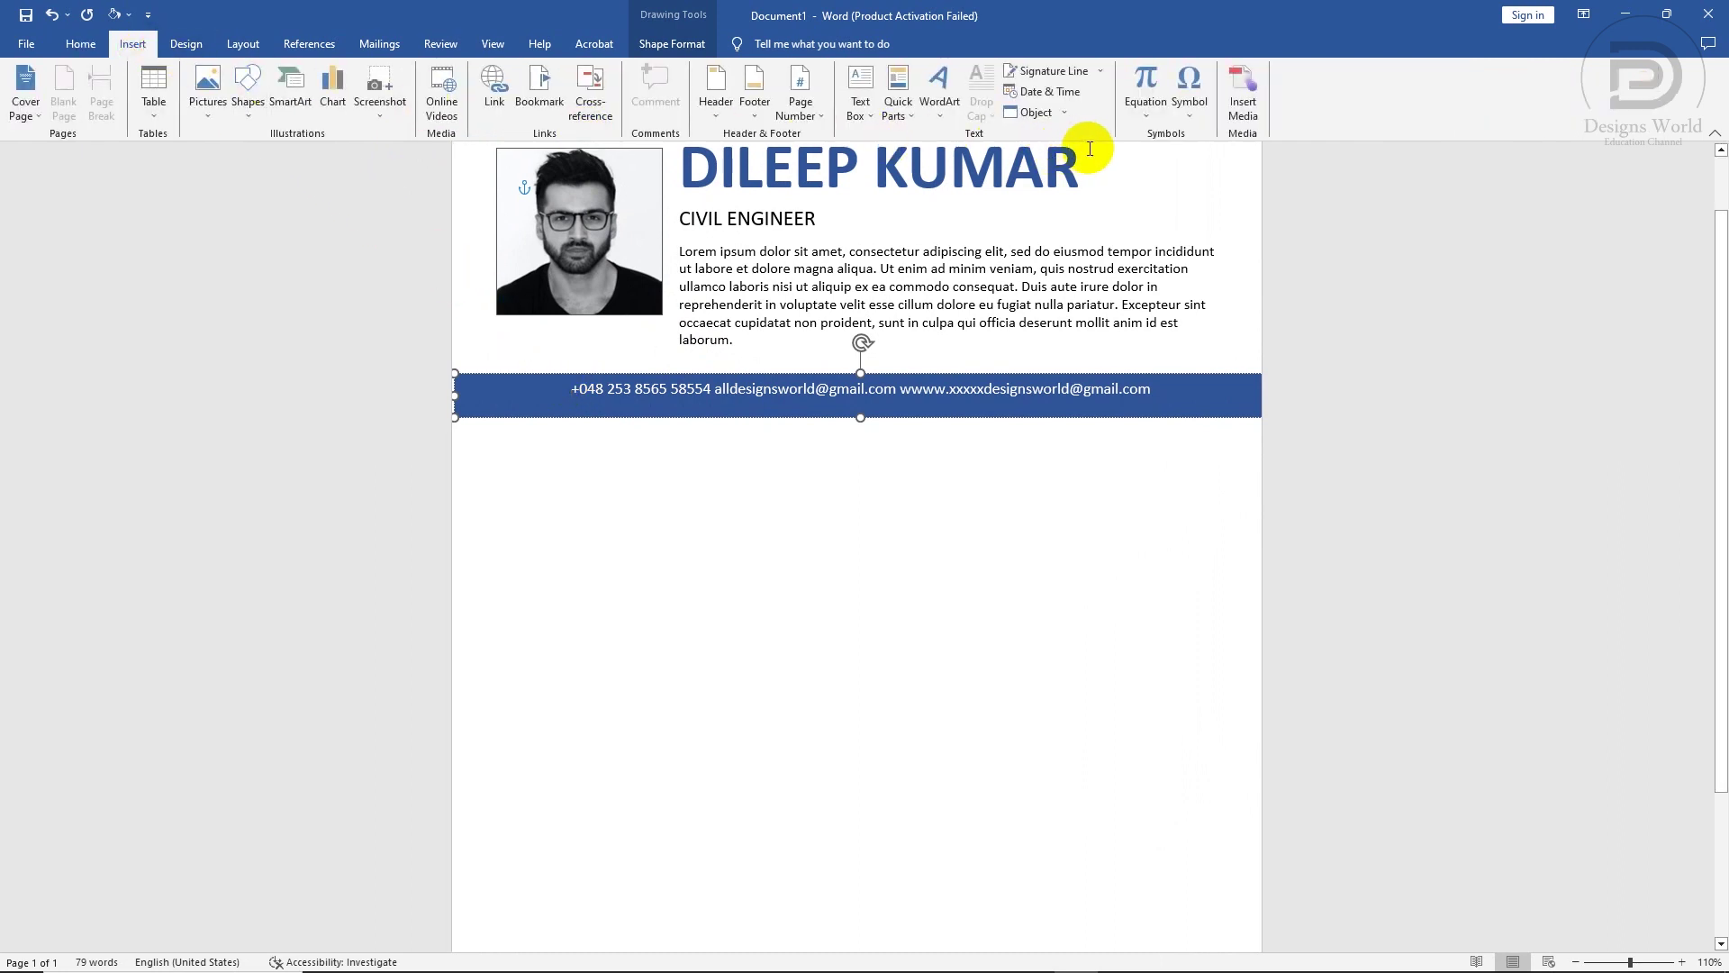
click(1189, 101)
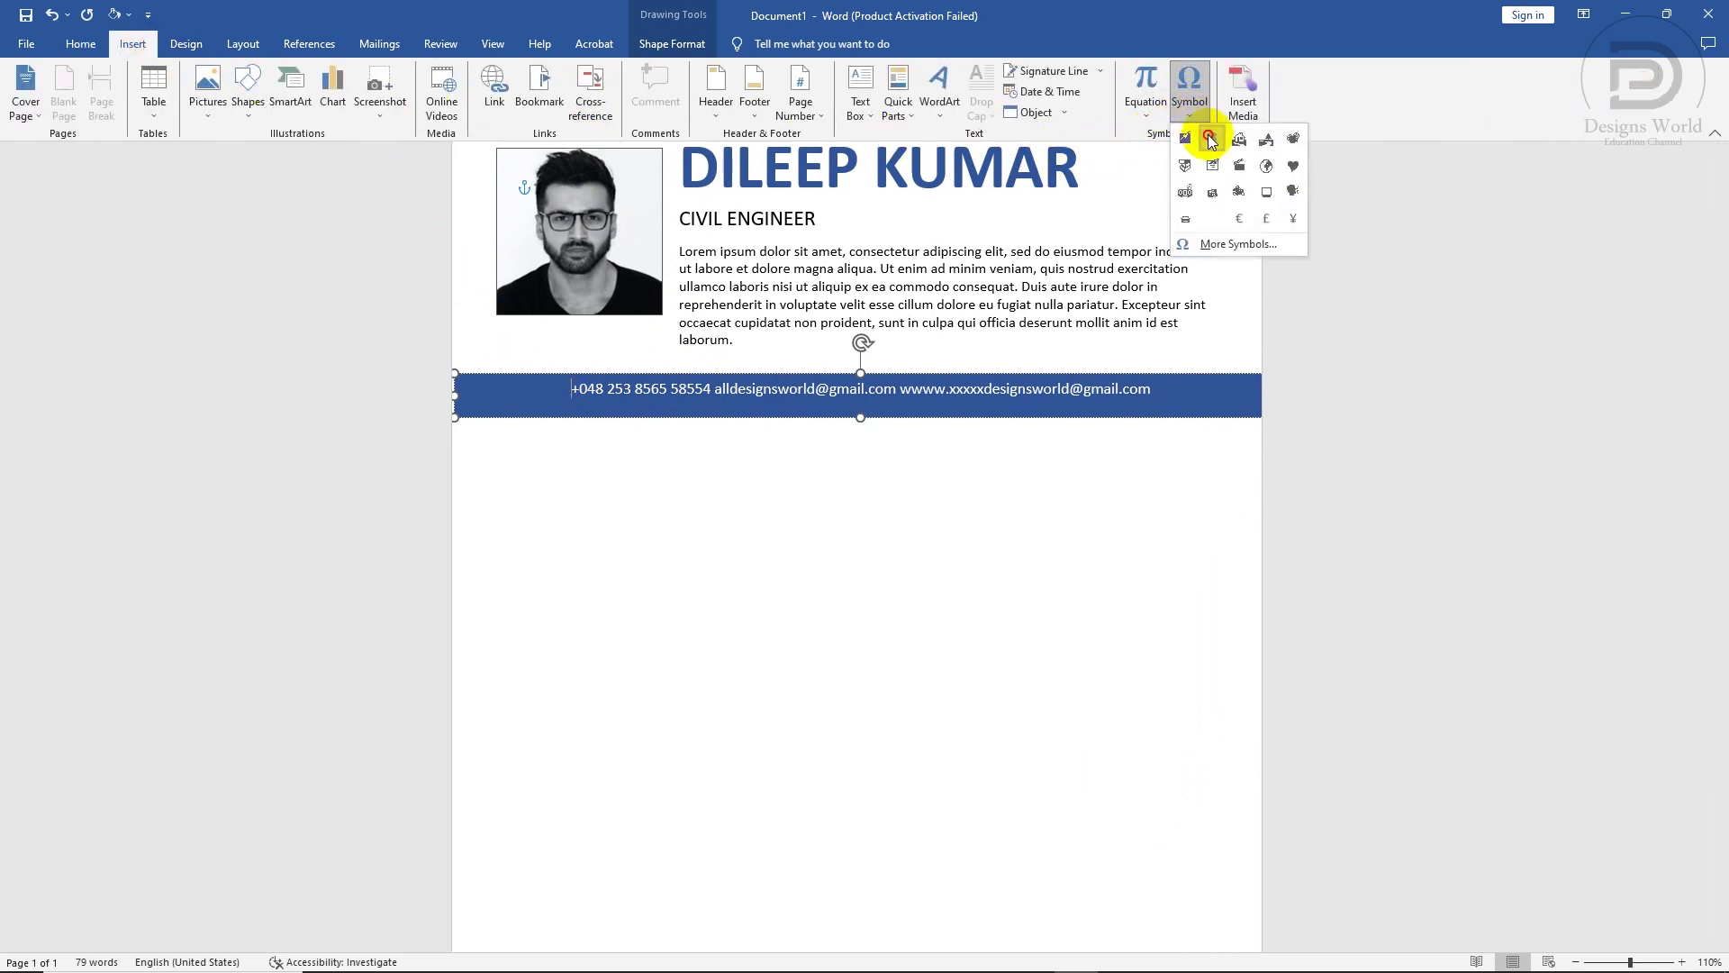
click(1210, 138)
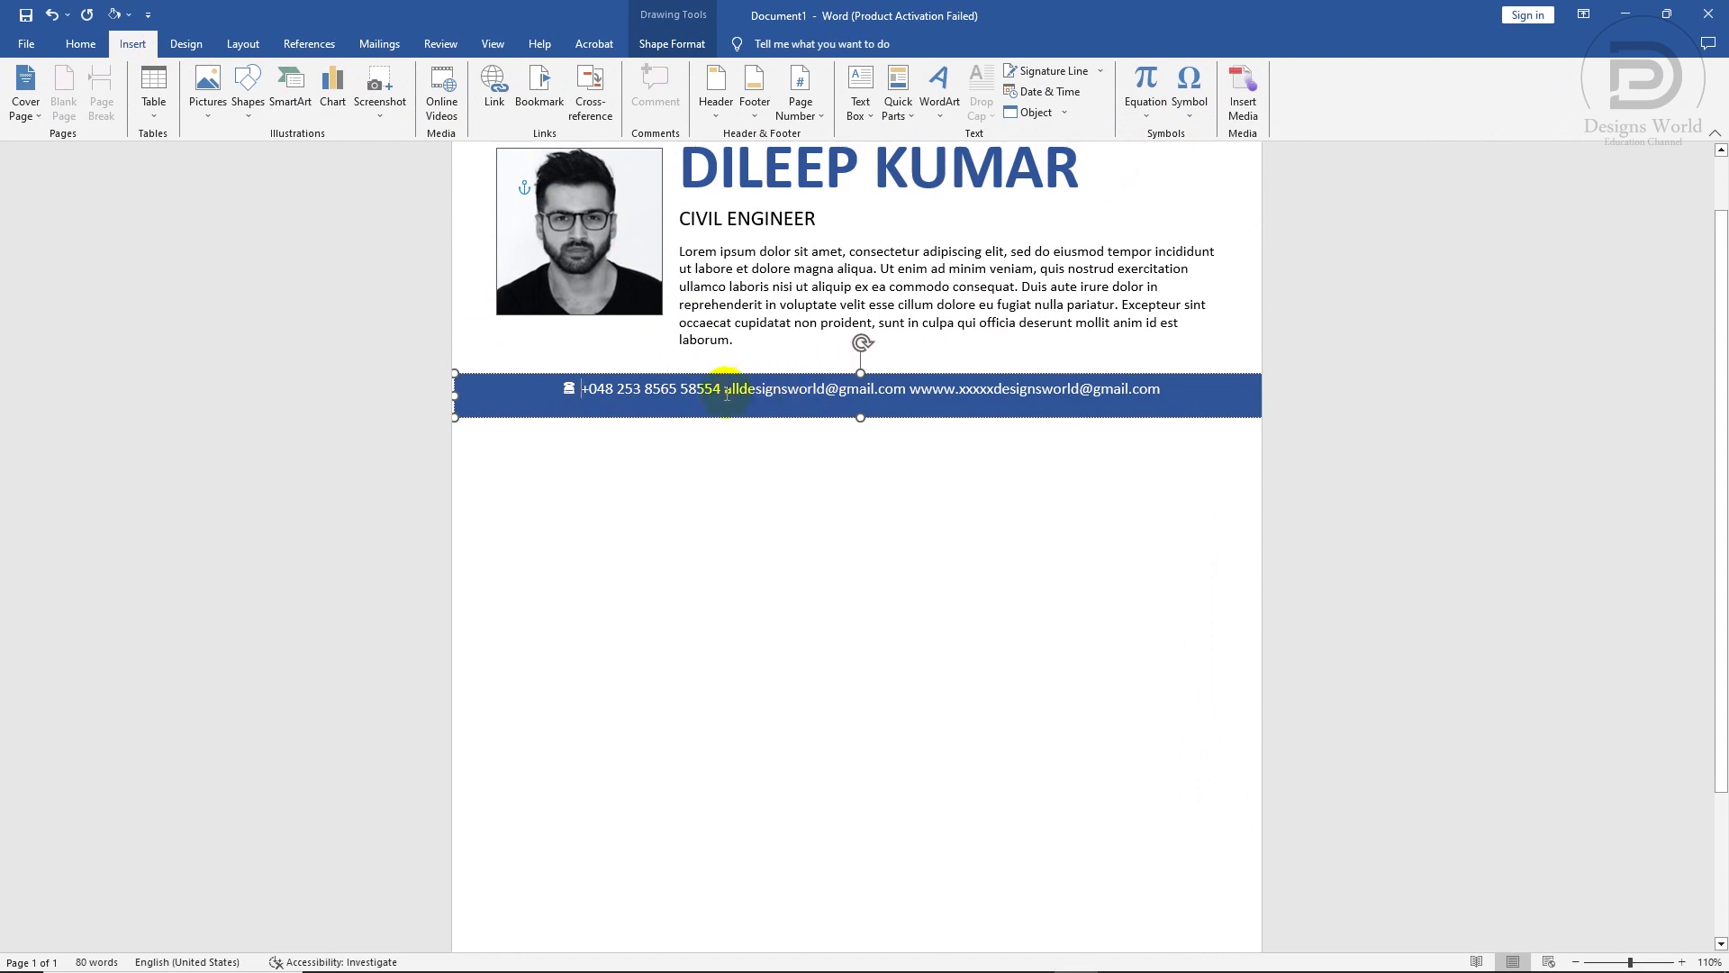
click(1191, 106)
click(1210, 141)
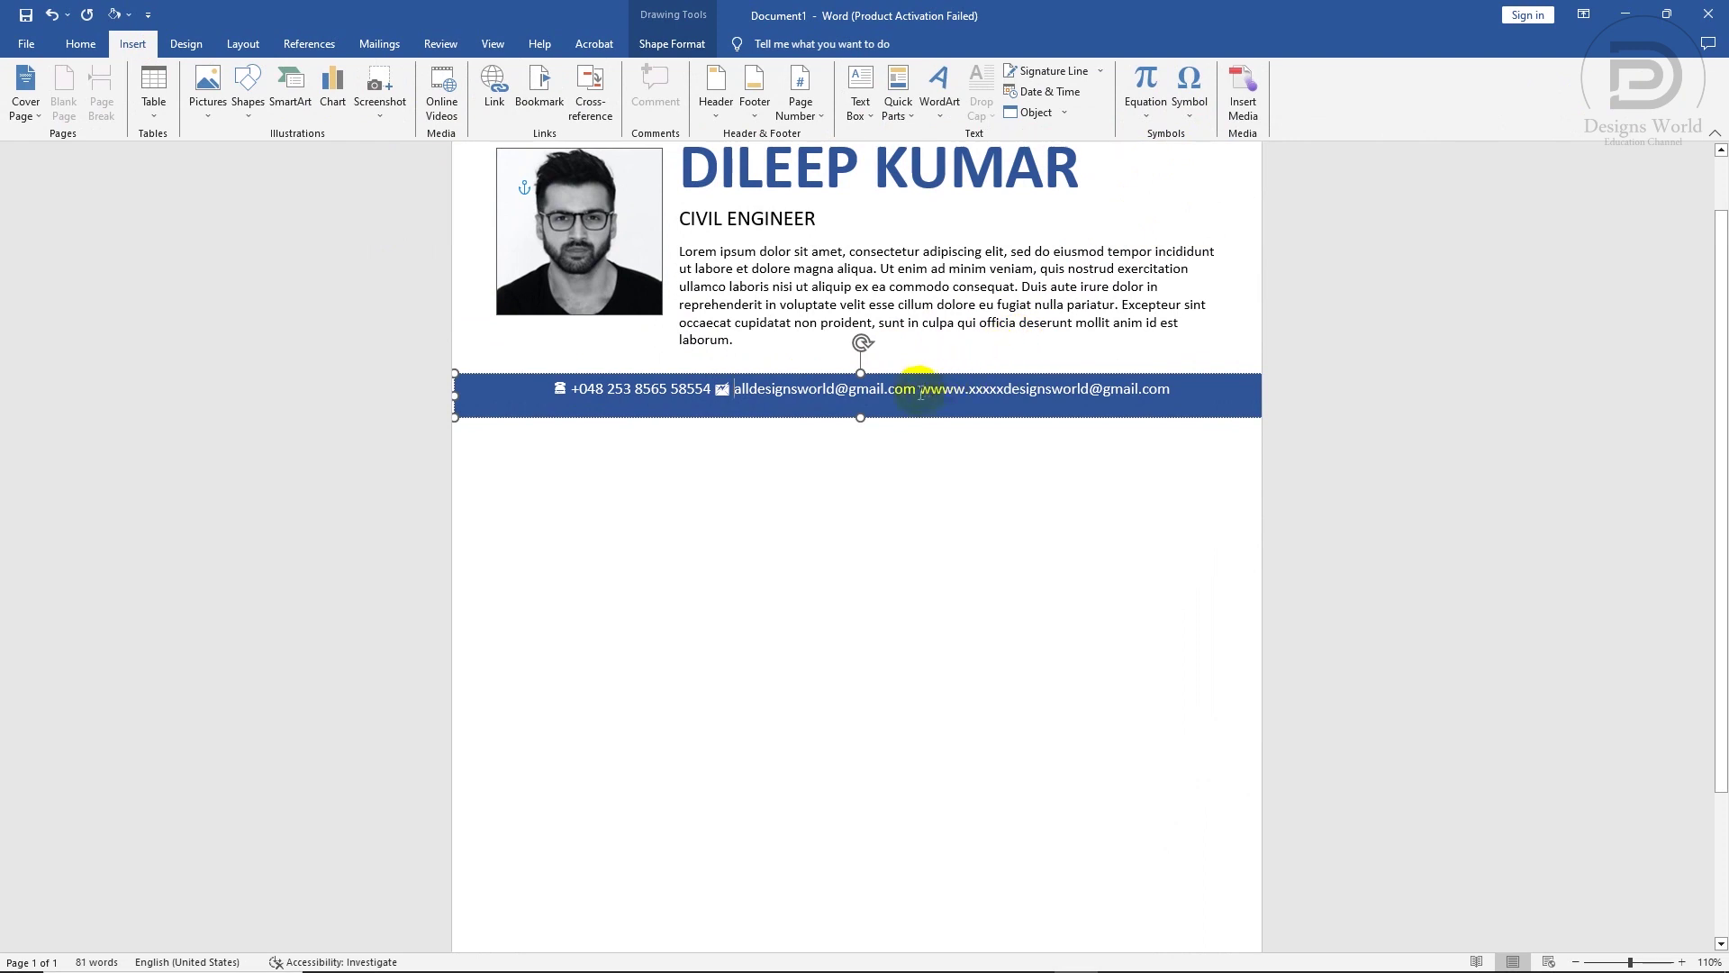
click(1188, 101)
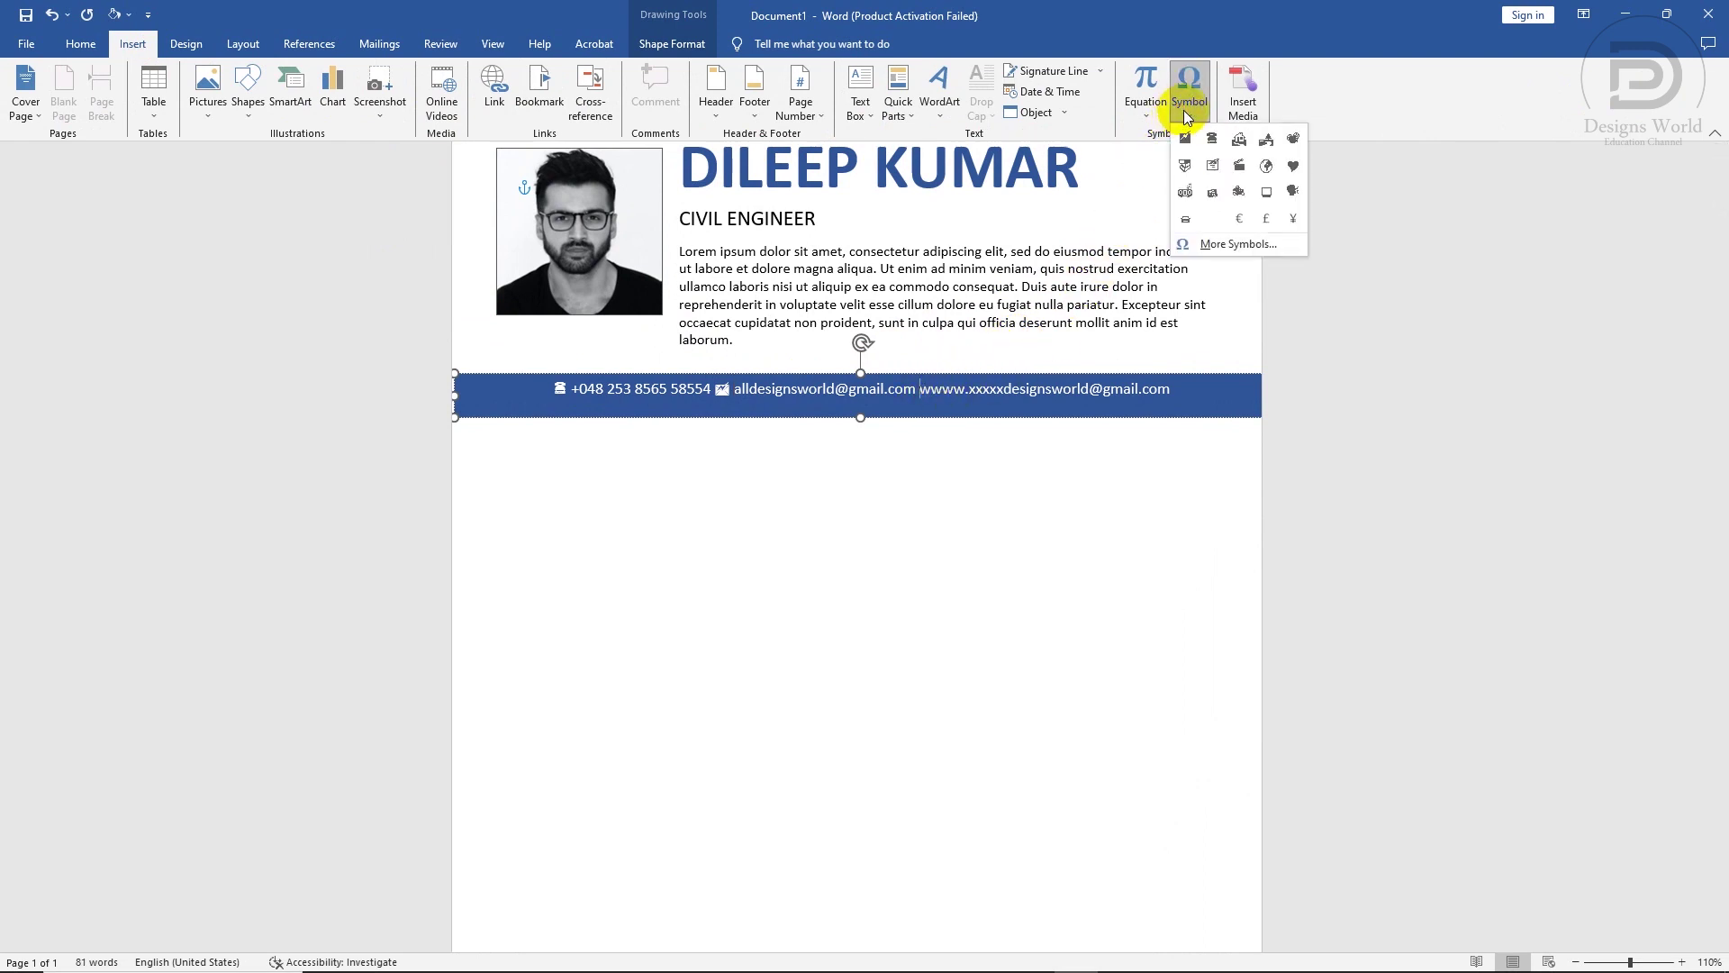
click(1264, 167)
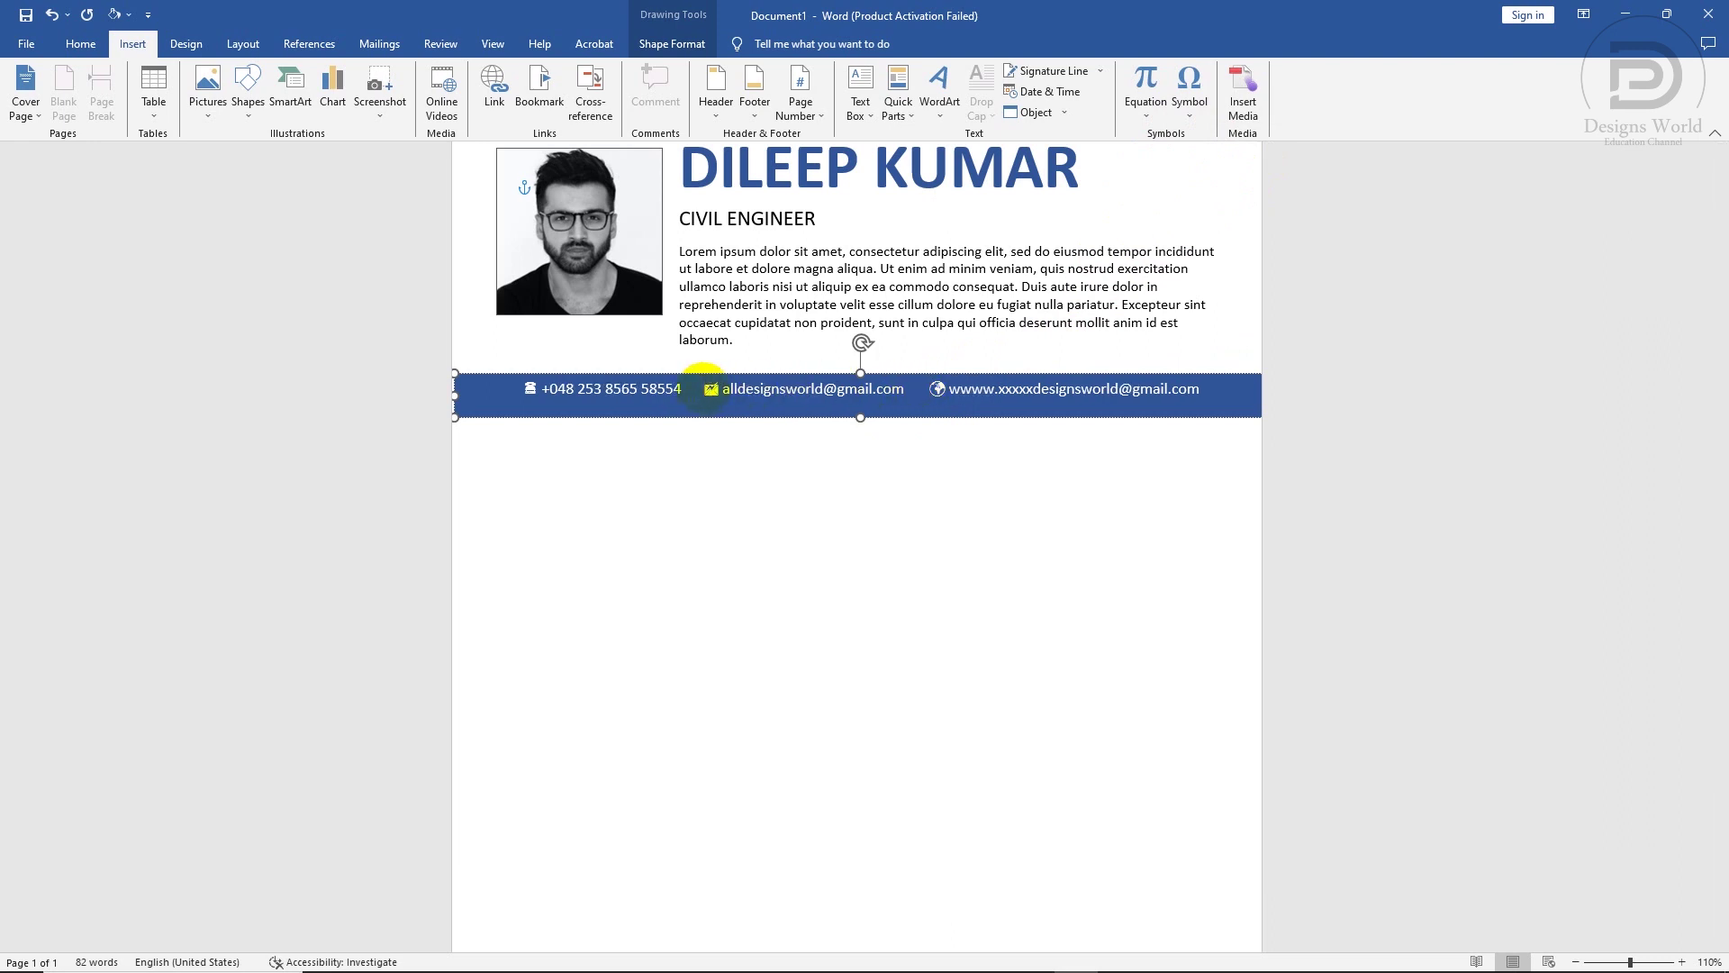
- Nudge the blue contact bar up and left and make it slightly shorter
drag(567, 380, 555, 375)
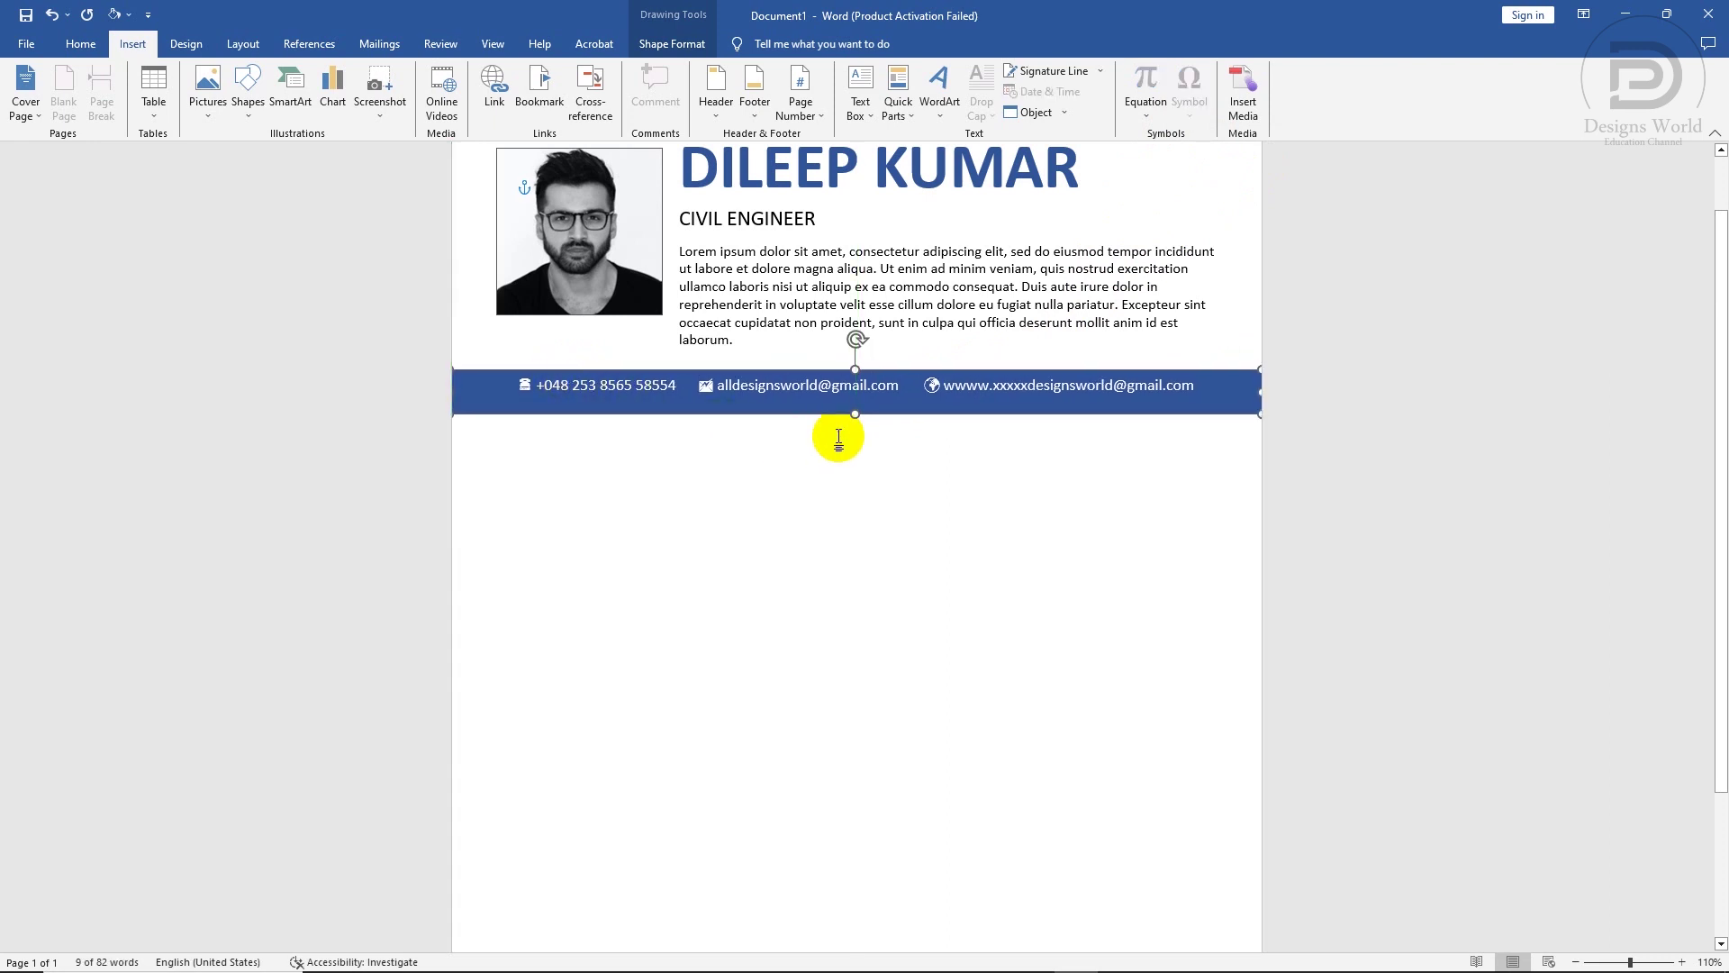
drag(855, 412, 855, 409)
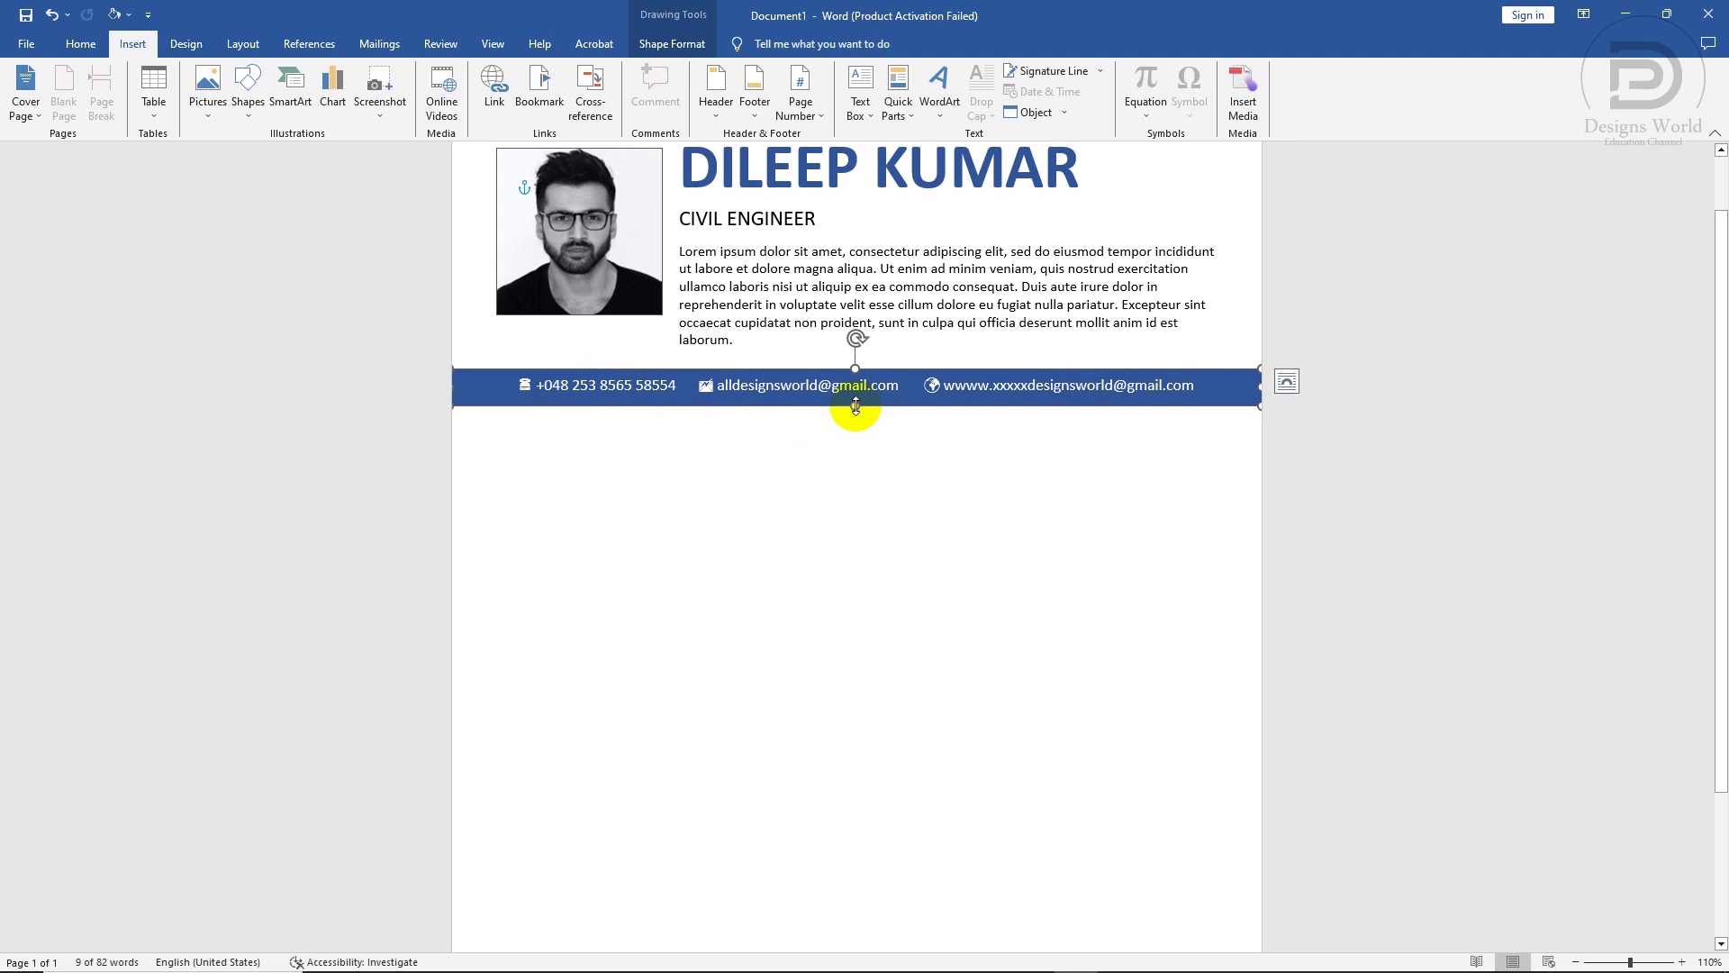
click(853, 532)
scroll(850, 532, down, 1)
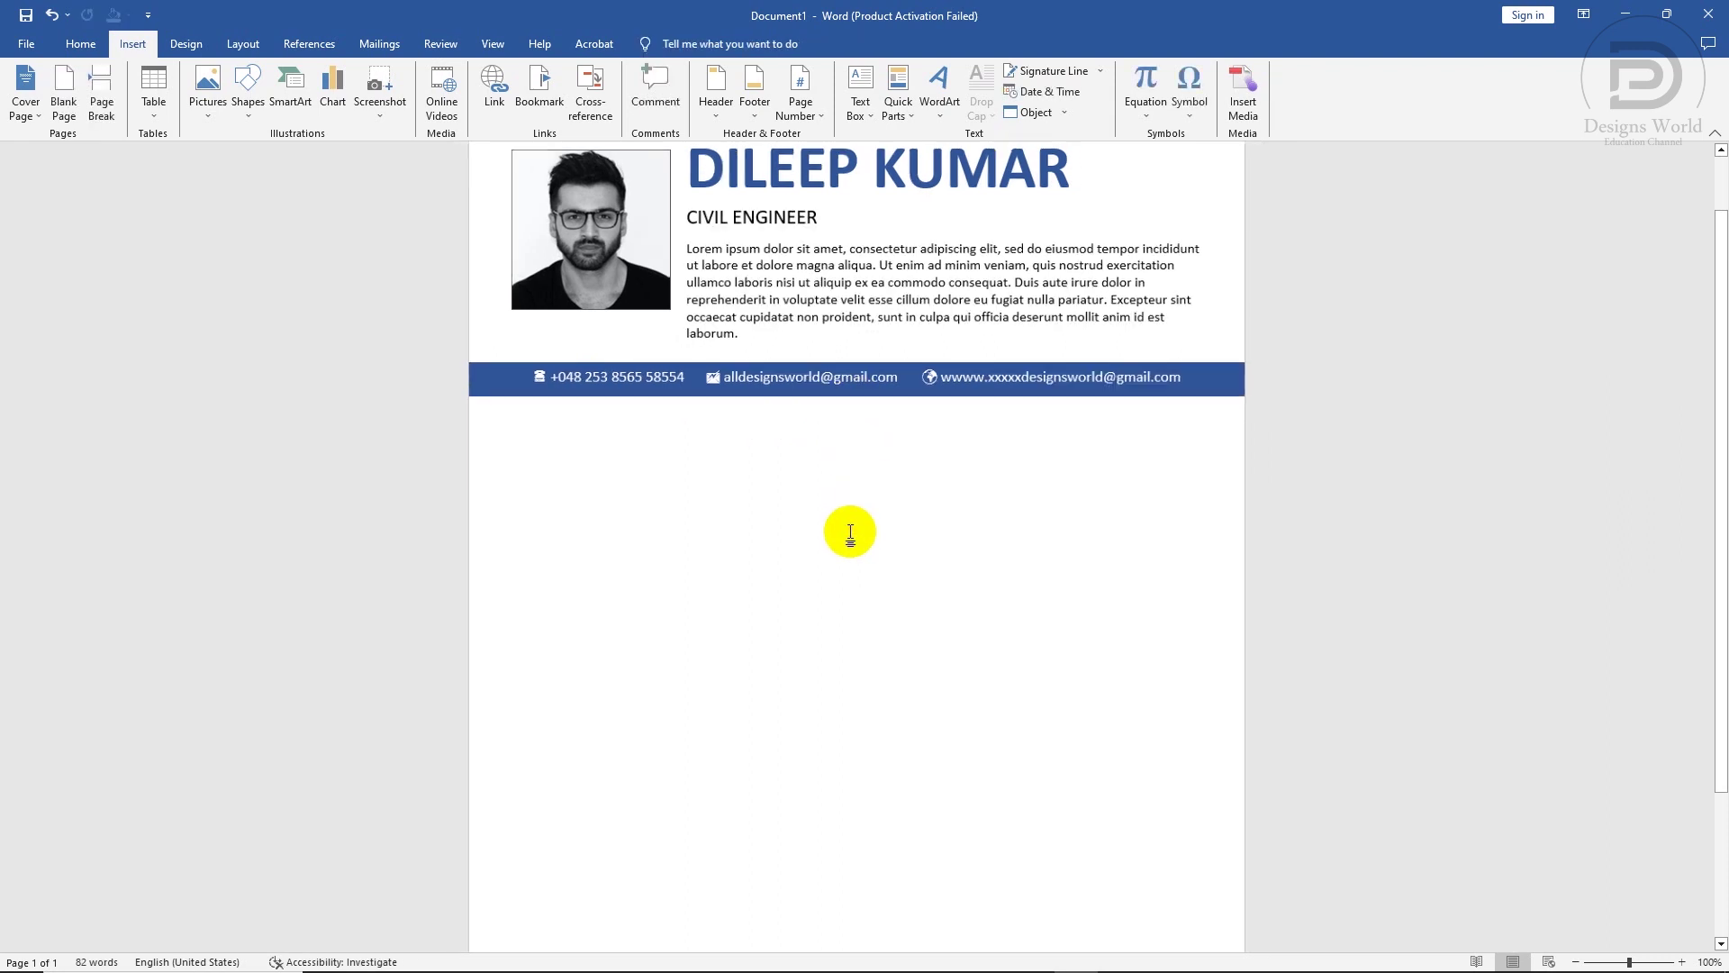
scroll(850, 532, down, 2)
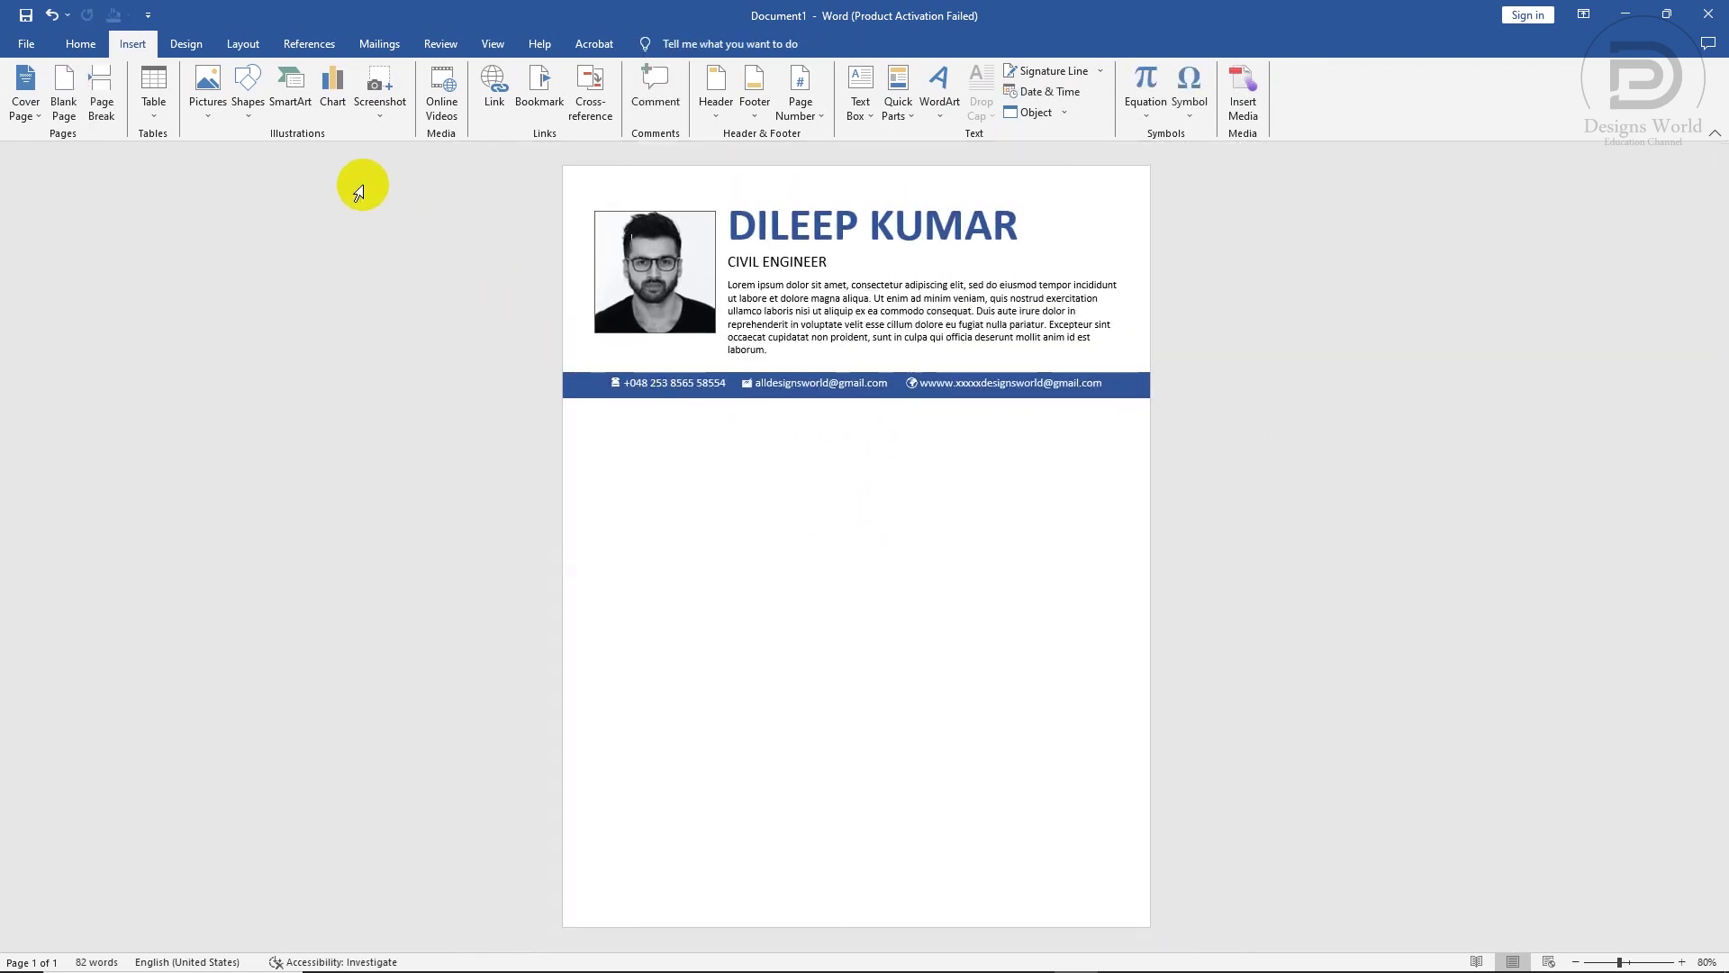
- Draw a large text box below the contact bar and paste the skills, experience and education text
click(253, 106)
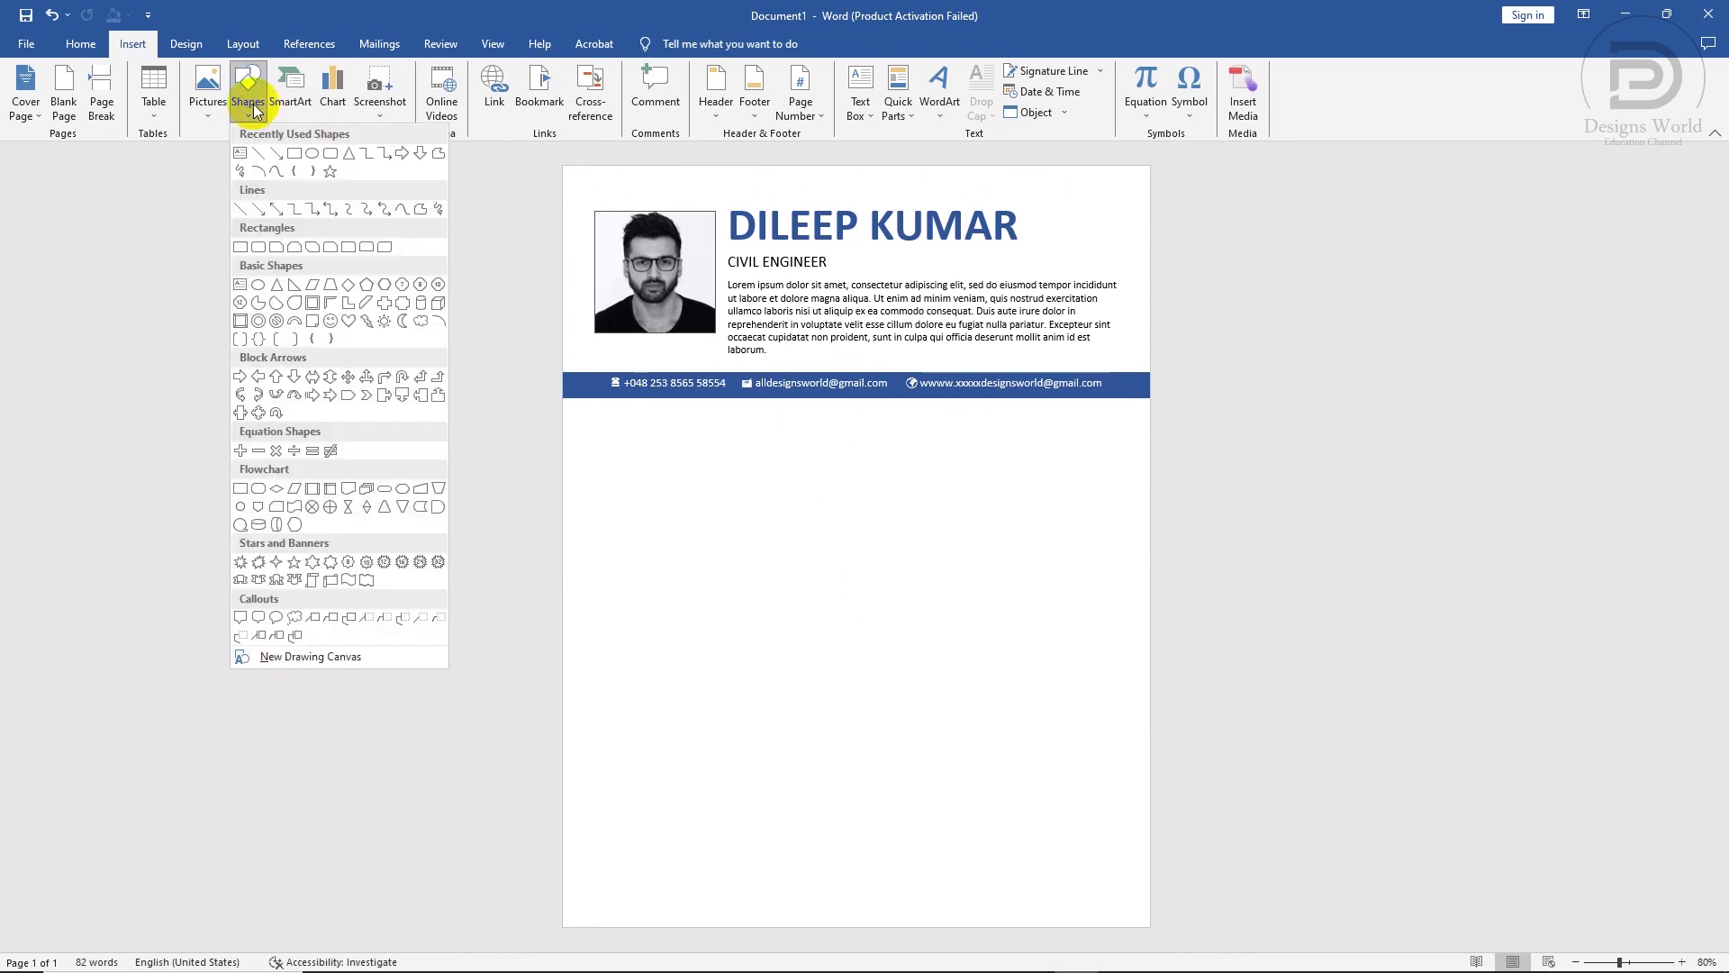
click(241, 154)
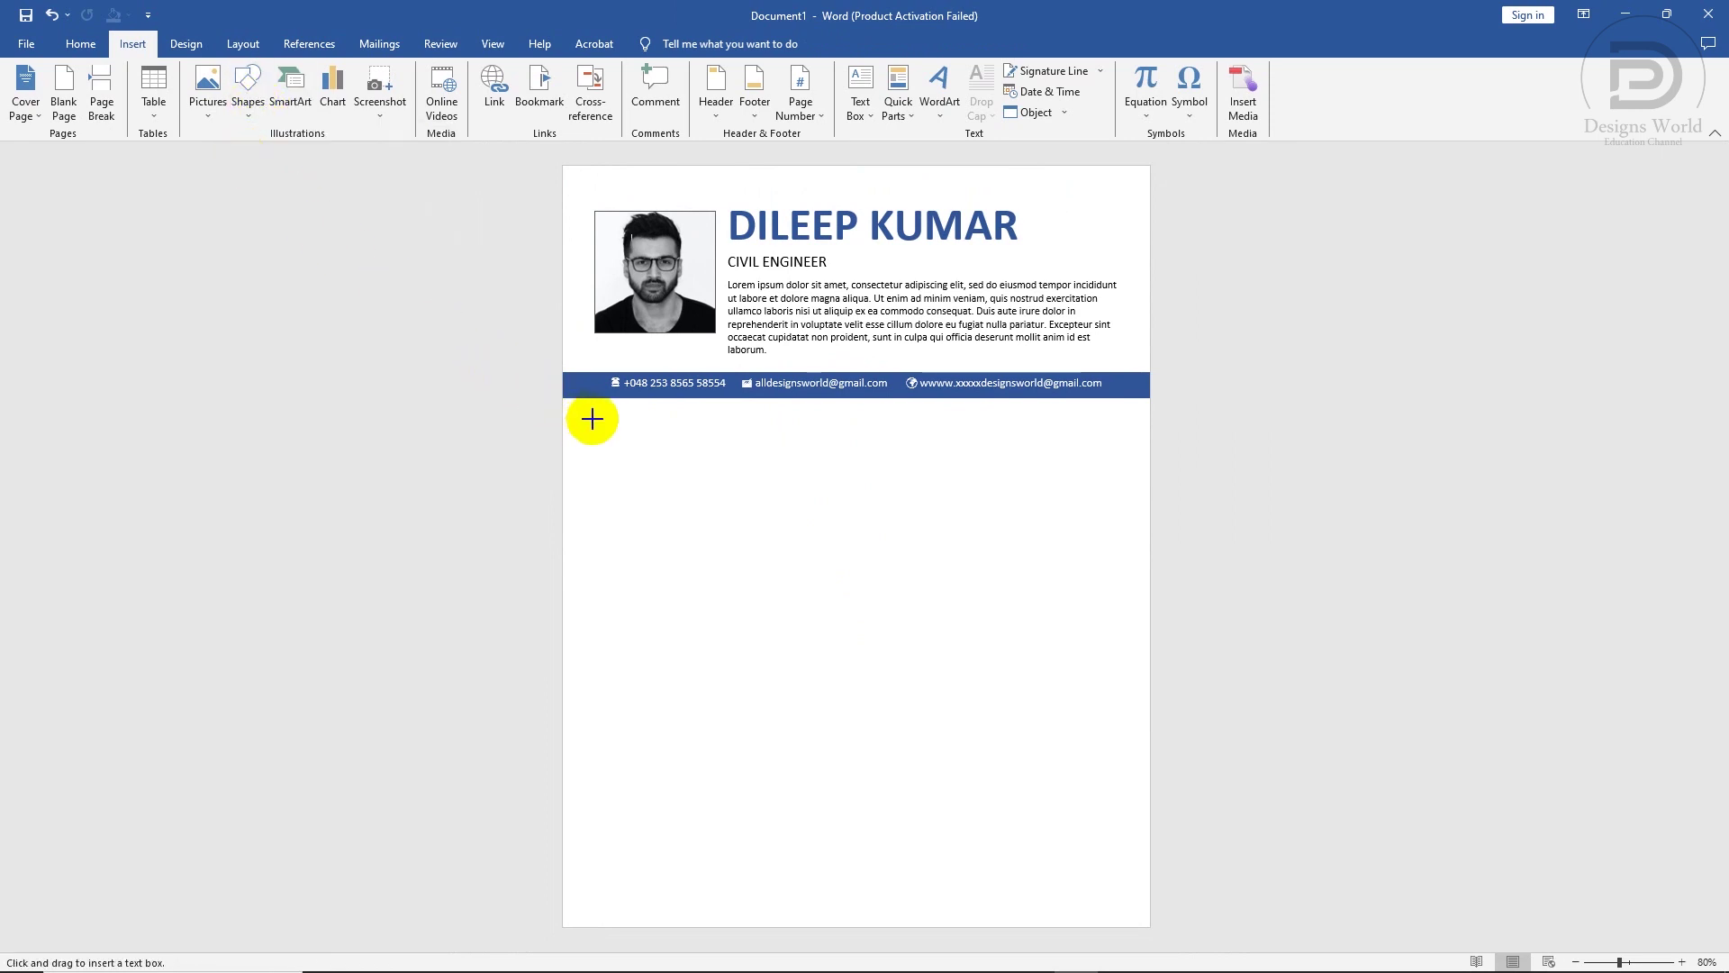
drag(590, 417, 1126, 904)
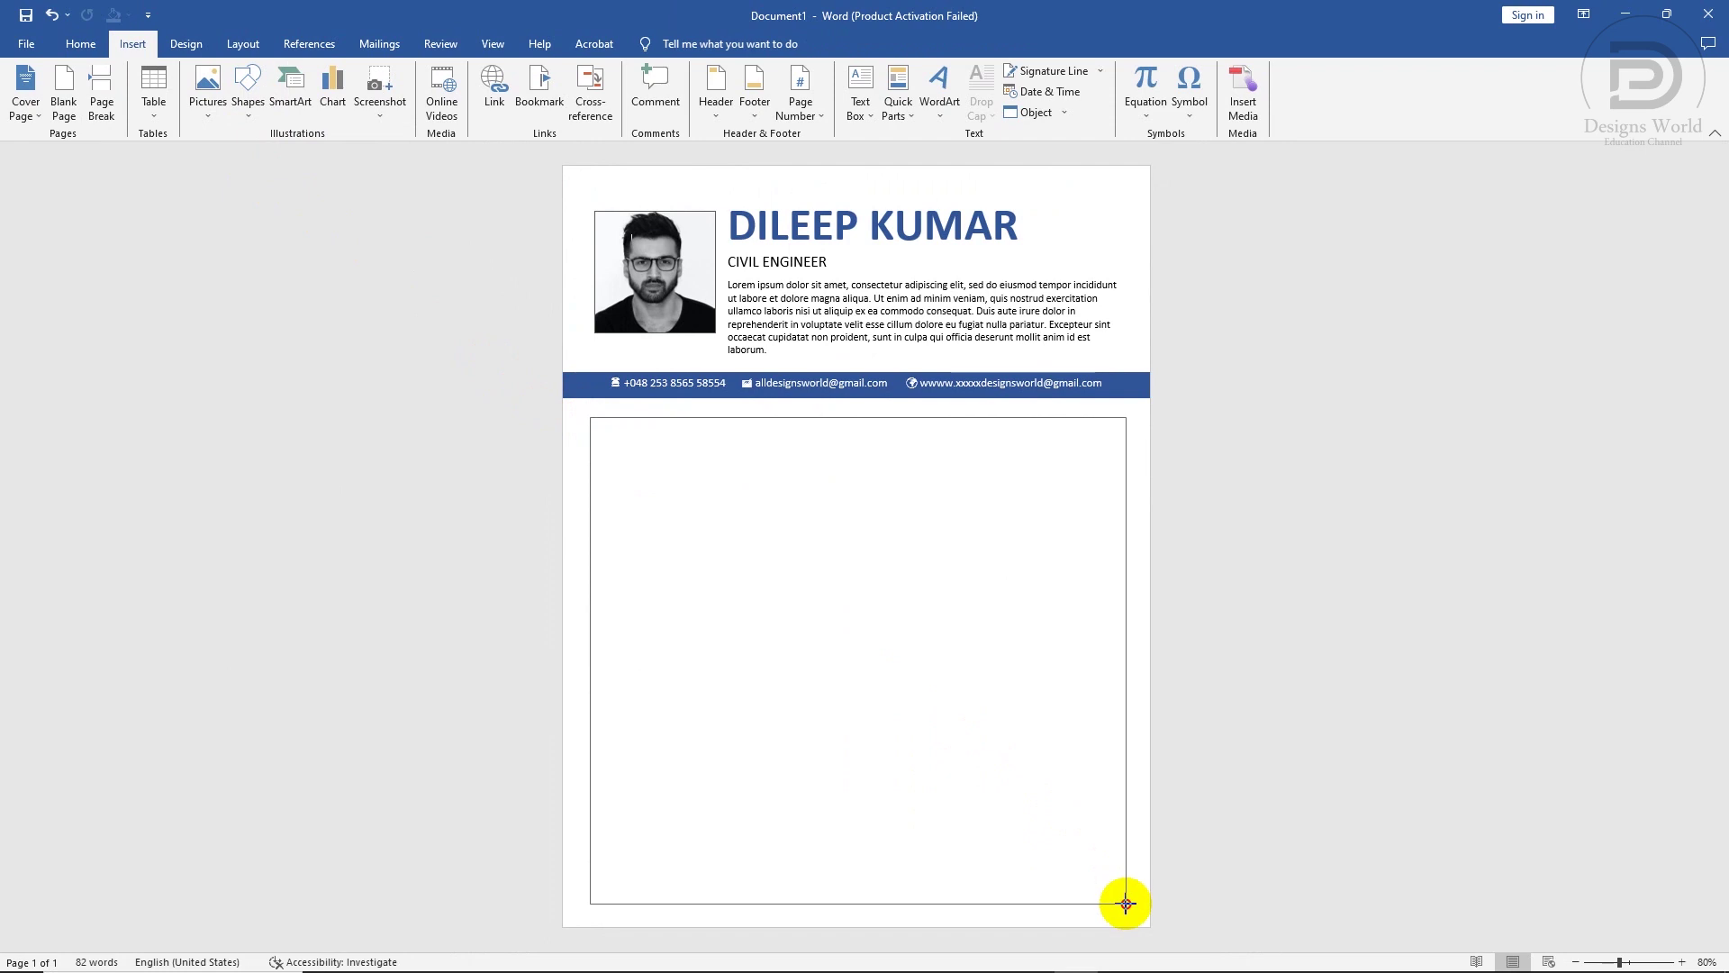
text(Skill highlights Complex problem solver Project management Strong decision maker Complex problem solver Project management Strong decision maker  Experience Web Developer - 01/2012 to 25/2020 Lem Design, UK Sed ut perspiciatis unde omnis iste natus error sit voluptatem accusantium doloremque laudantium, totam rem aperiam, eaque ipsa quae ab illo inventore veritatis. Neque porro quisquam est, qui dolorem ipsum quia dolor sit amet, consectetur, adipisci velit, sed quia non numquam. Quis autem vel eum iure reprehenderit qui in ea voluptate velit esse quam  Education Masters  Degree: Computer Information Systems: 2011 University of Science, Teq  Bachelor Science: Computer Information Systems: 2009 University of Science, Teq)
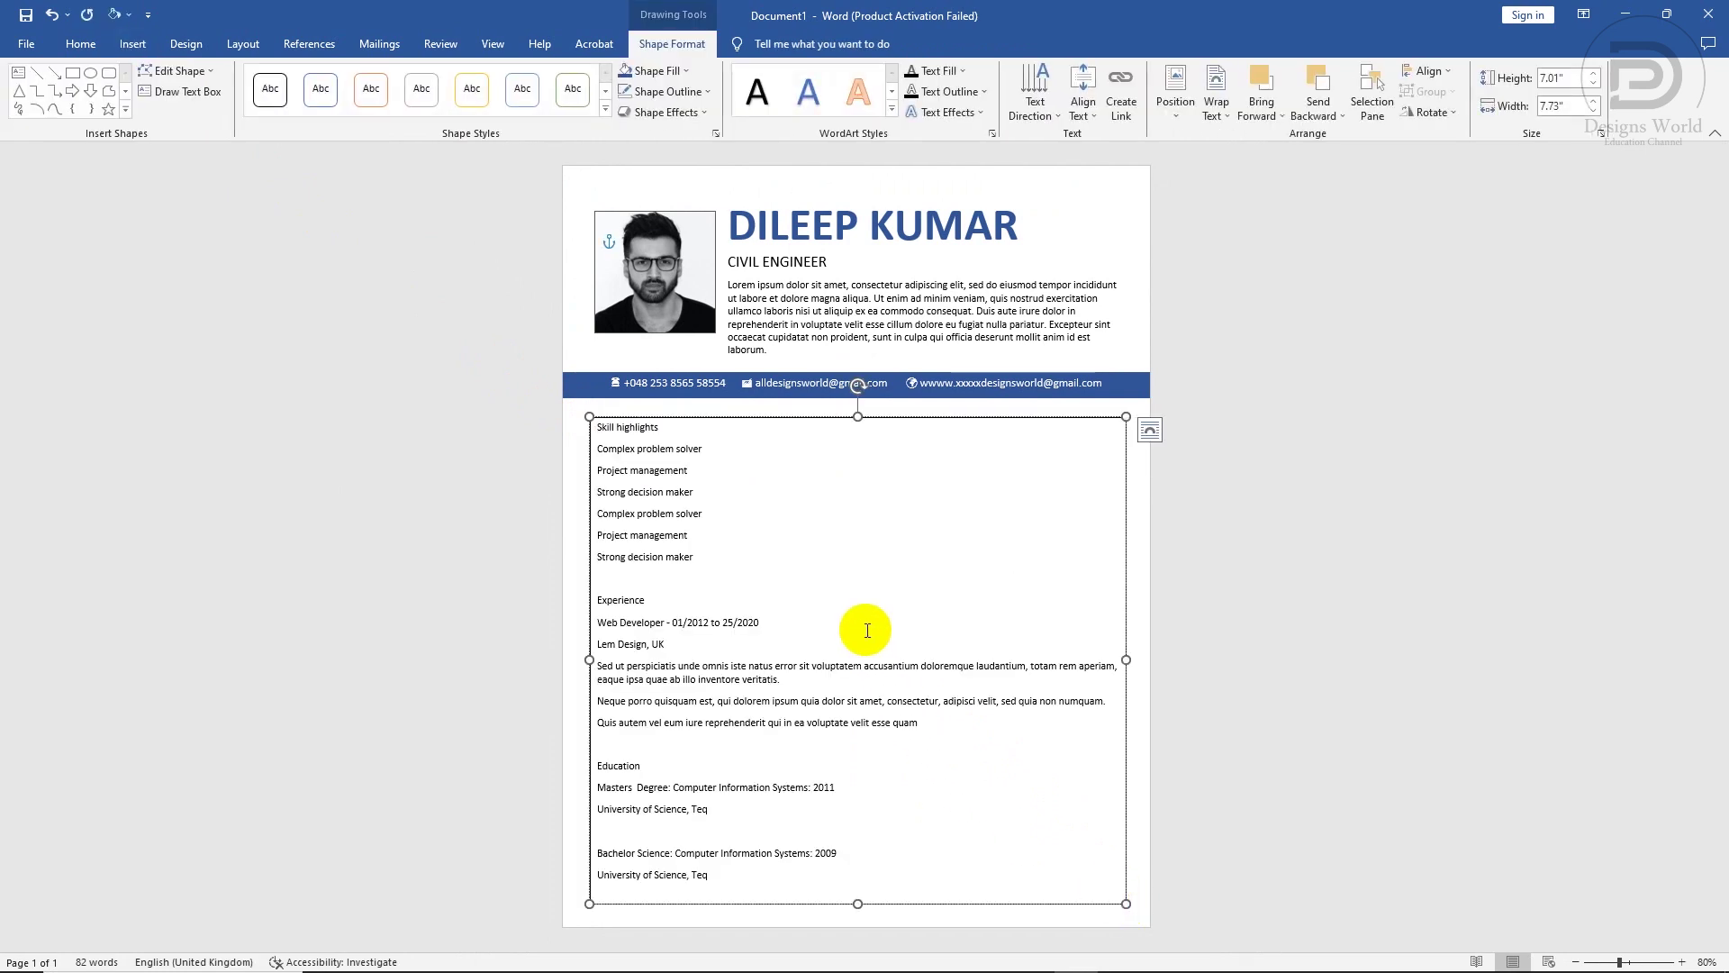
- Set the large text box's fill to No Fill
key(ctrl+a)
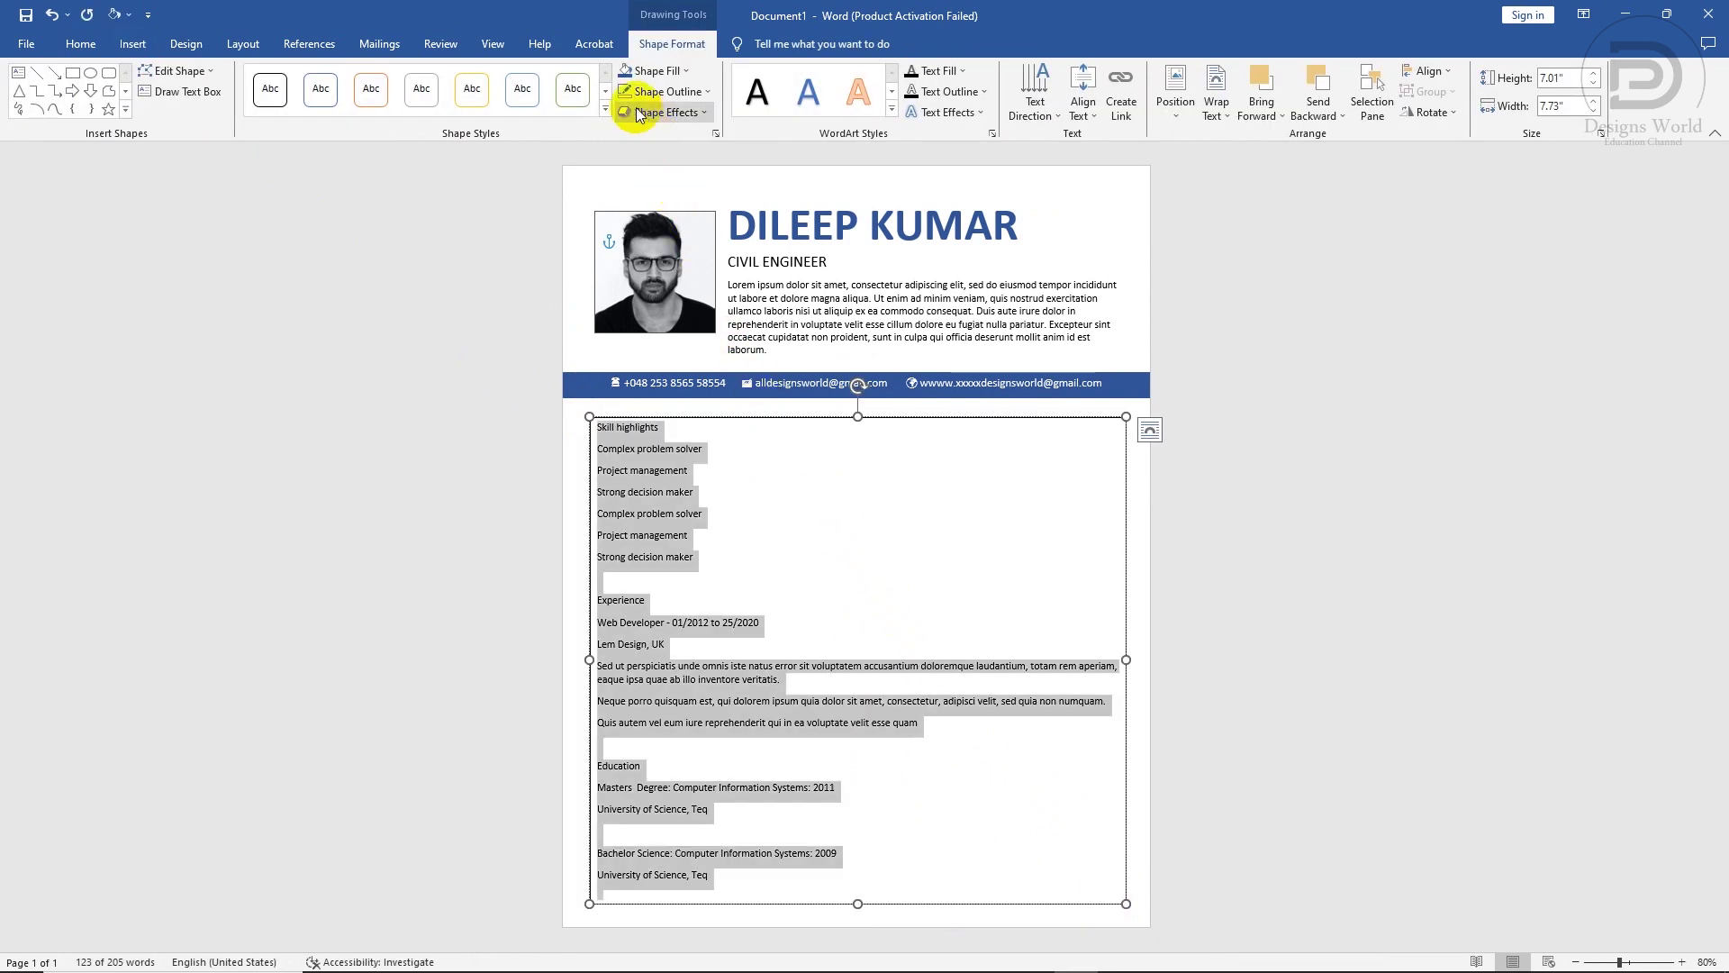
click(651, 70)
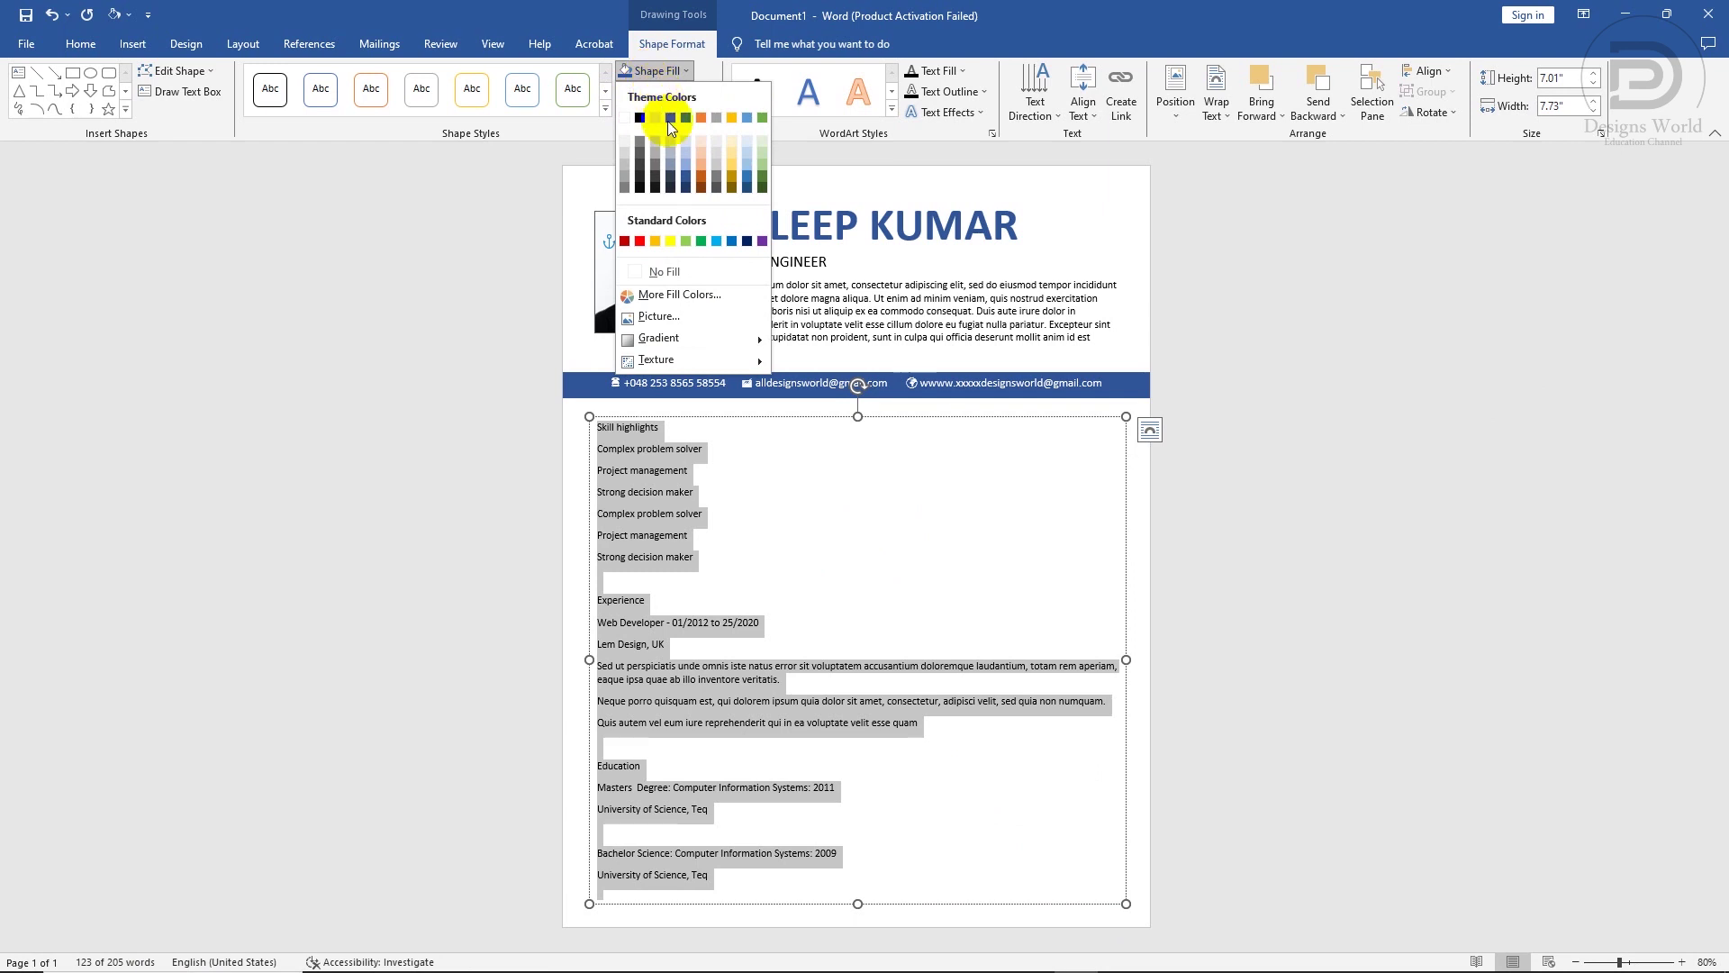
click(690, 270)
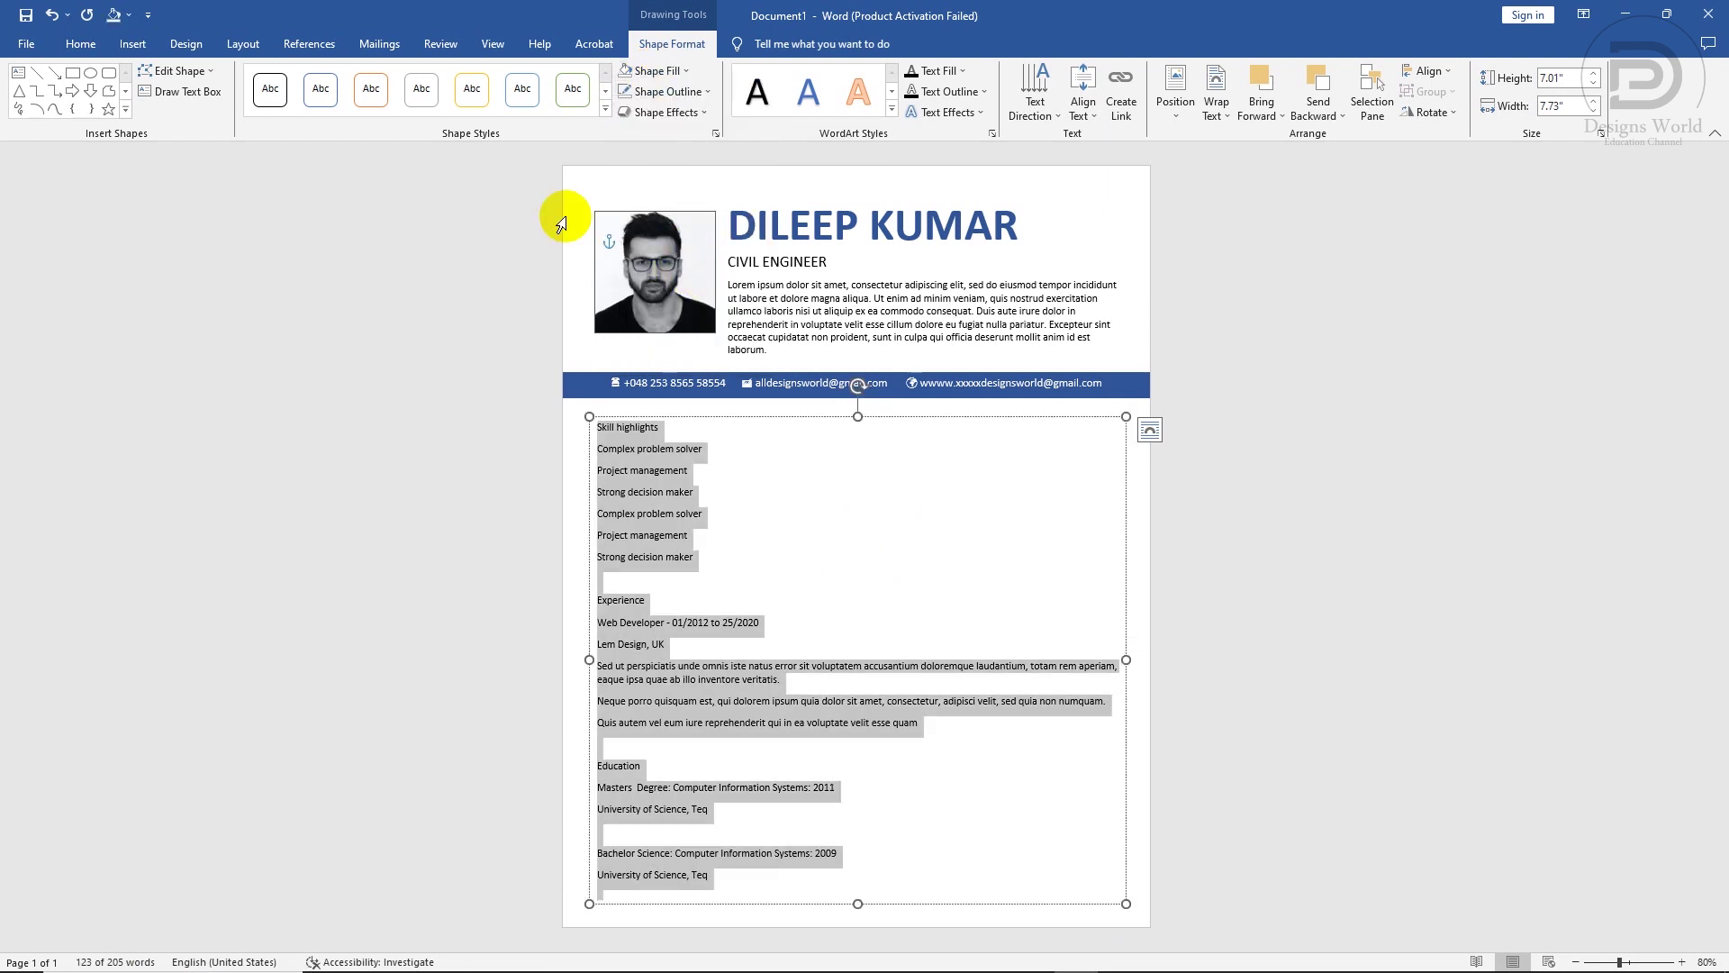
click(79, 44)
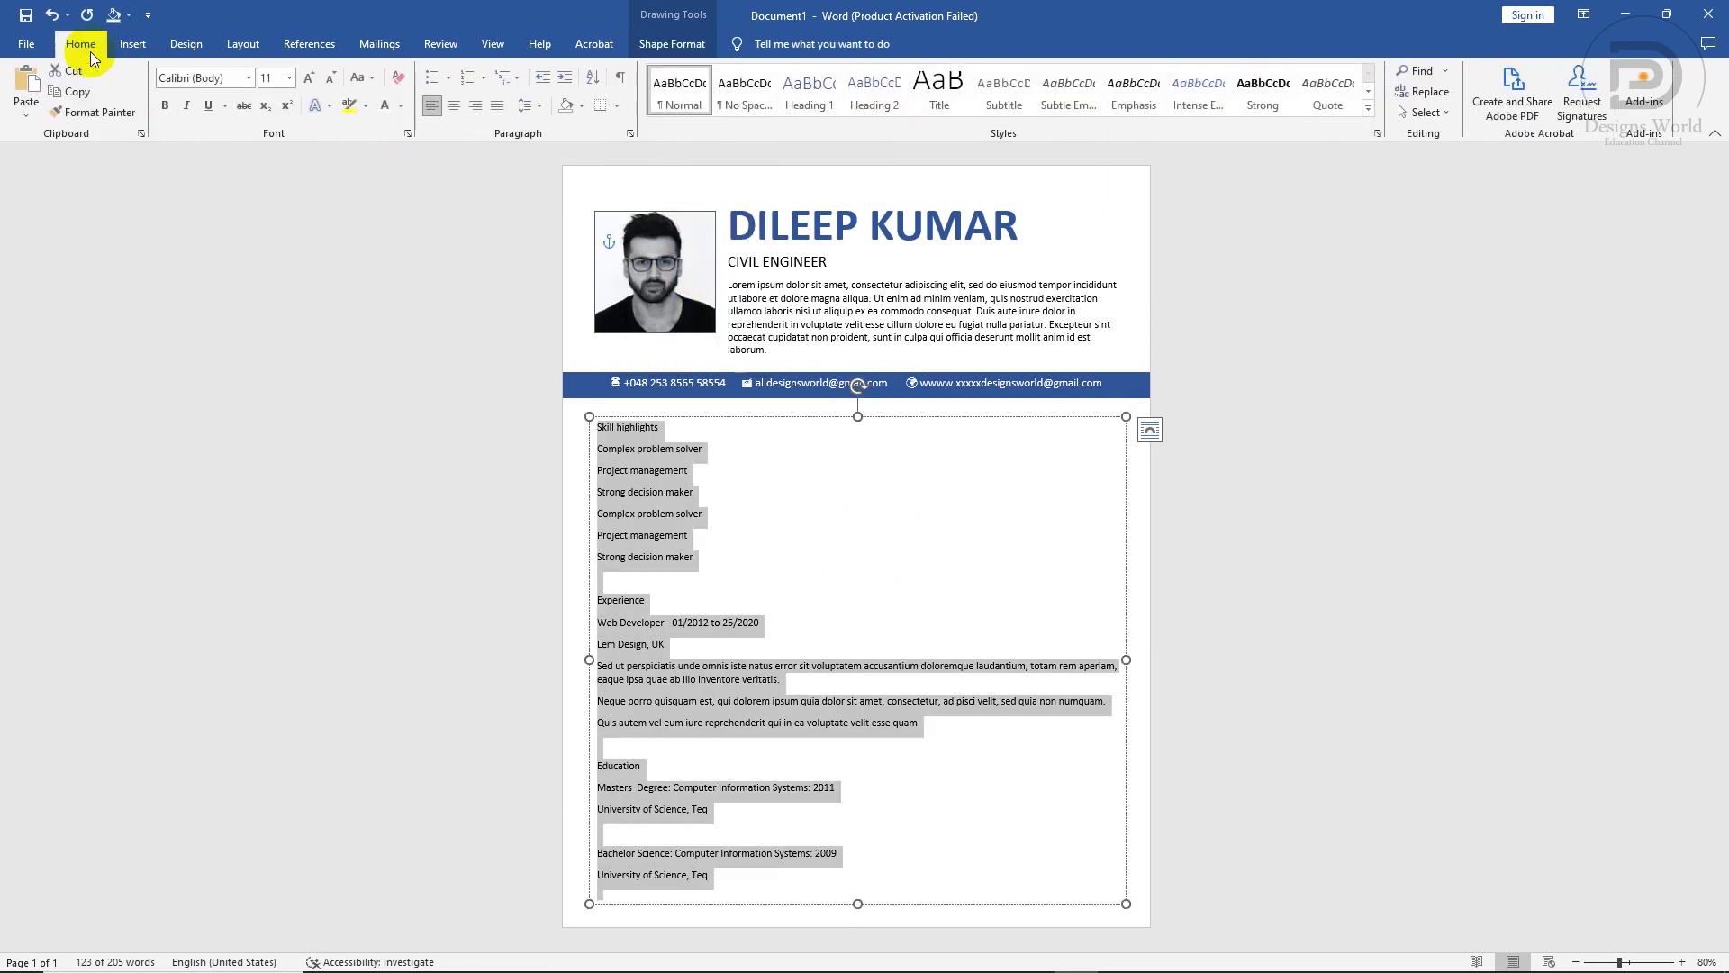
- Tighten the line spacing and remove space after paragraphs in the text box
click(522, 108)
click(541, 140)
click(527, 108)
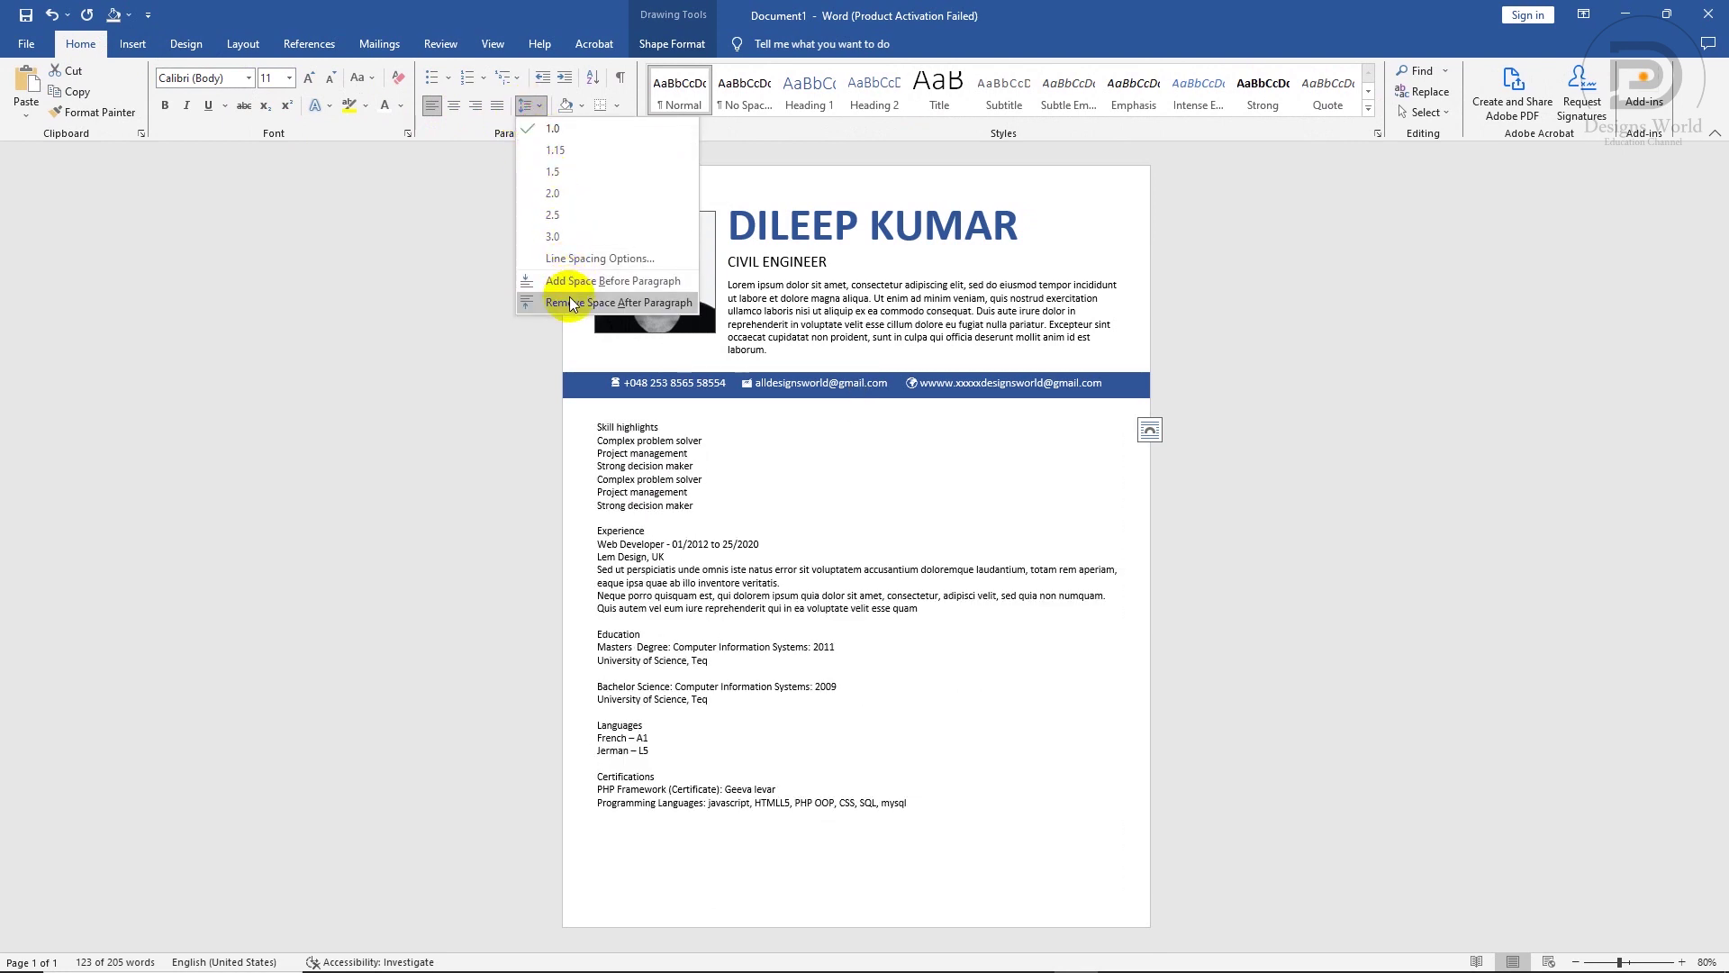
click(569, 303)
click(692, 541)
scroll(692, 541, up, 4)
click(692, 542)
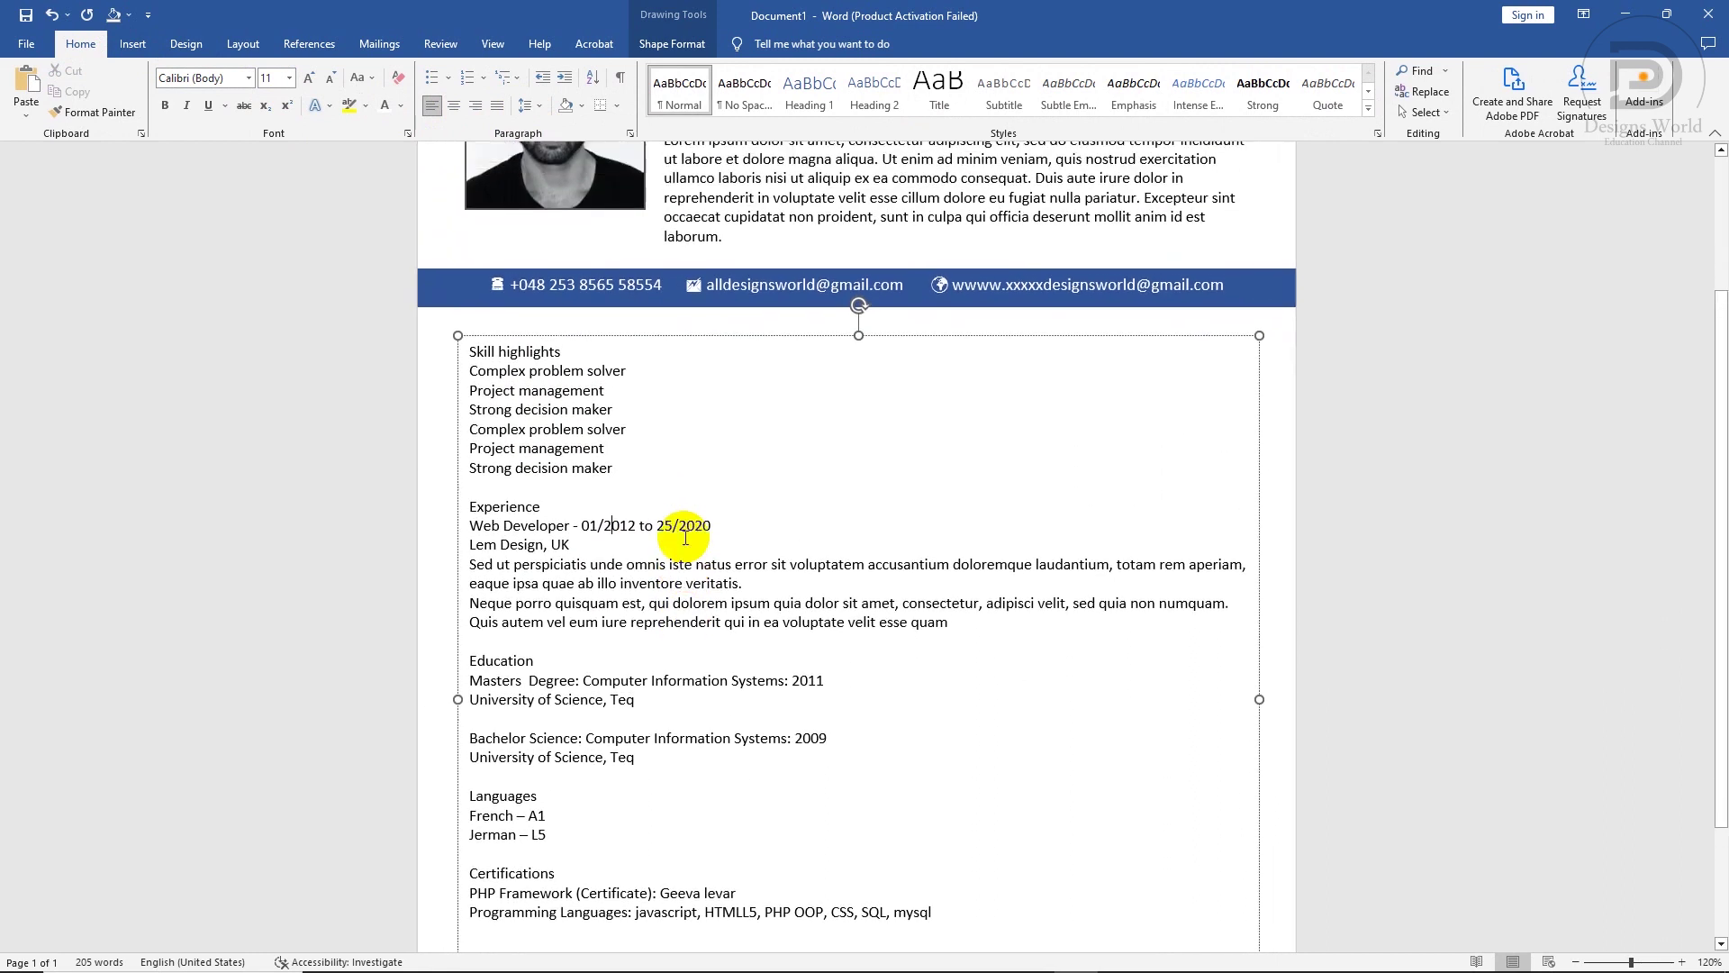
scroll(684, 538, up, 1)
- Make the Skill highlights heading bold, 18 pt, blue and UPPERCASE
drag(579, 373, 487, 373)
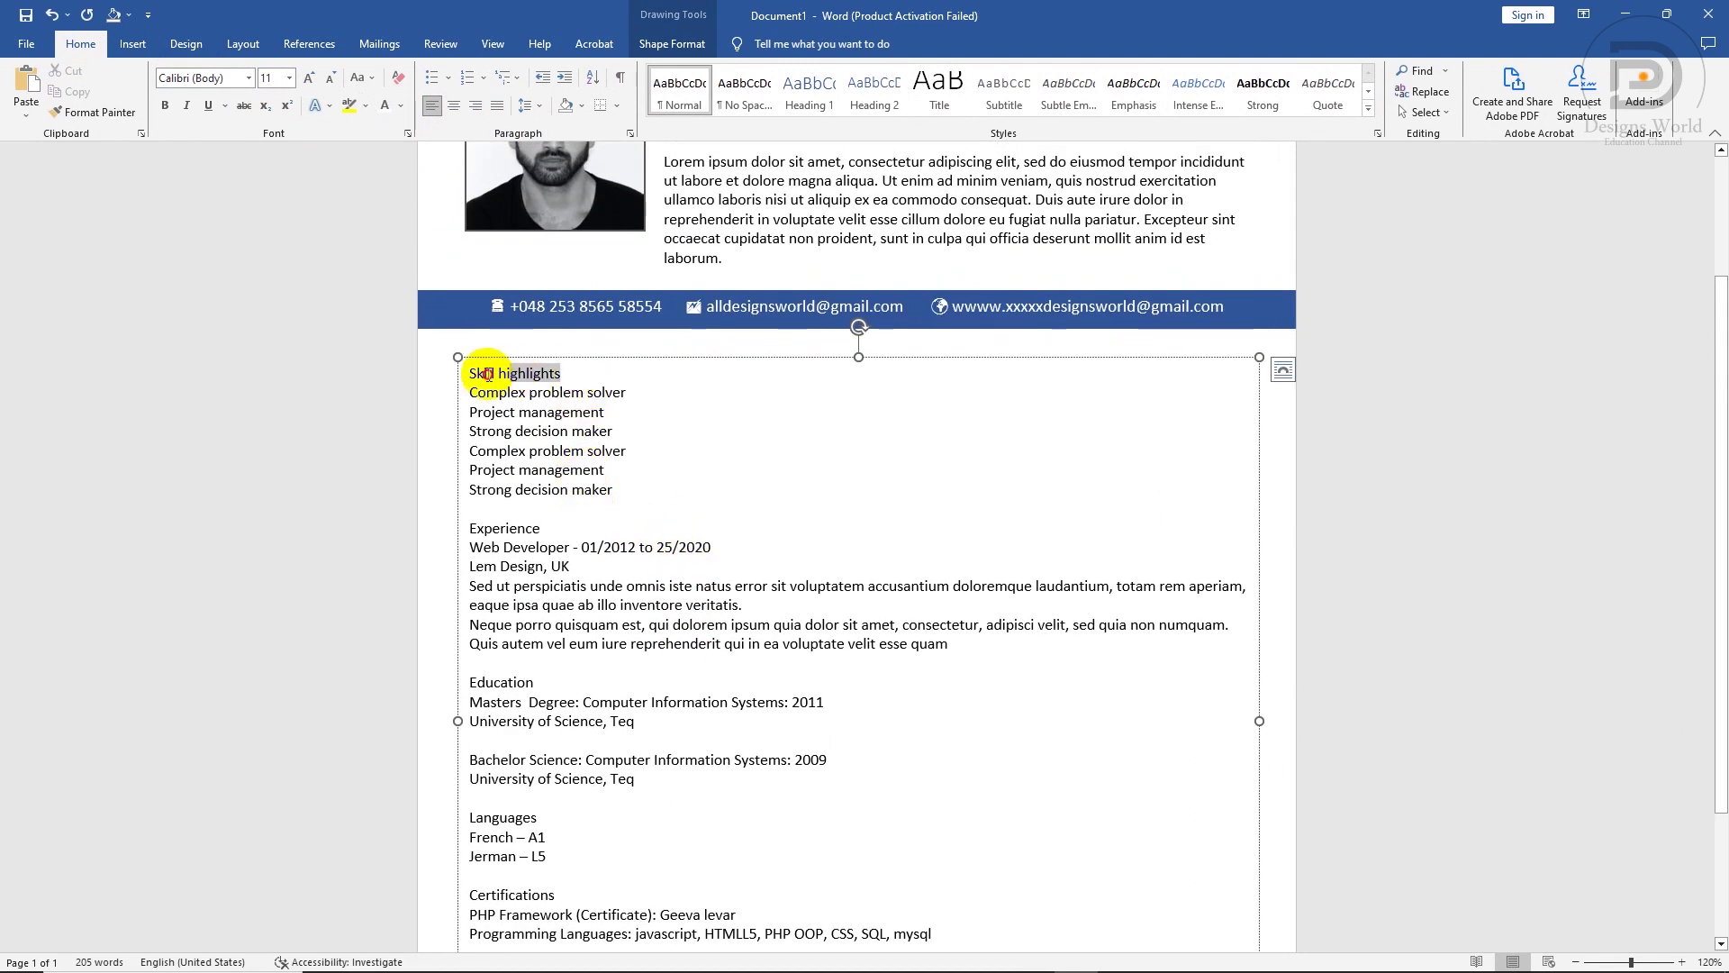
click(474, 342)
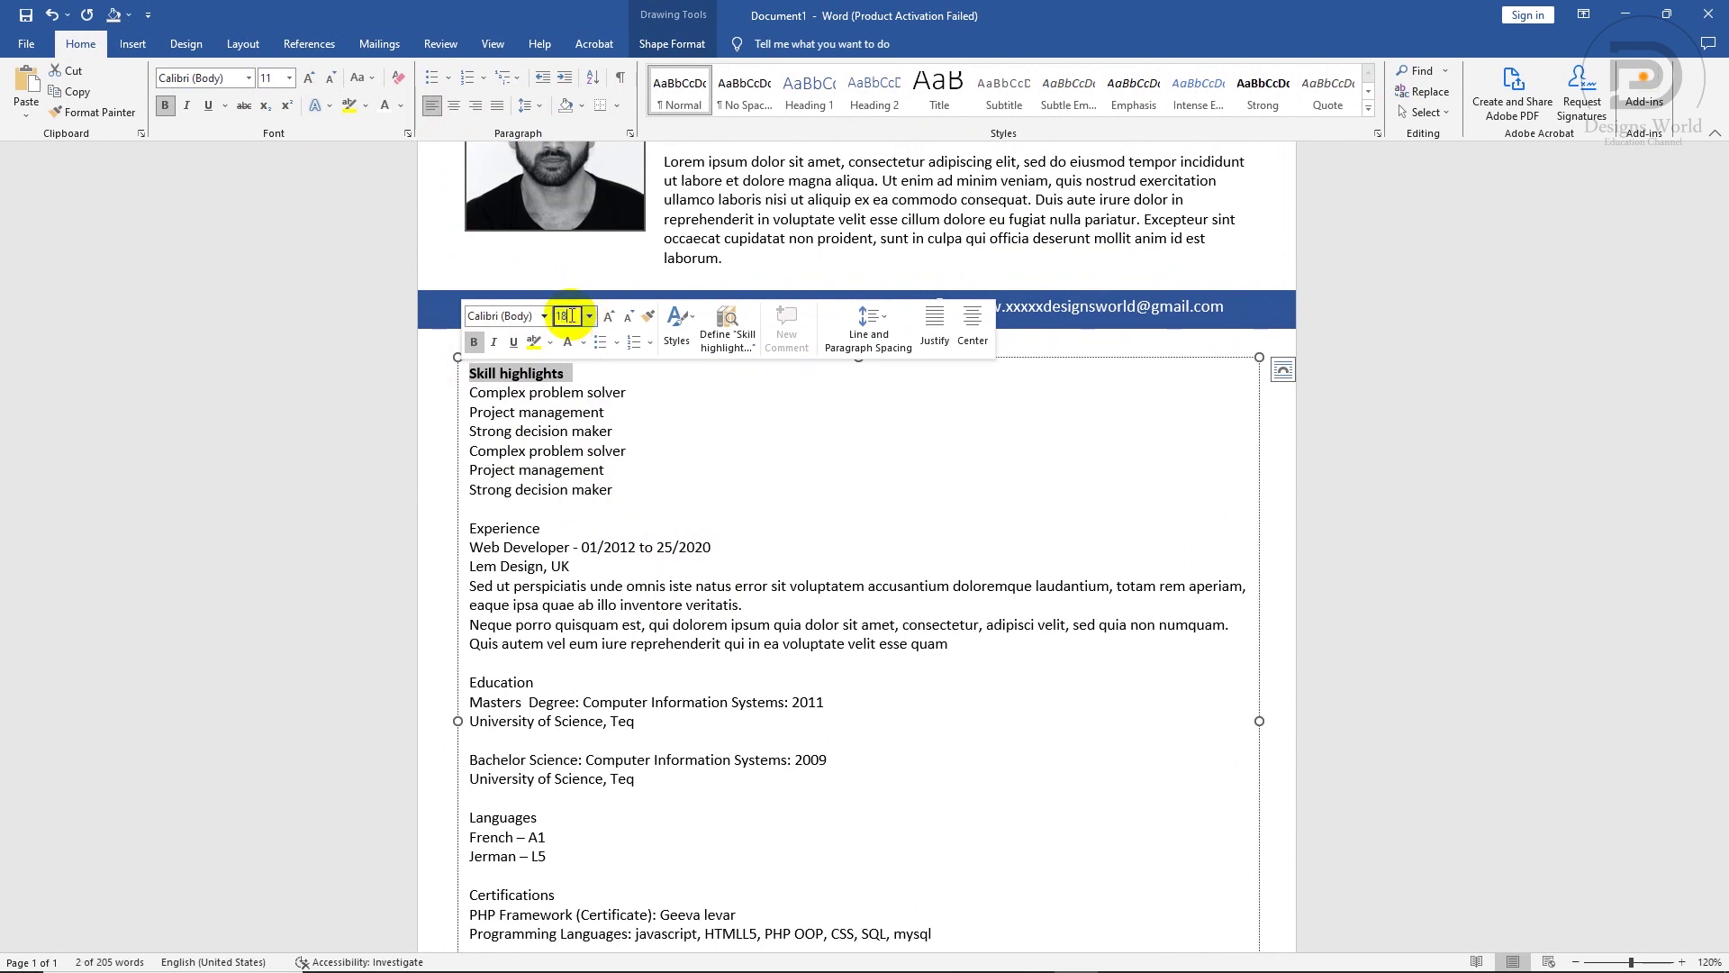
key(Return)
click(585, 343)
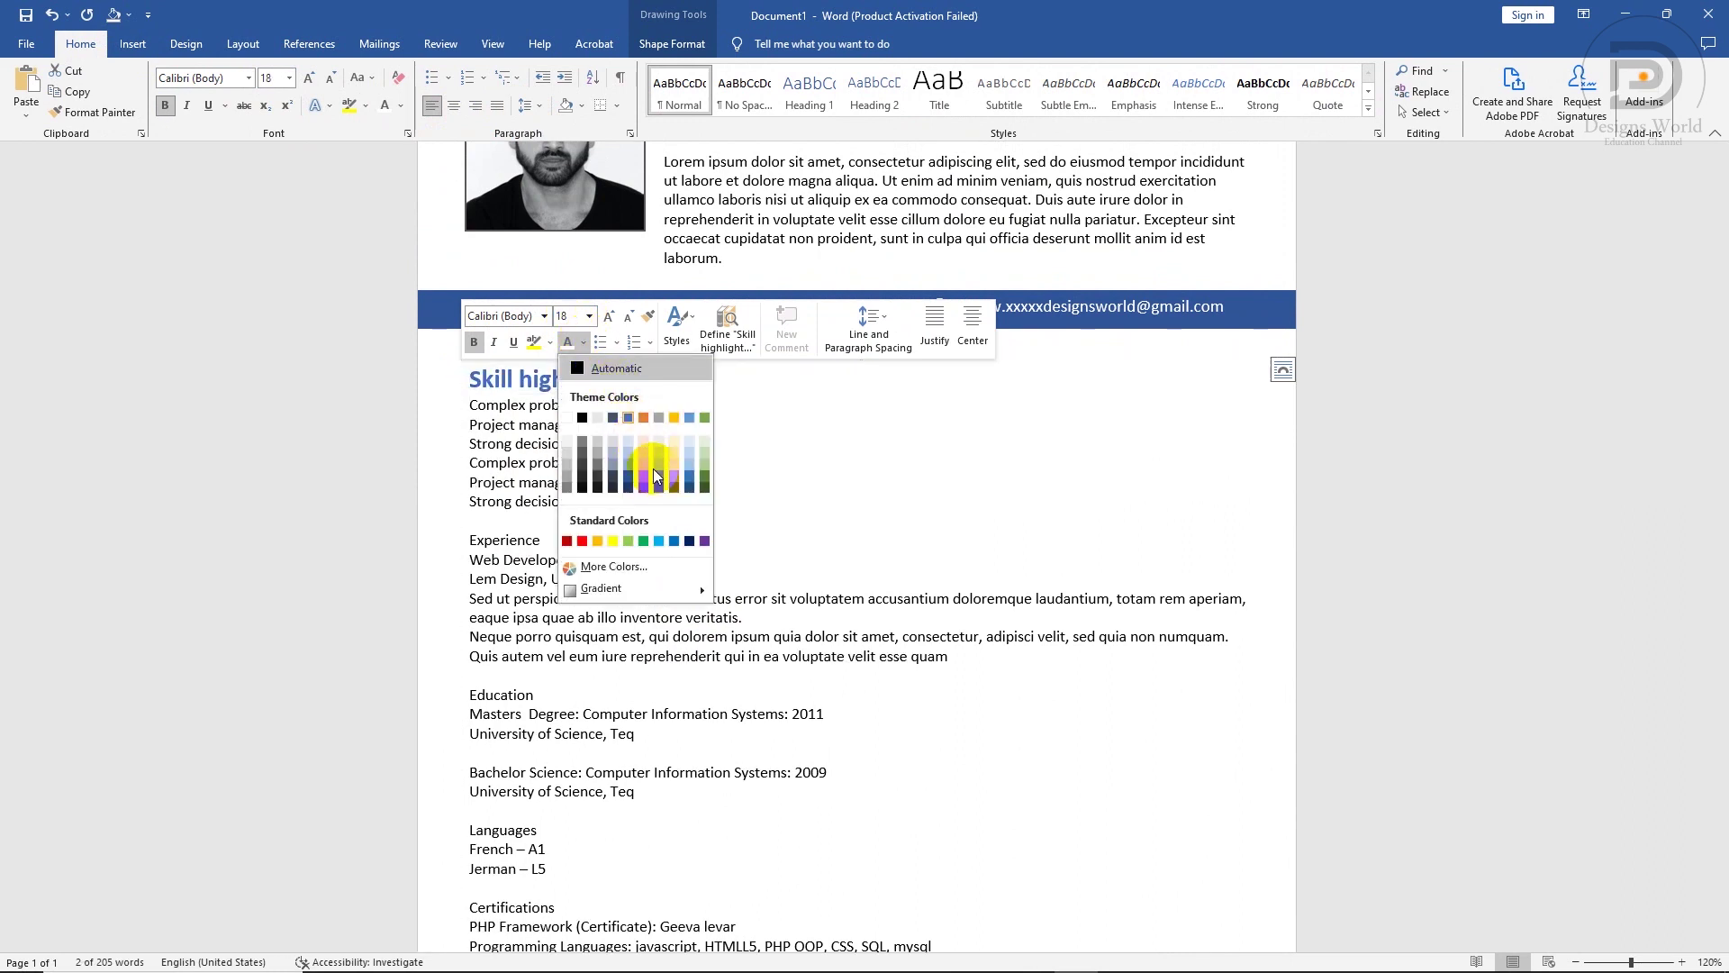
click(675, 539)
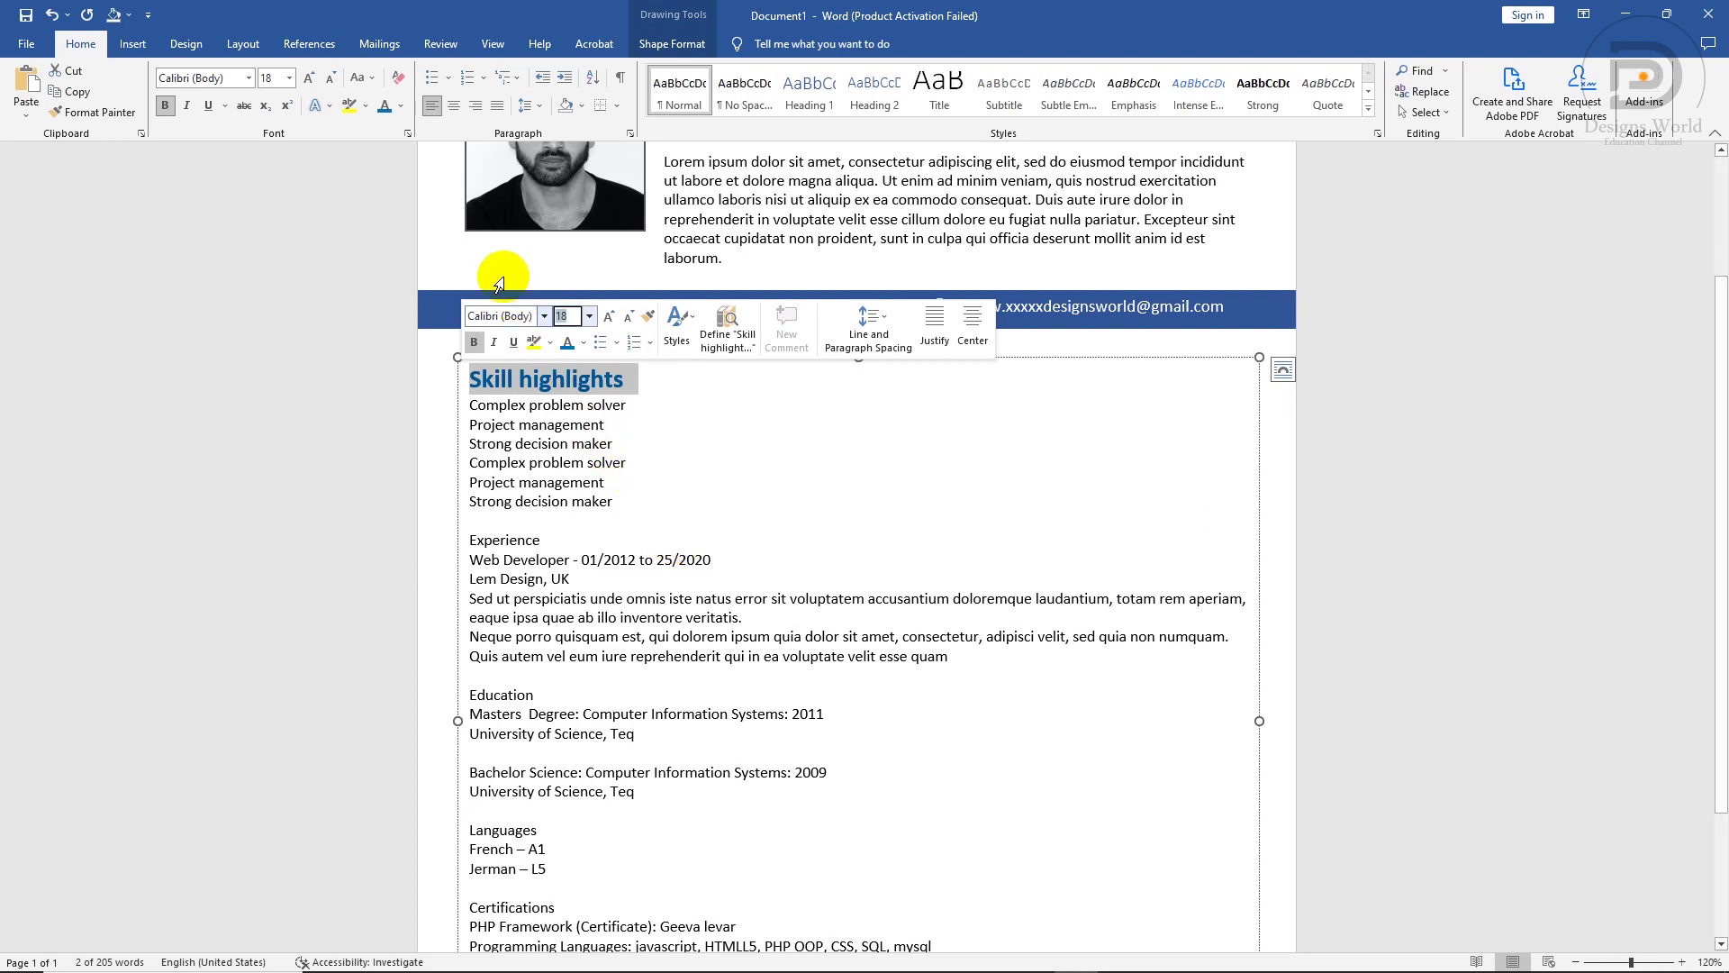
click(361, 79)
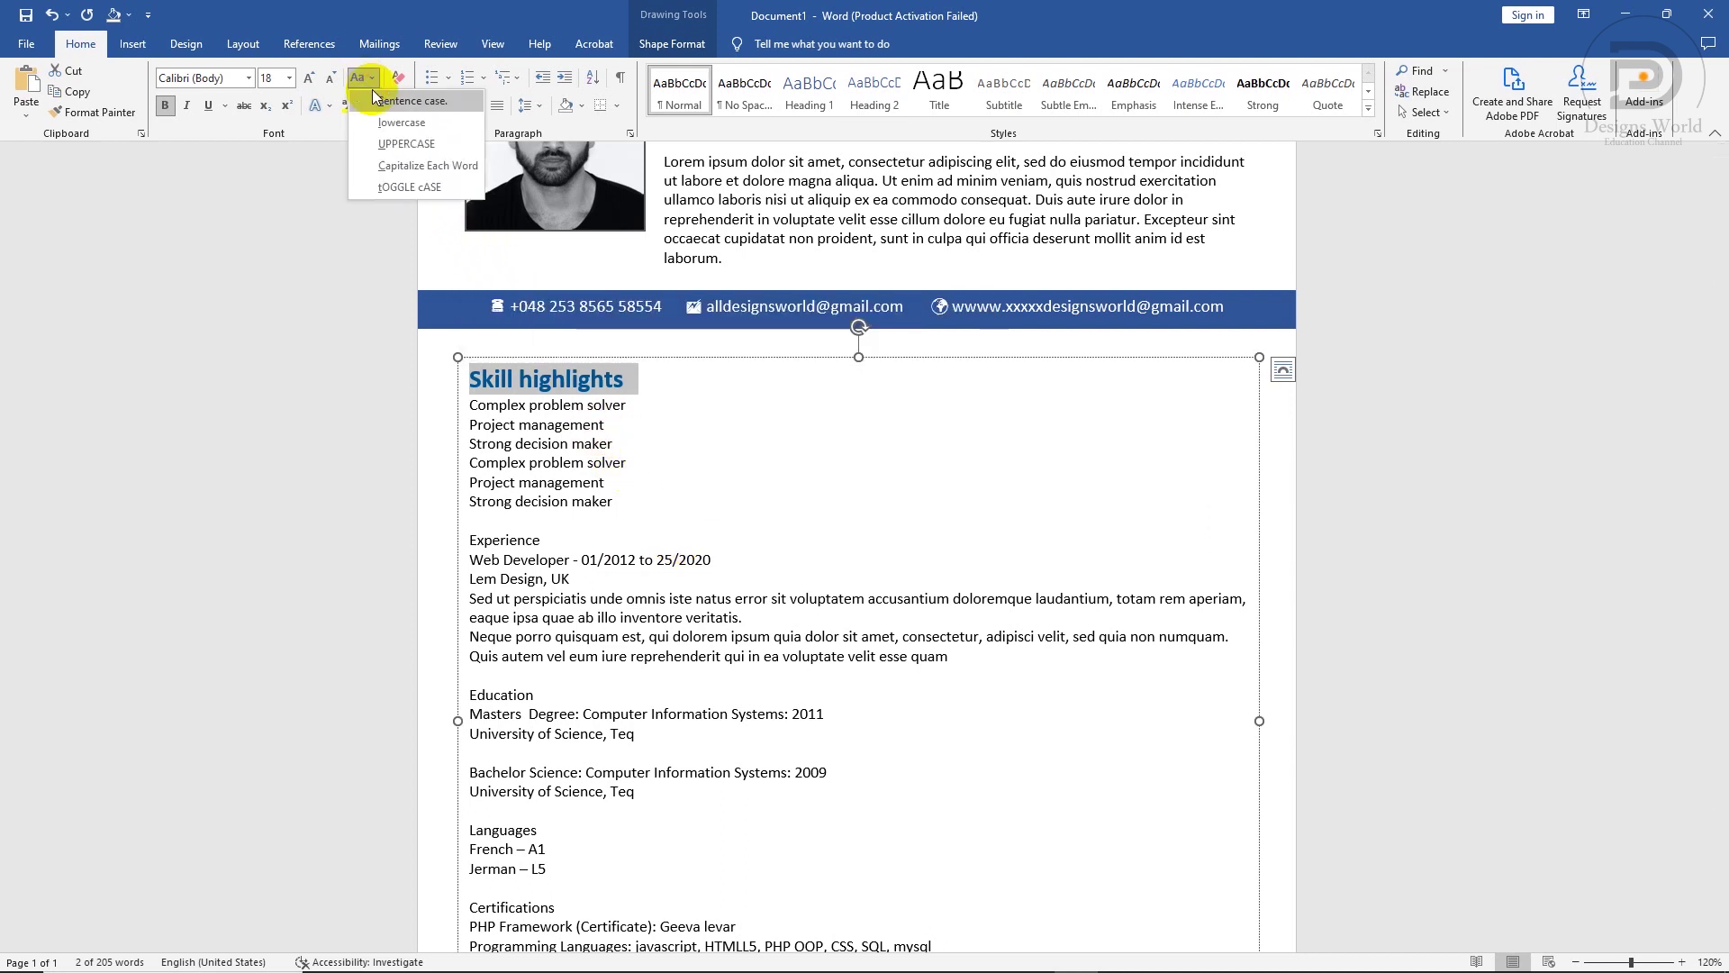
click(394, 151)
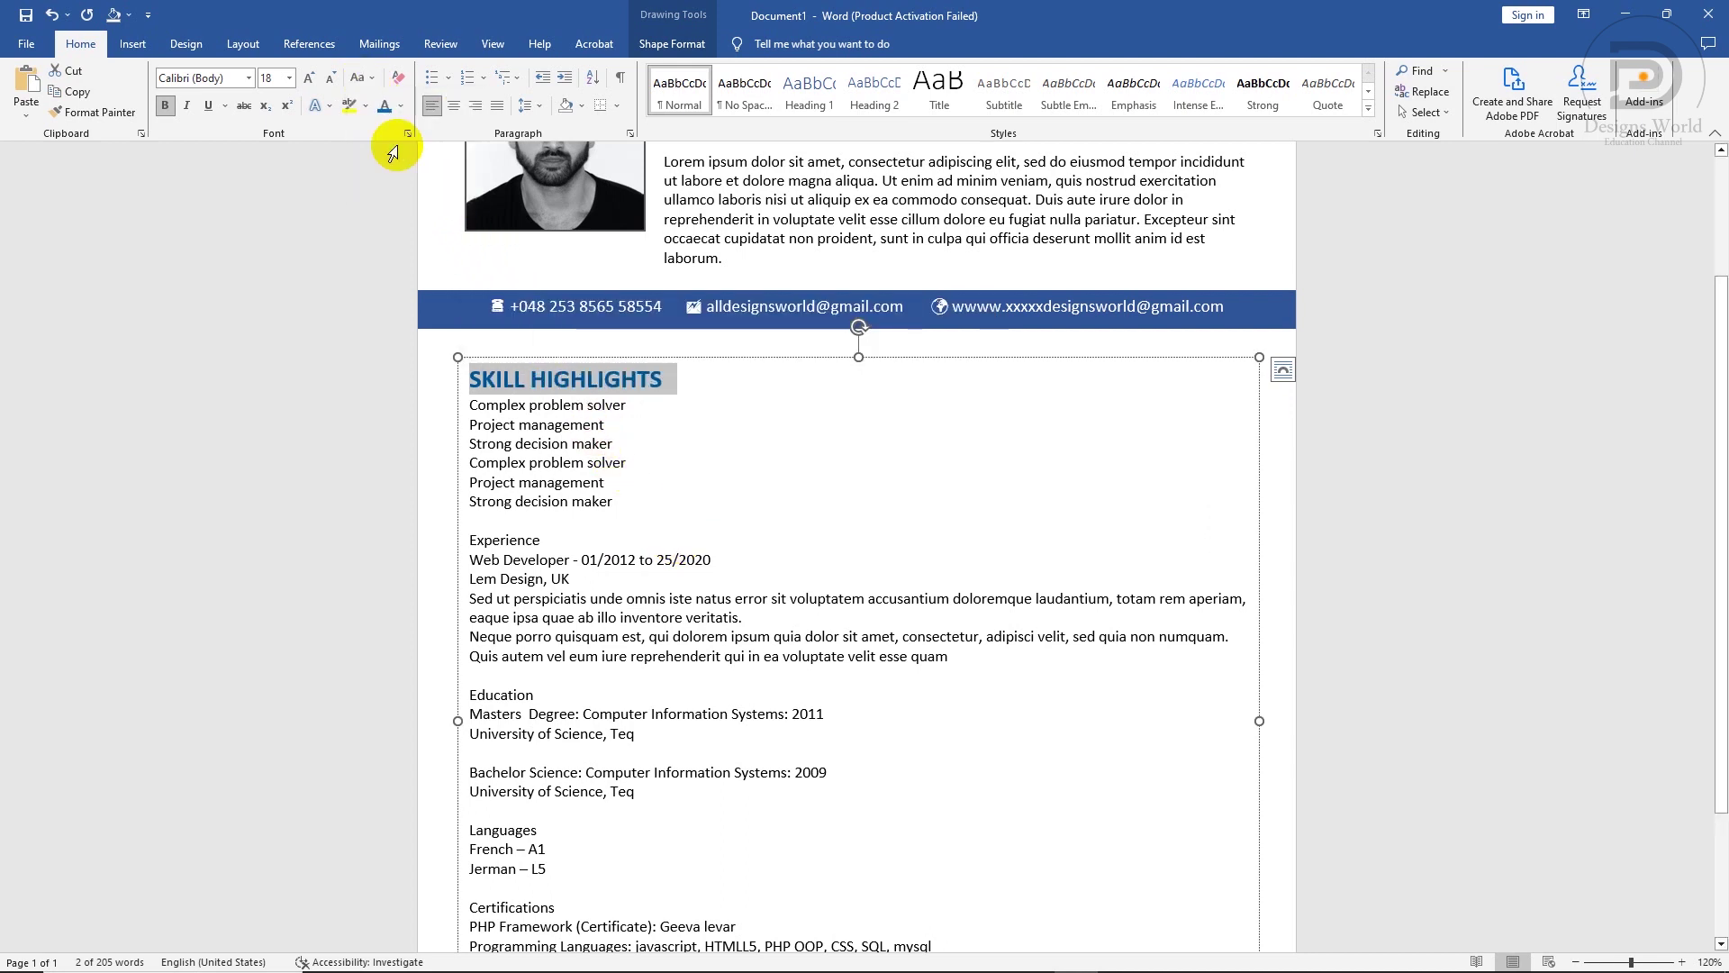
- Add space after SKILL HIGHLIGHTS and shade its background light grey
click(529, 105)
click(576, 302)
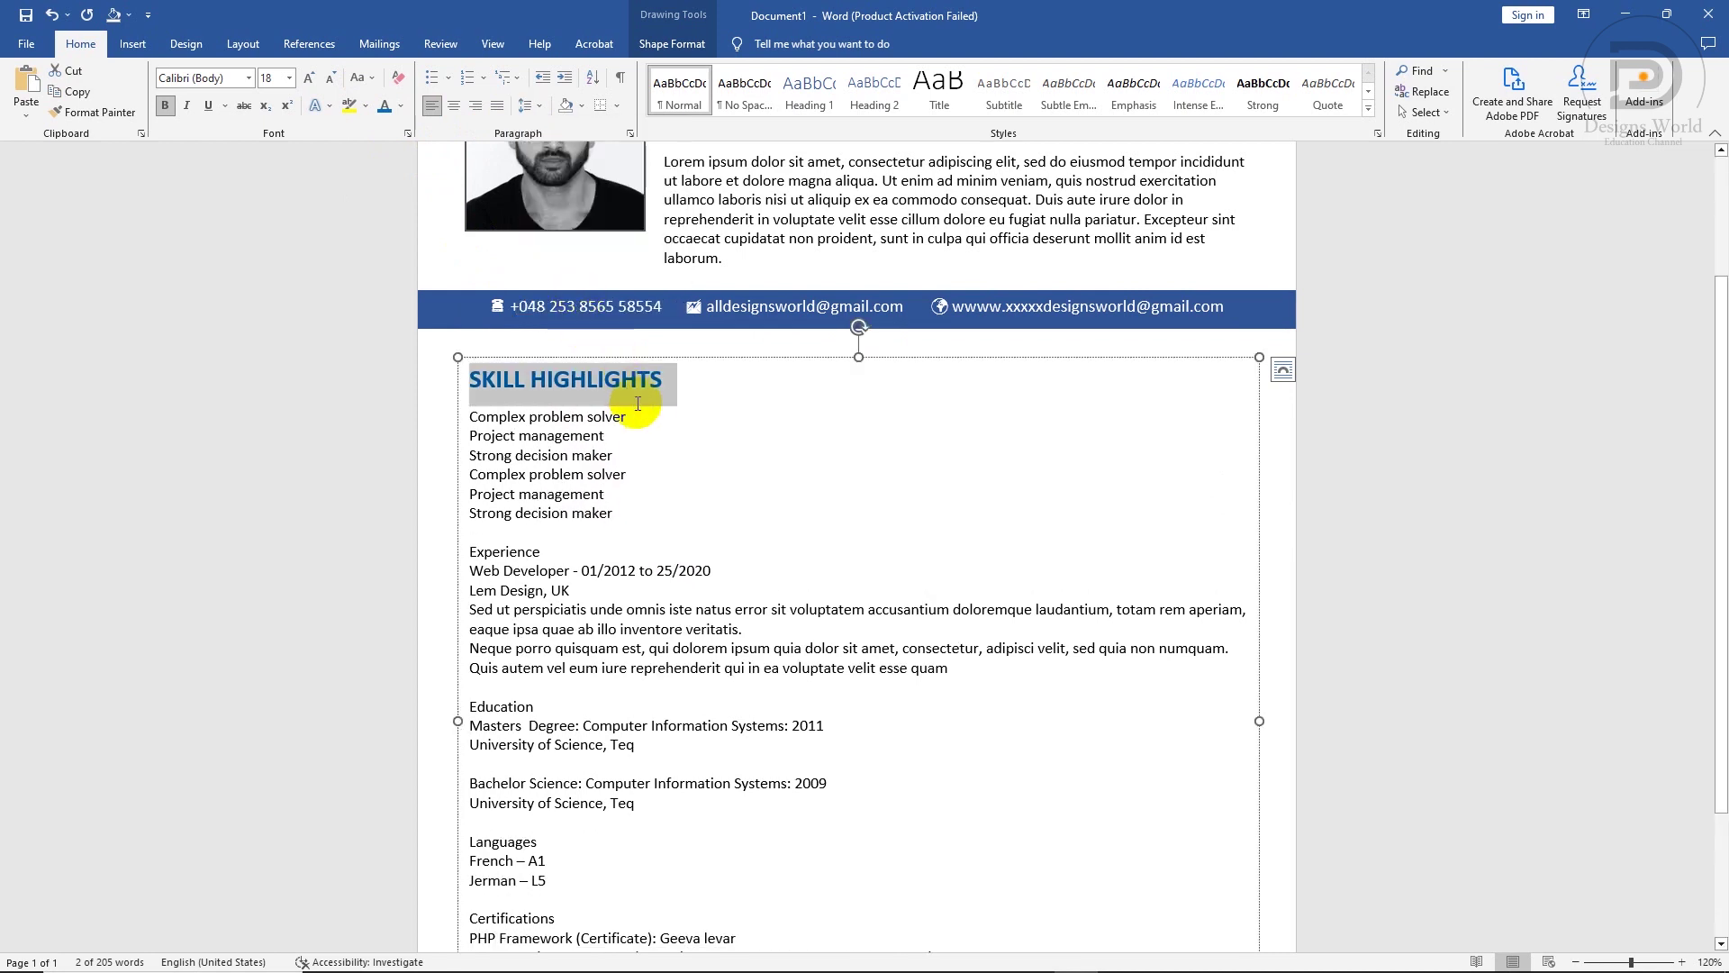
click(657, 383)
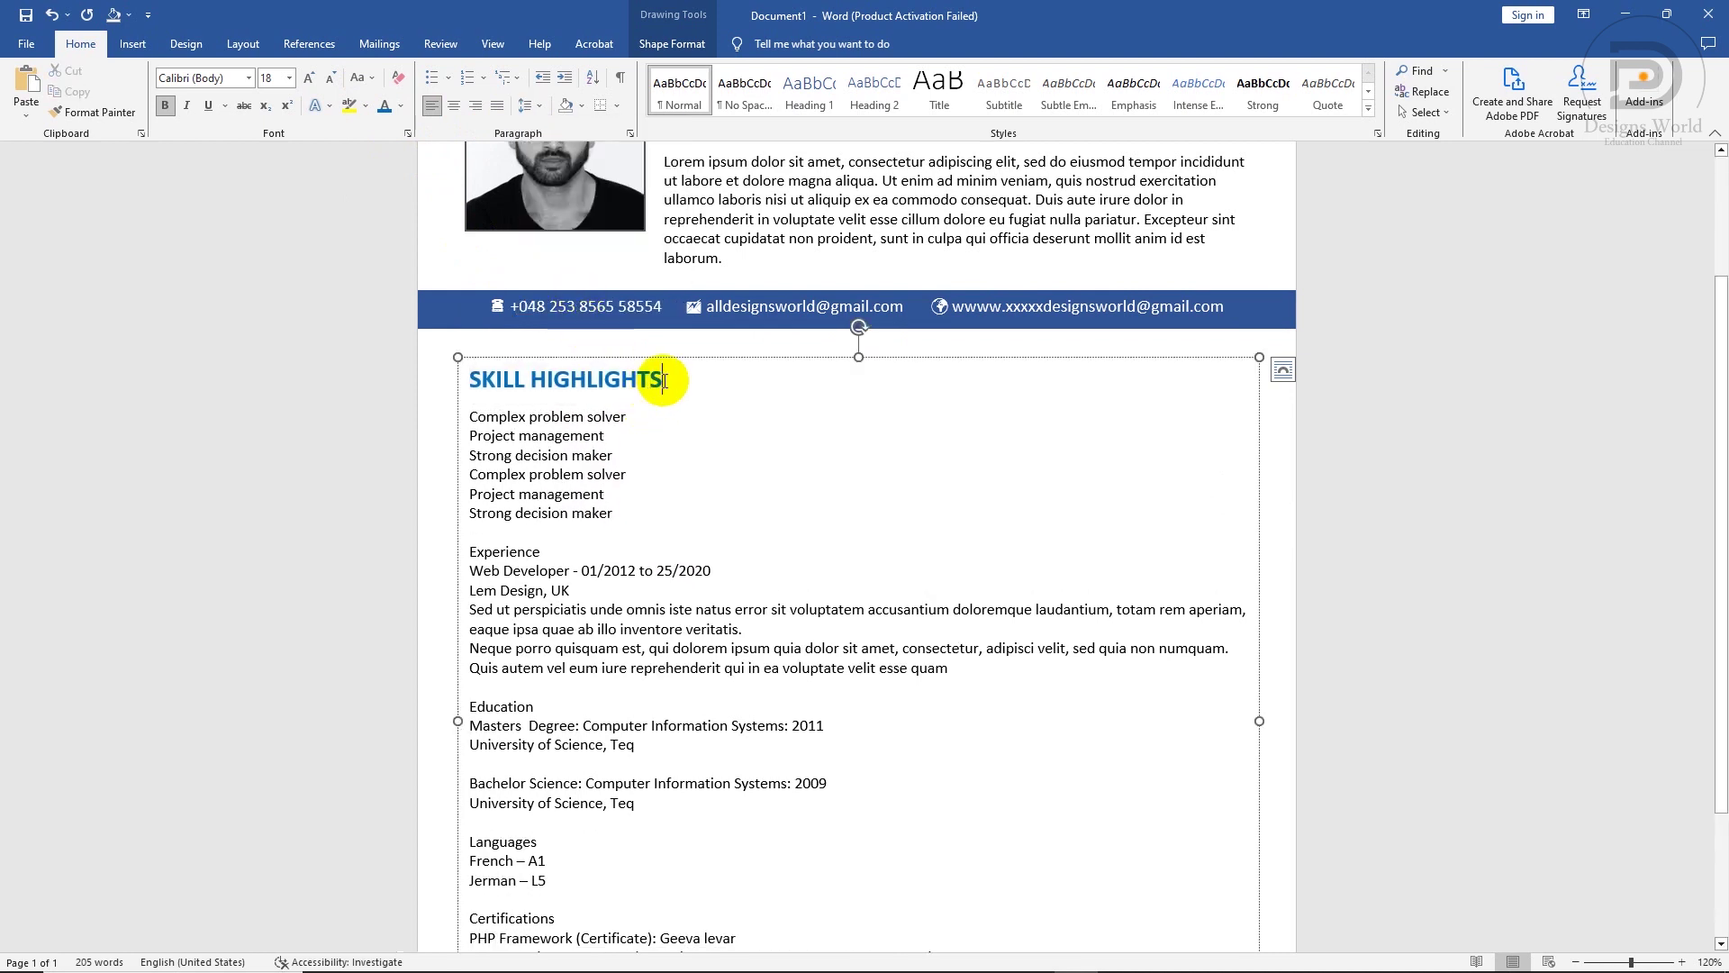
drag(665, 379, 467, 385)
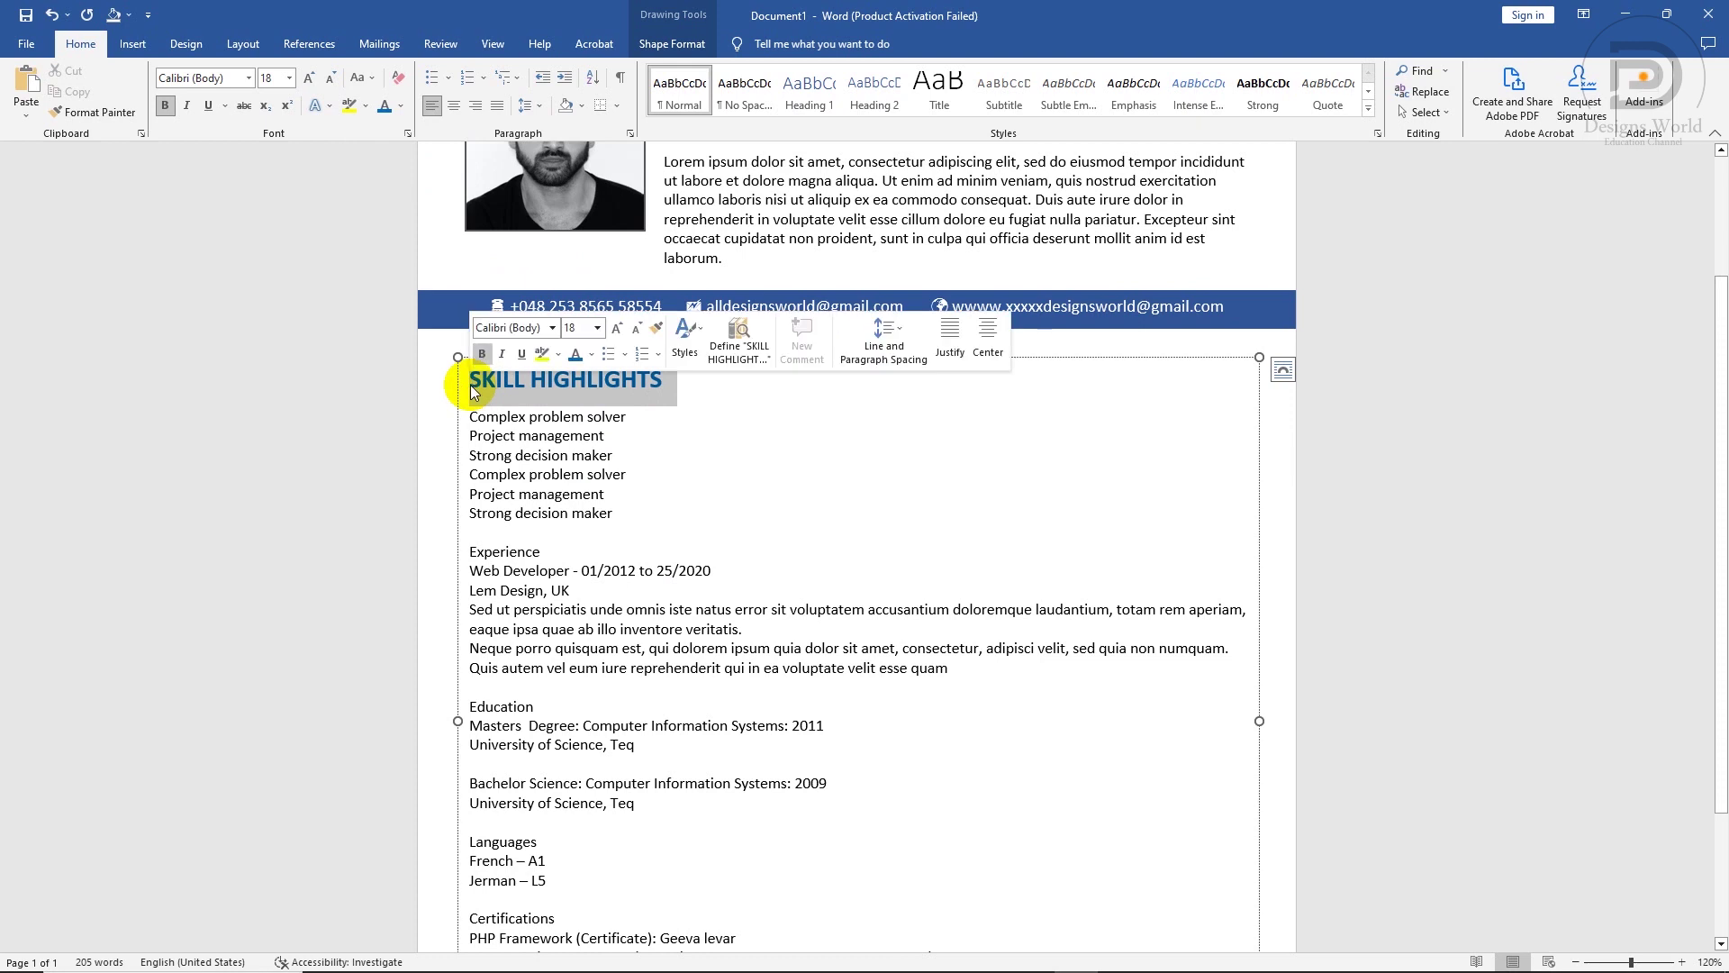
click(580, 112)
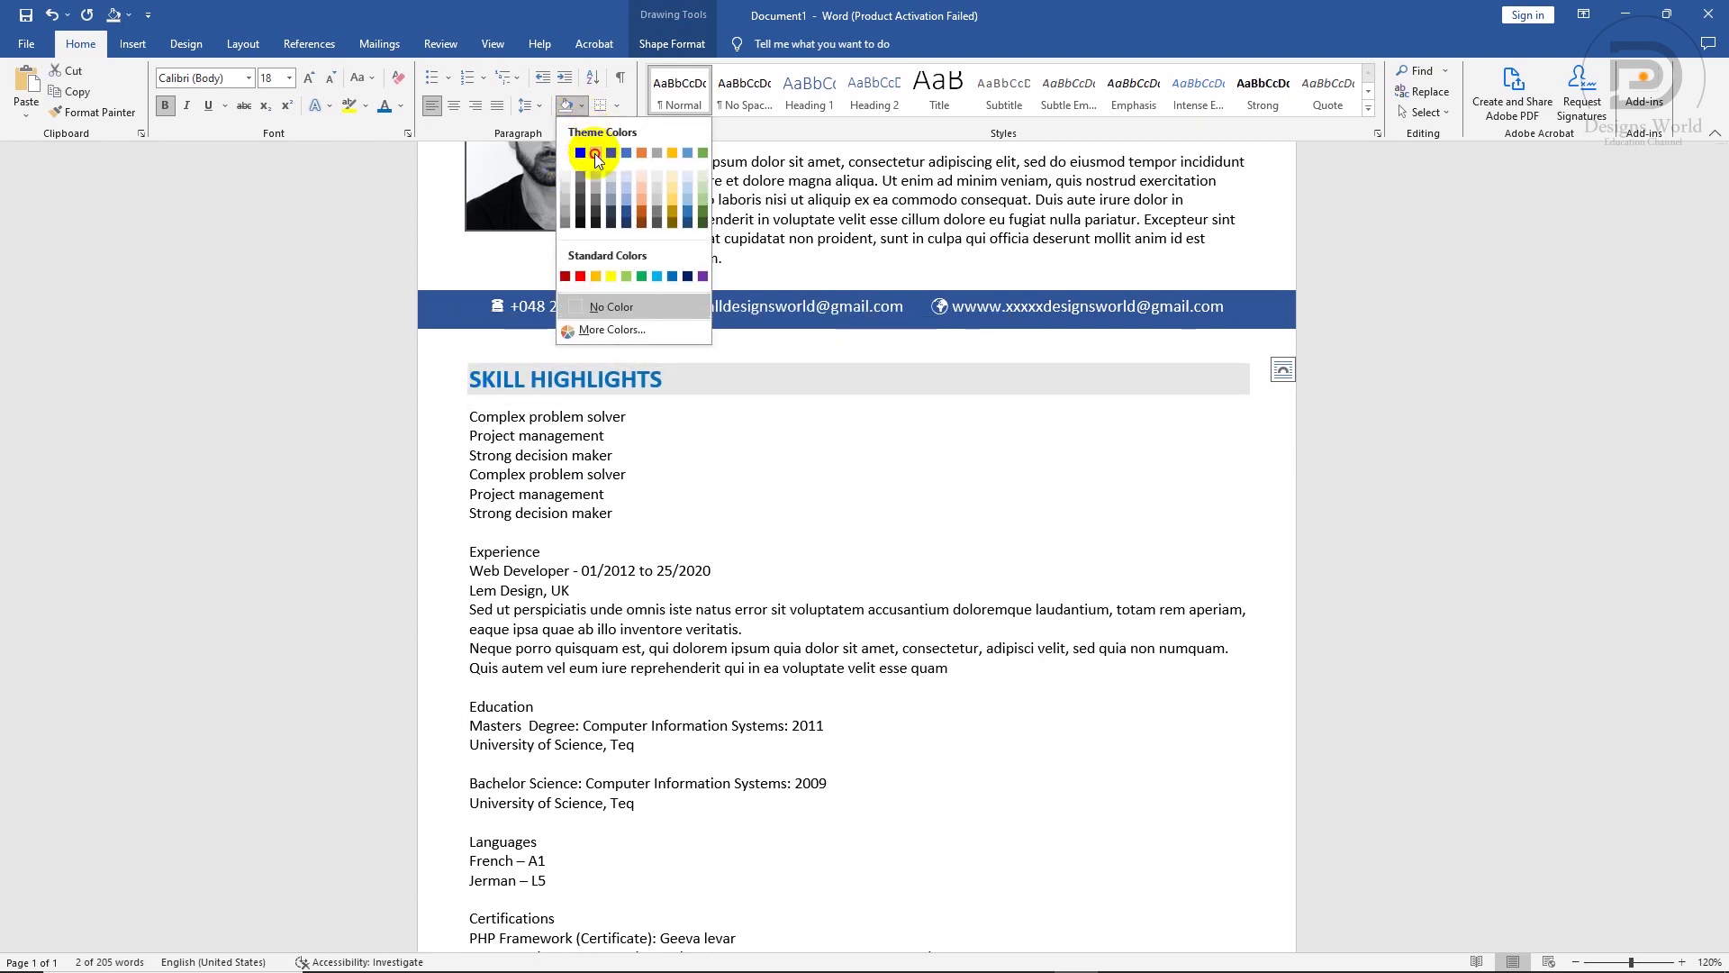
click(595, 154)
click(553, 386)
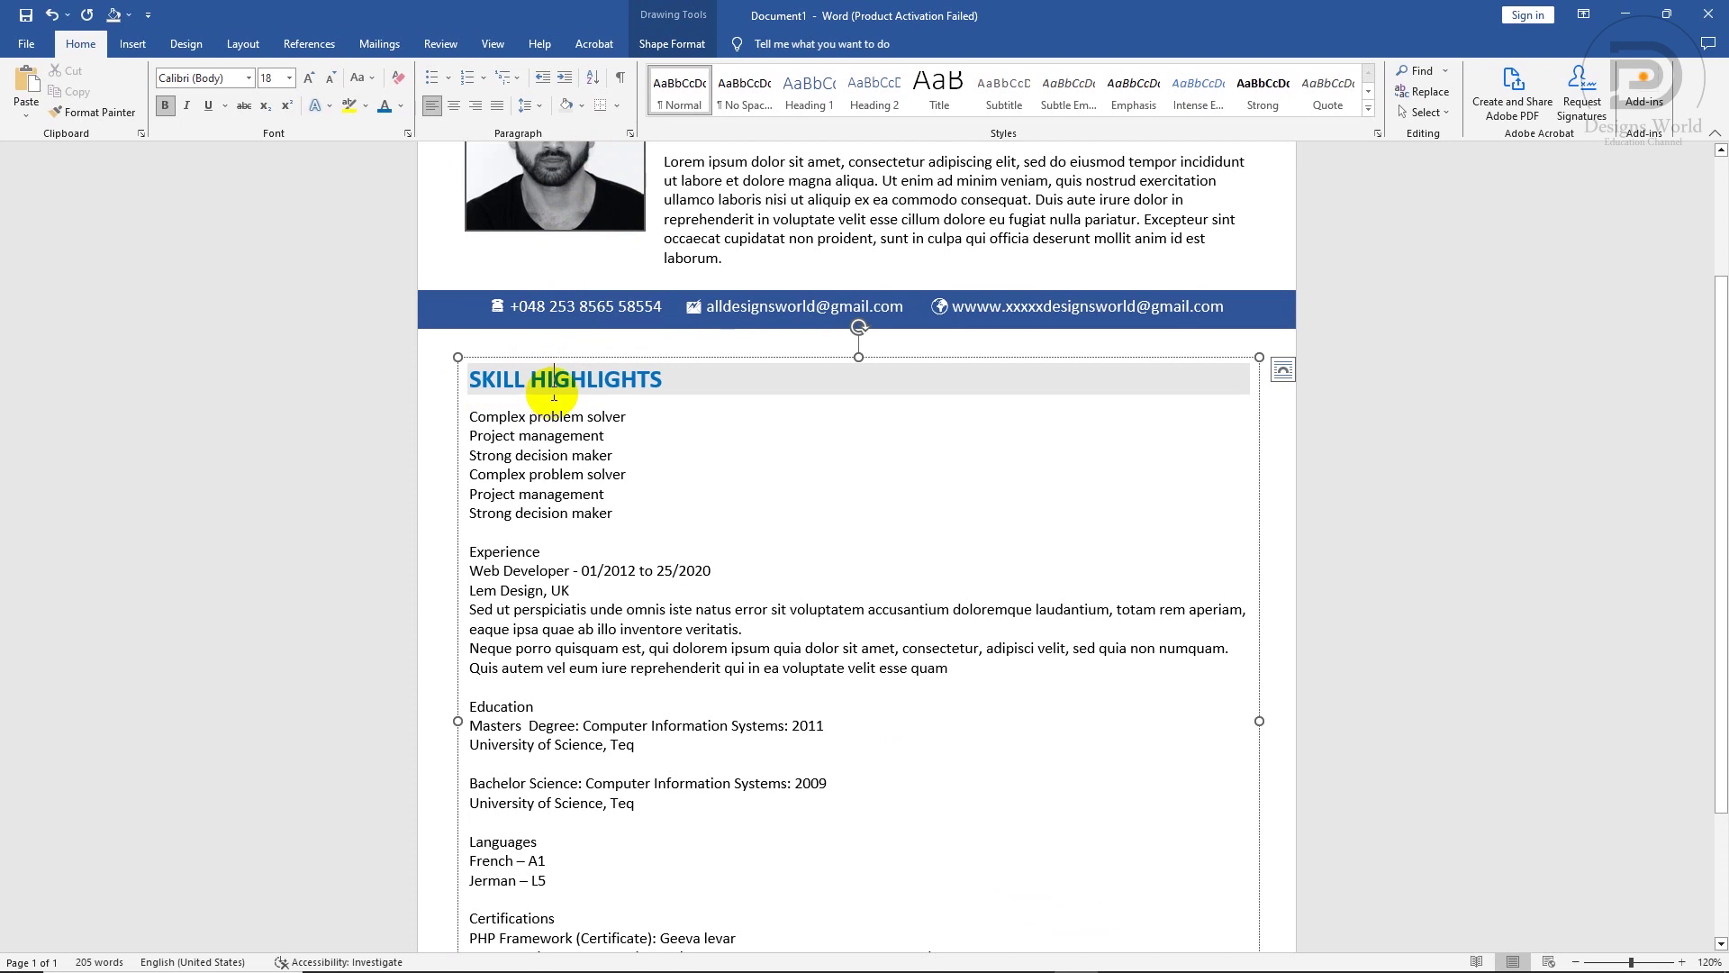
drag(621, 514, 466, 420)
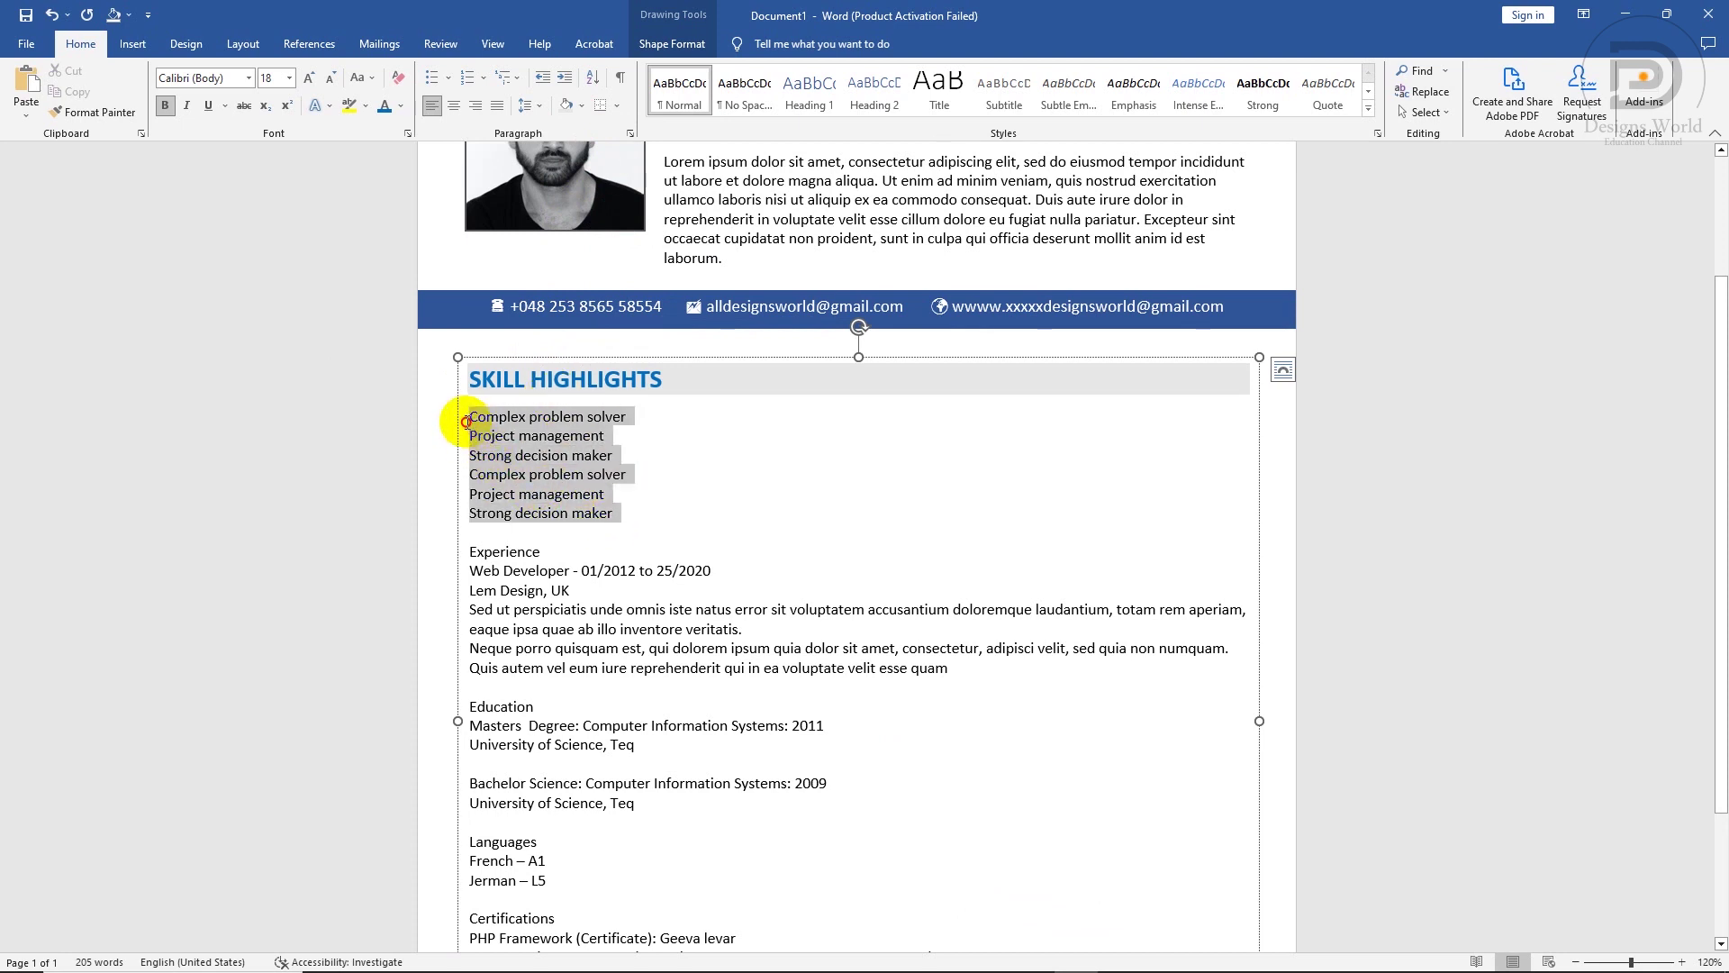
- Convert the six skill lines into a two-column table with no borders
click(134, 45)
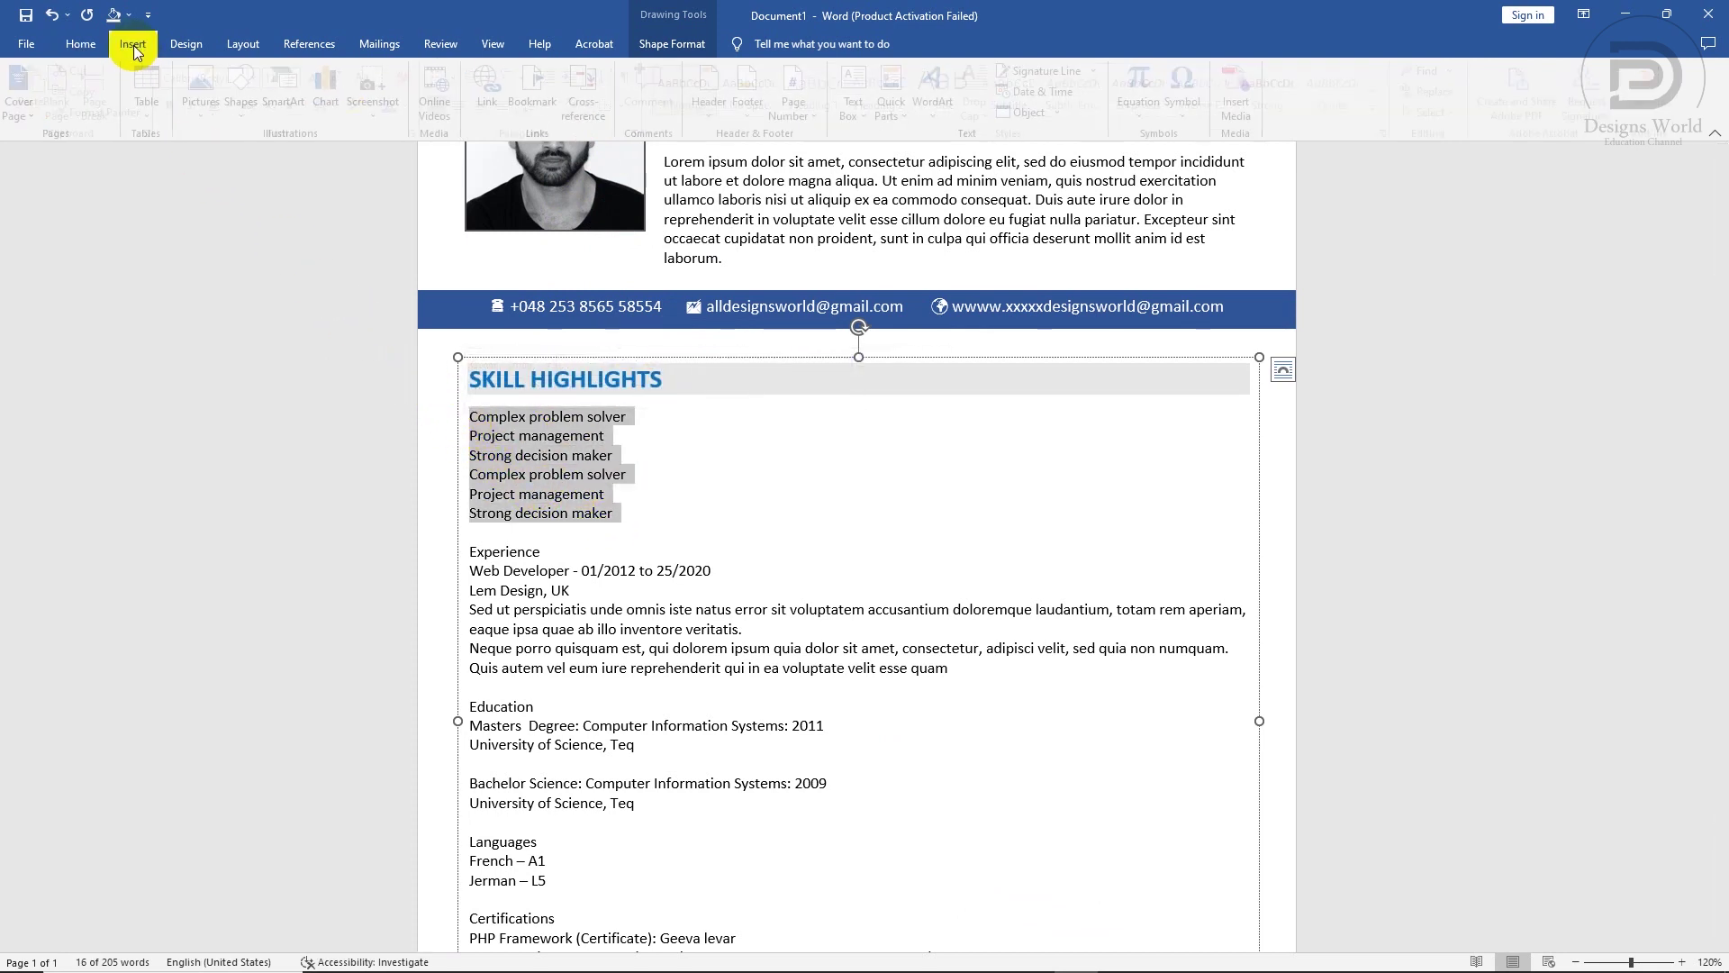
click(154, 110)
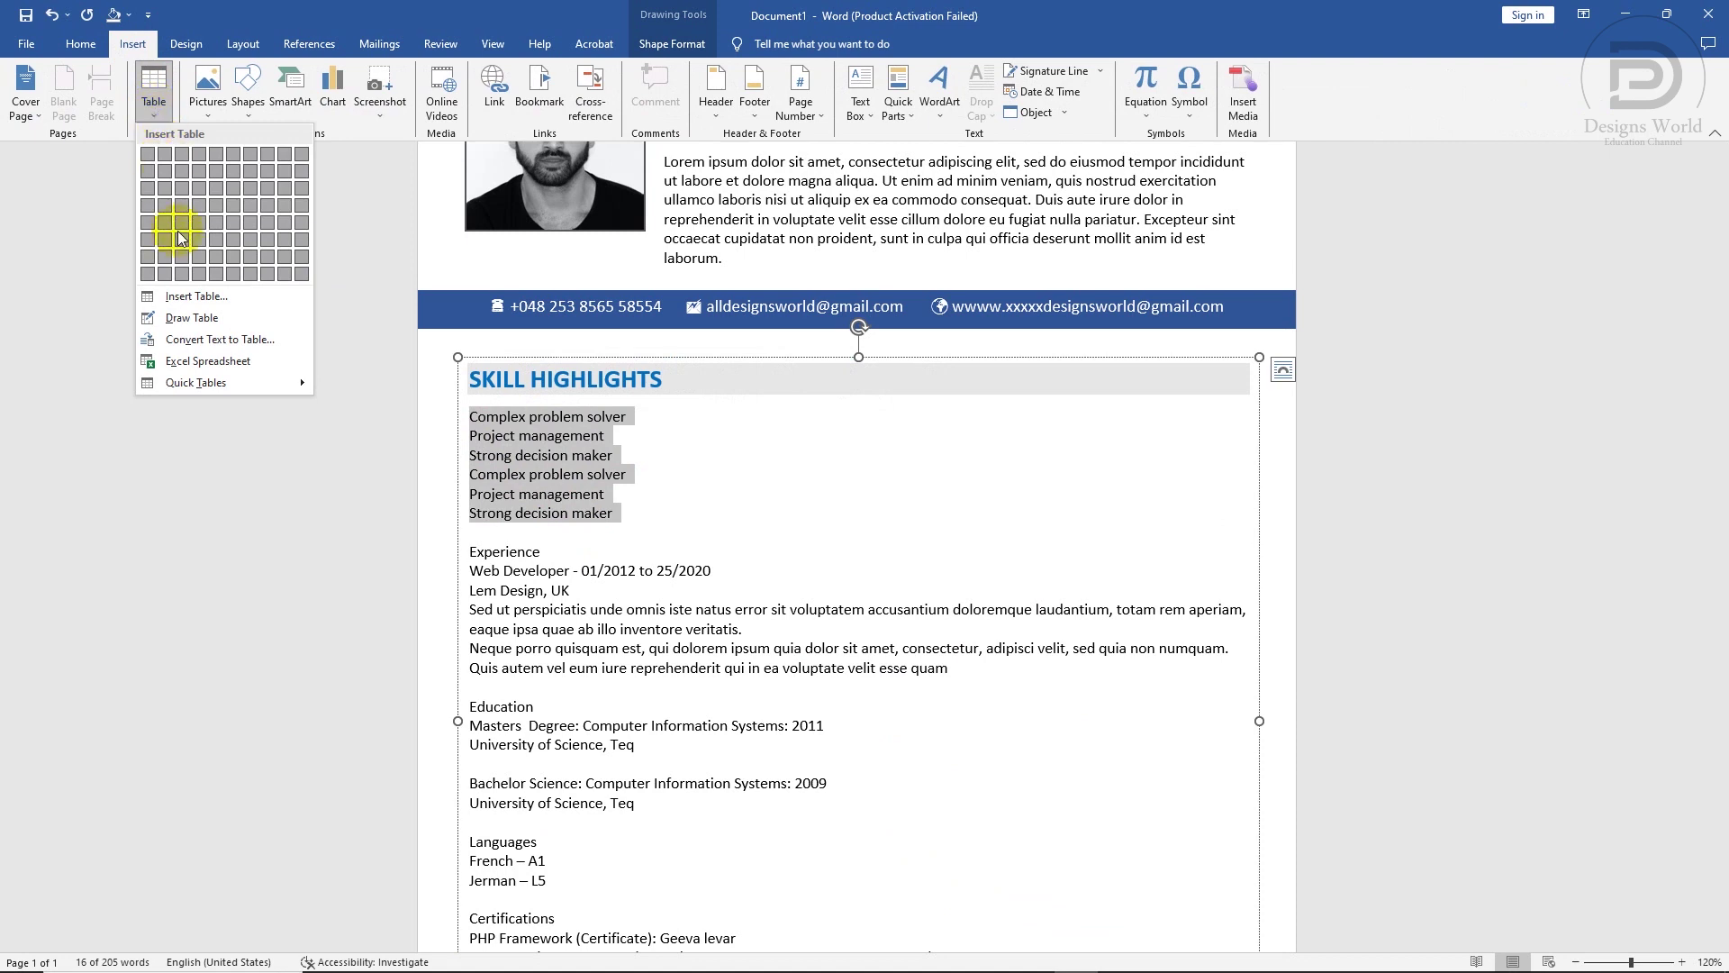
click(205, 339)
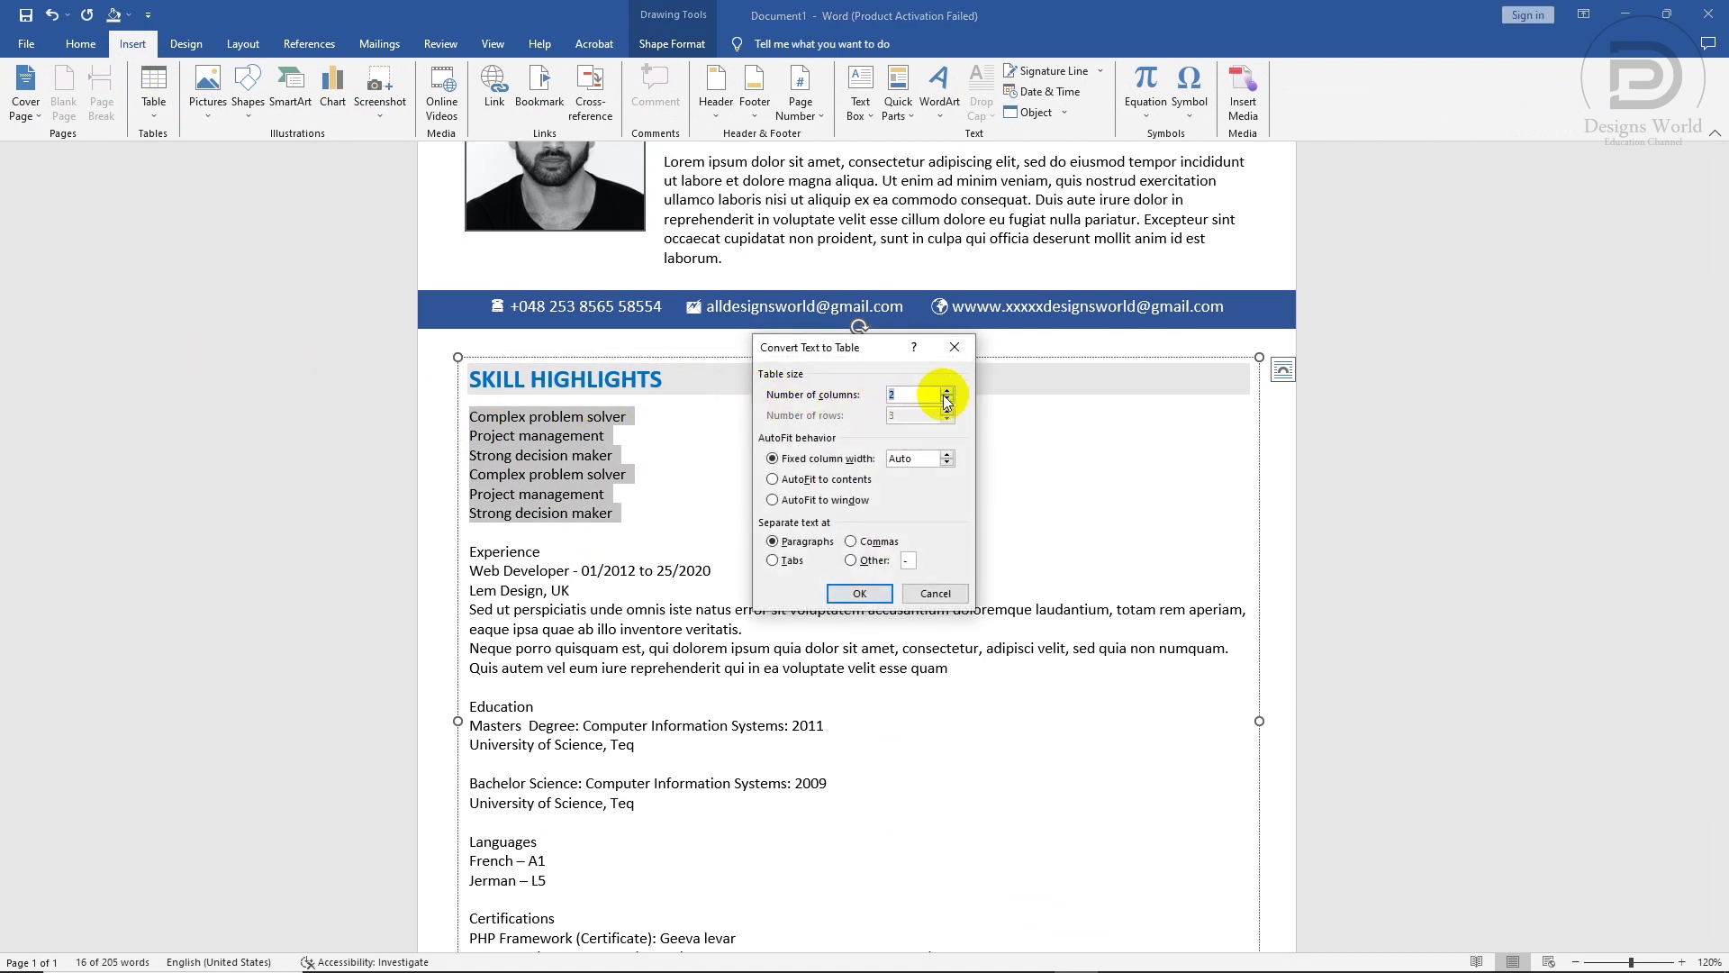
click(859, 593)
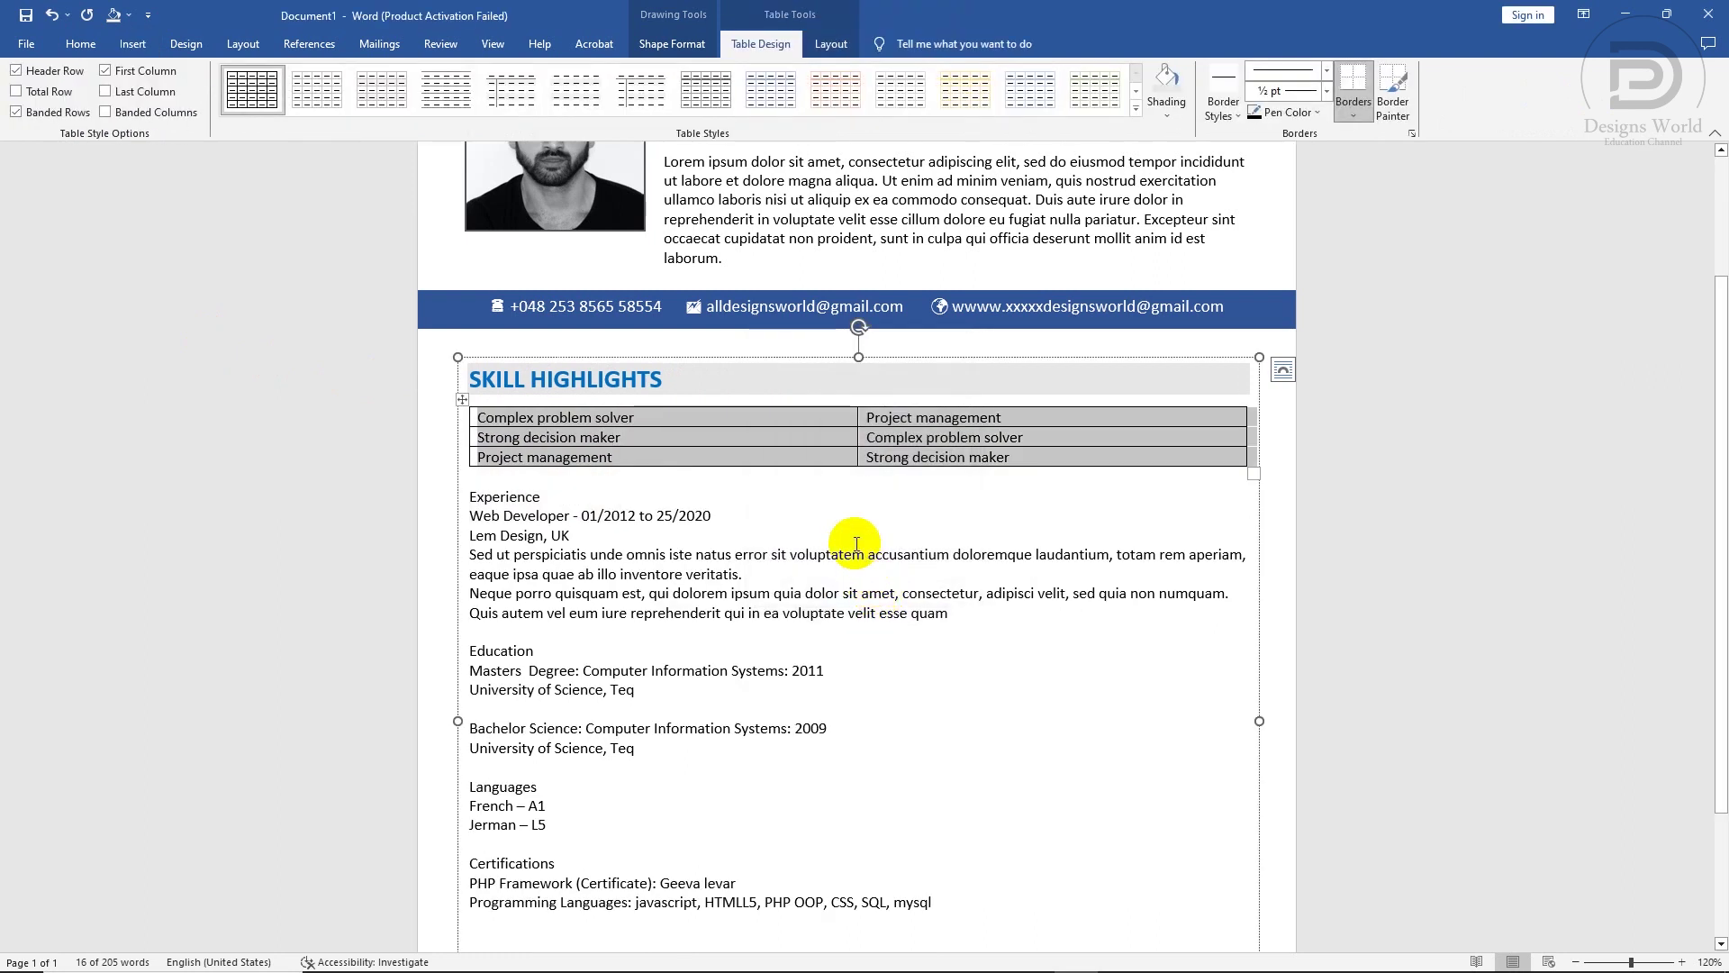
click(1352, 114)
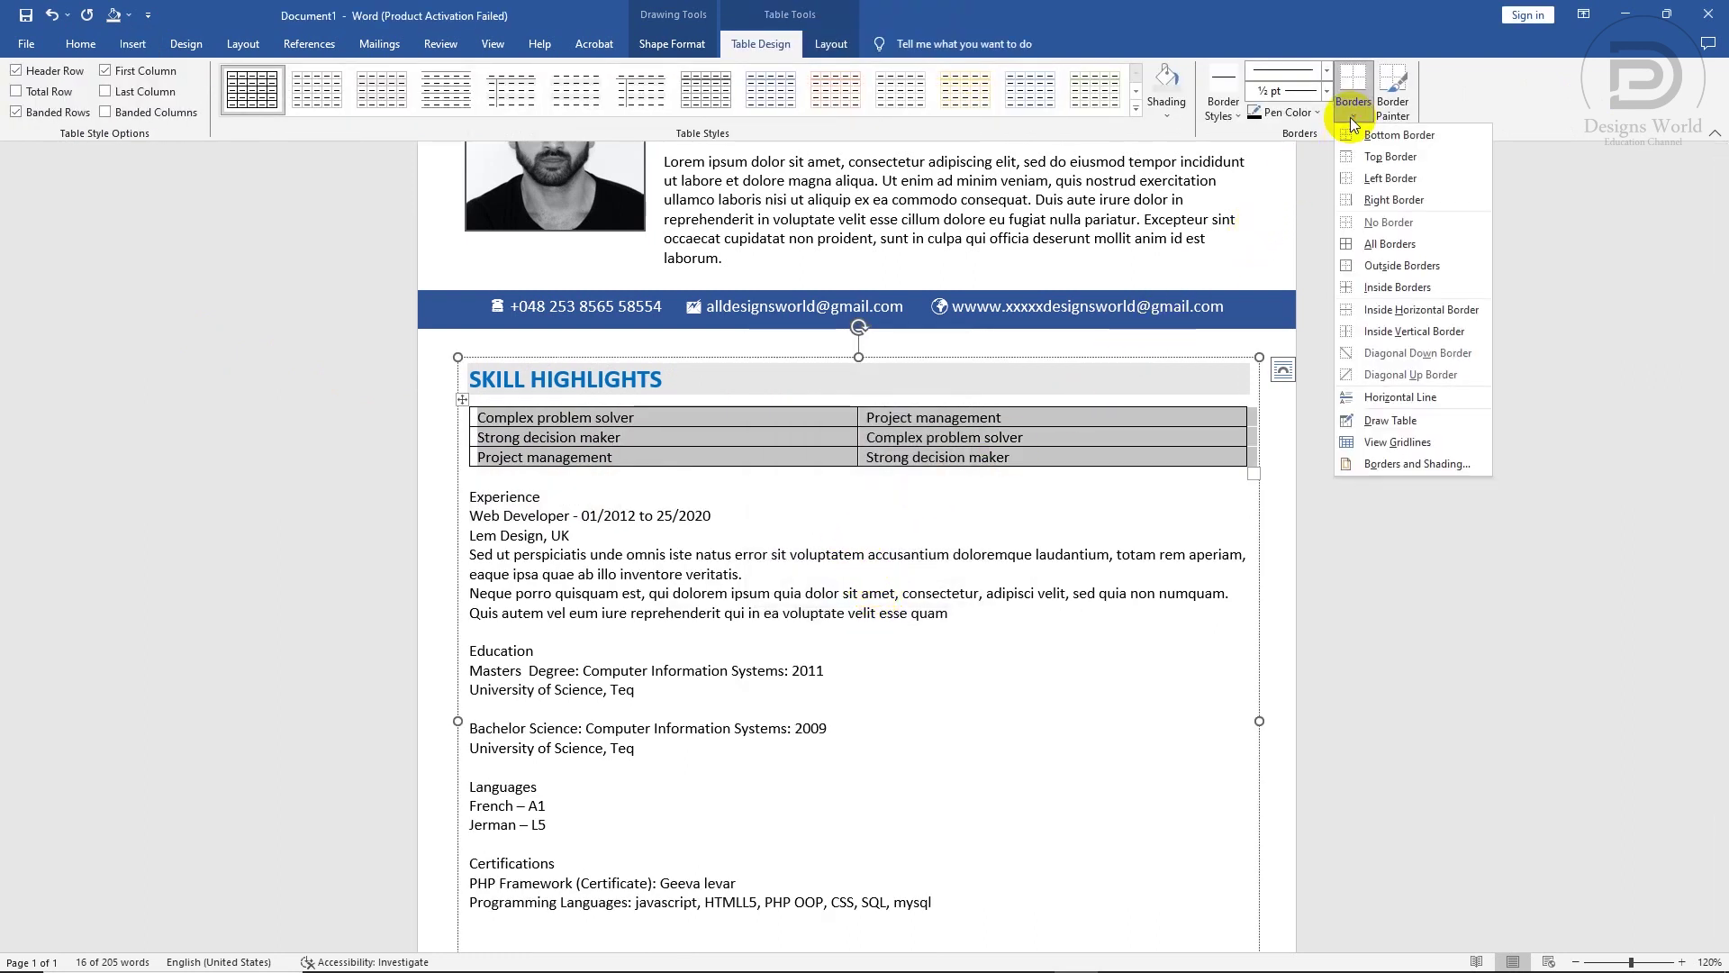
click(1388, 221)
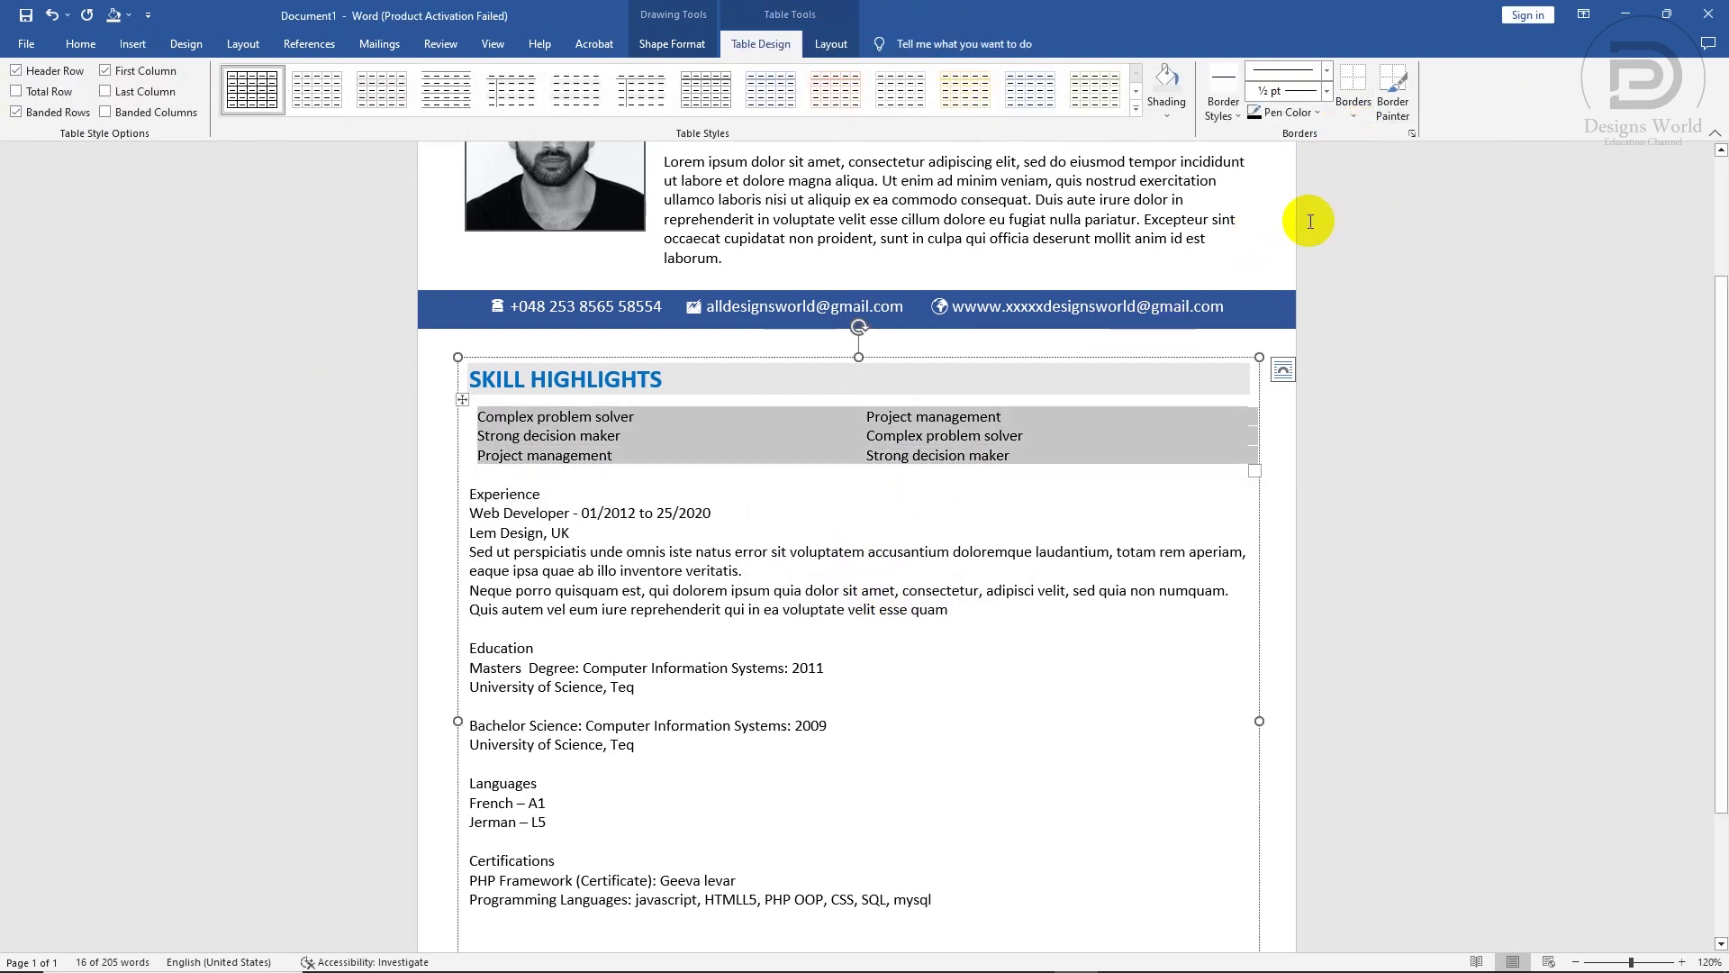
- Apply solid round bullets to the skill table items
click(94, 47)
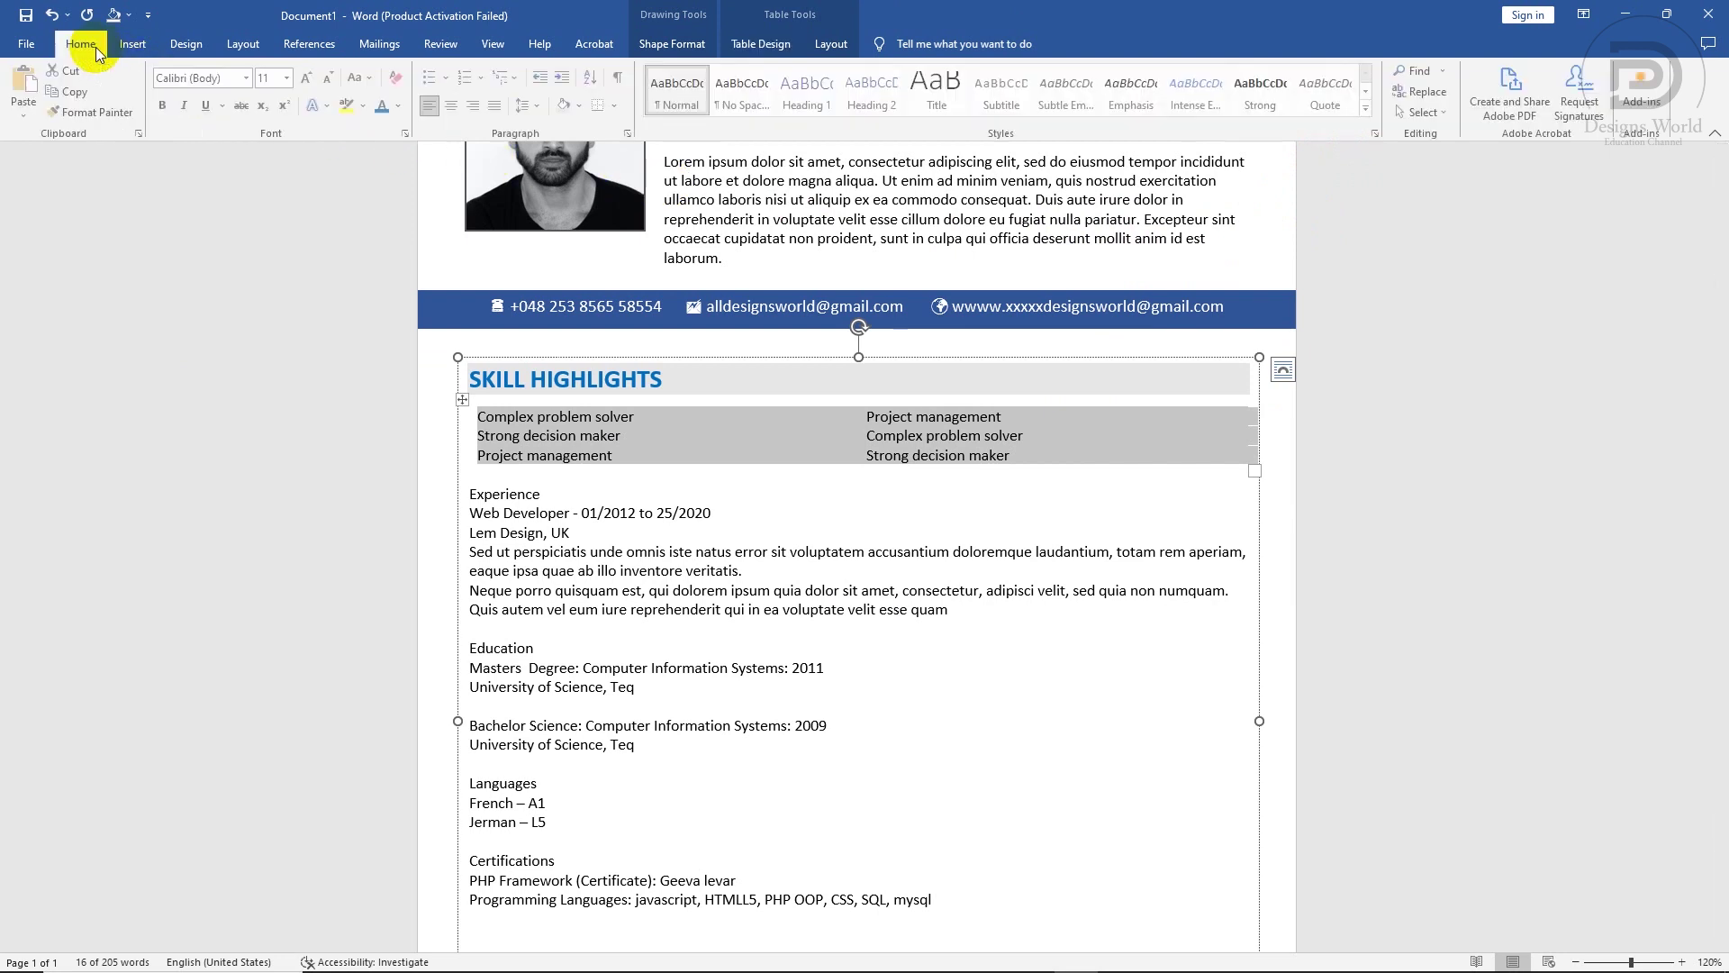
click(444, 81)
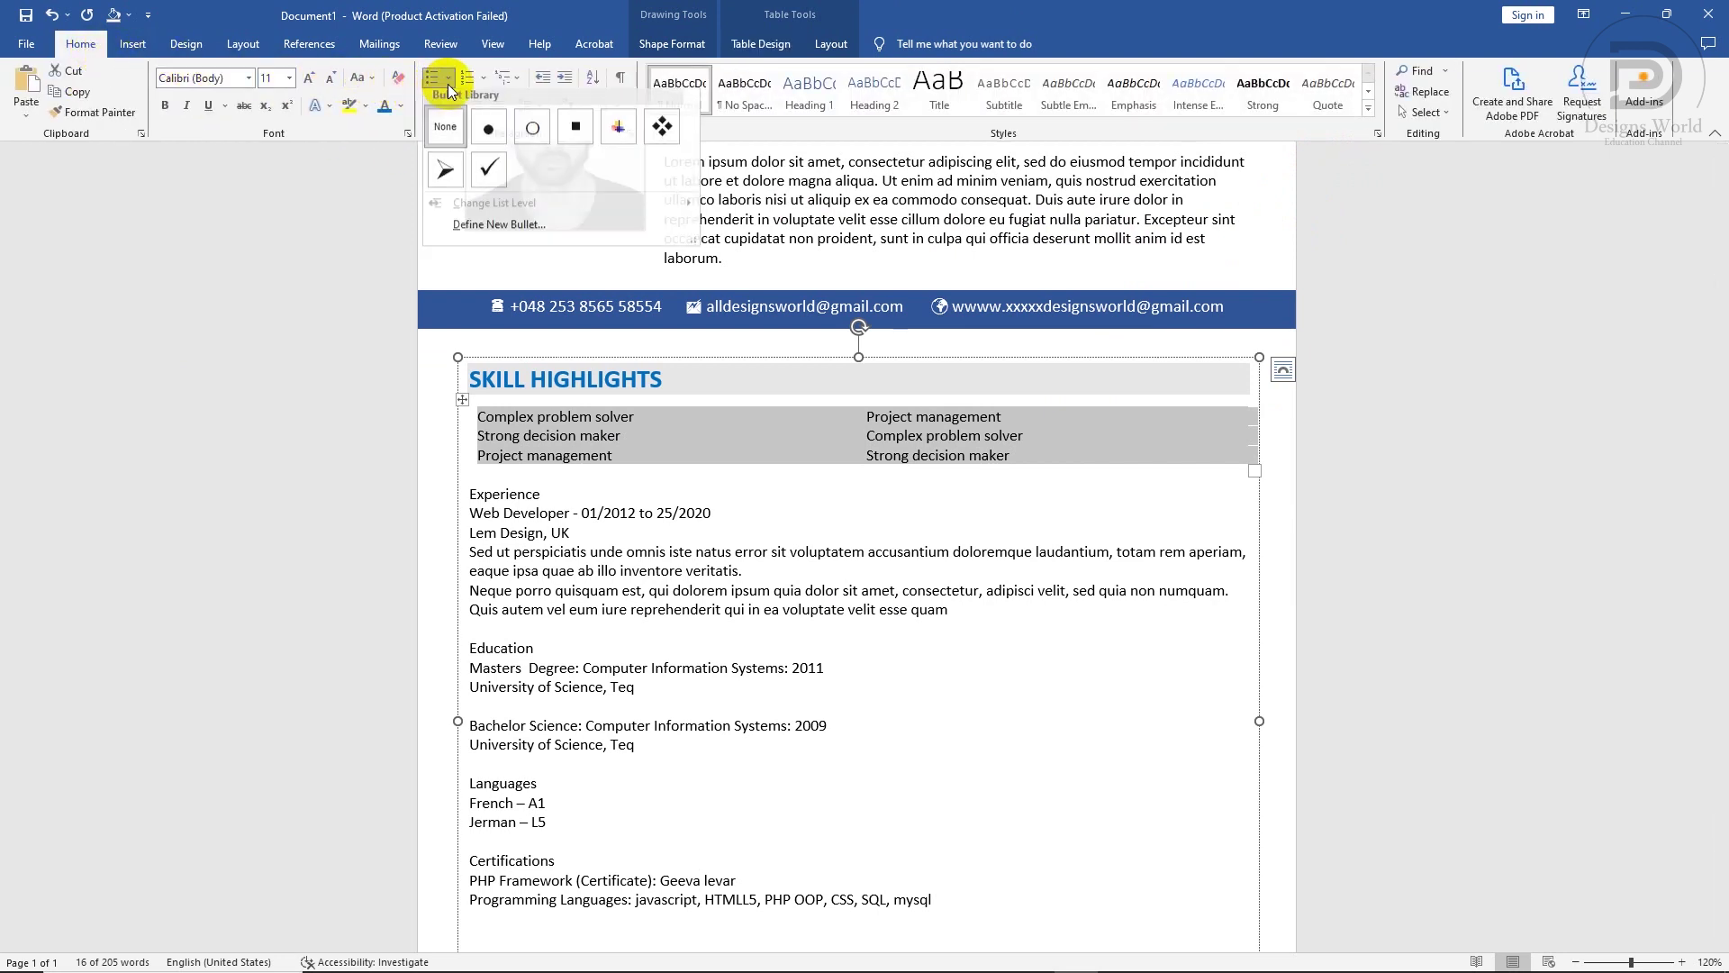
click(495, 136)
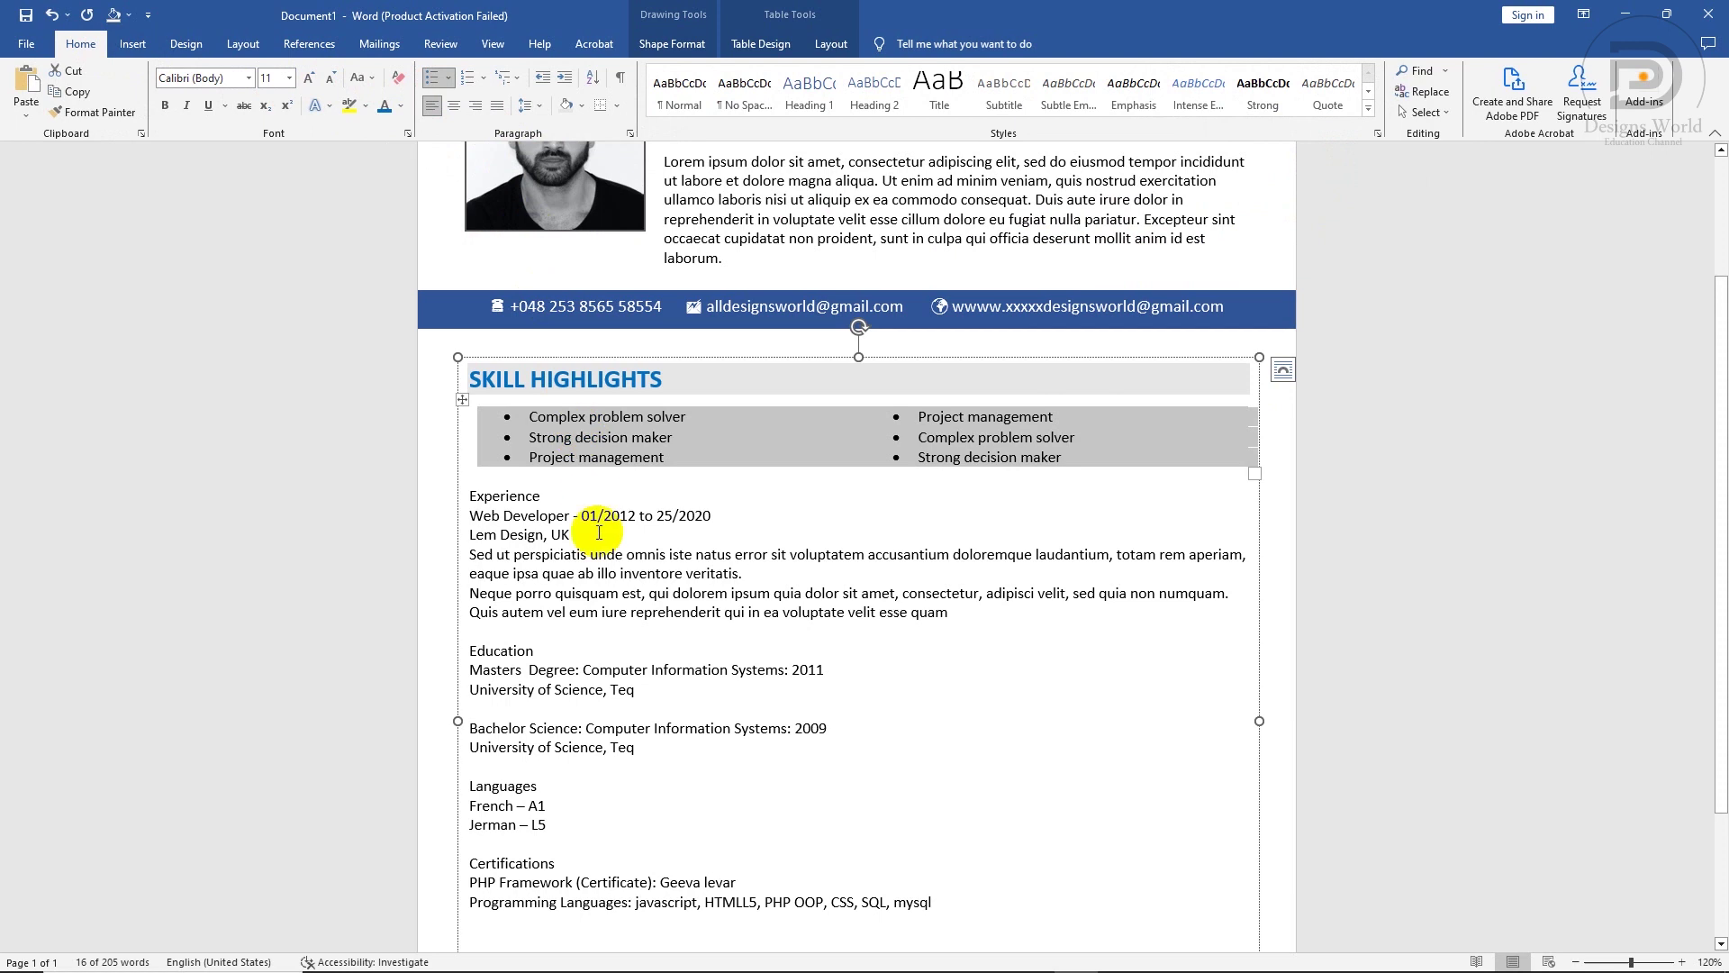
click(609, 592)
scroll(627, 587, down, 2)
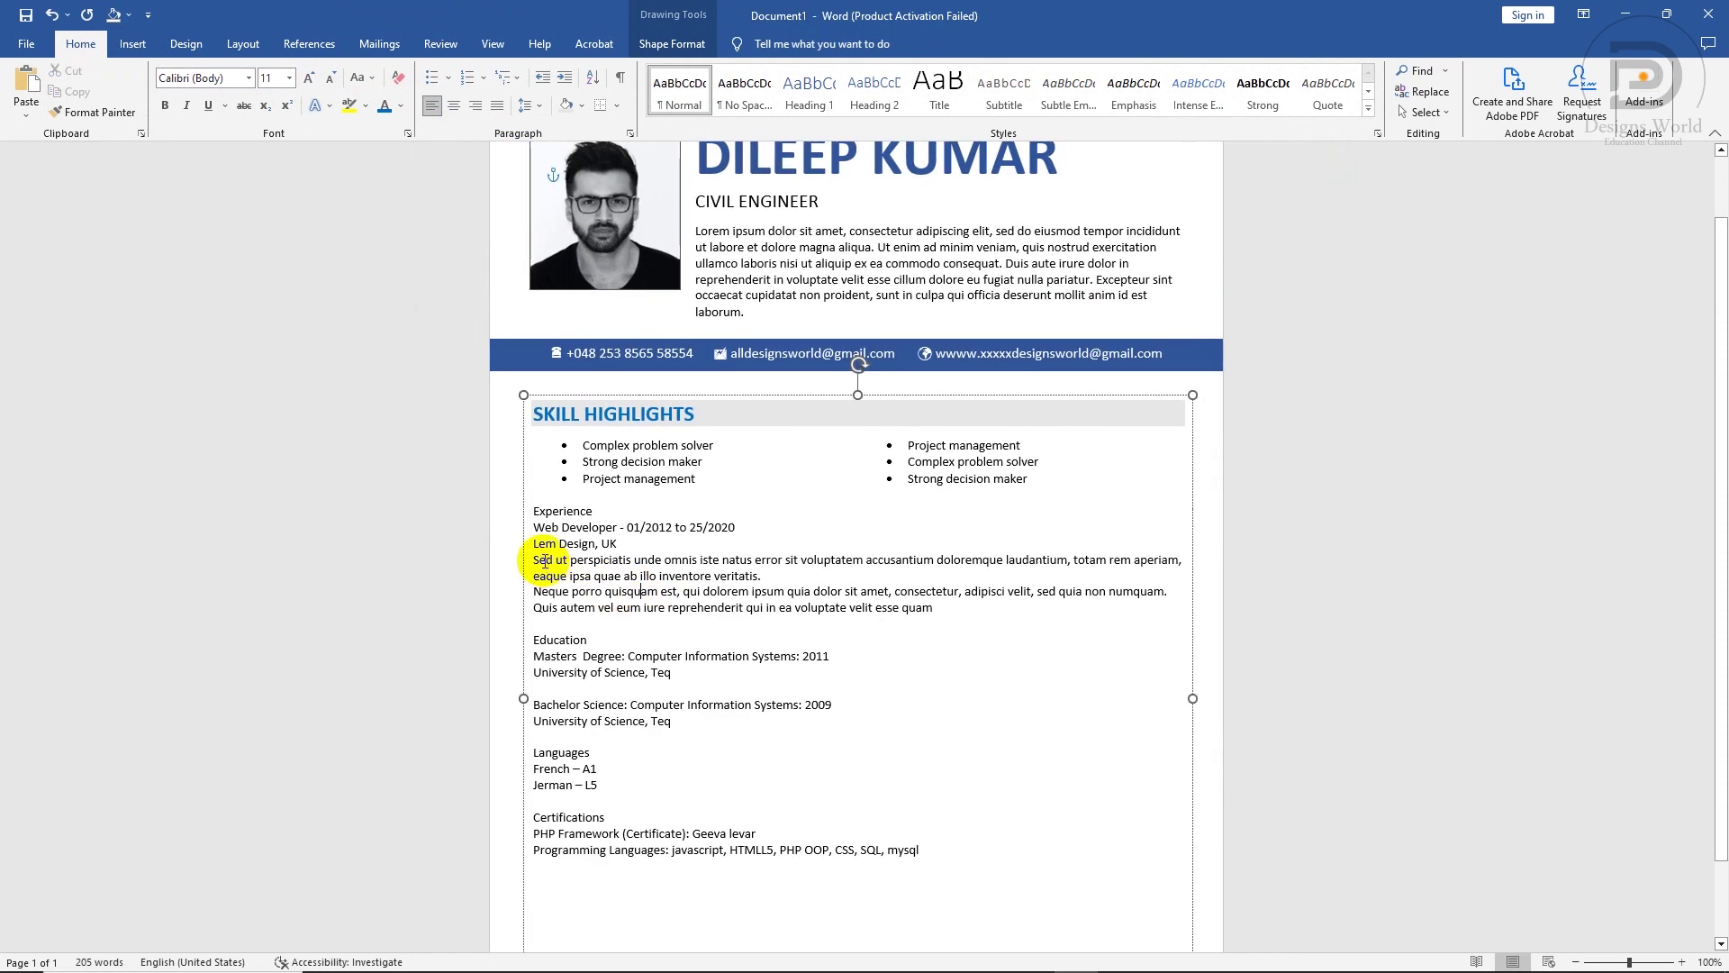
- Make the Experience heading bold, 18 pt and UPPERCASE
drag(592, 511, 547, 511)
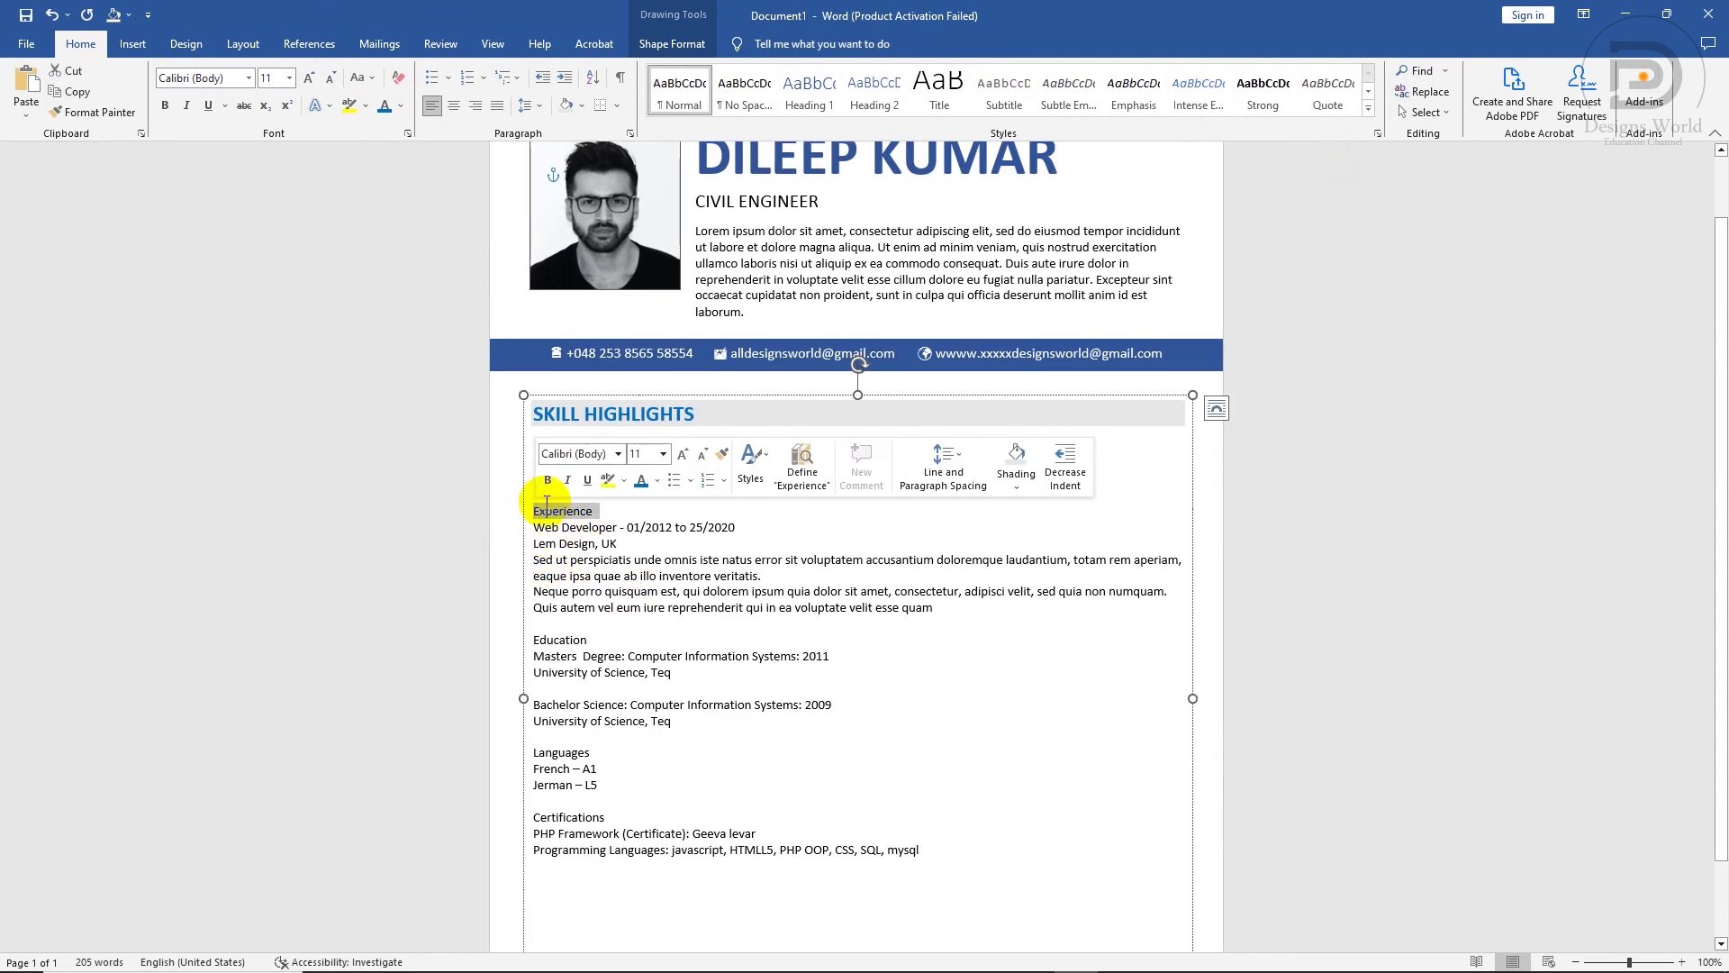
click(547, 479)
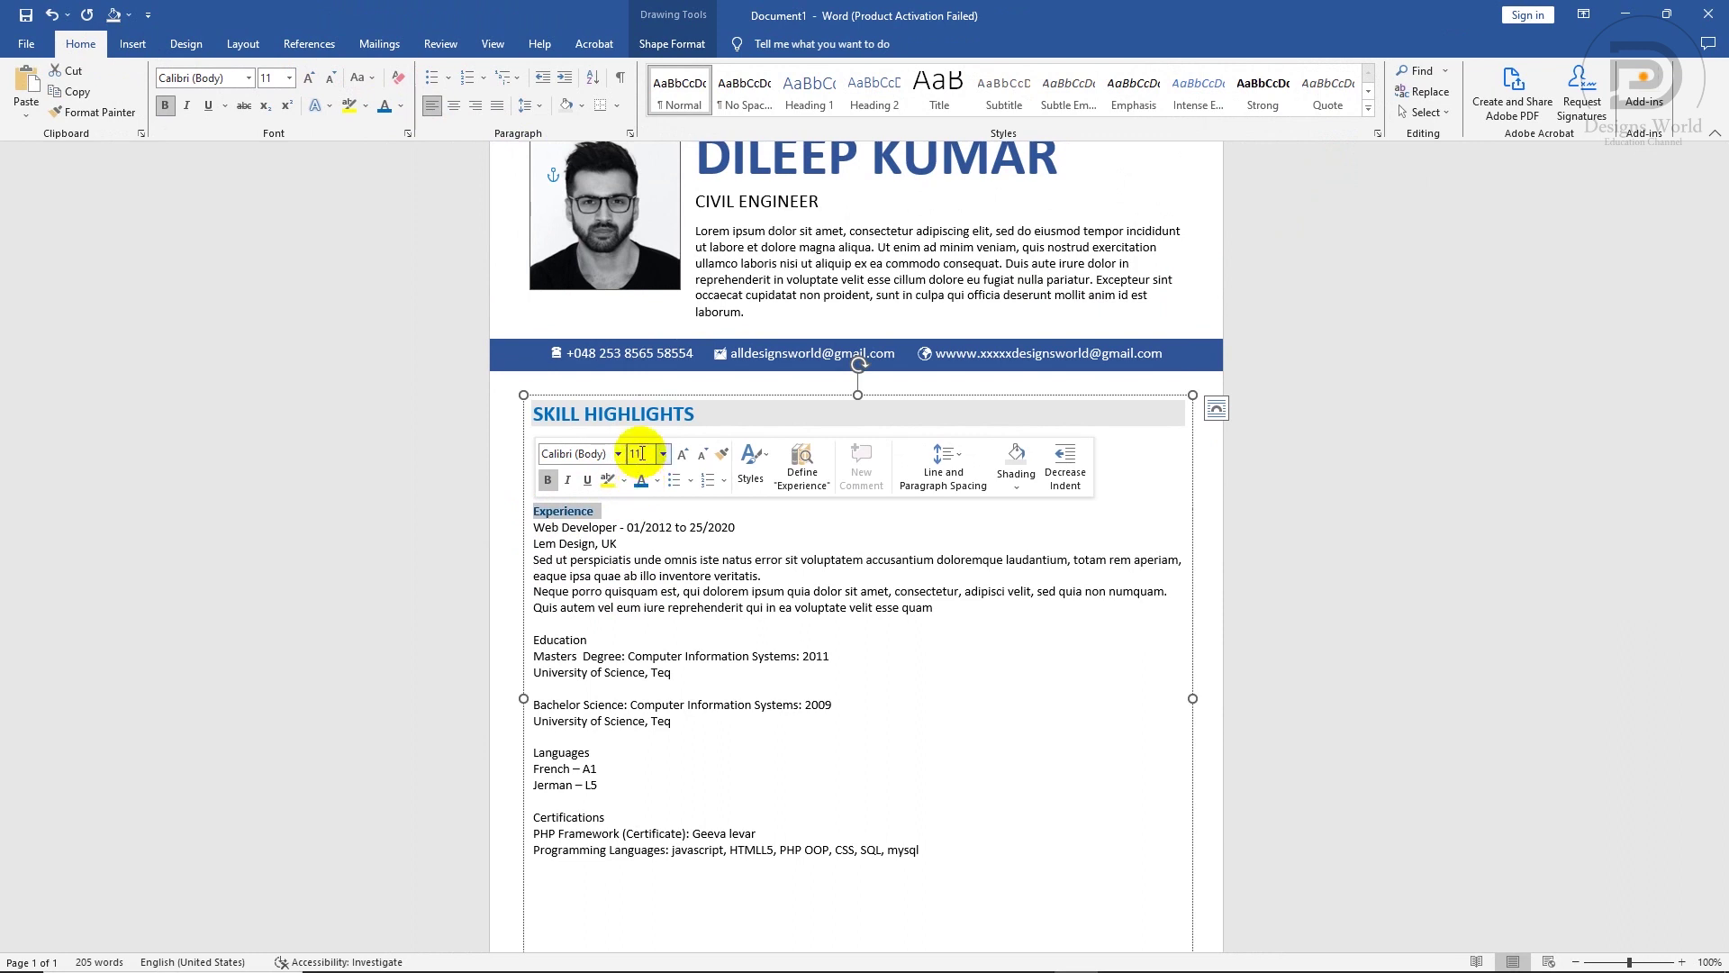
text(18)
key(Return)
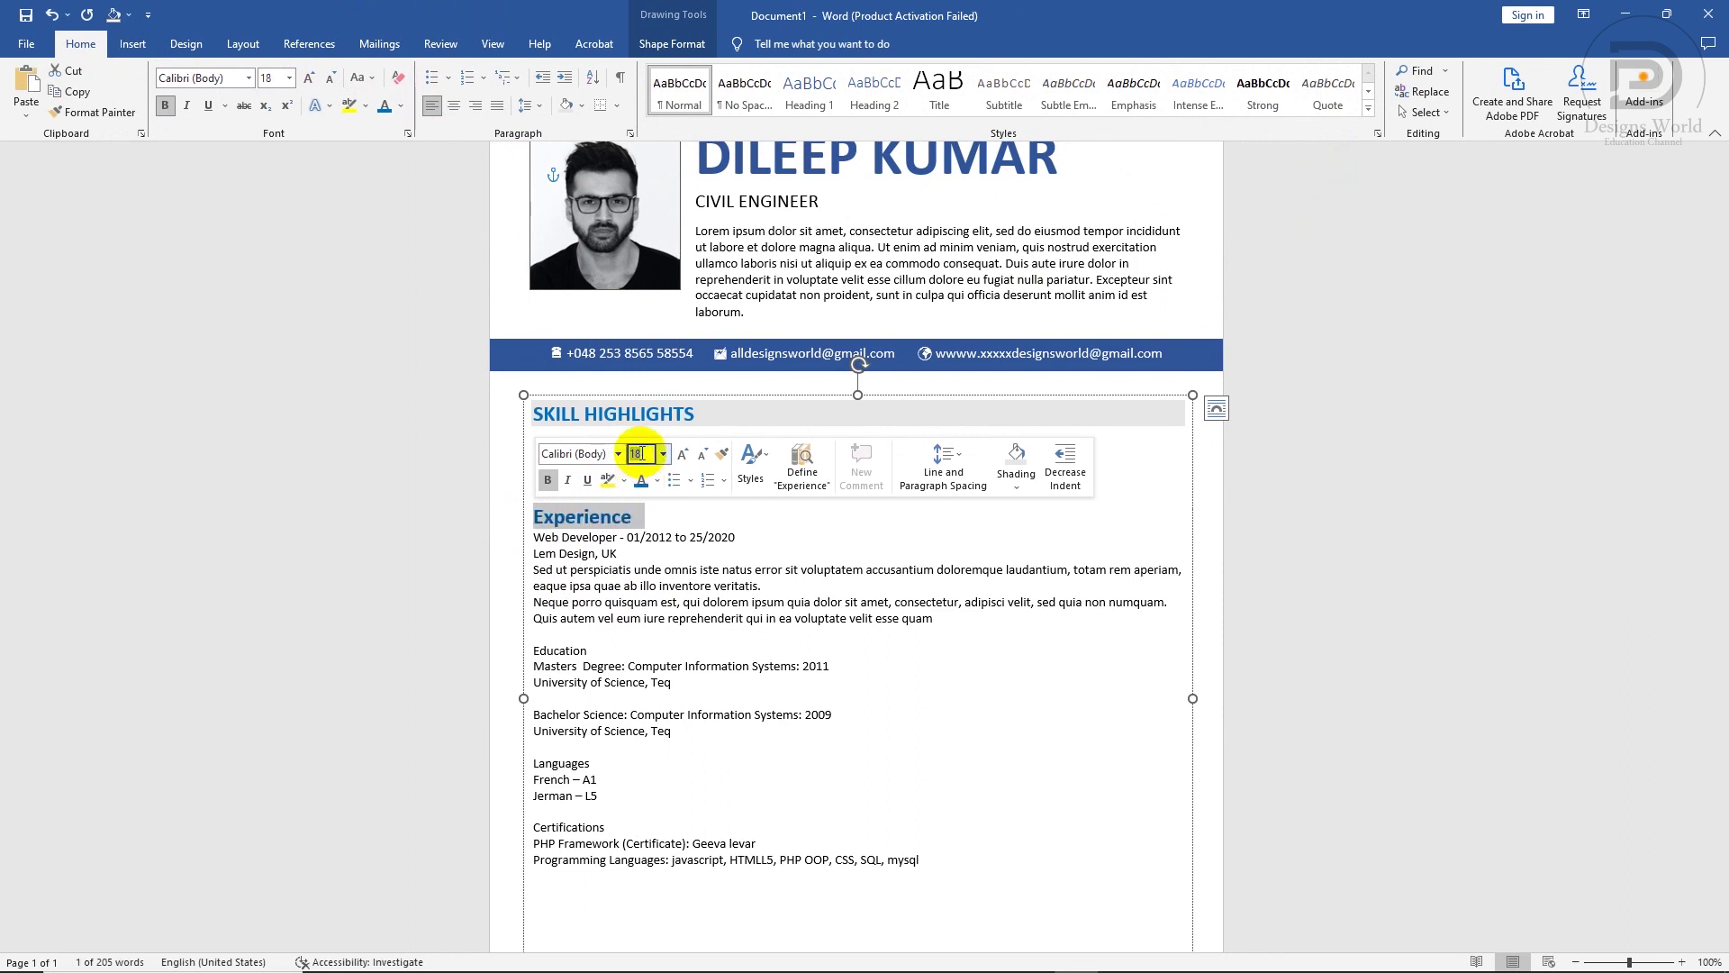
click(371, 79)
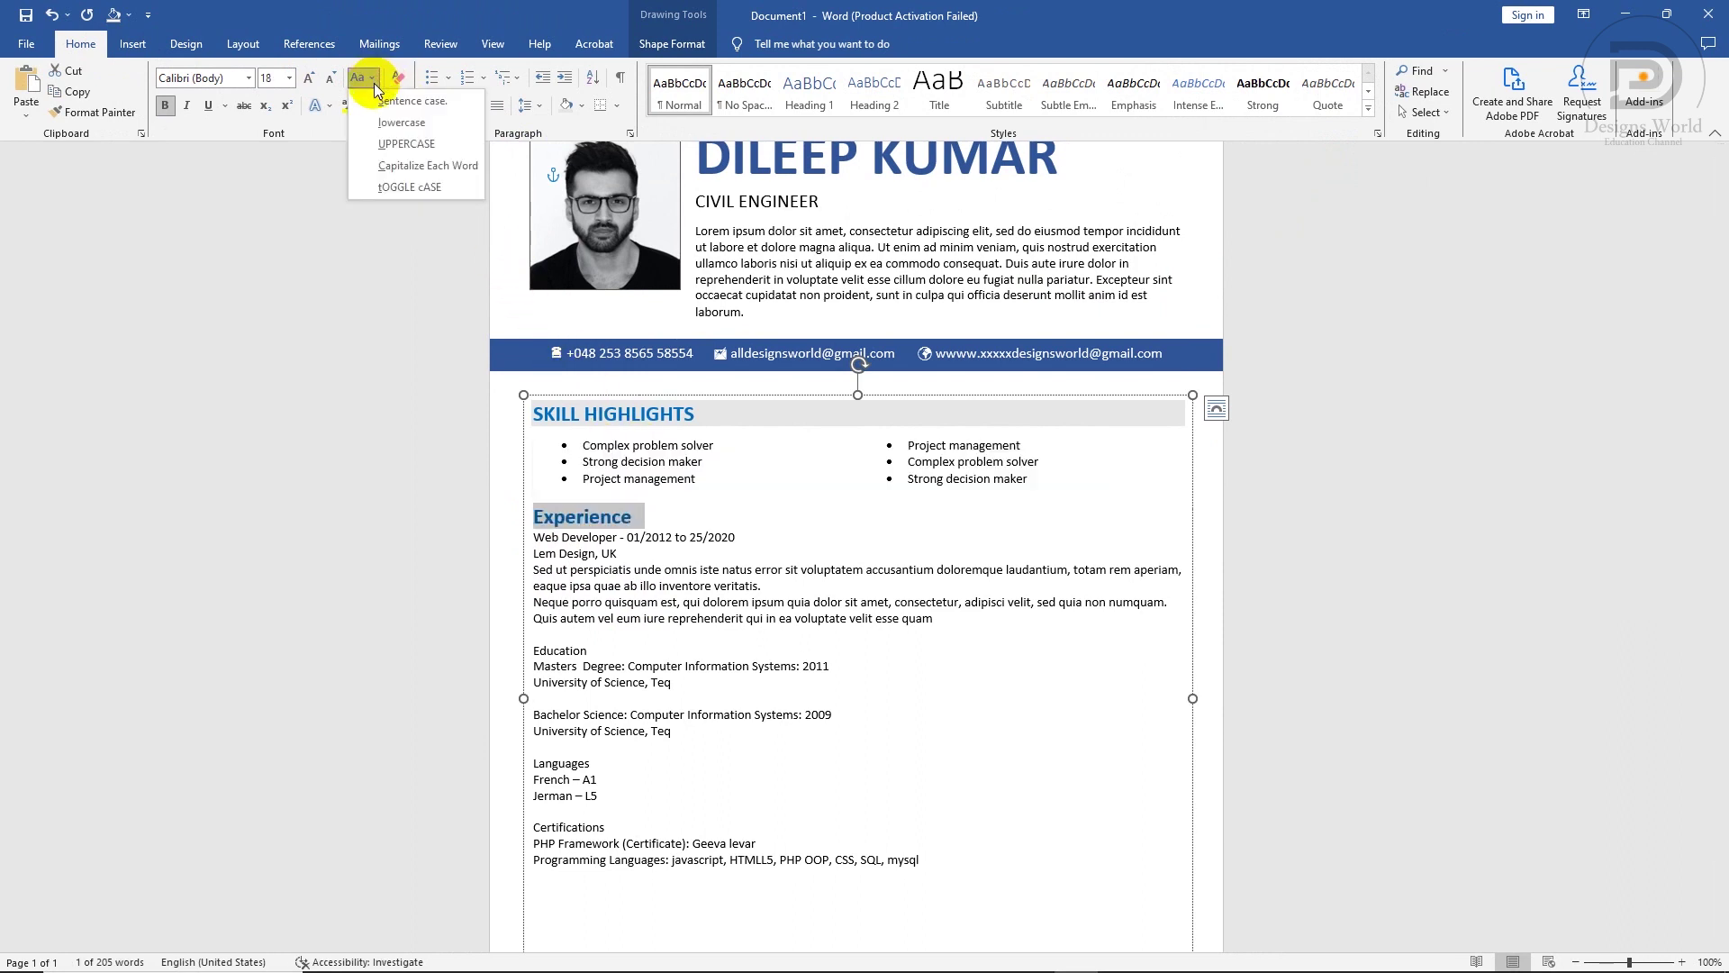
click(393, 143)
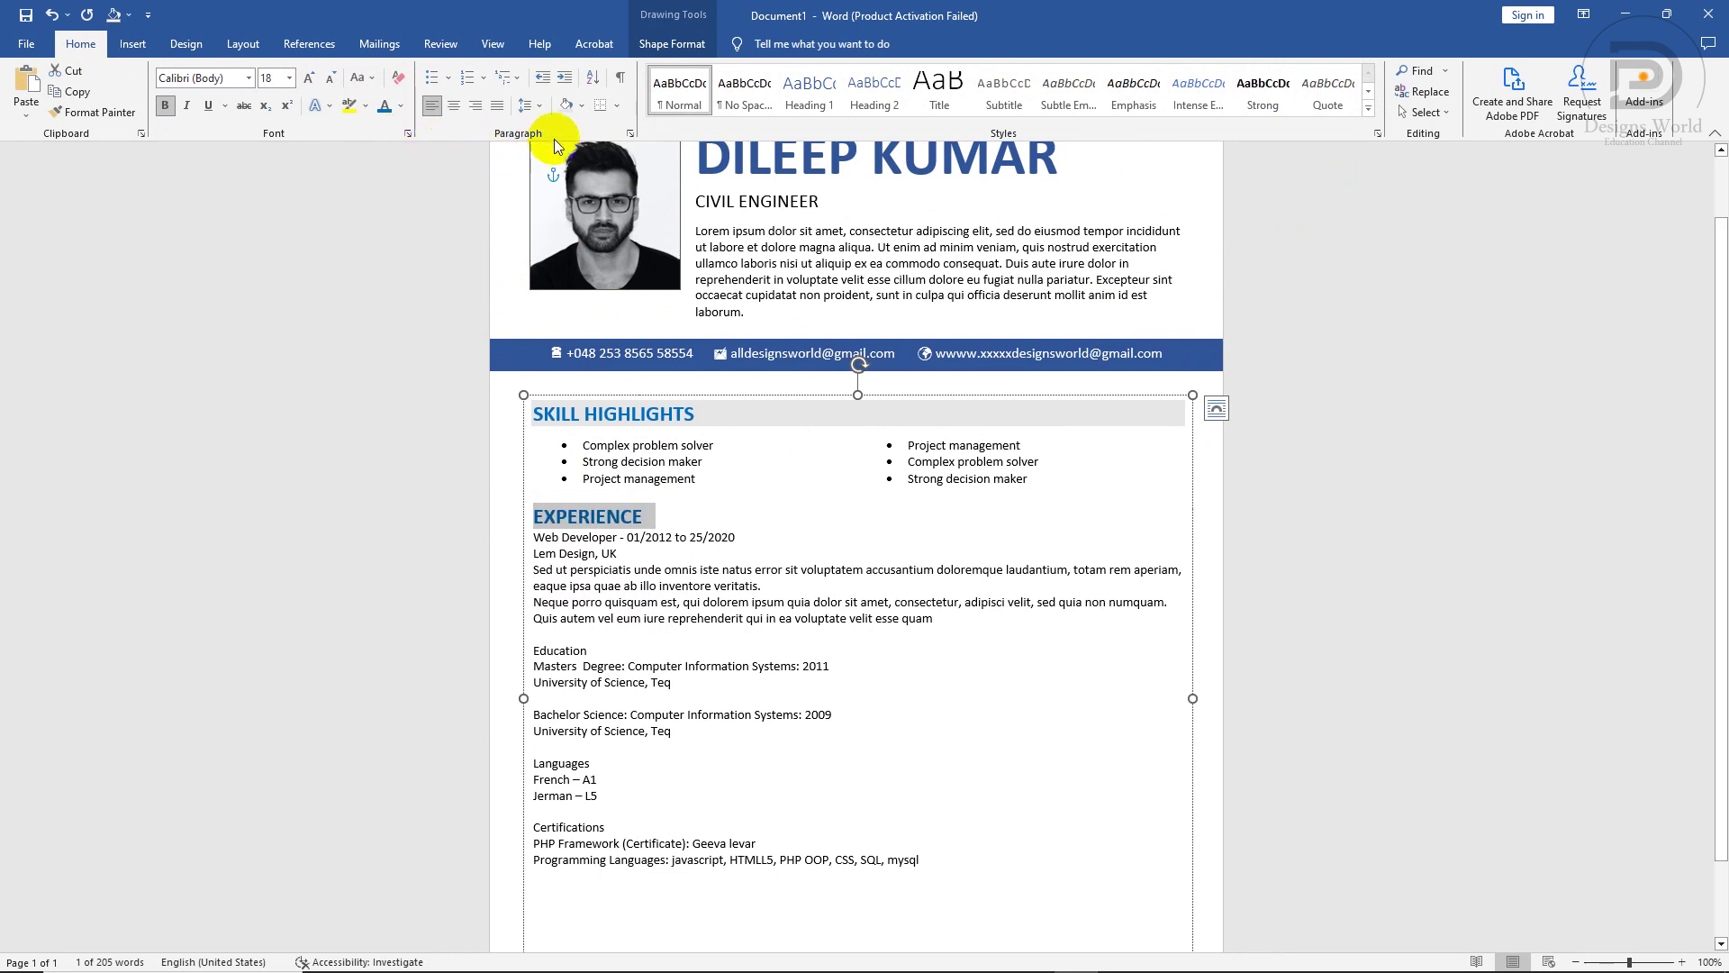
- Give EXPERIENCE full-width grey shading and add space after it
click(564, 112)
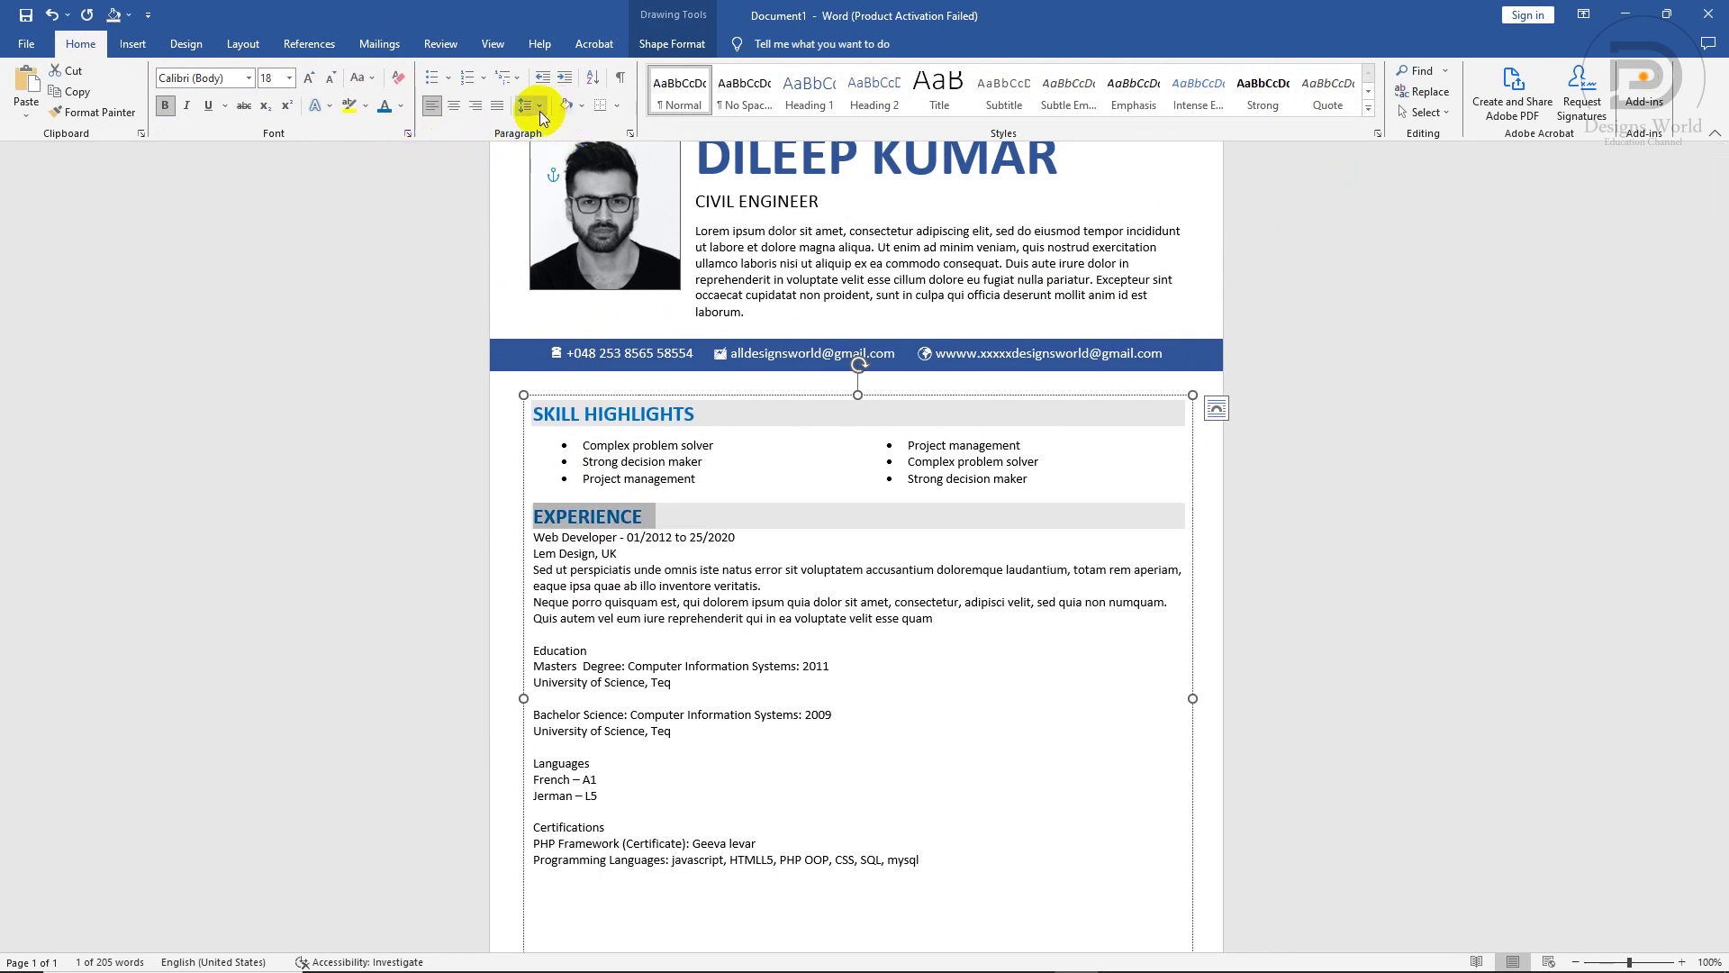
click(534, 112)
click(570, 281)
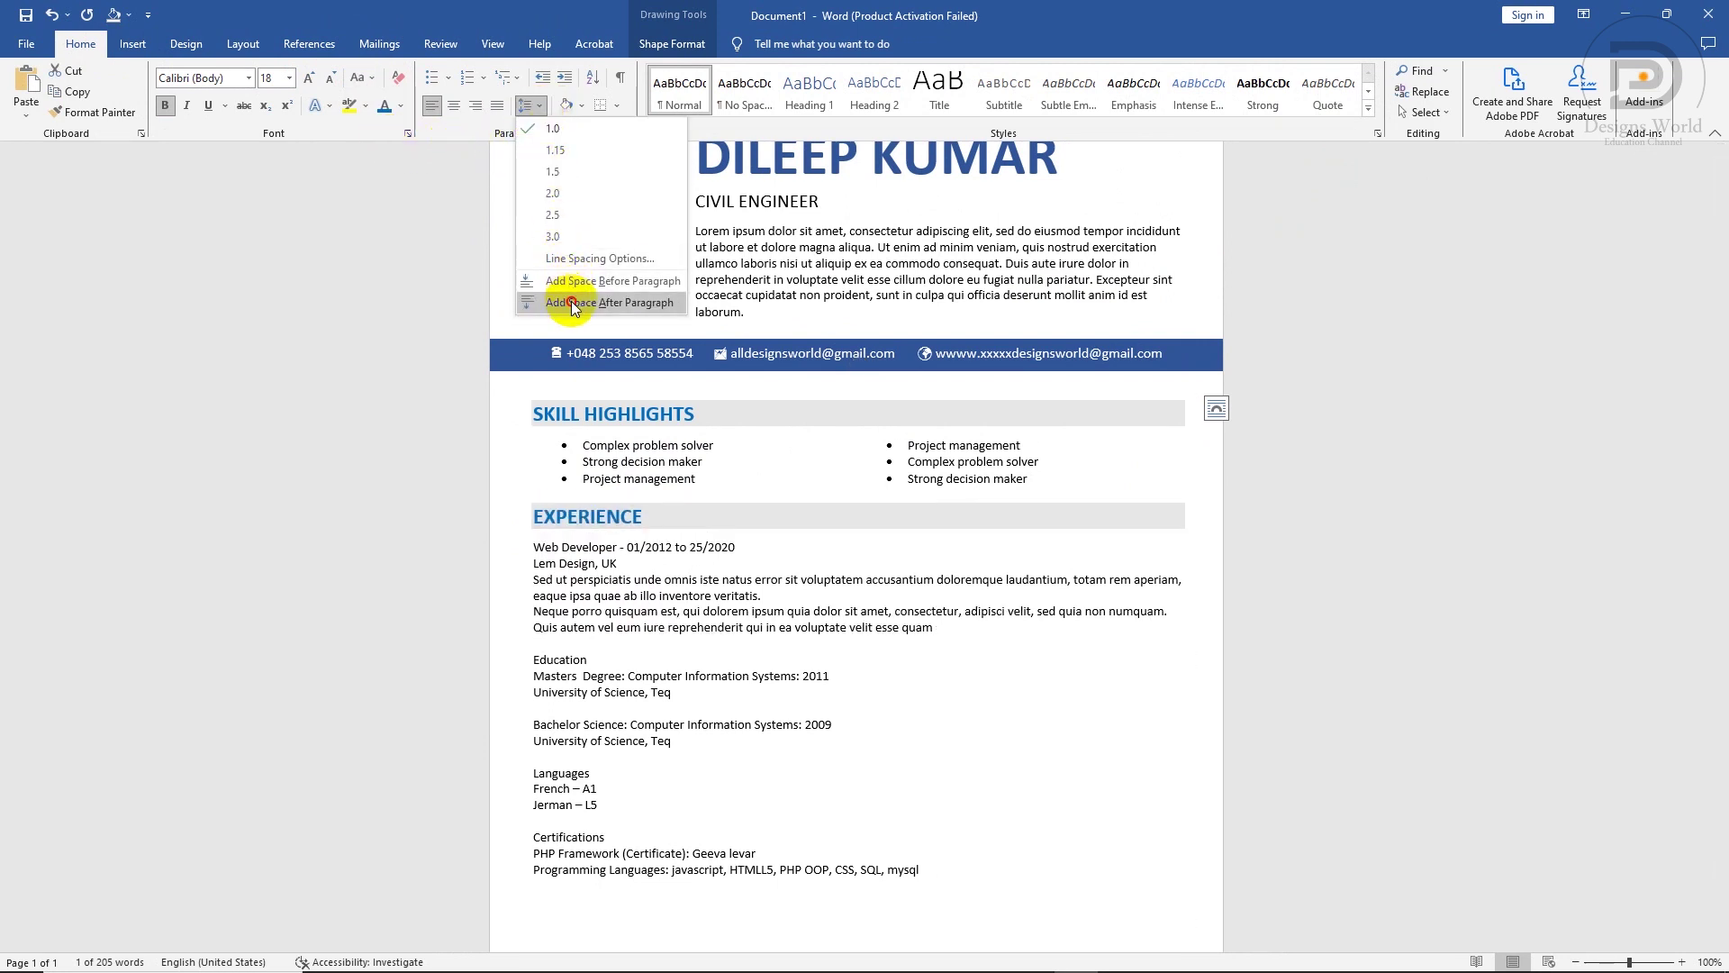
click(671, 621)
ctrl+scroll(674, 618, up, 1)
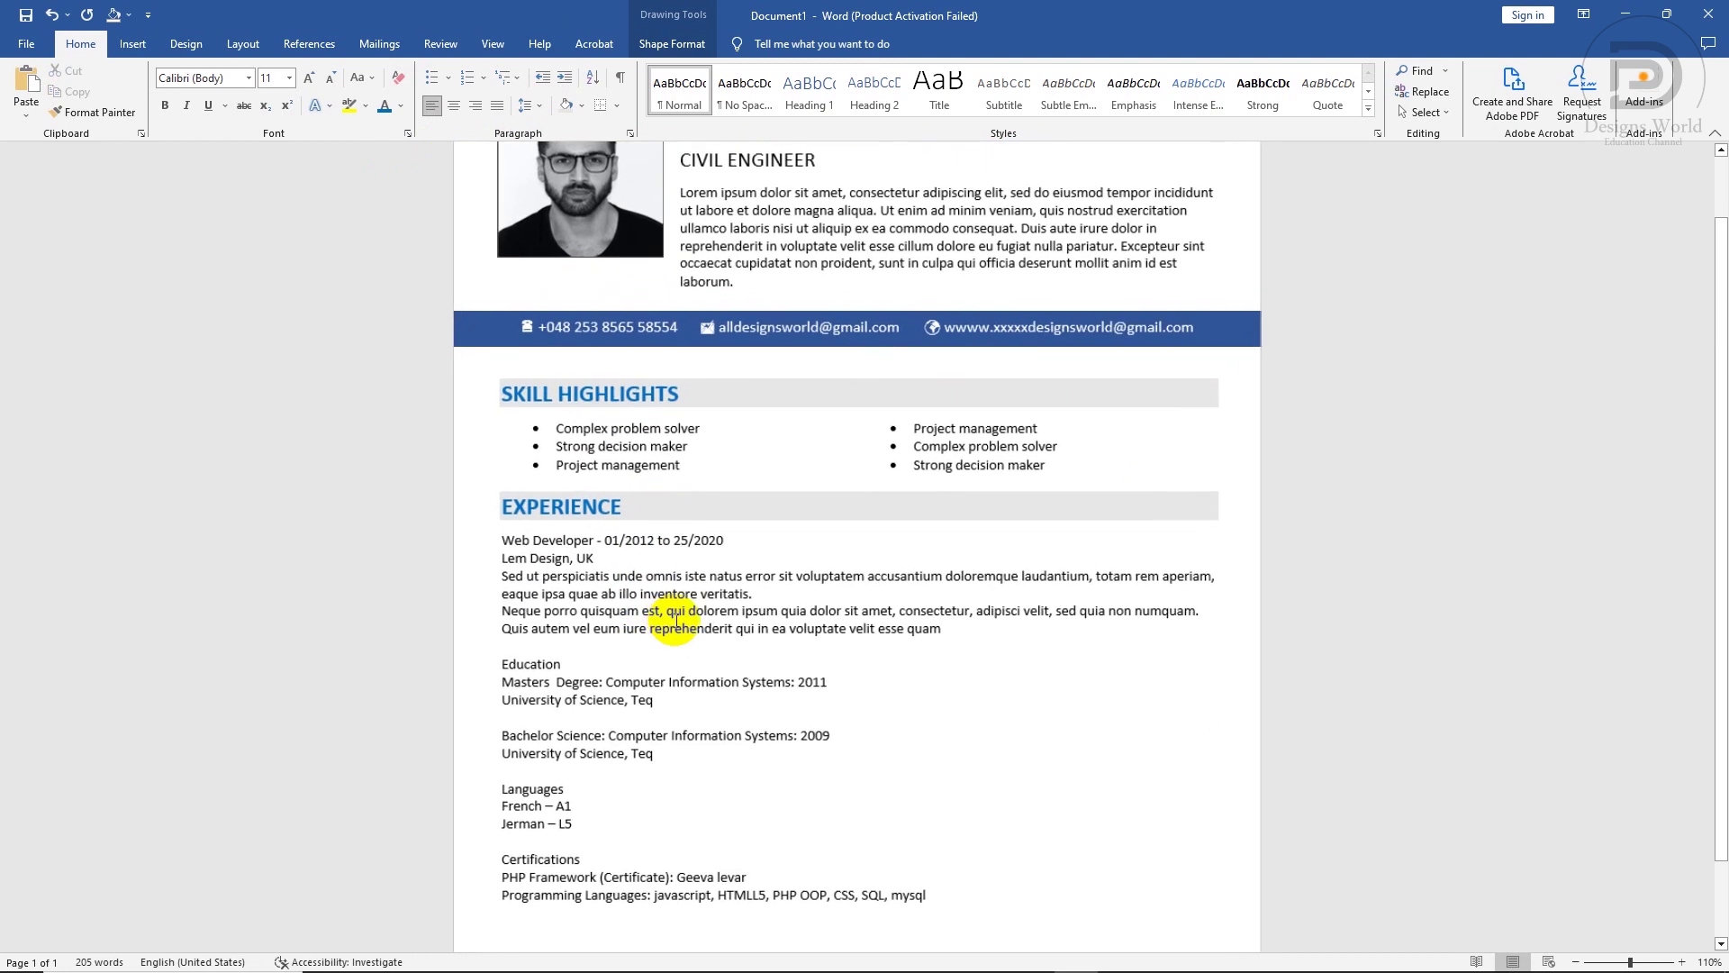
scroll(630, 608, down, 1)
- Bold the Web Developer title and add space before the job description
scroll(648, 603, down, 2)
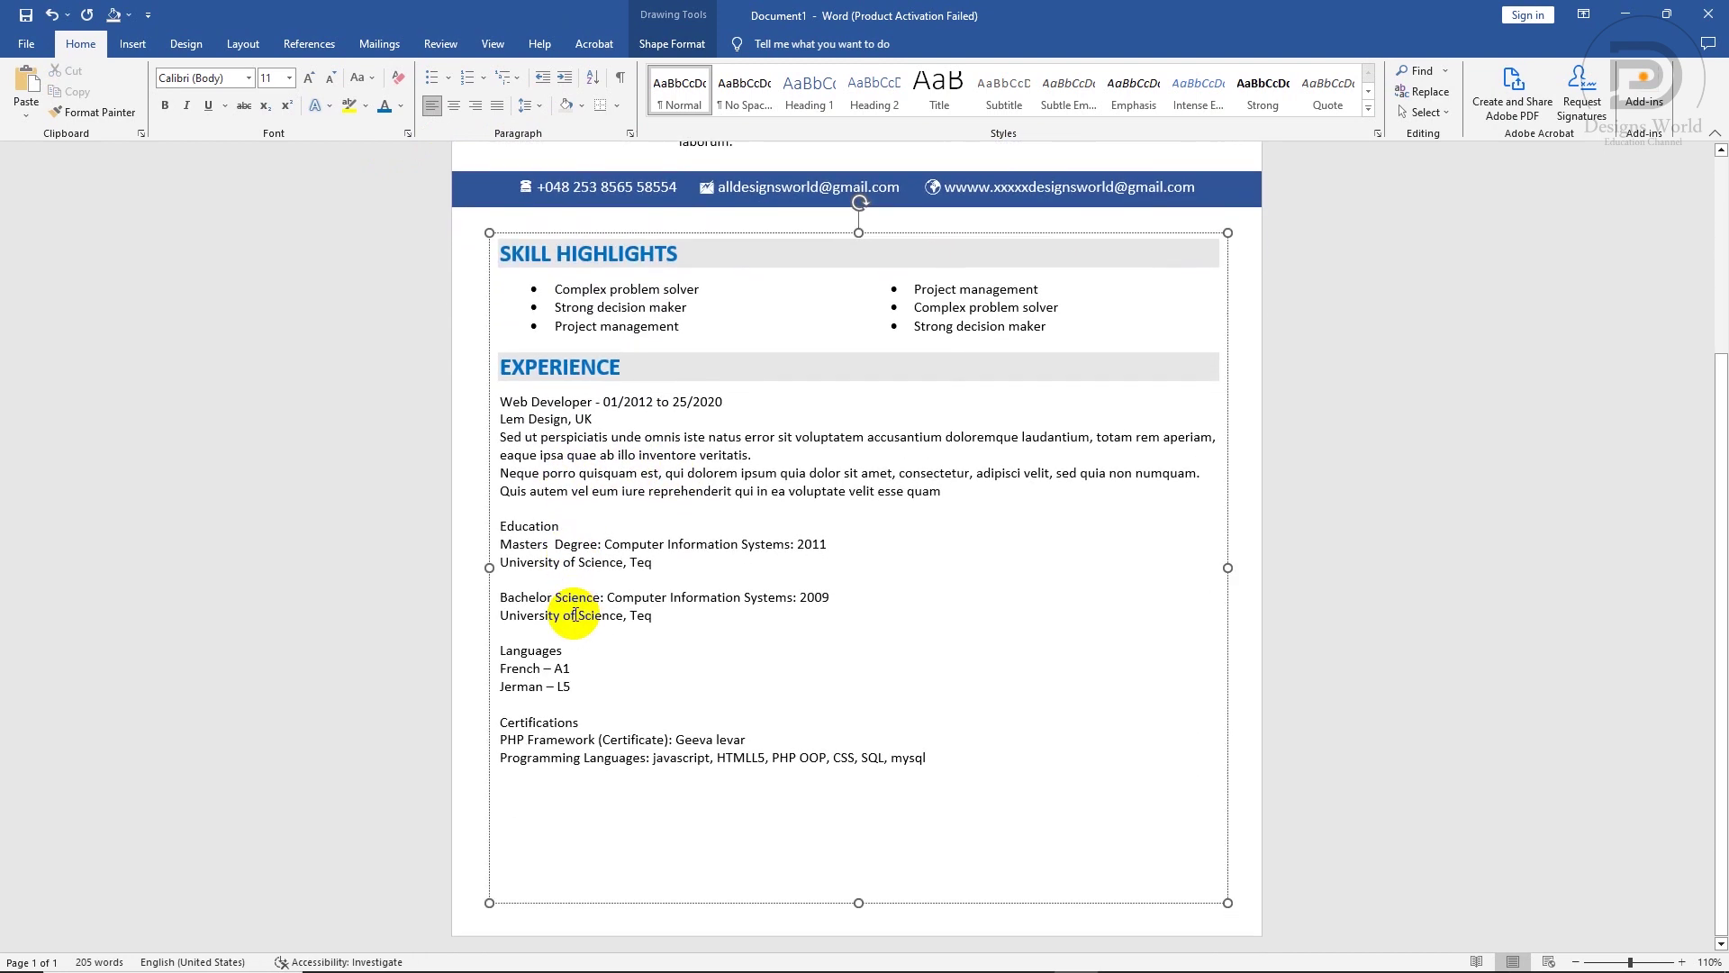
drag(557, 402, 506, 402)
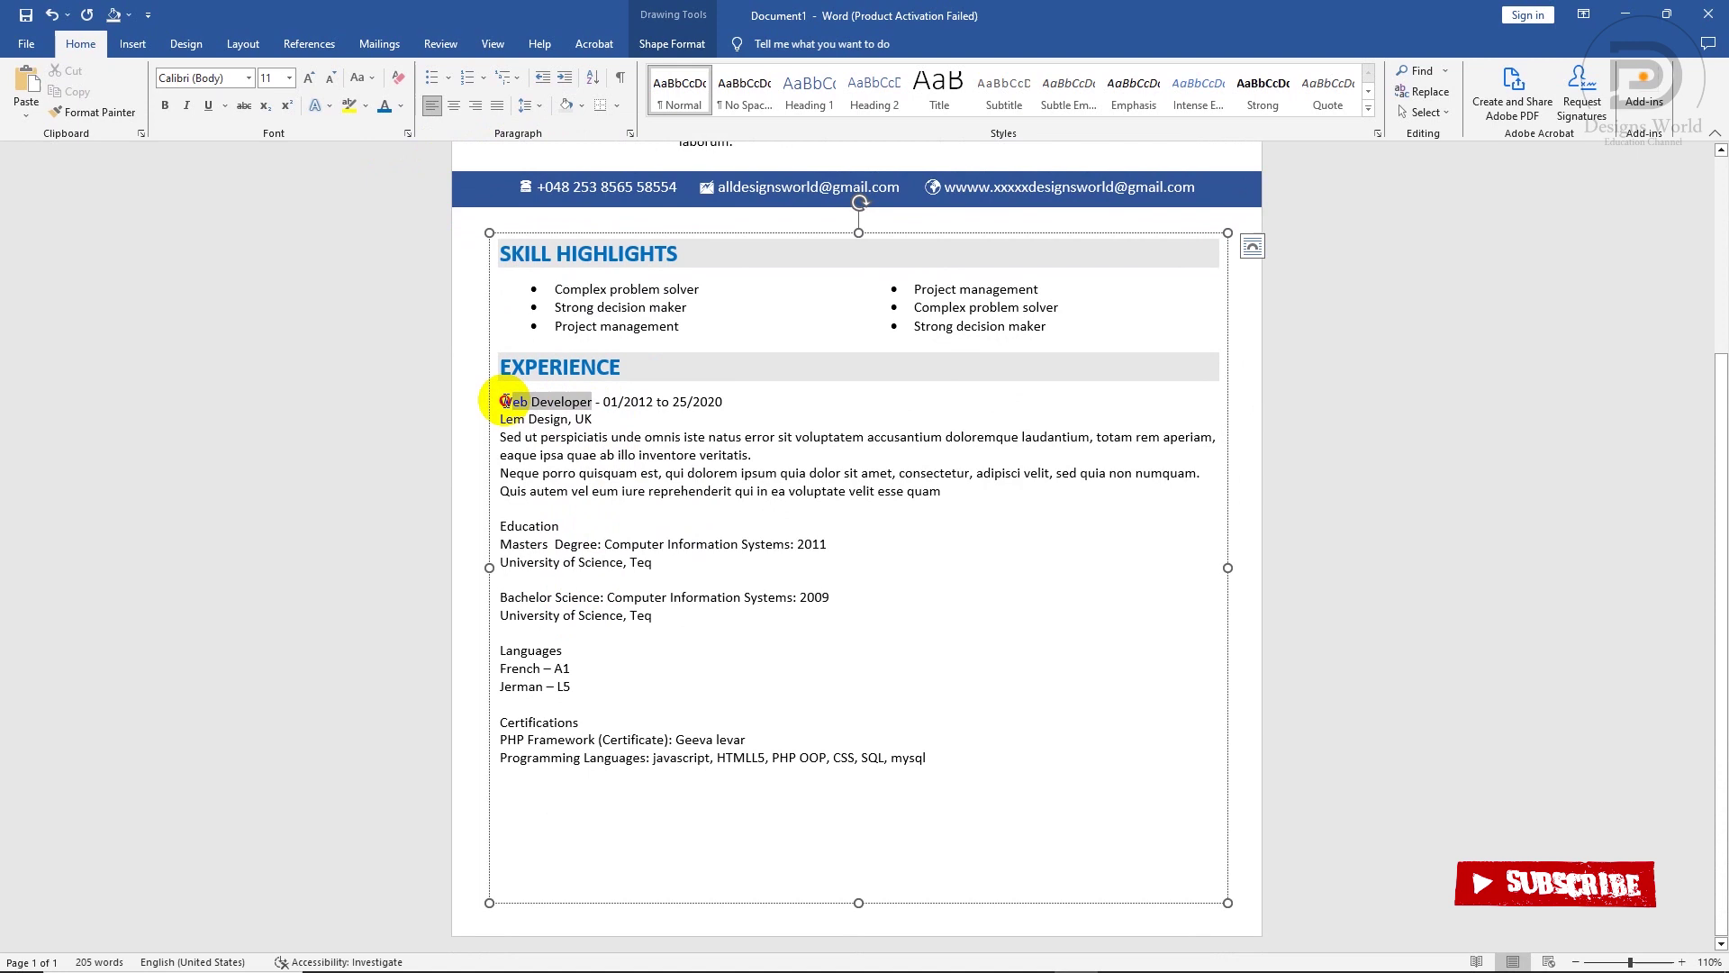
click(516, 372)
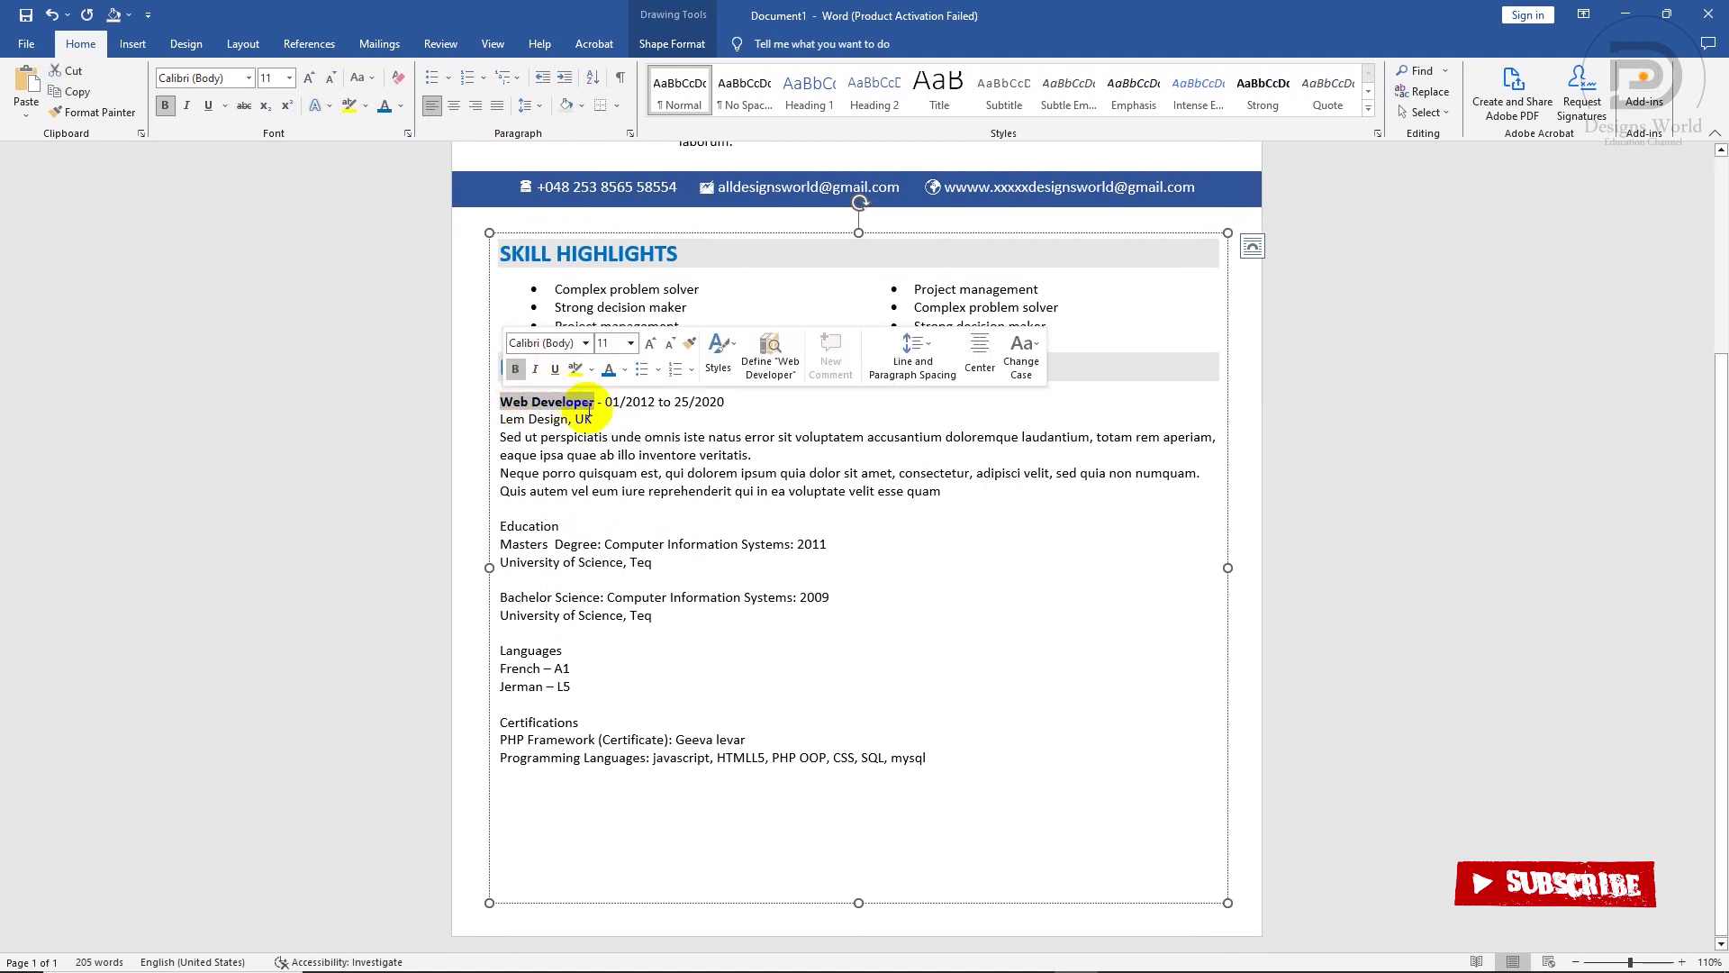
click(528, 106)
click(569, 280)
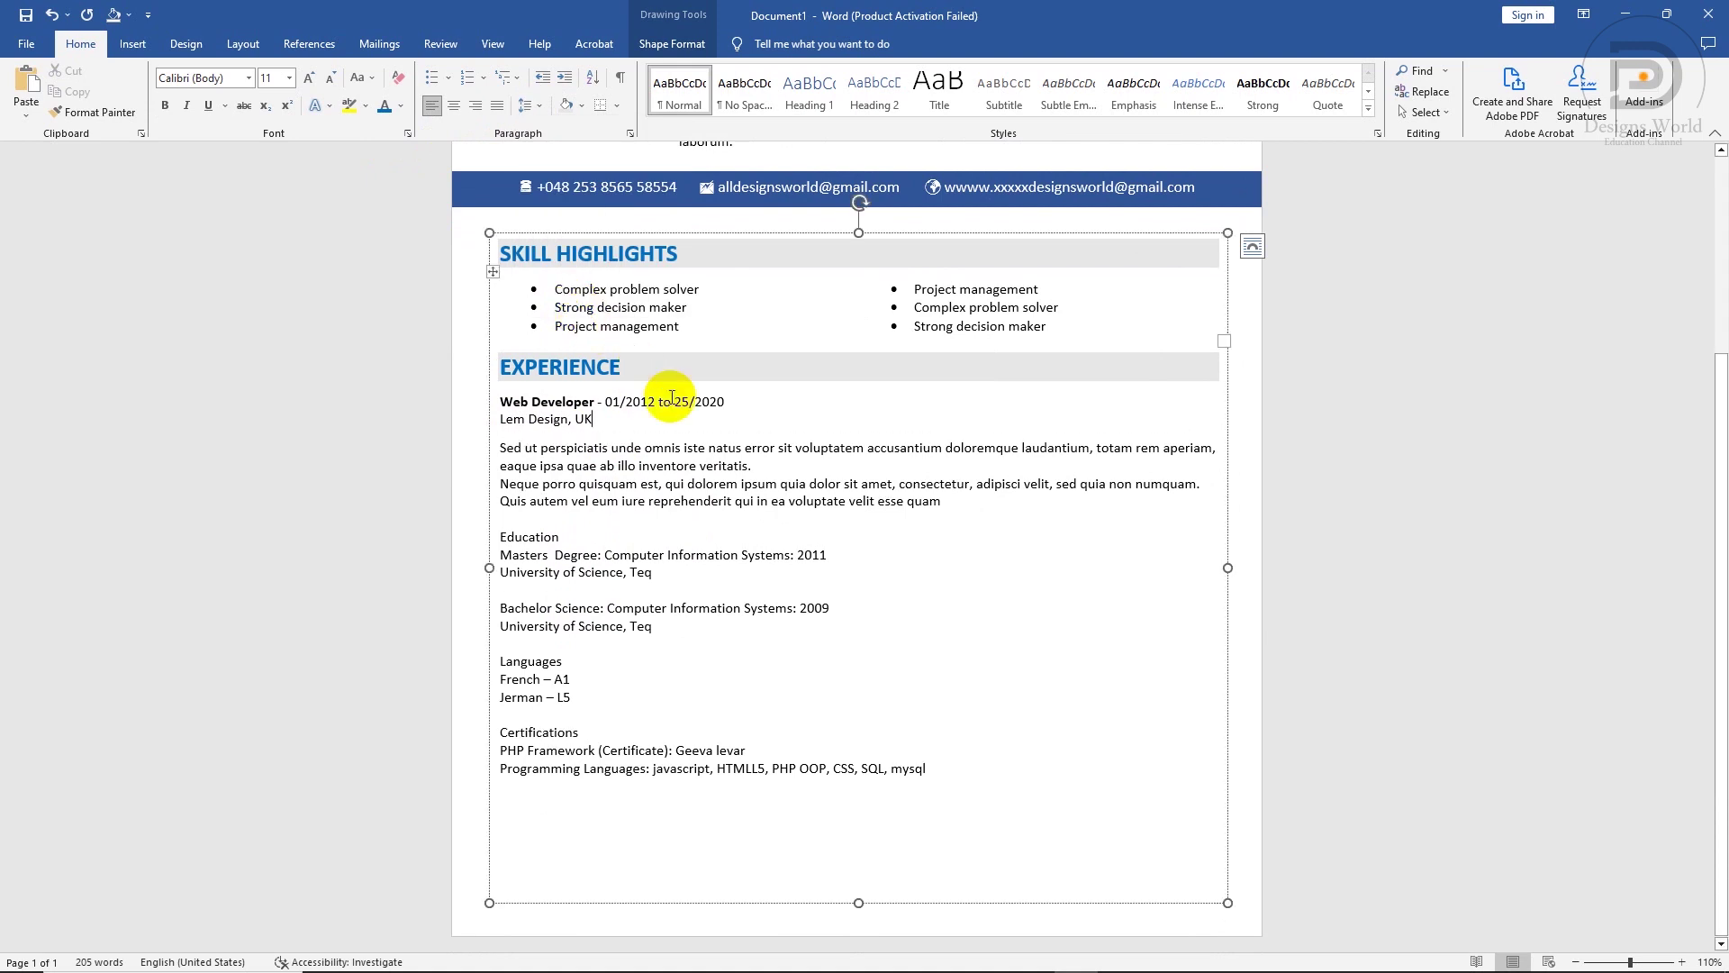
- Turn the three job description sentences into a round-bulleted list
mouse_move(957, 504)
mouse_down()
mouse_move(538, 470)
mouse_move(498, 448)
mouse_up()
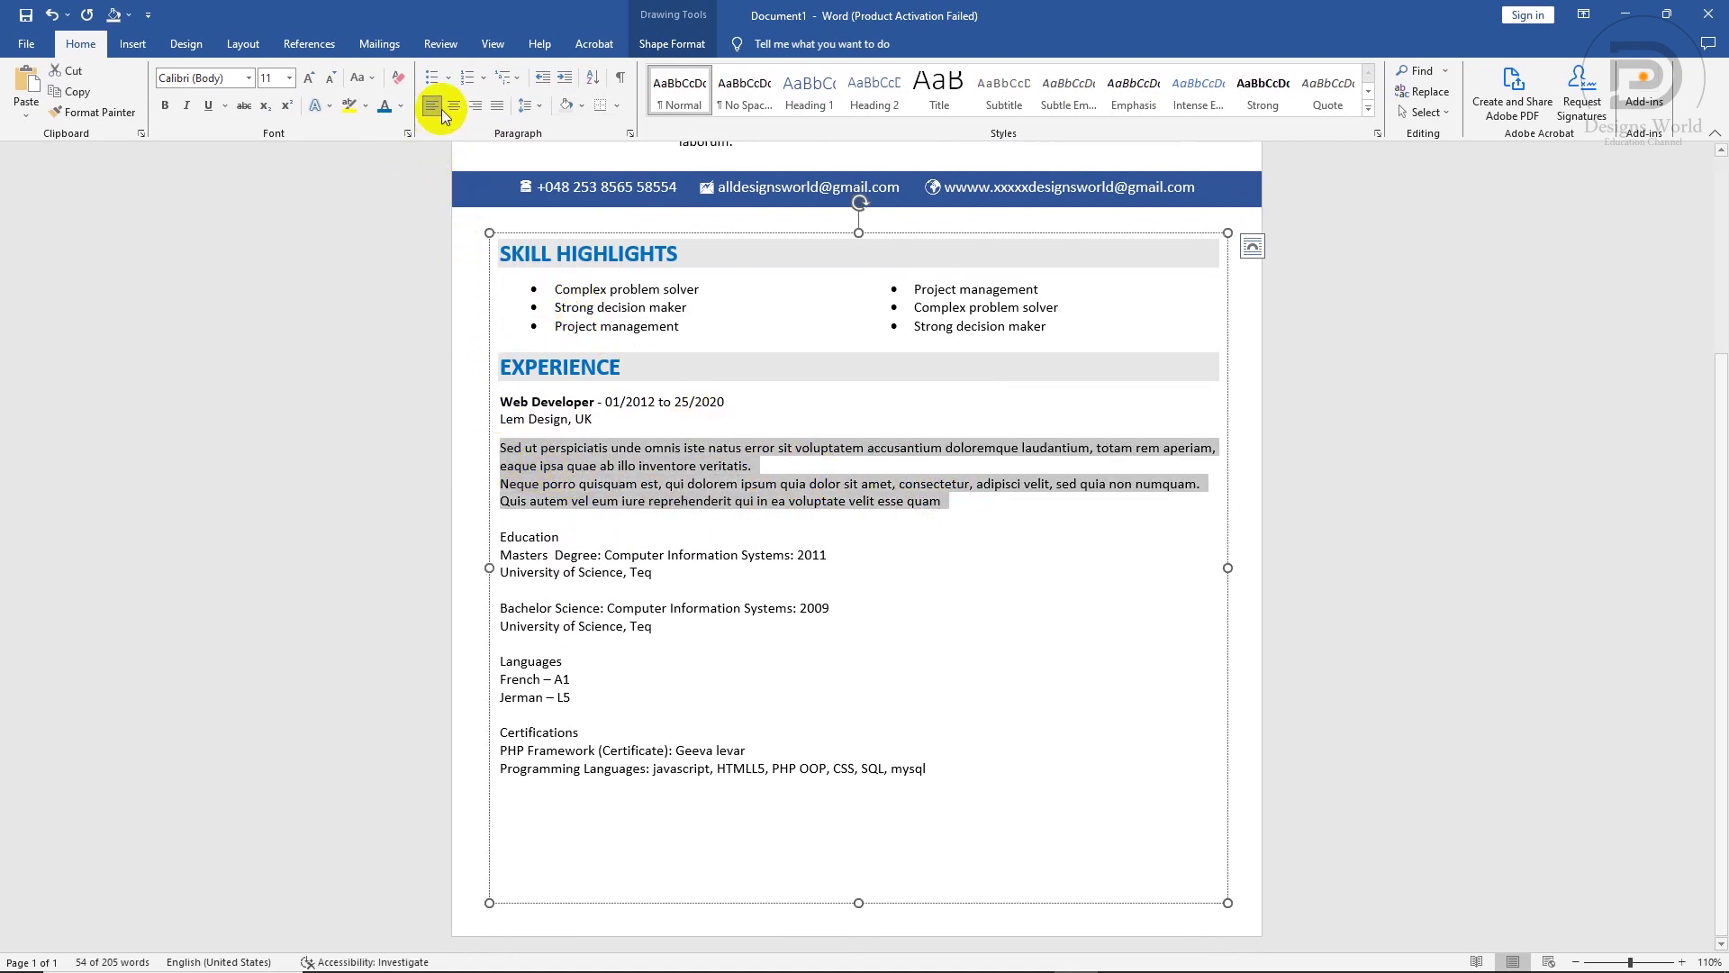
click(447, 78)
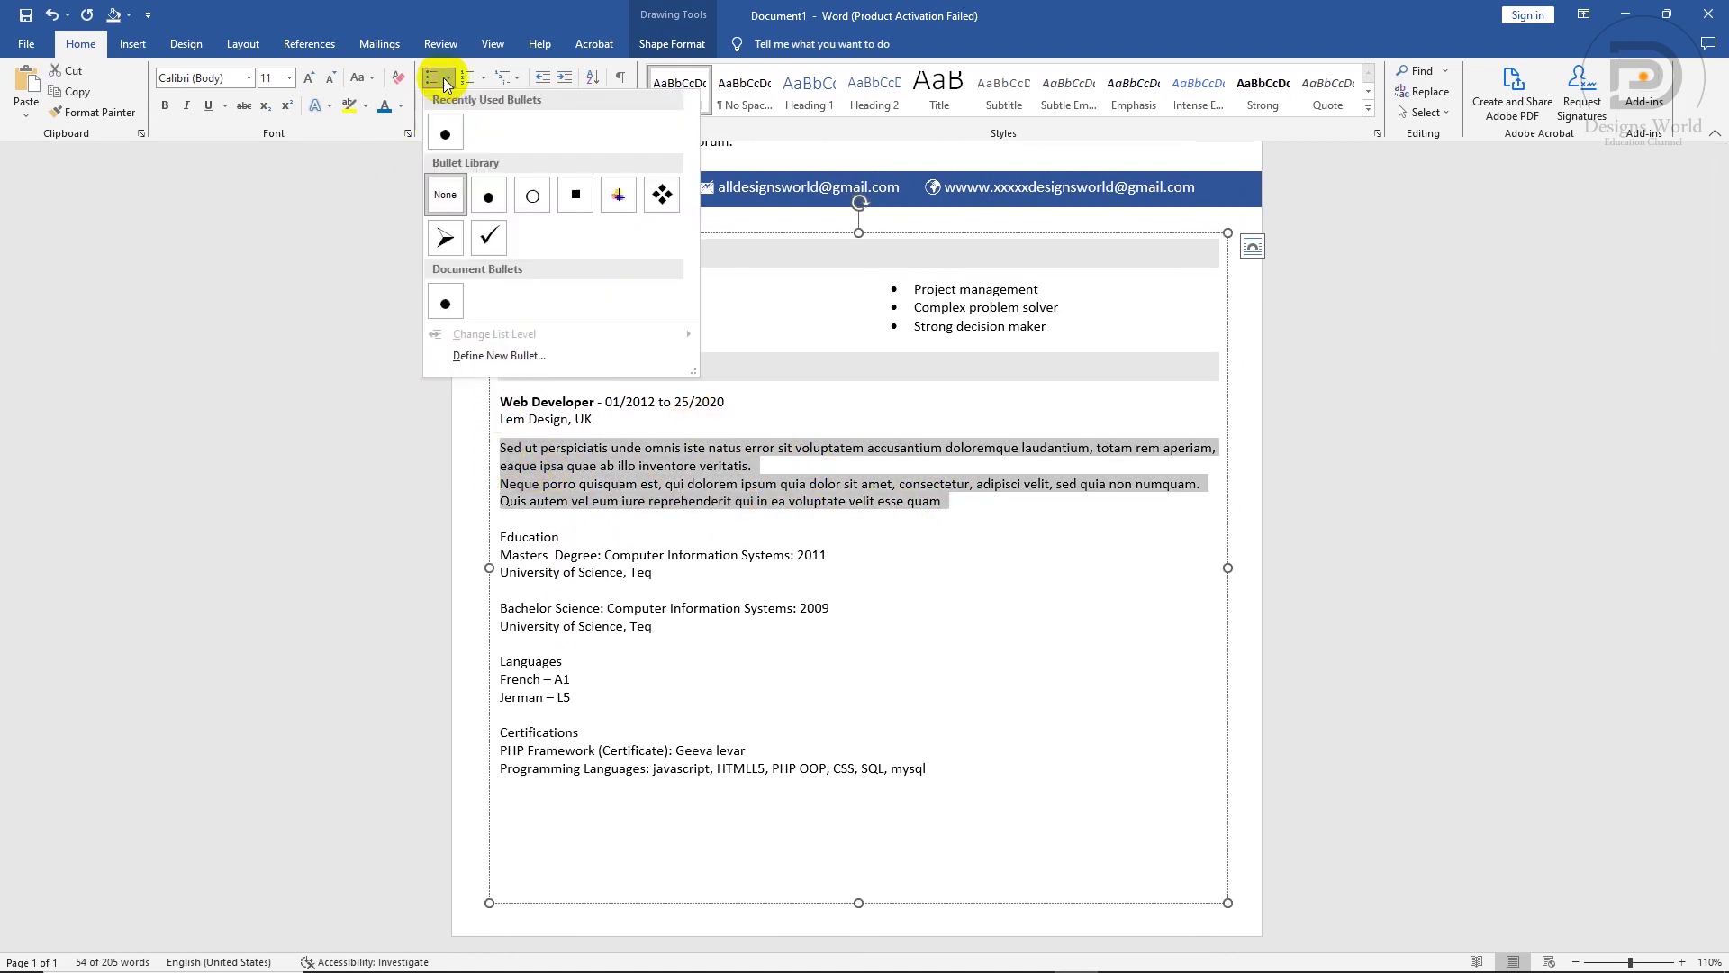
click(445, 130)
click(635, 577)
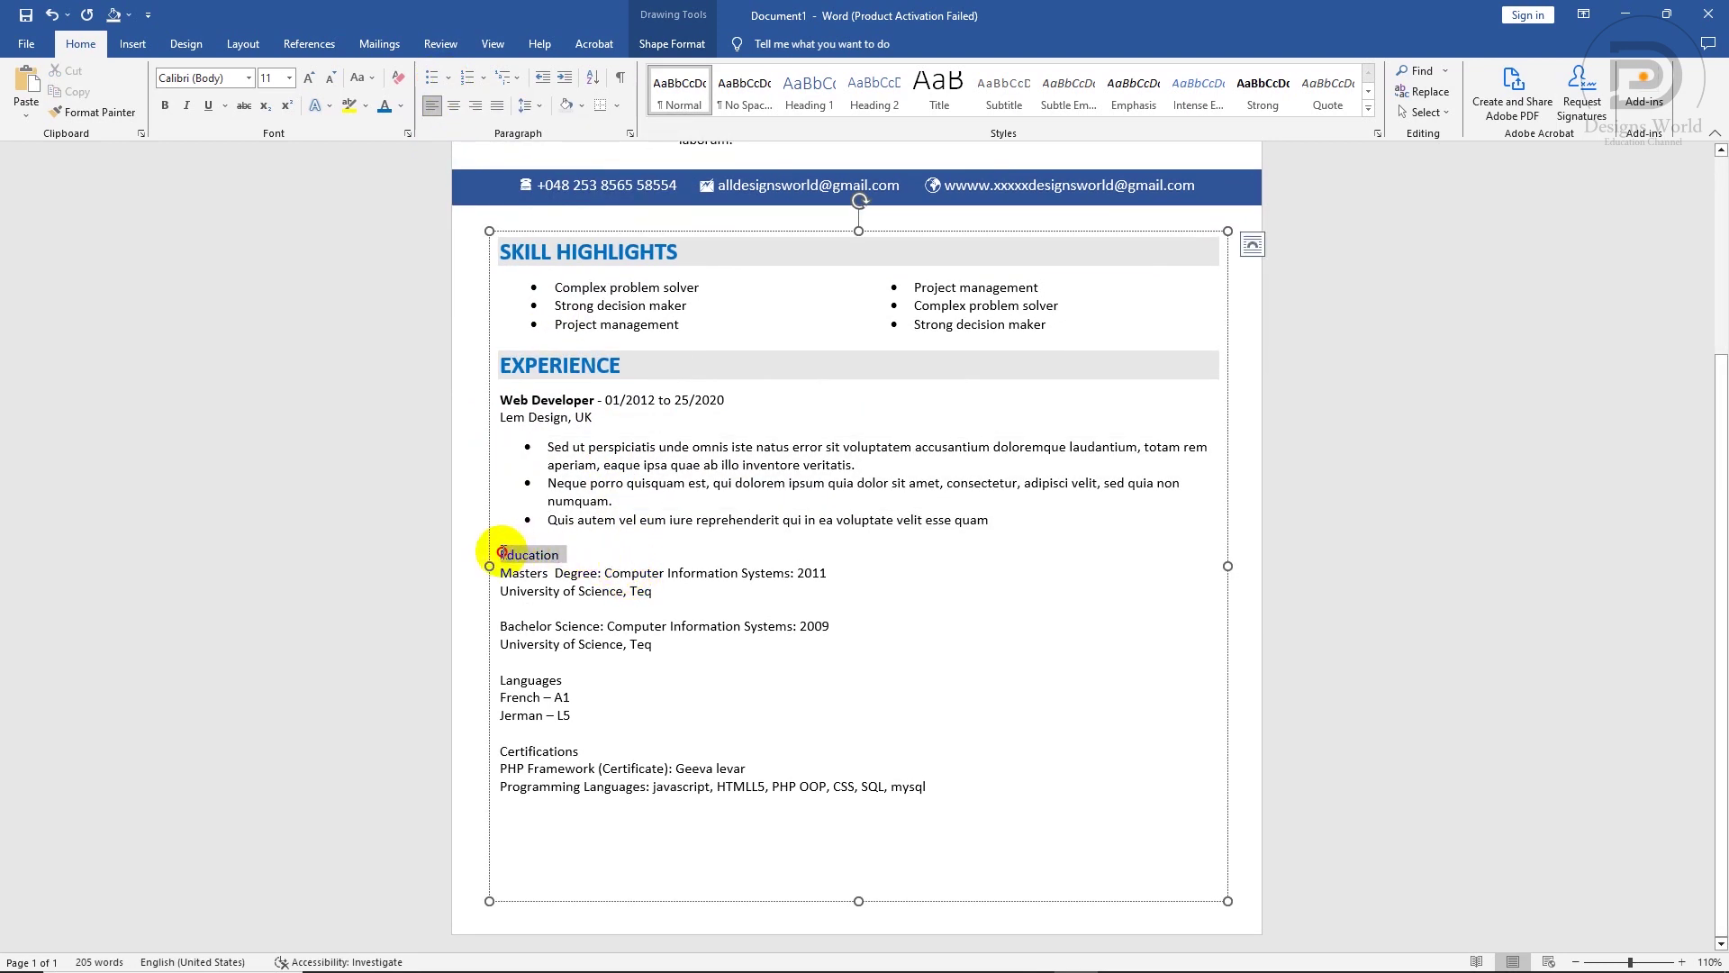
- Make the Education heading bold, 18 pt, UPPERCASE and grey-shaded, with space after
click(509, 521)
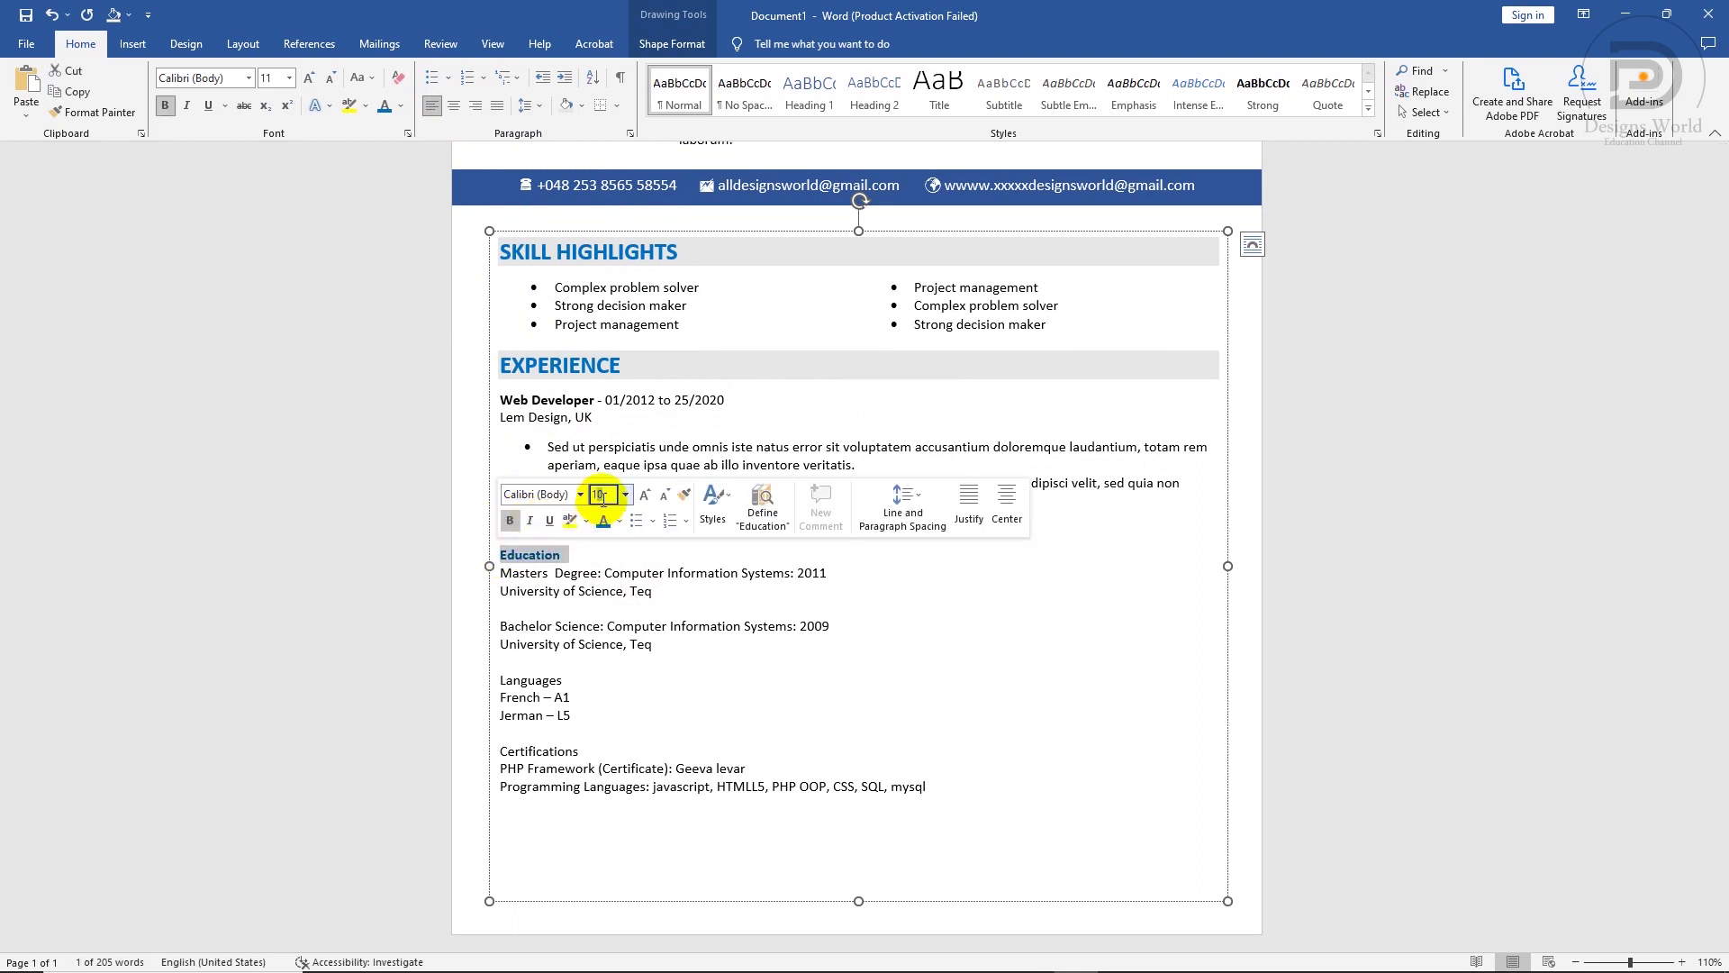
text(18)
key(Return)
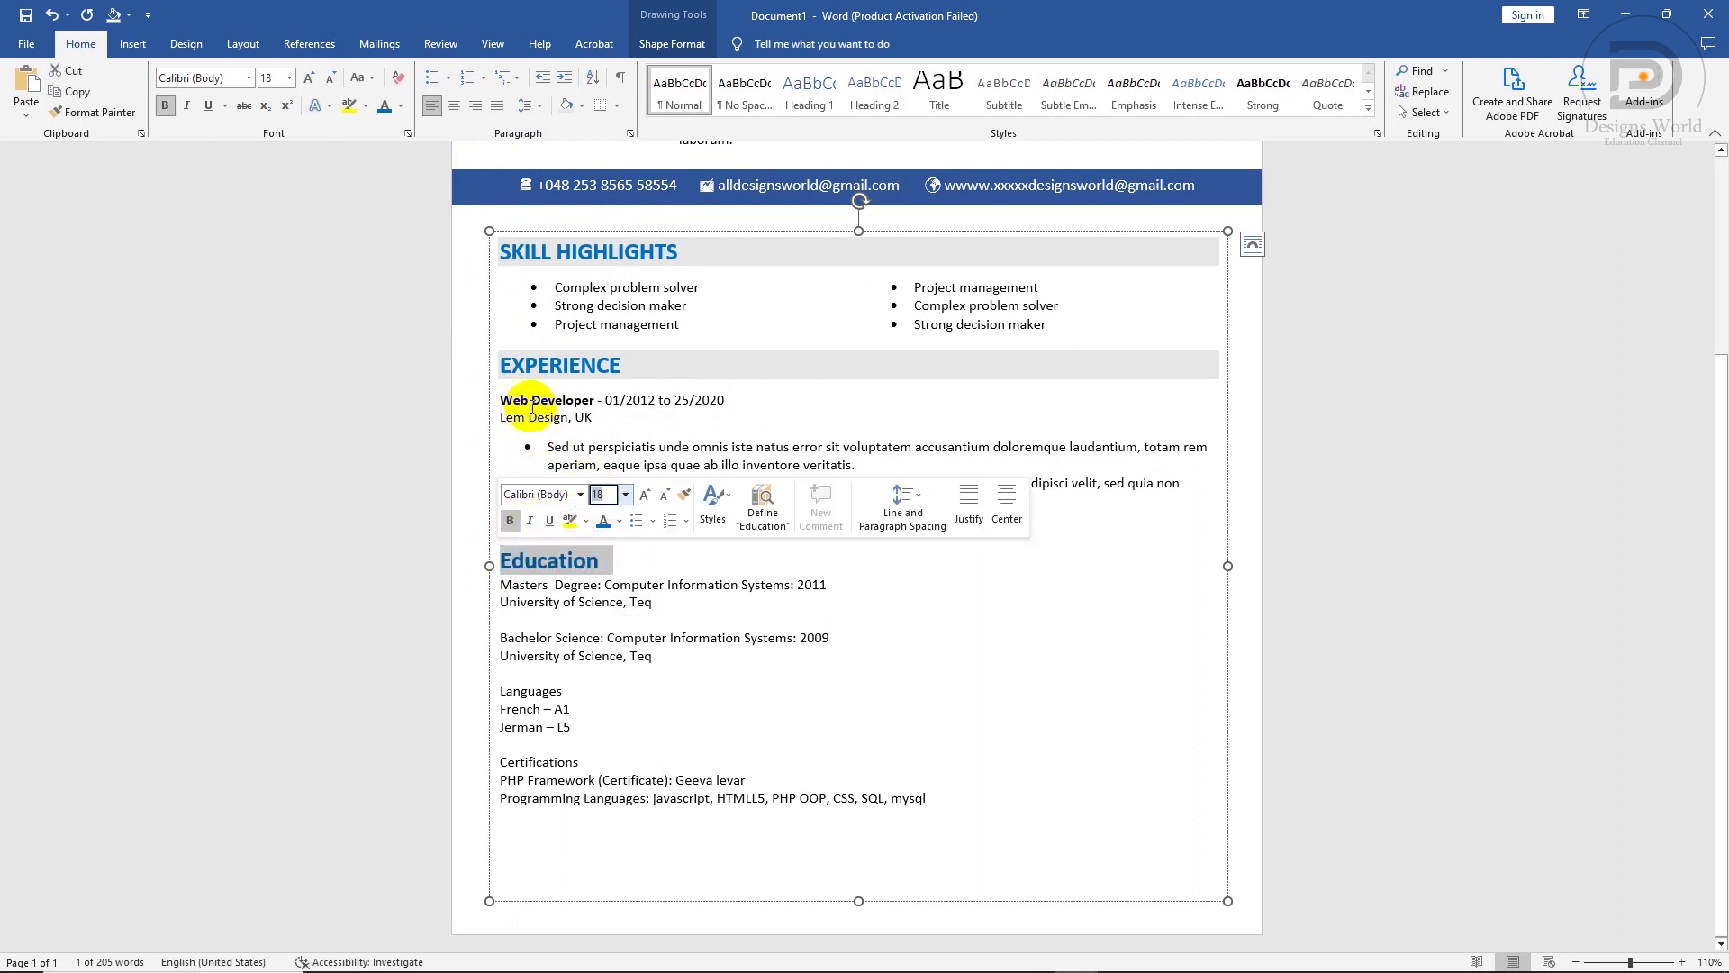
click(363, 78)
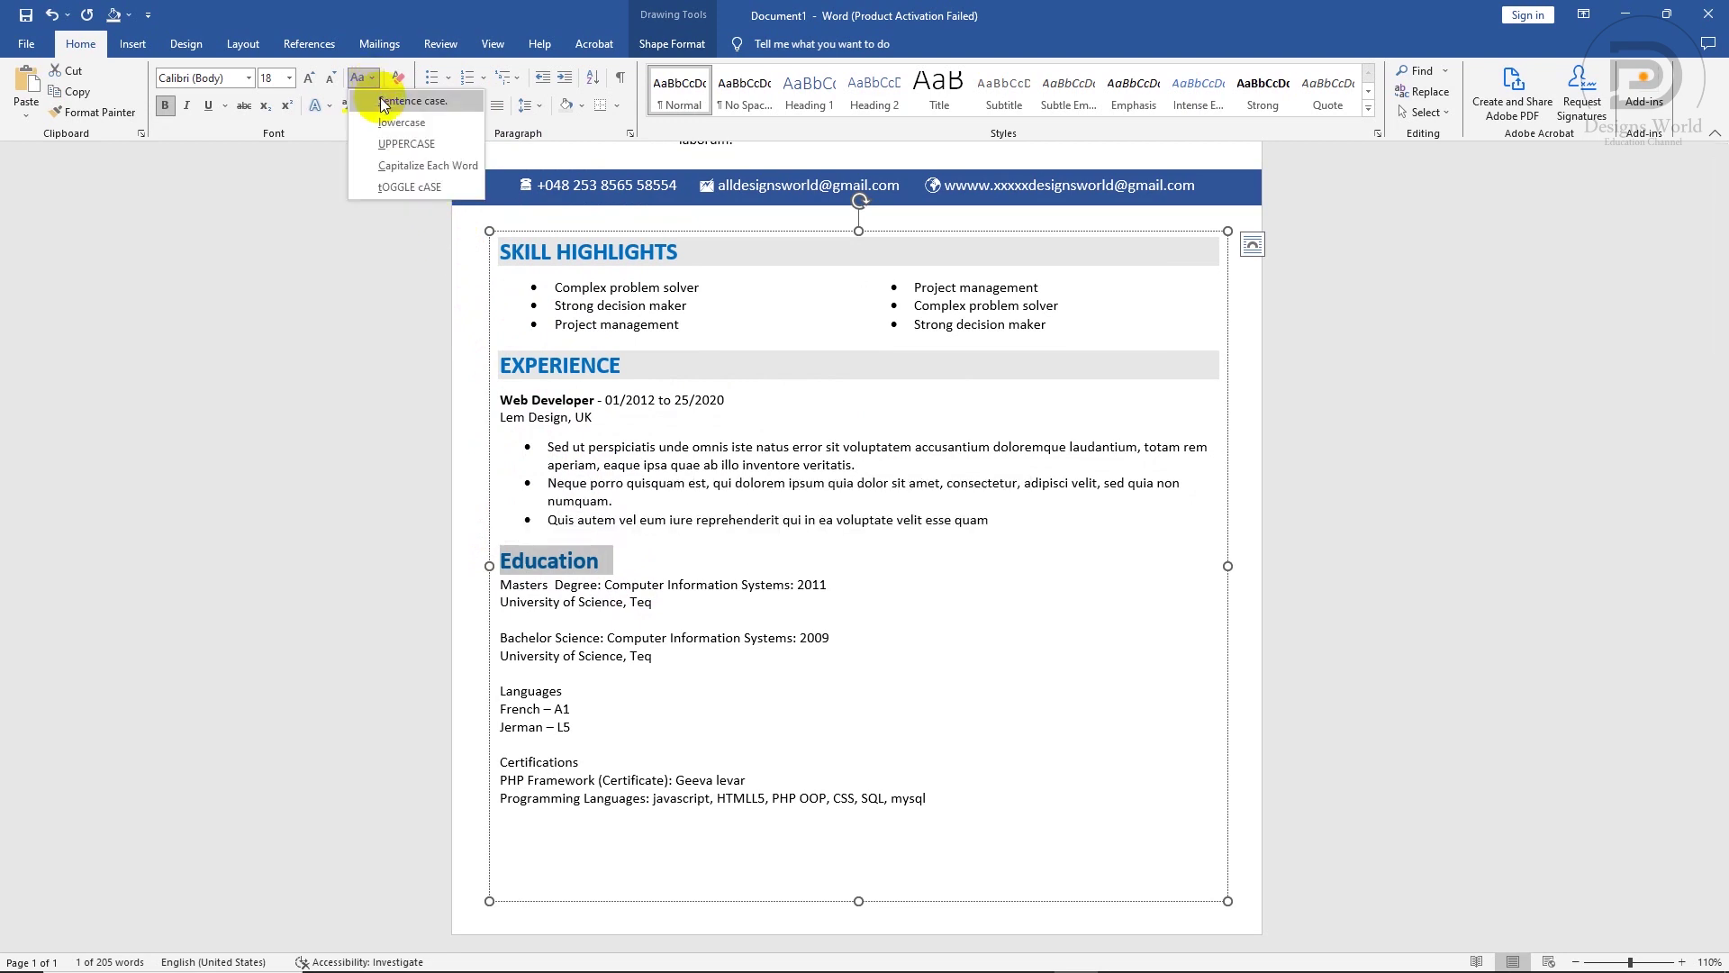
click(403, 144)
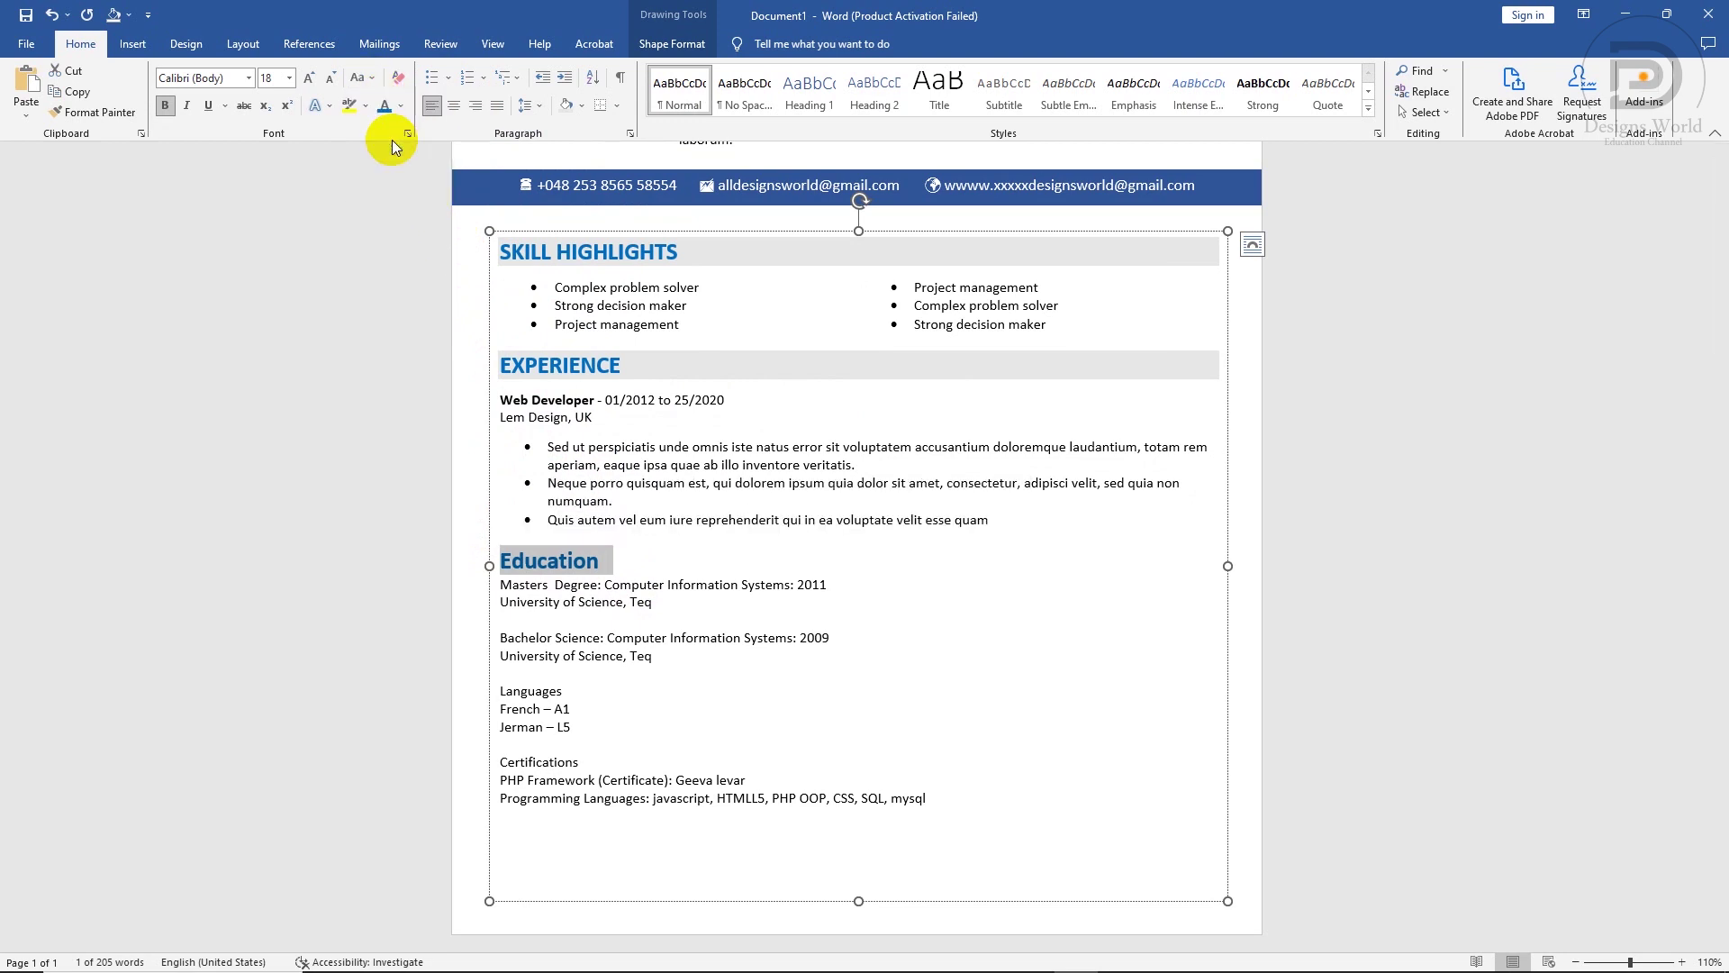
click(565, 106)
click(528, 106)
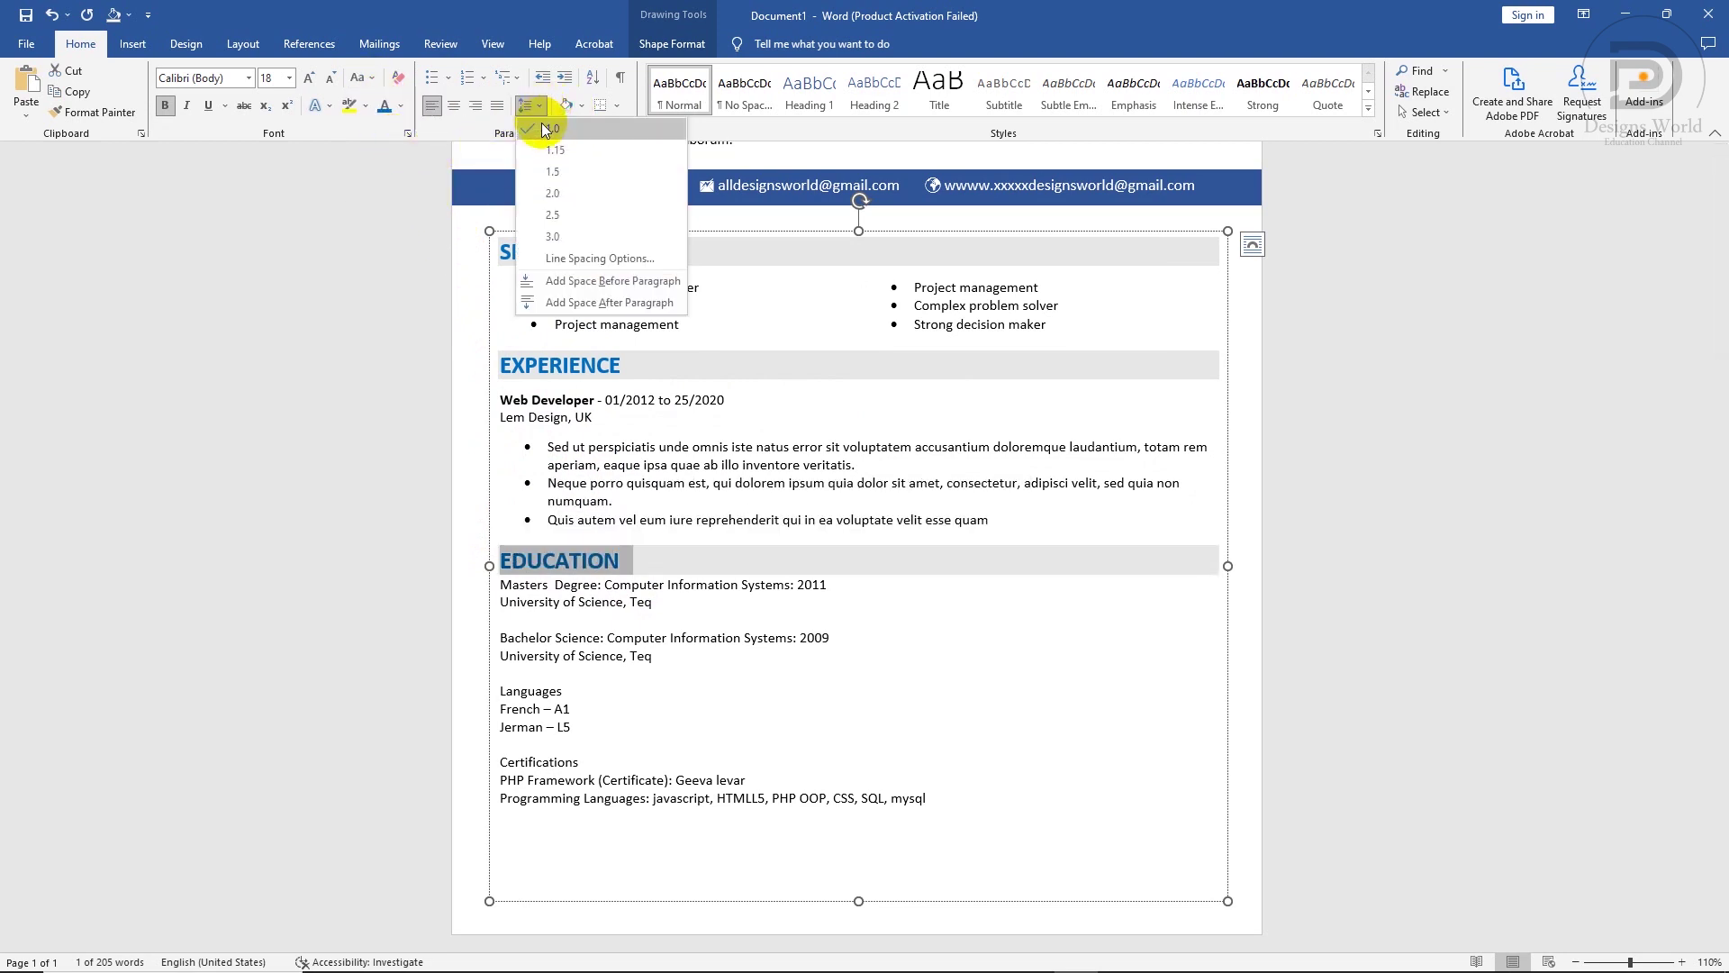
click(579, 304)
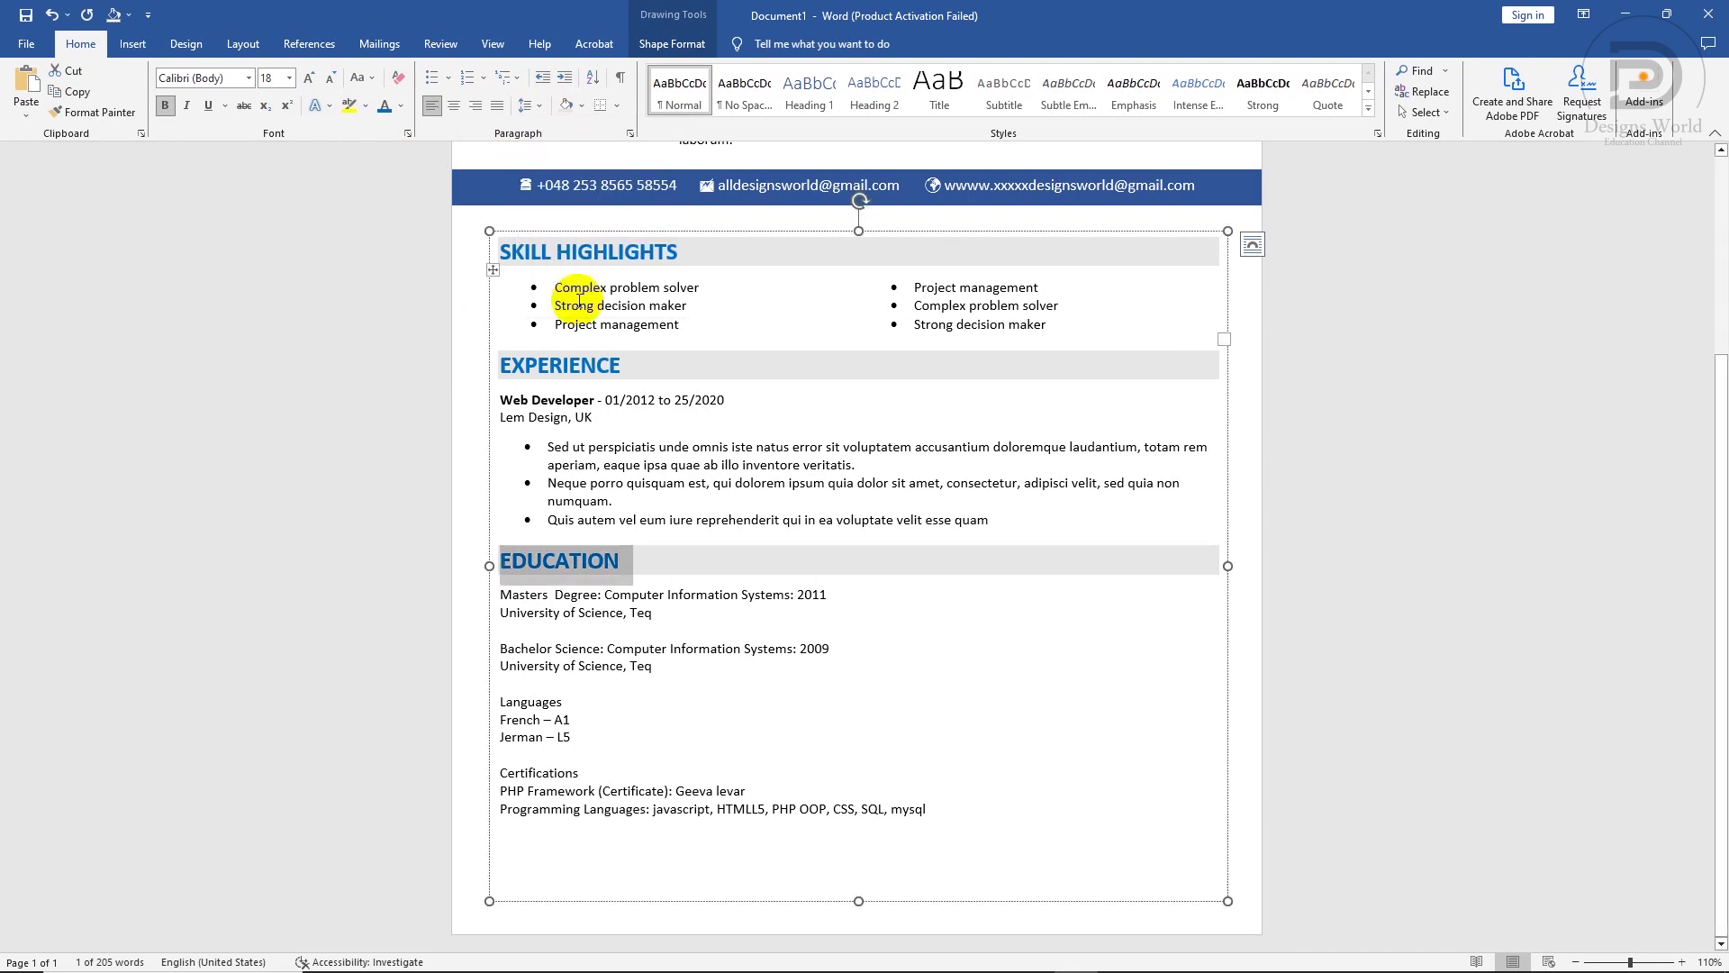
click(635, 613)
- Bold the Masters Degree, Bachelor Science and Languages labels
drag(581, 596, 509, 597)
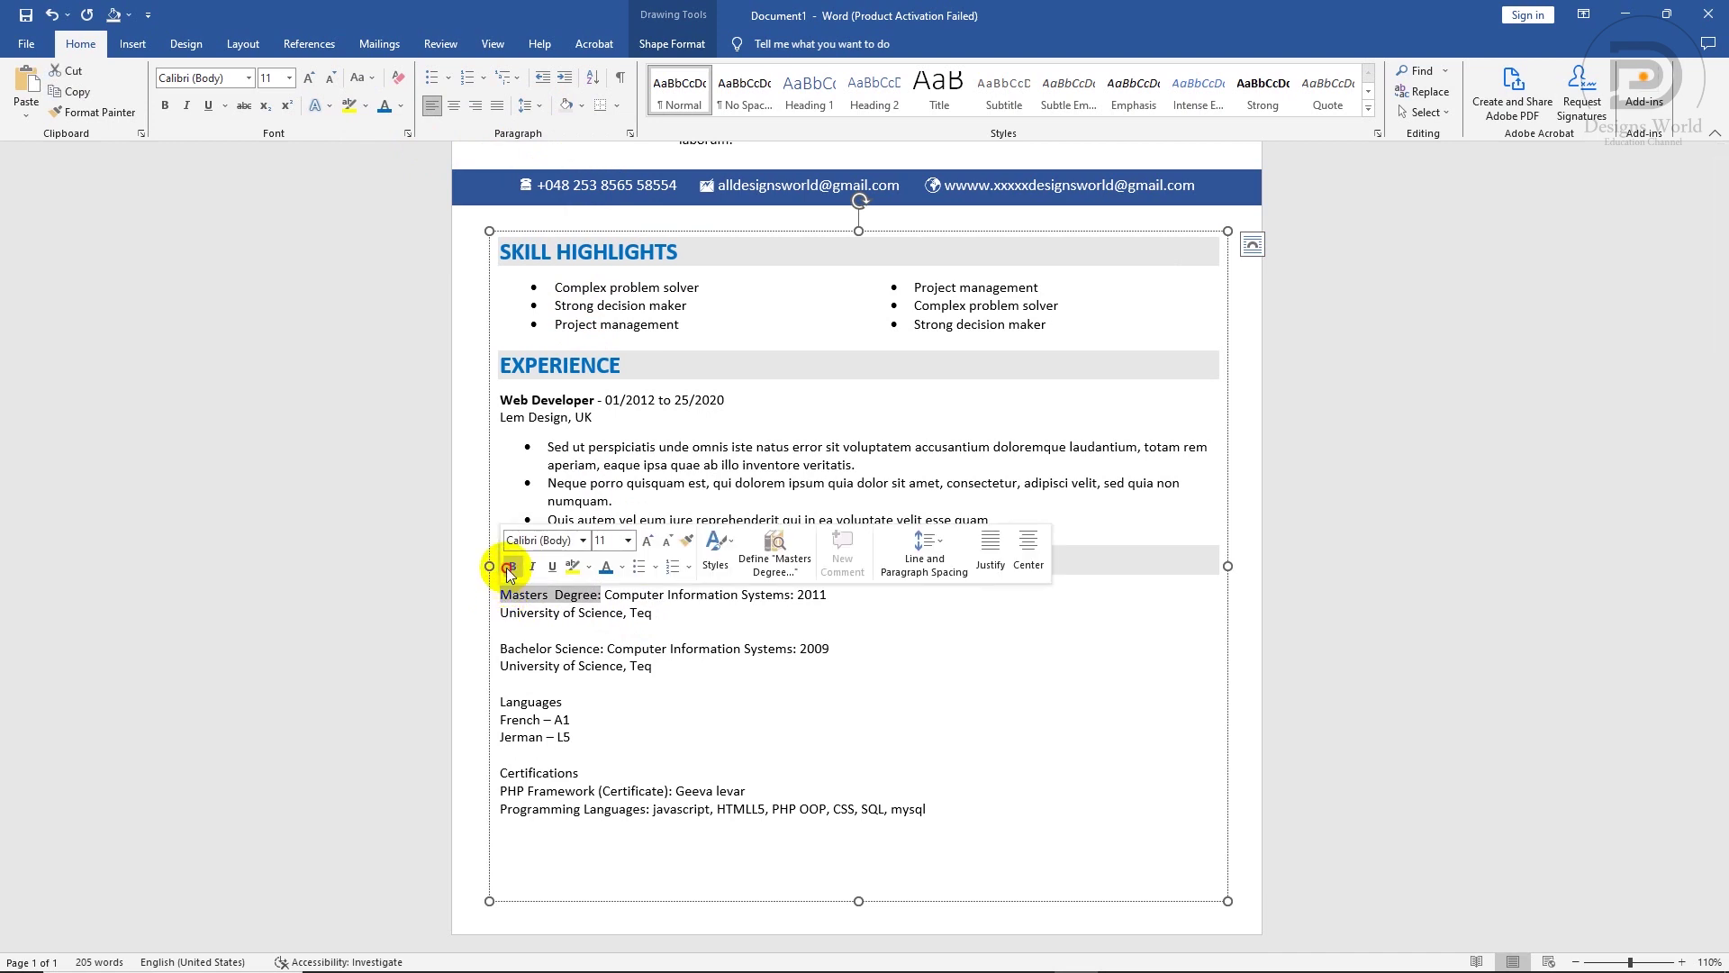
click(511, 565)
drag(604, 649, 500, 649)
click(513, 619)
click(558, 704)
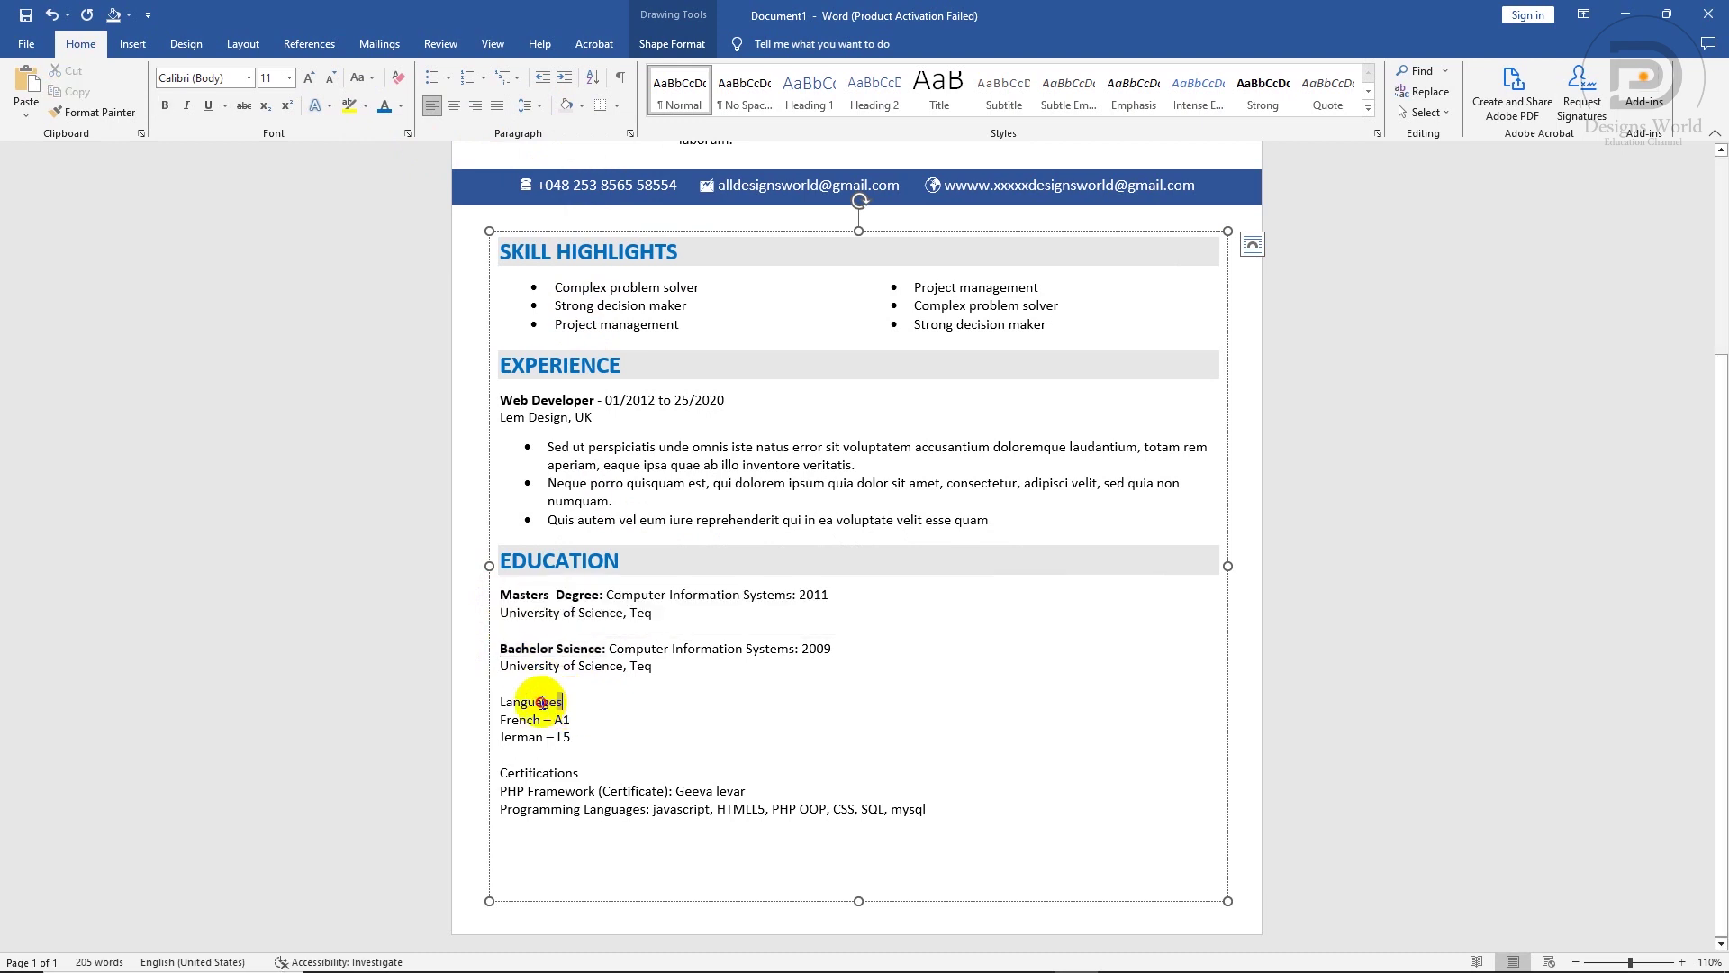
click(513, 668)
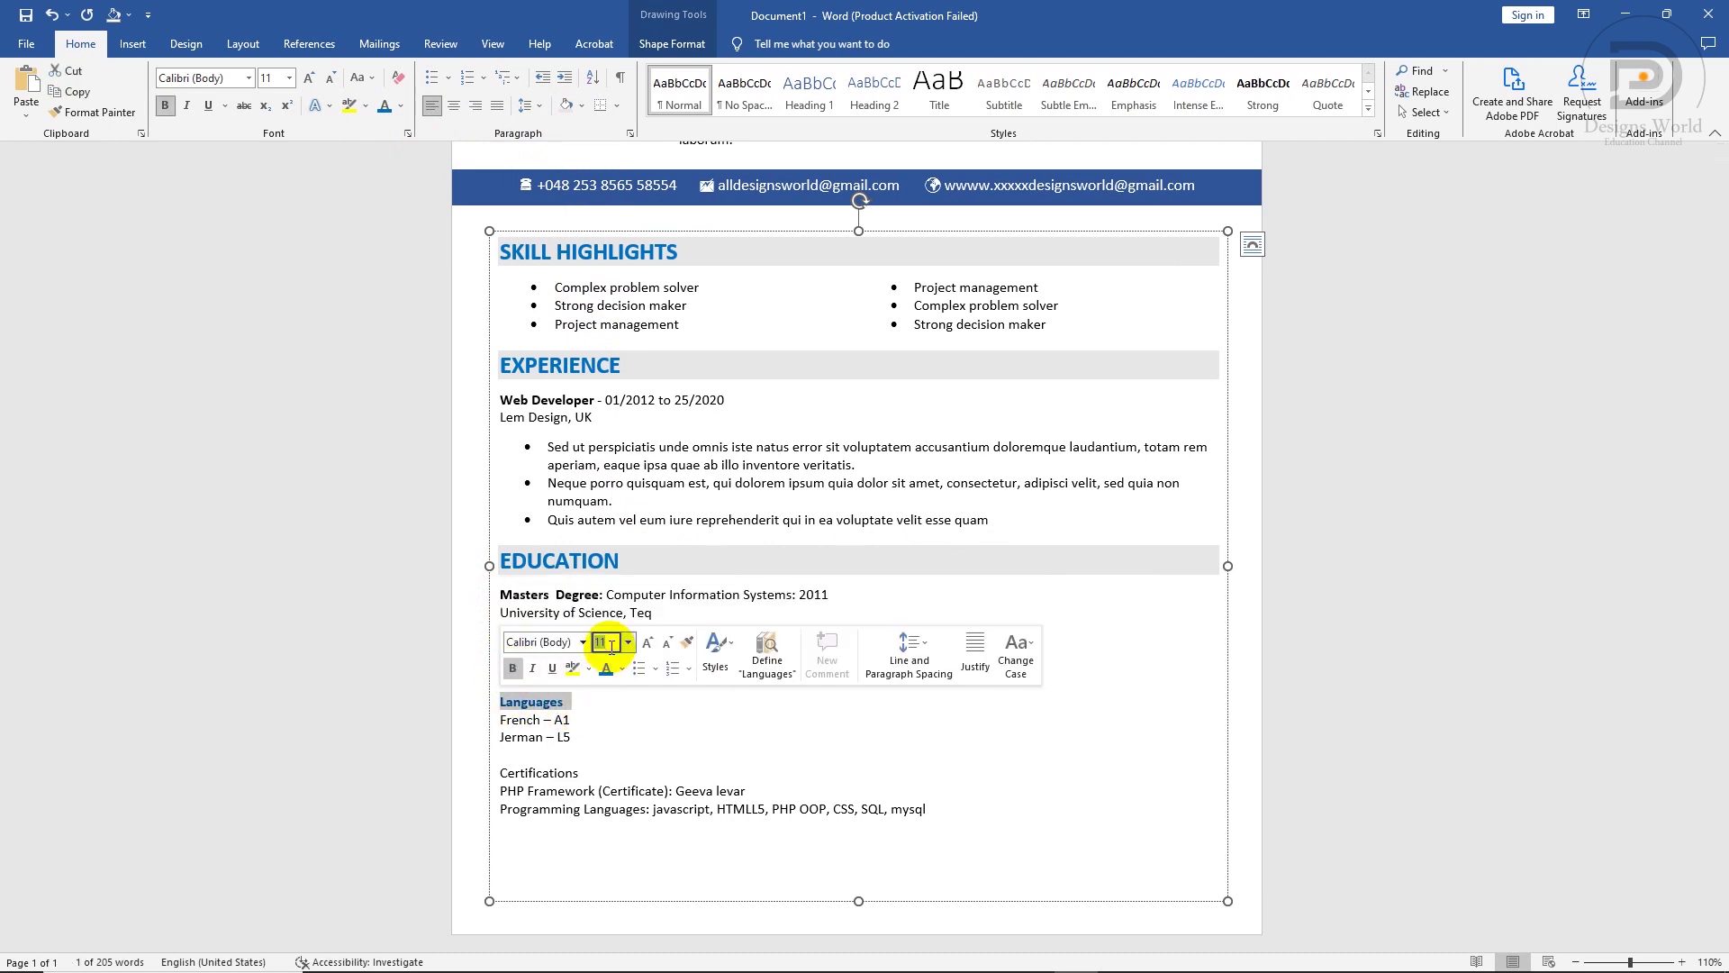
- Make the Languages heading 18 pt, UPPERCASE, grey-shaded, with space after the paragraph
key(Return)
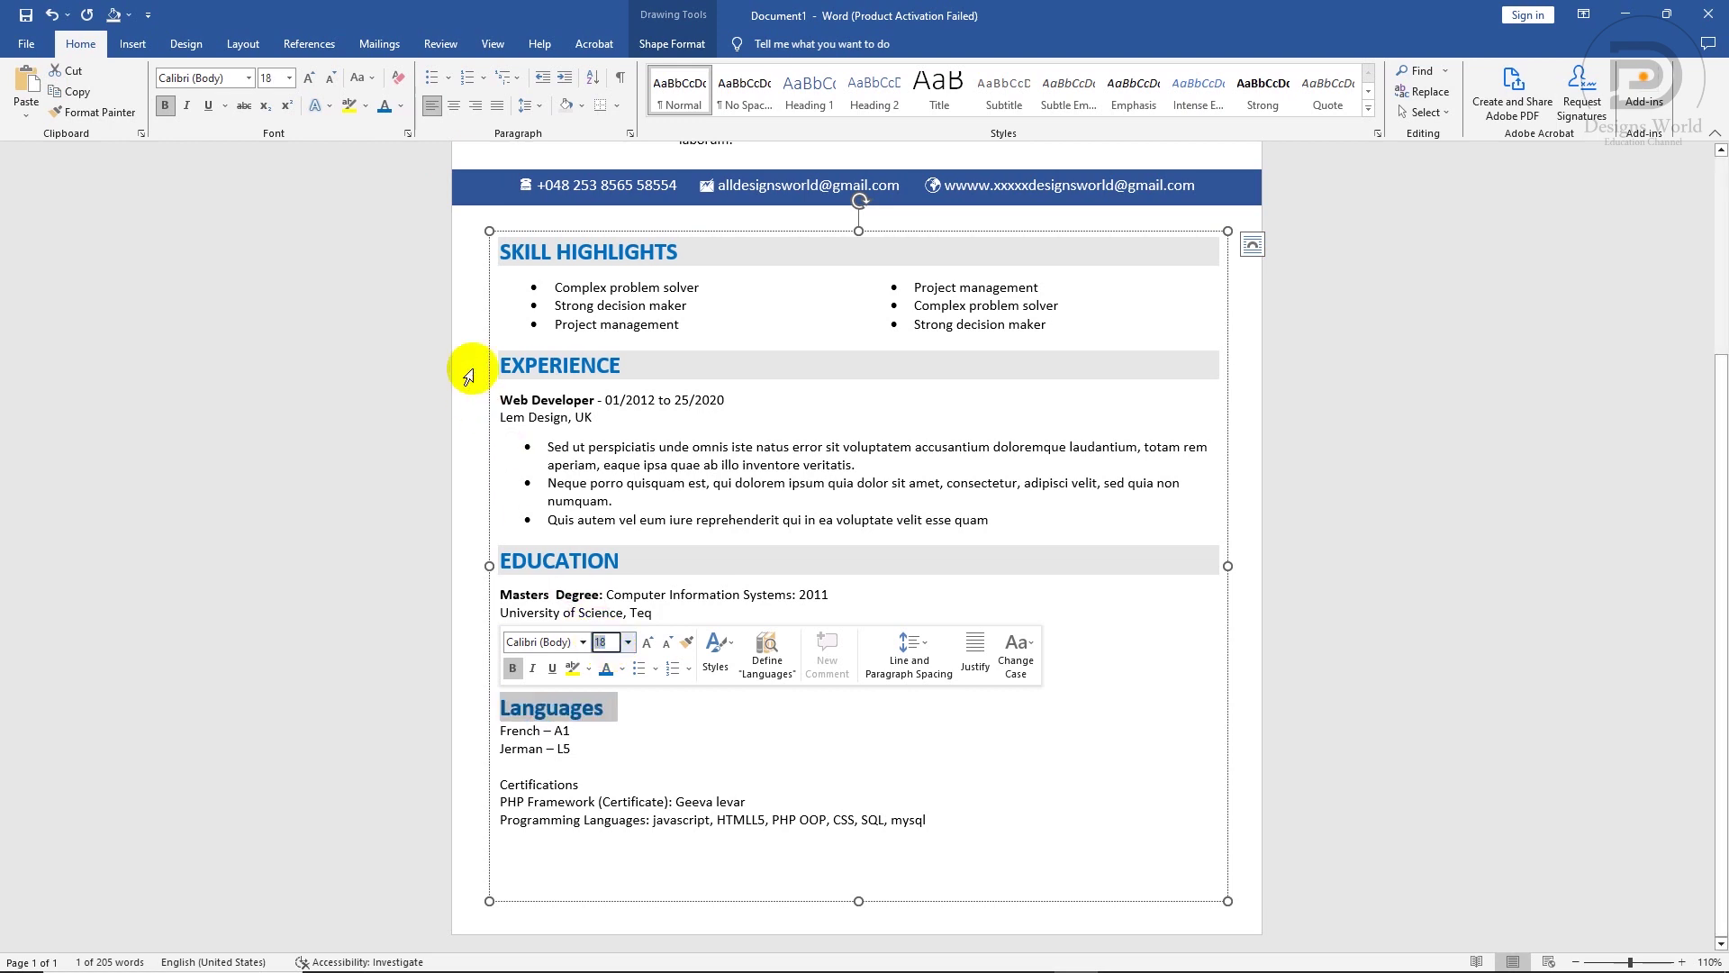
click(361, 77)
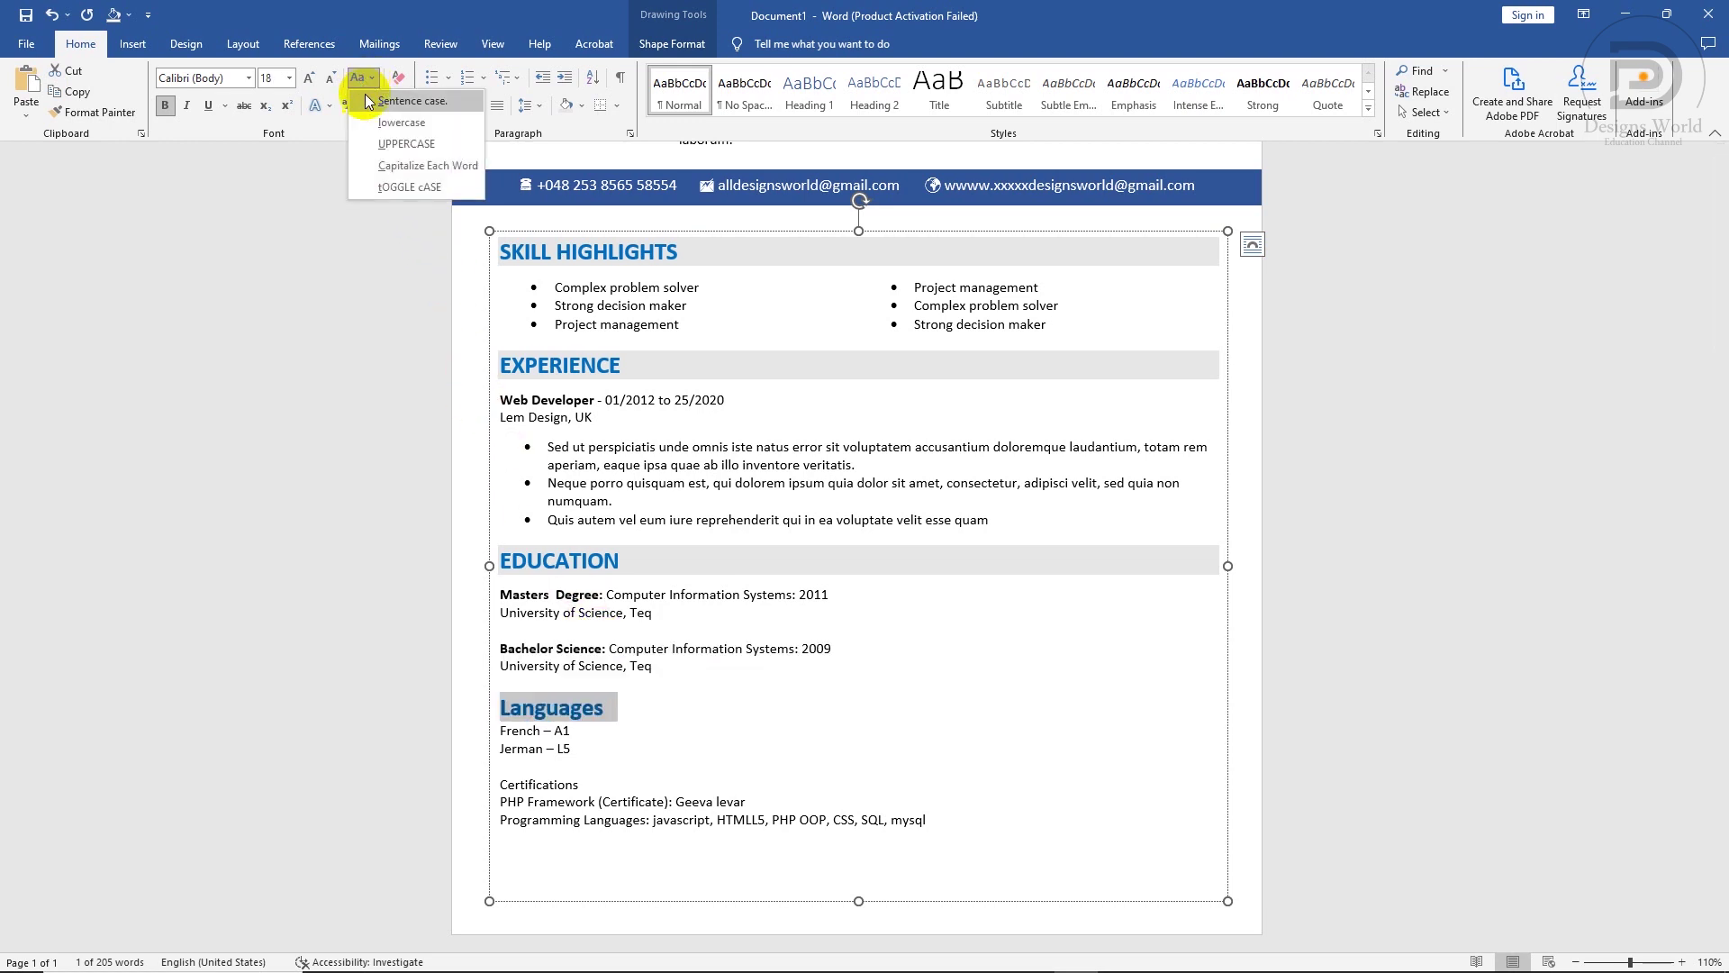
click(372, 145)
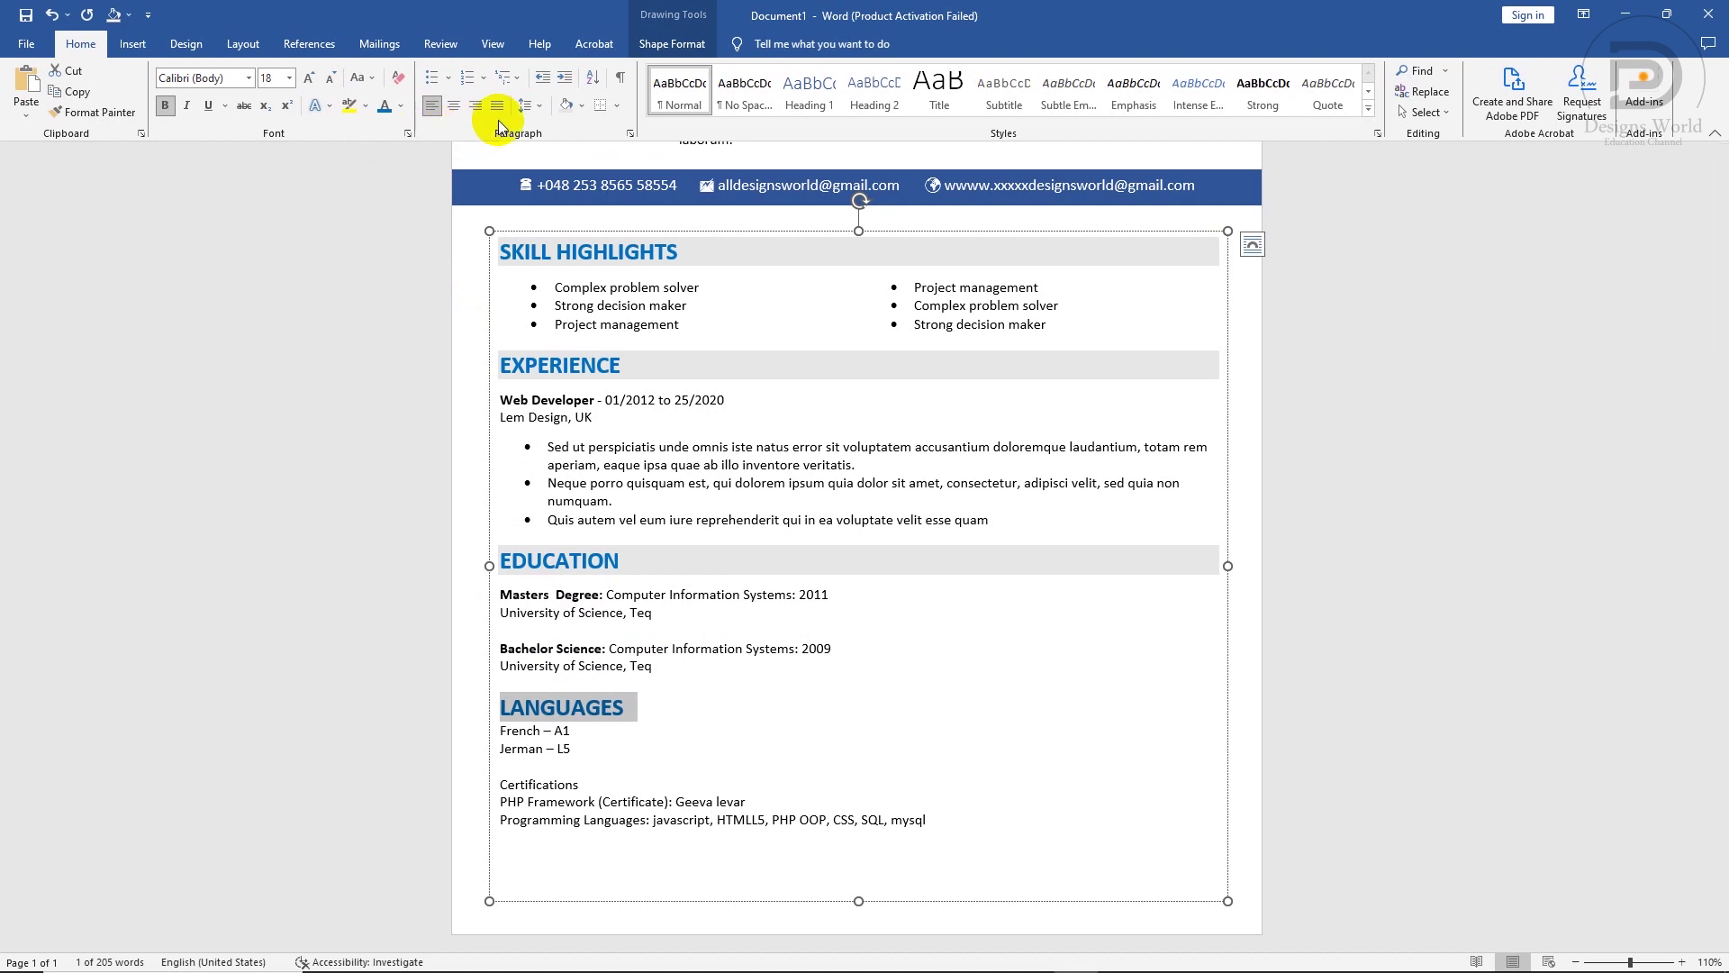
click(566, 105)
click(539, 111)
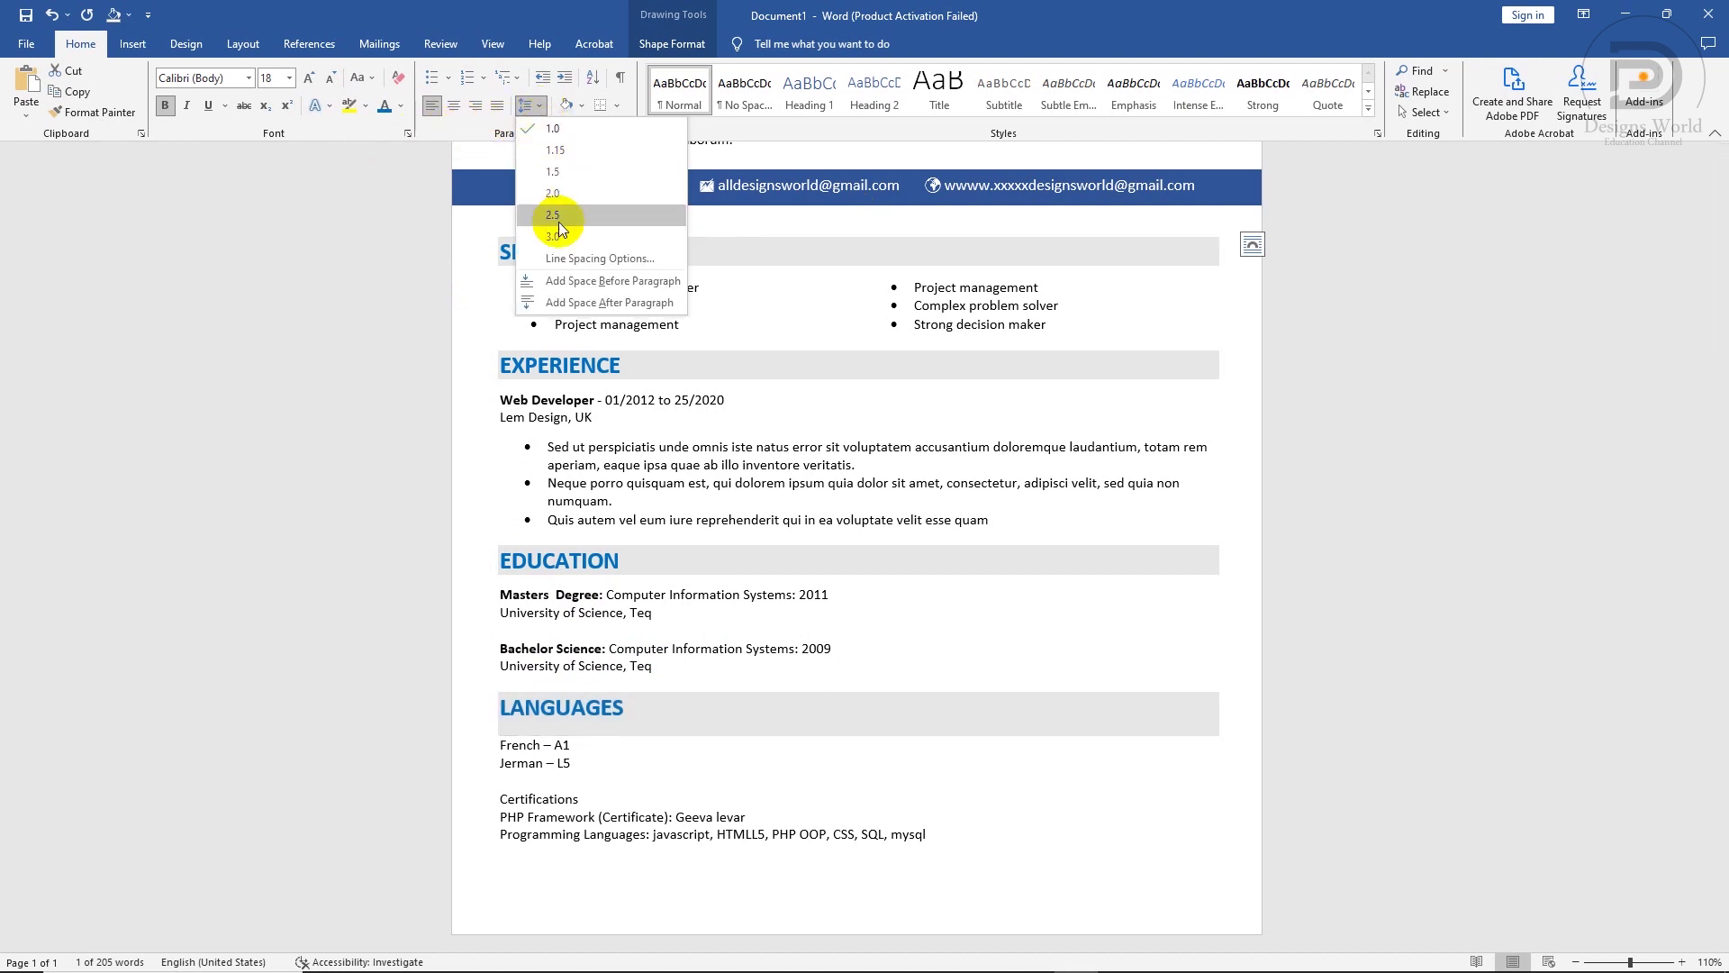
click(609, 303)
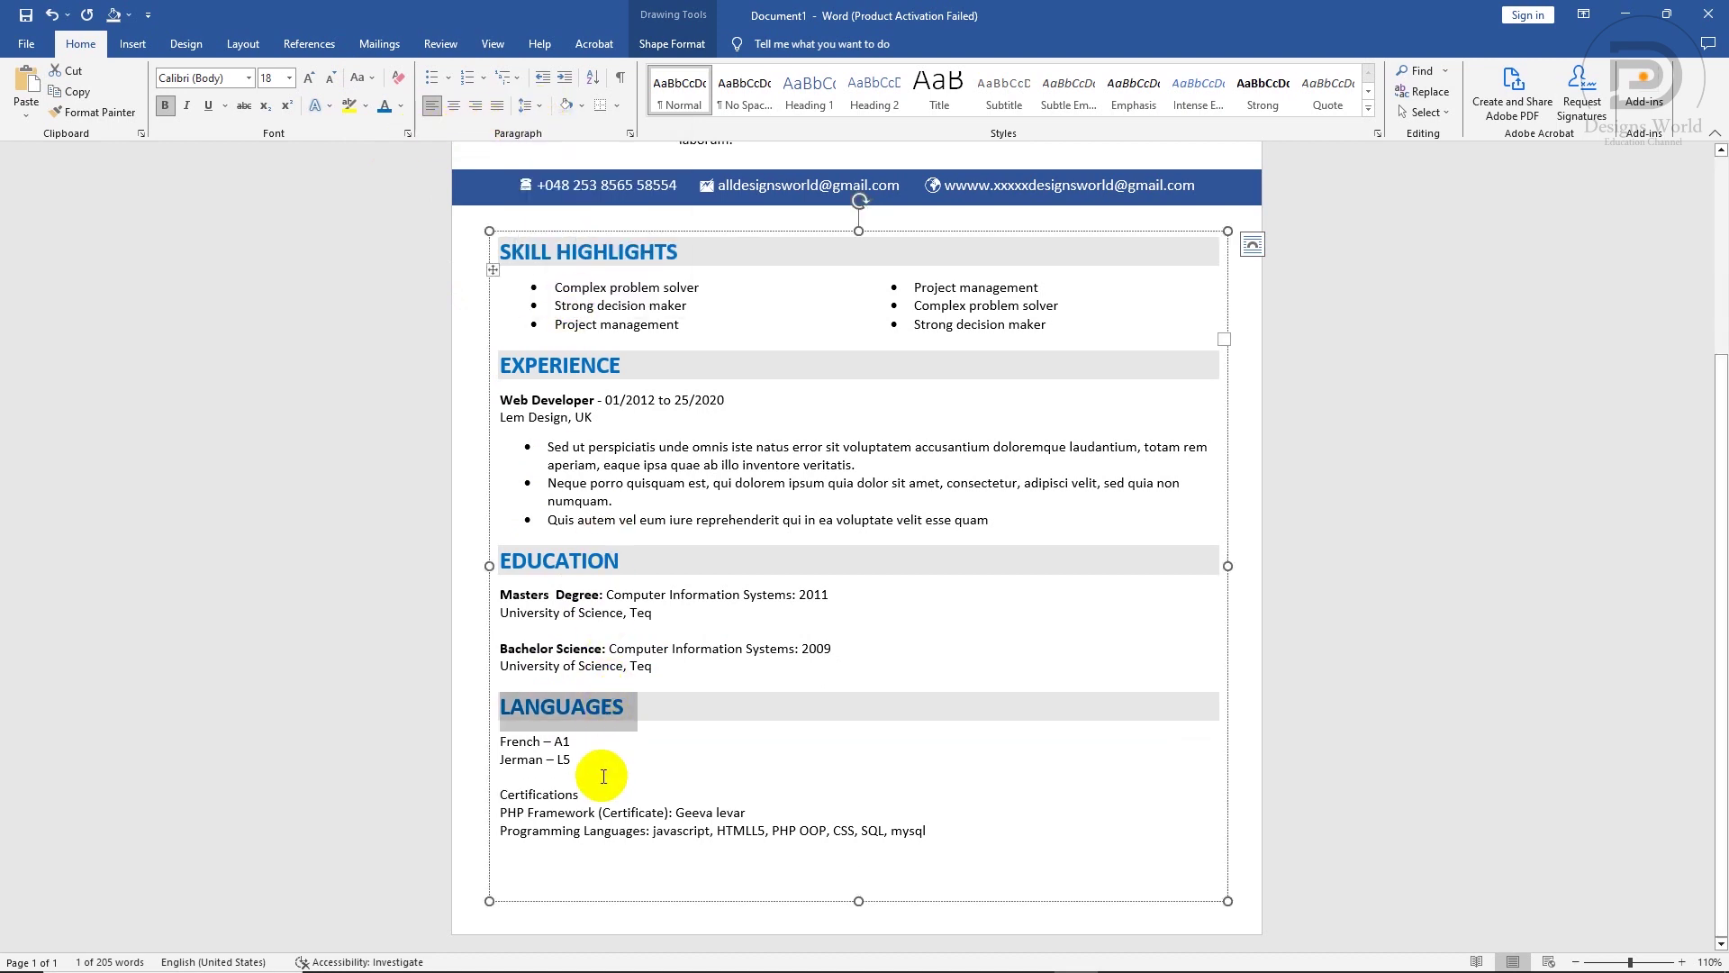
- Make the Certifications heading 18 pt and UPPERCASE, with space after the paragraph
drag(585, 794, 498, 795)
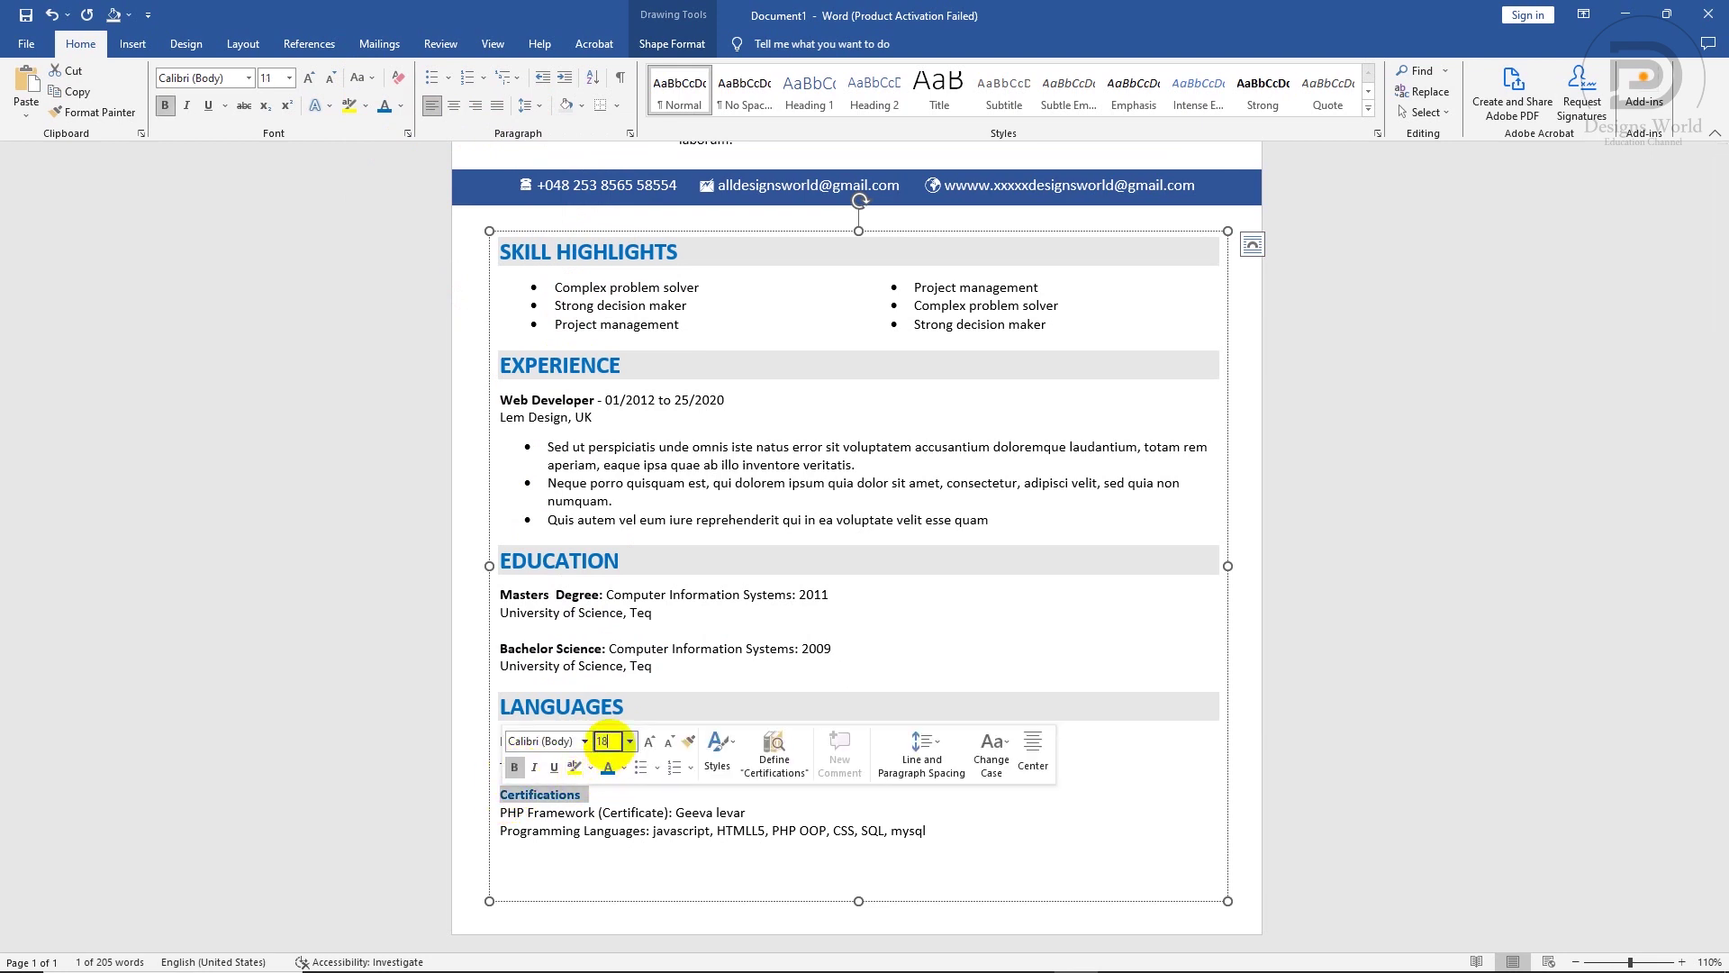
key(Return)
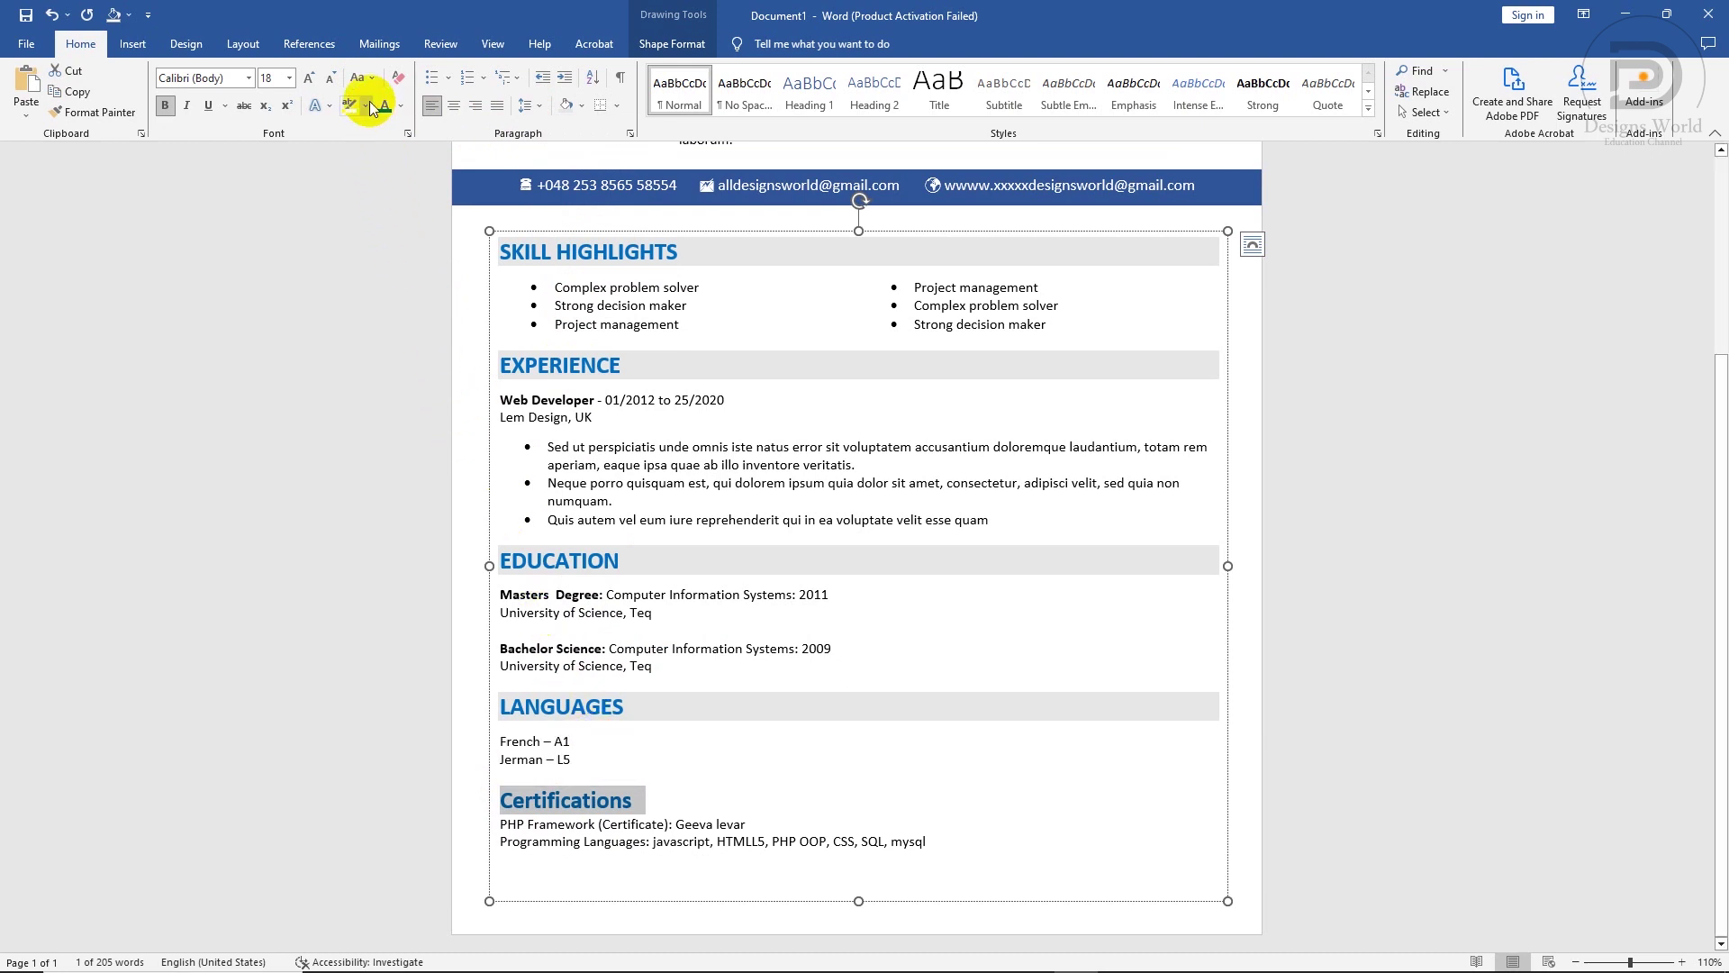
click(368, 85)
click(392, 144)
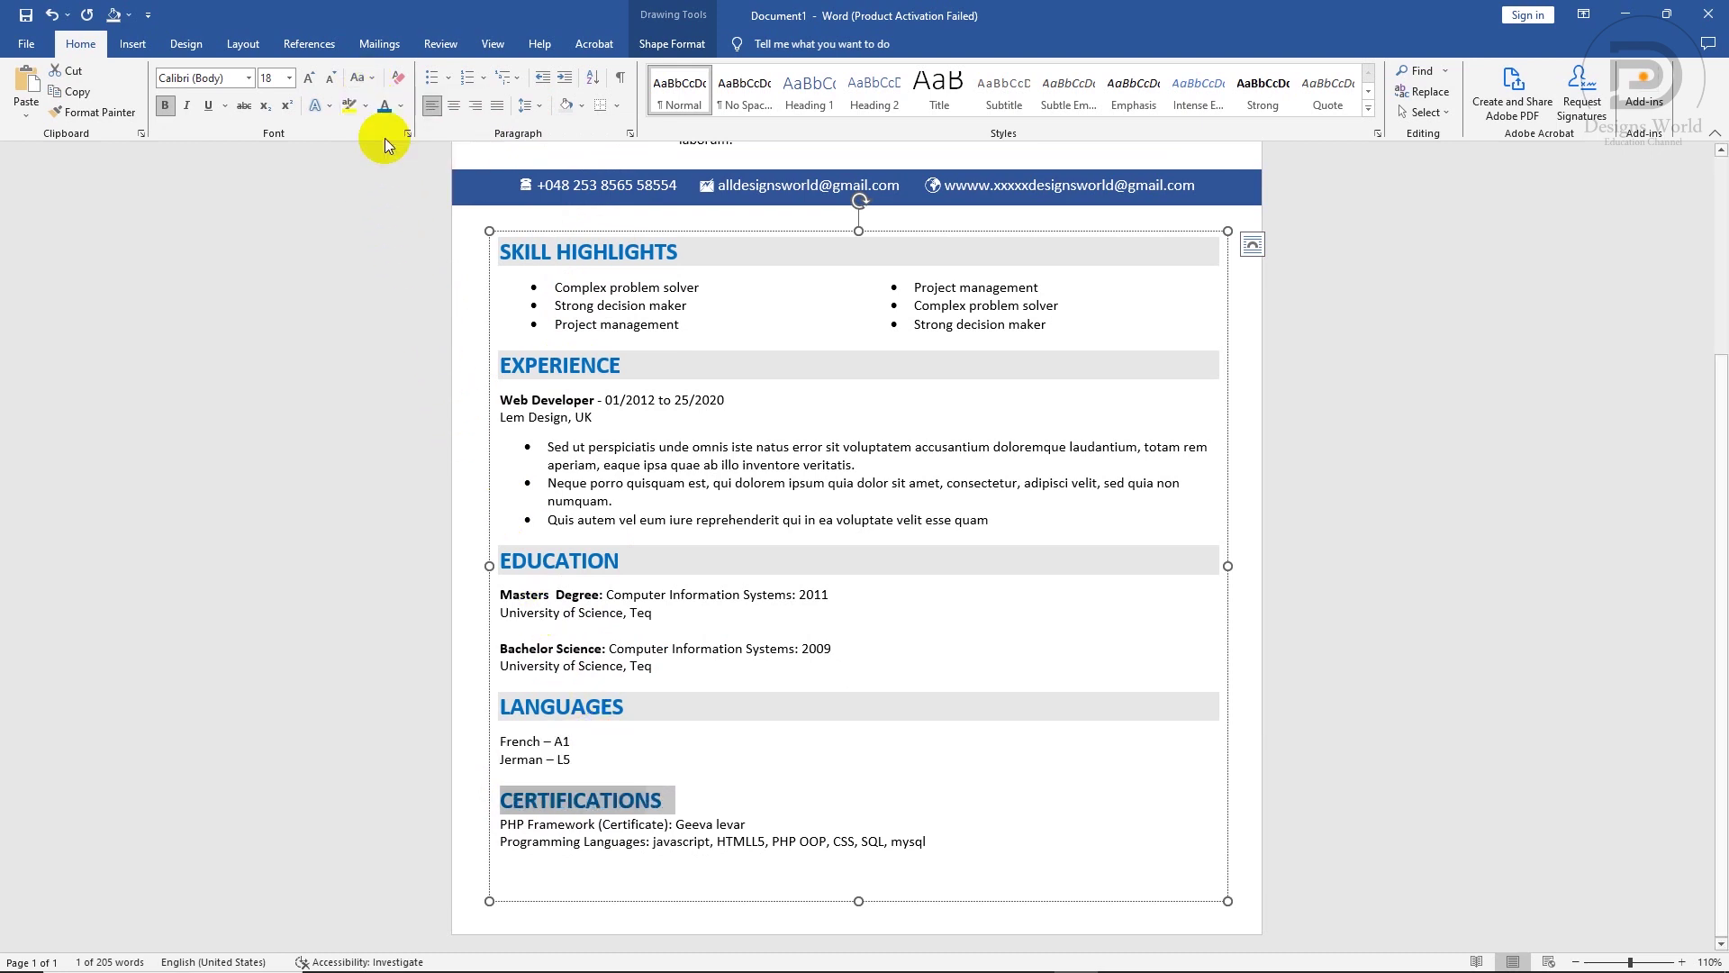
click(527, 105)
click(568, 305)
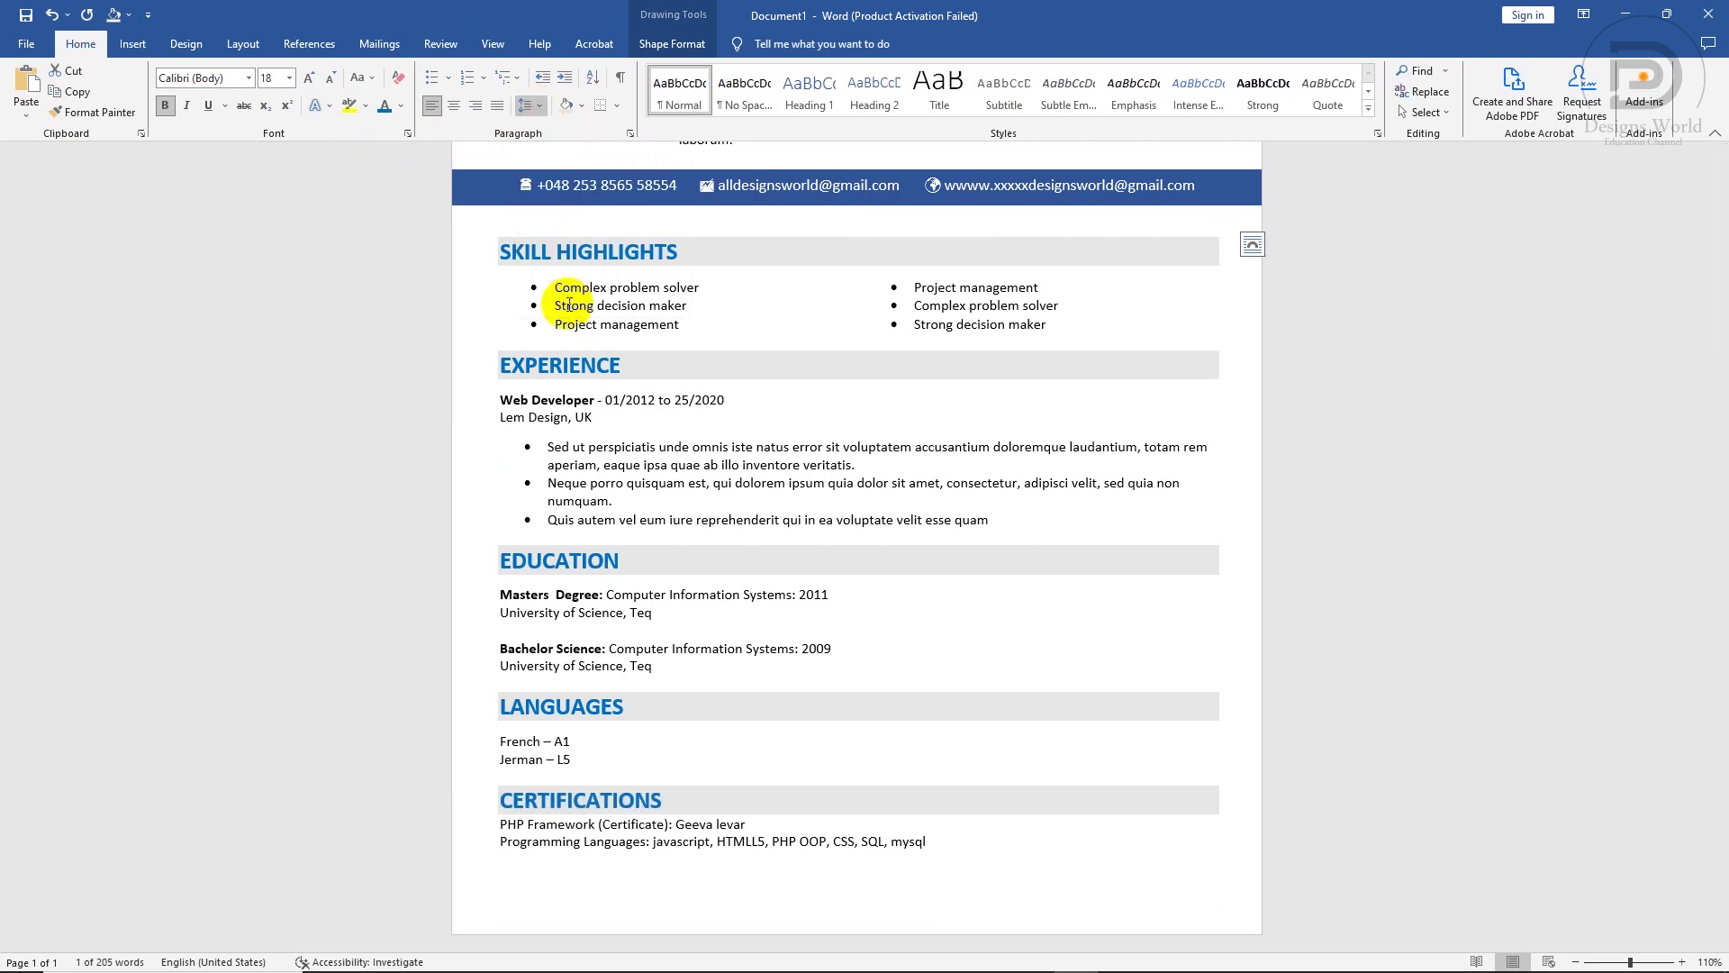
click(680, 835)
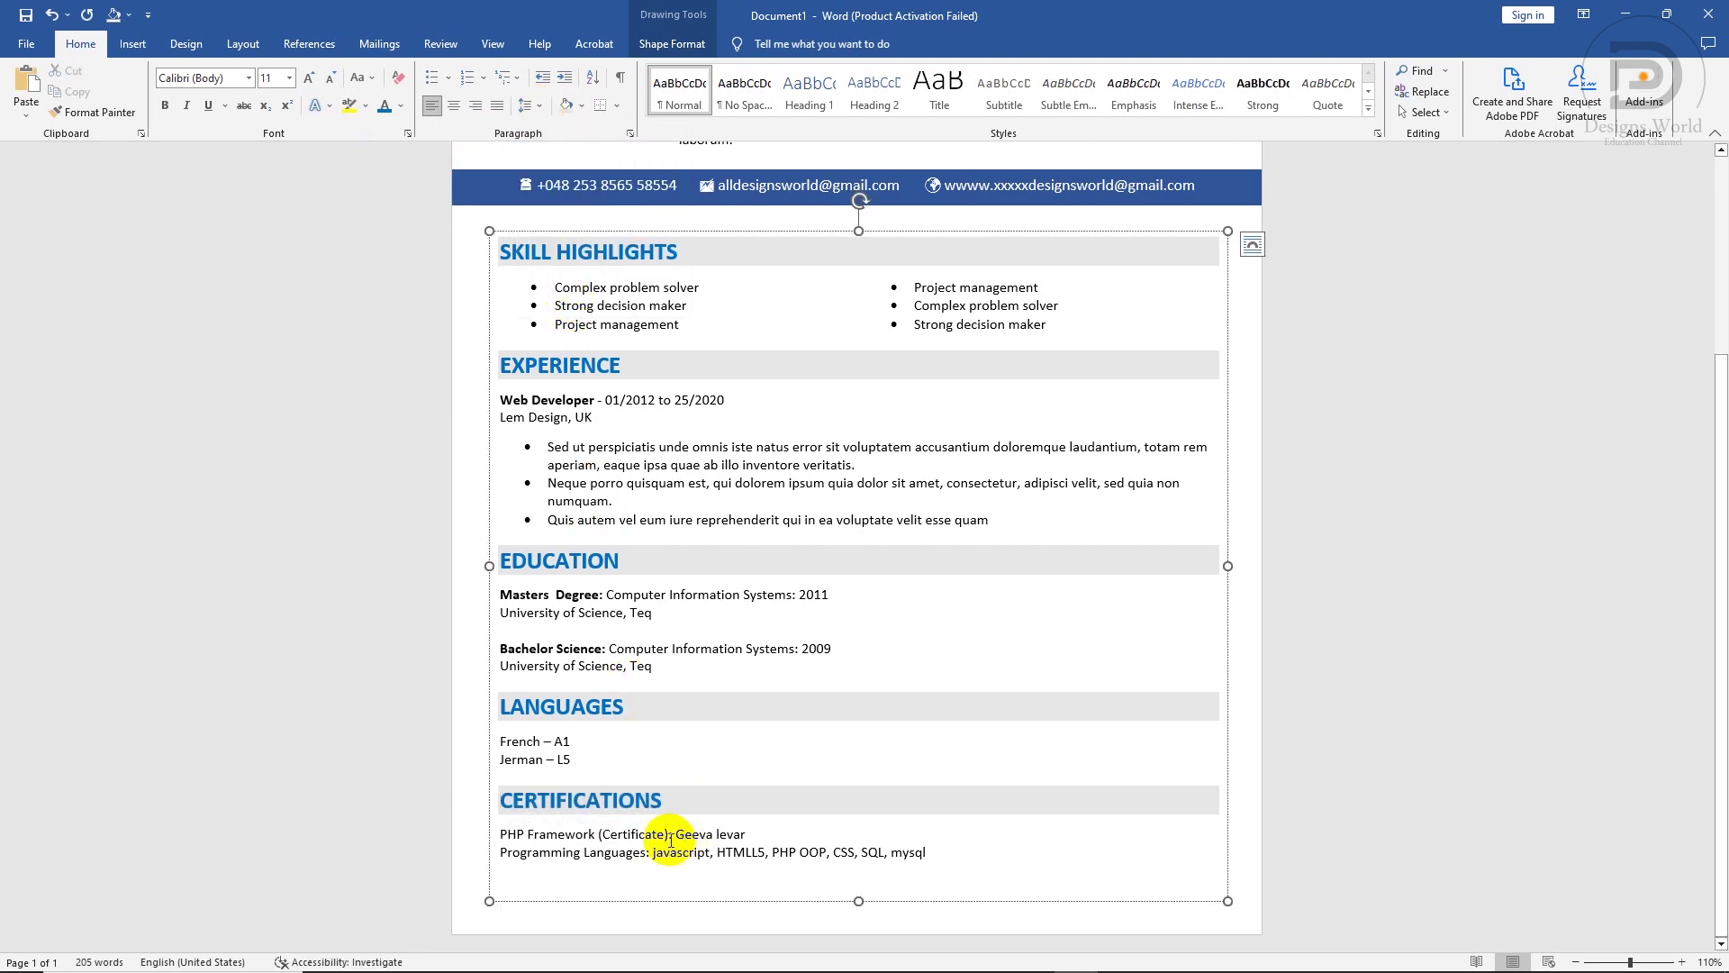
- Bold the PHP Framework (Certificate) and Programming Languages labels under Certifications
drag(667, 834, 546, 834)
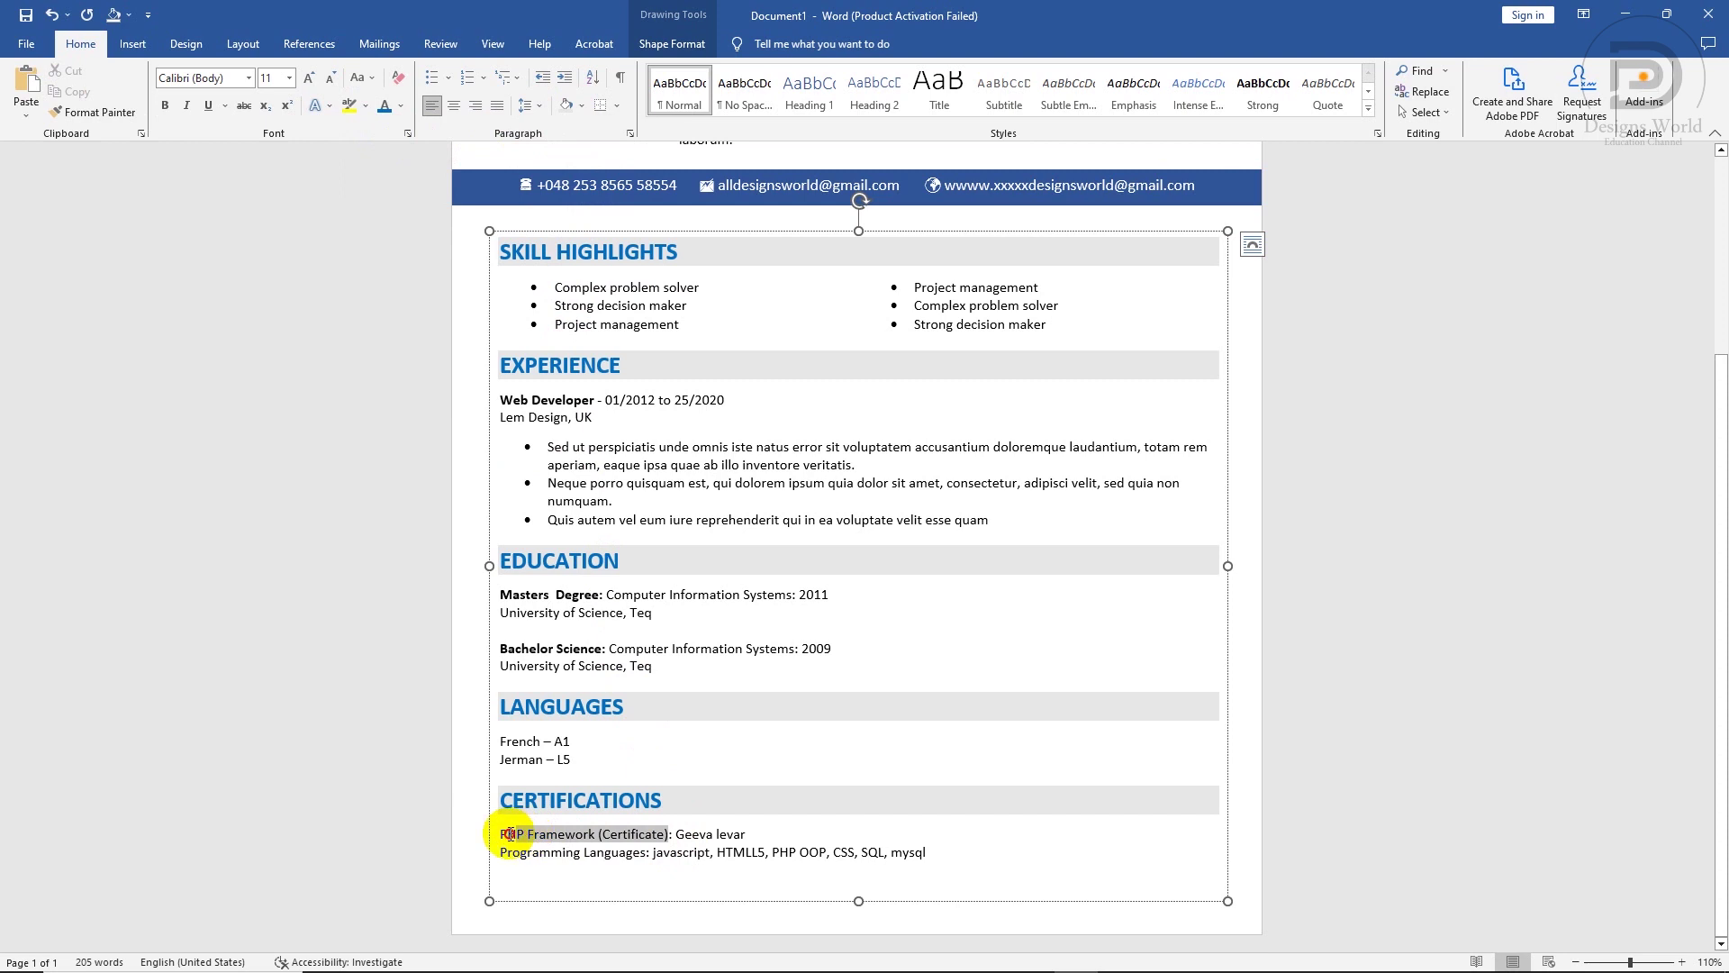
click(510, 803)
click(589, 856)
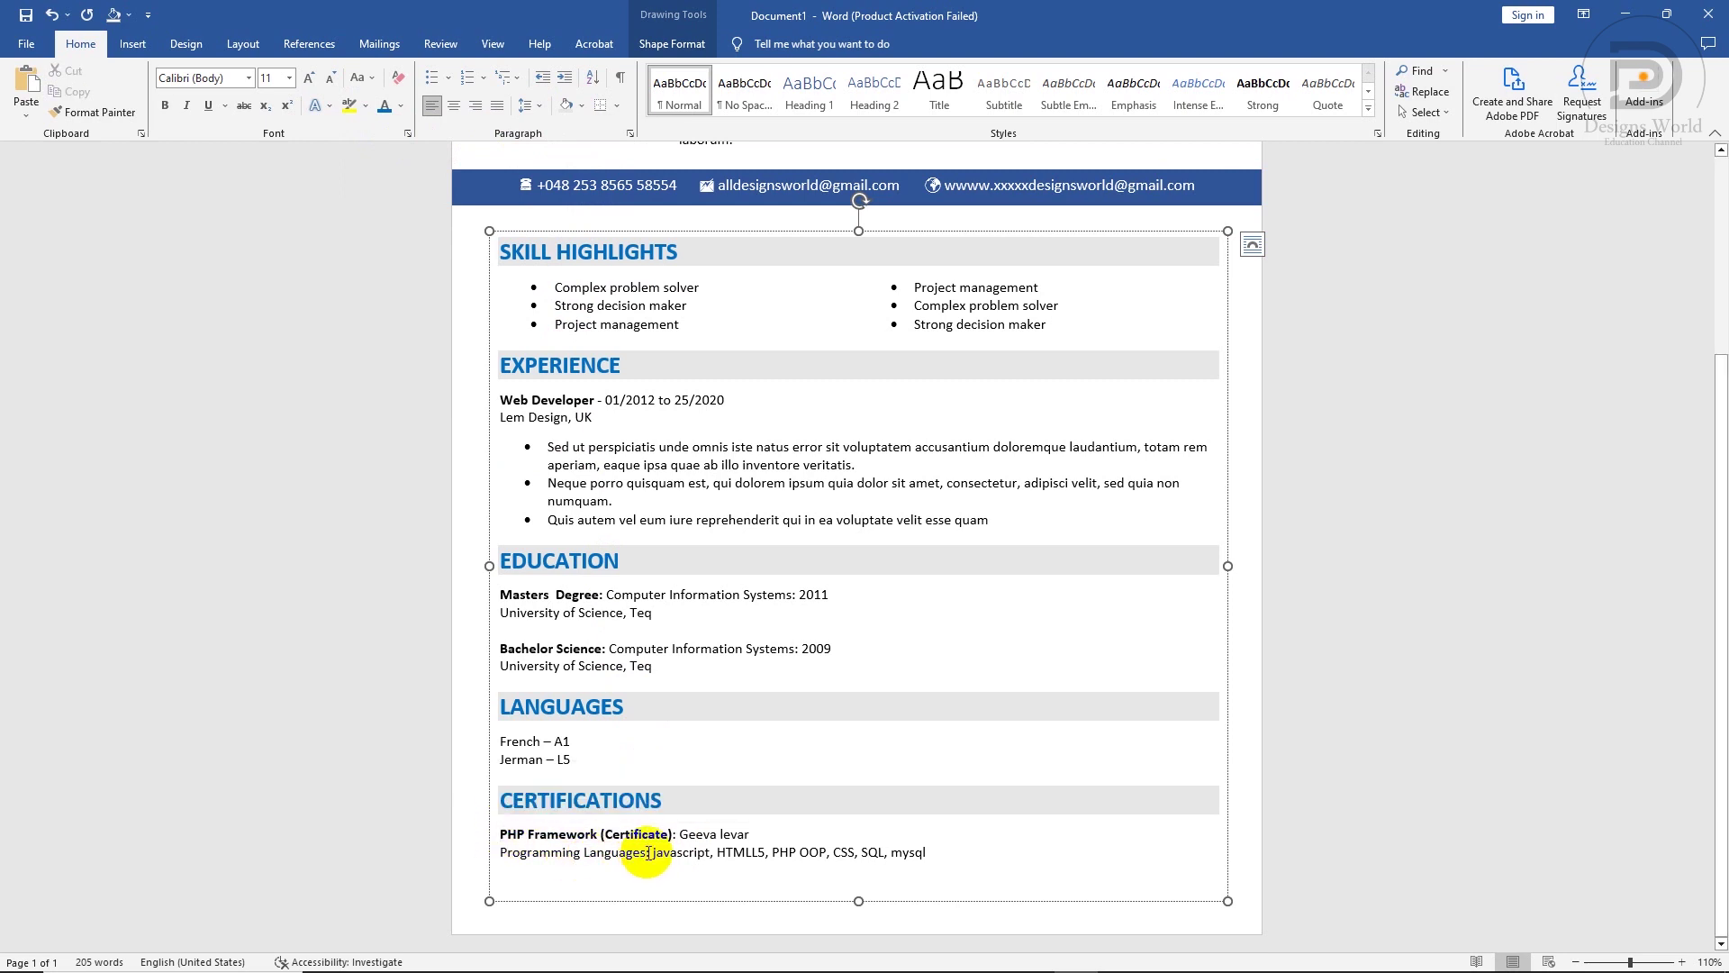
drag(650, 852, 465, 856)
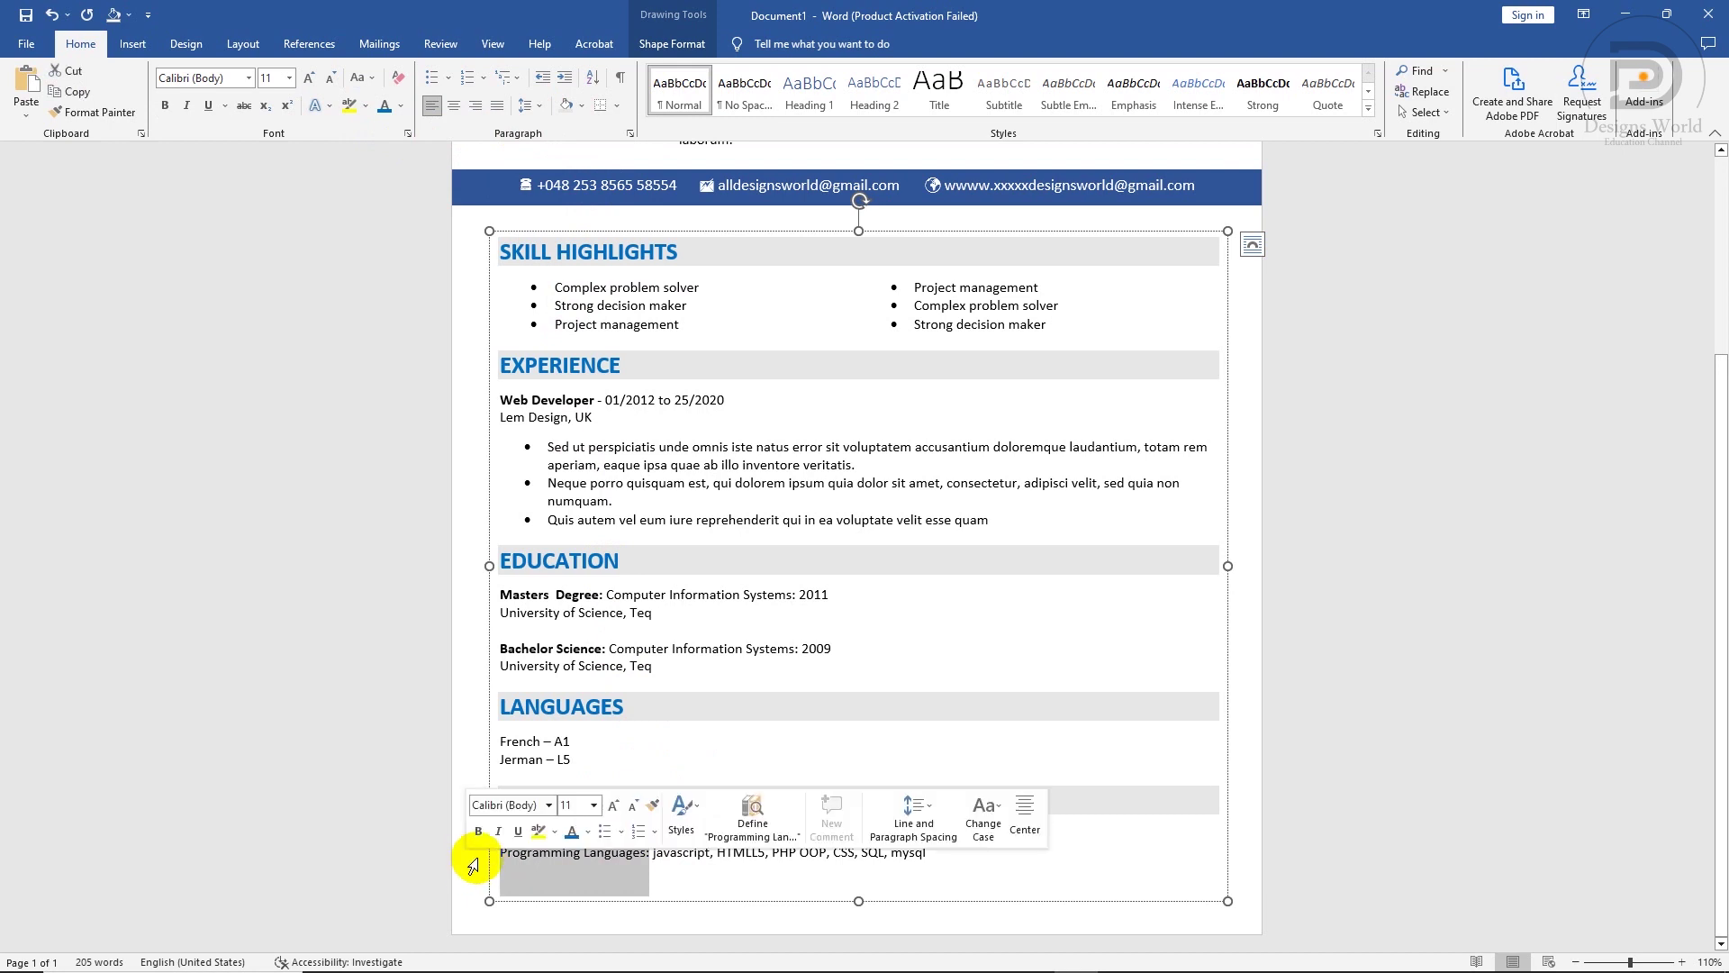
click(479, 832)
click(637, 856)
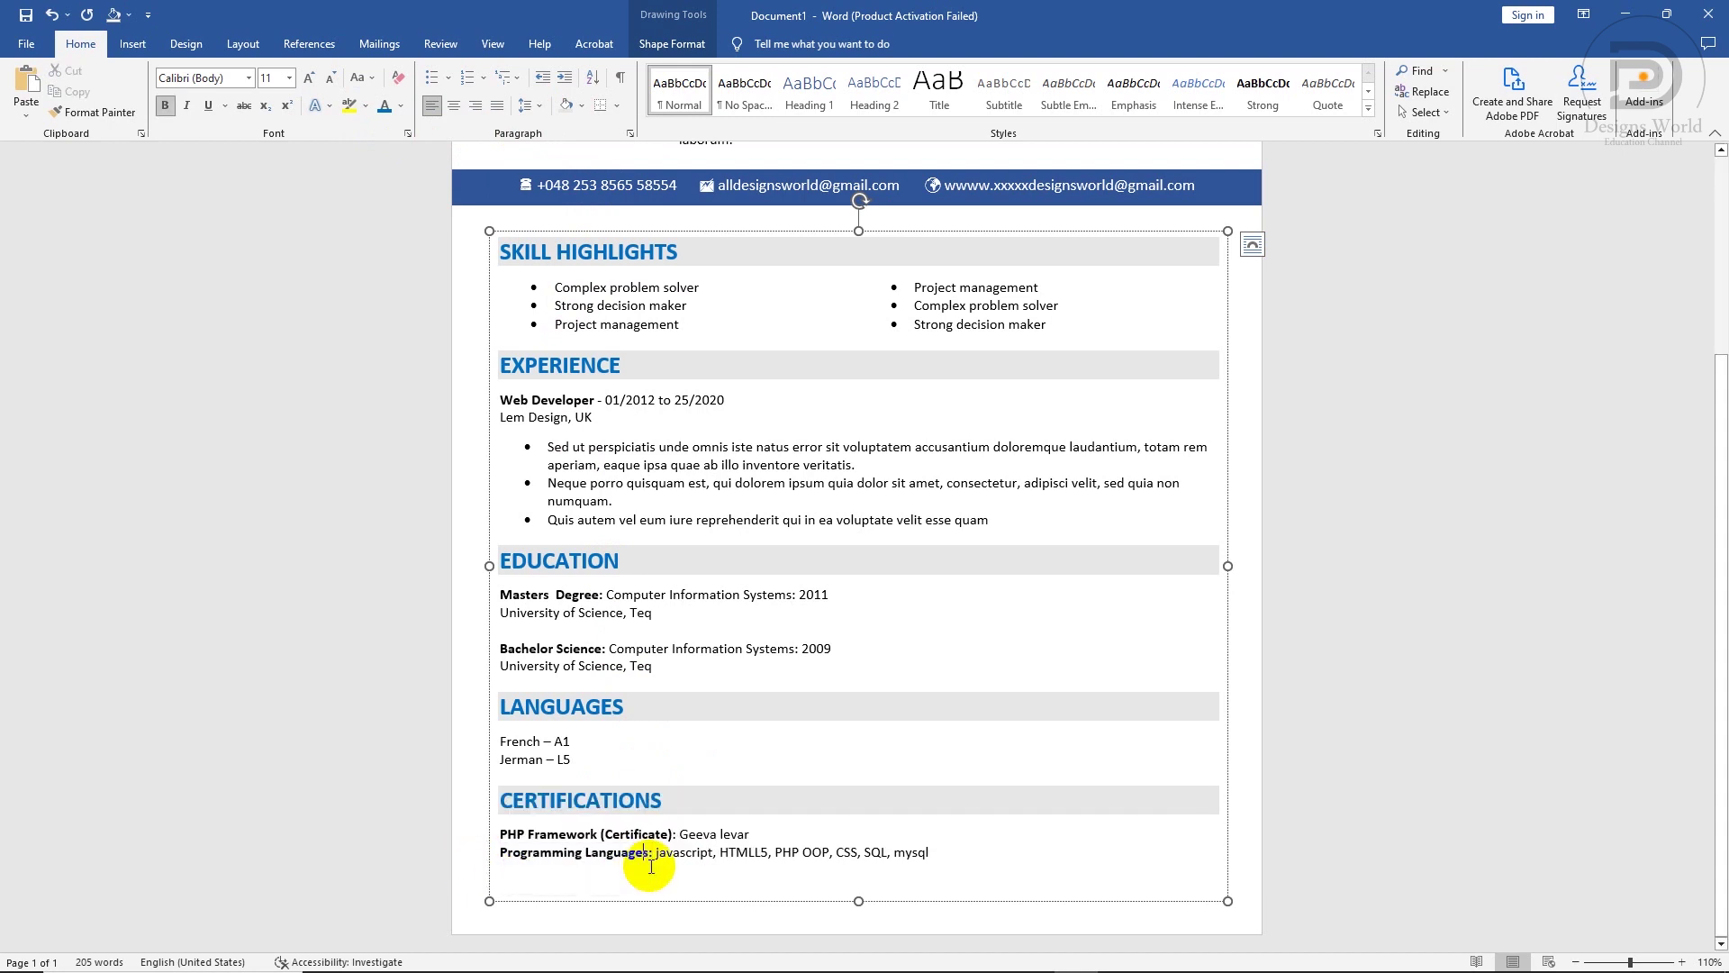
- Scroll down and select the text box holding the resume body
scroll(894, 863, down, 2)
scroll(894, 863, down, 1)
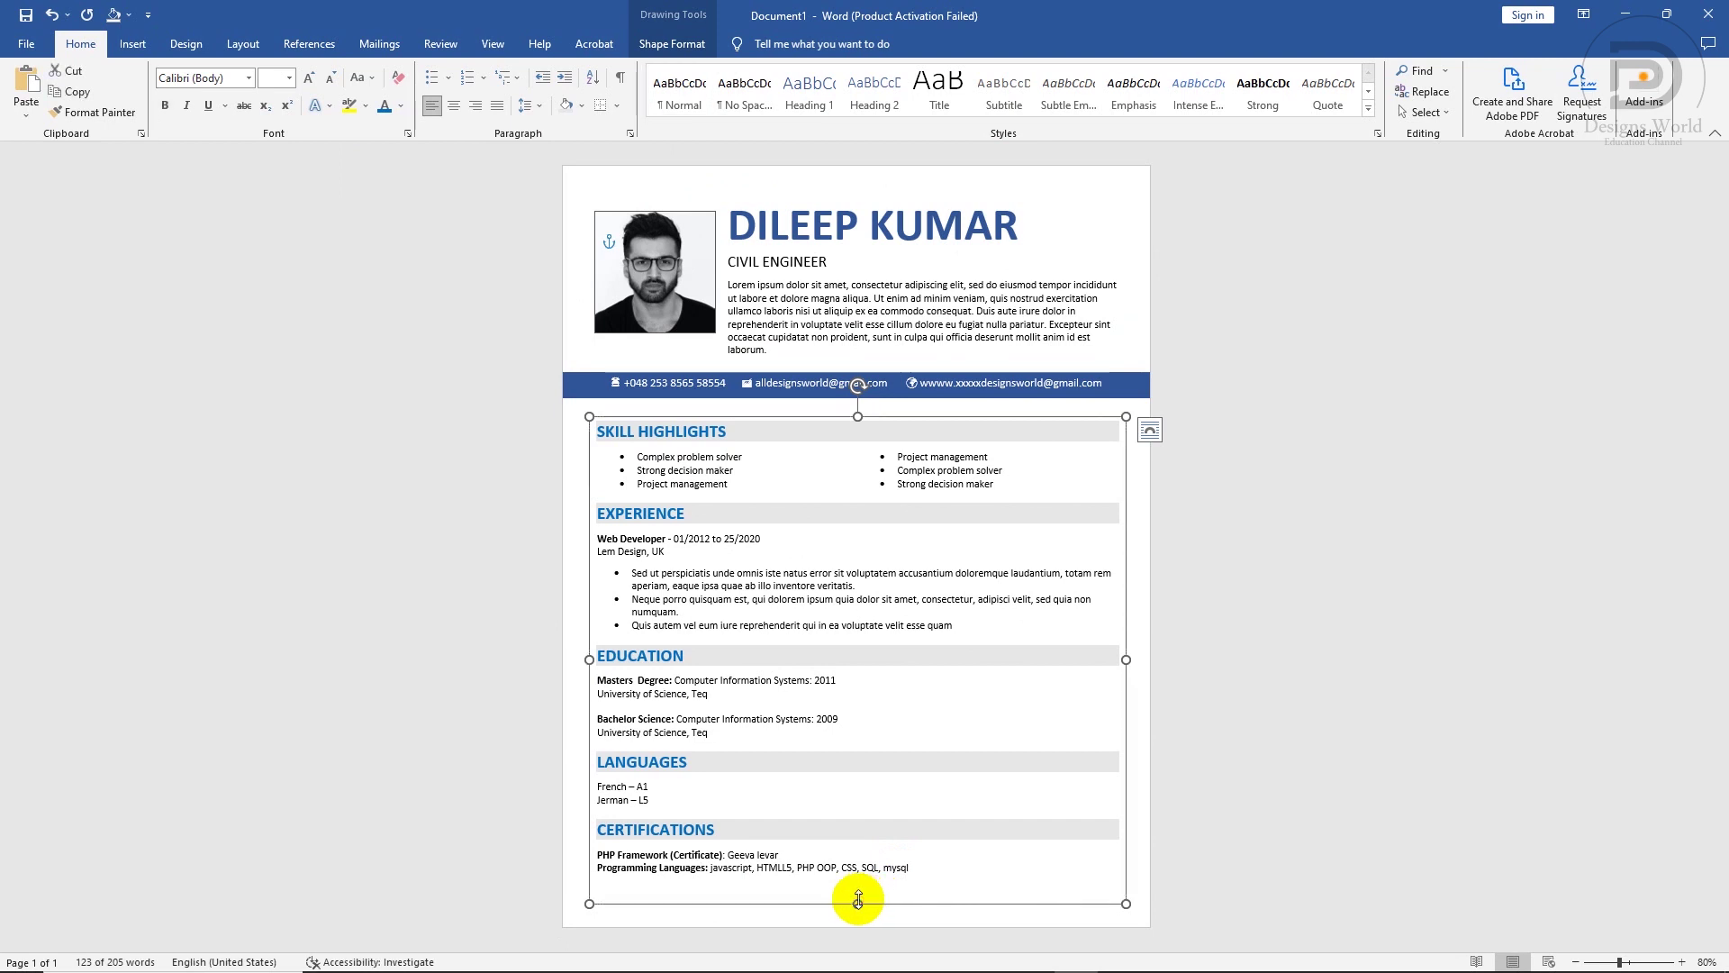
drag(859, 900, 856, 900)
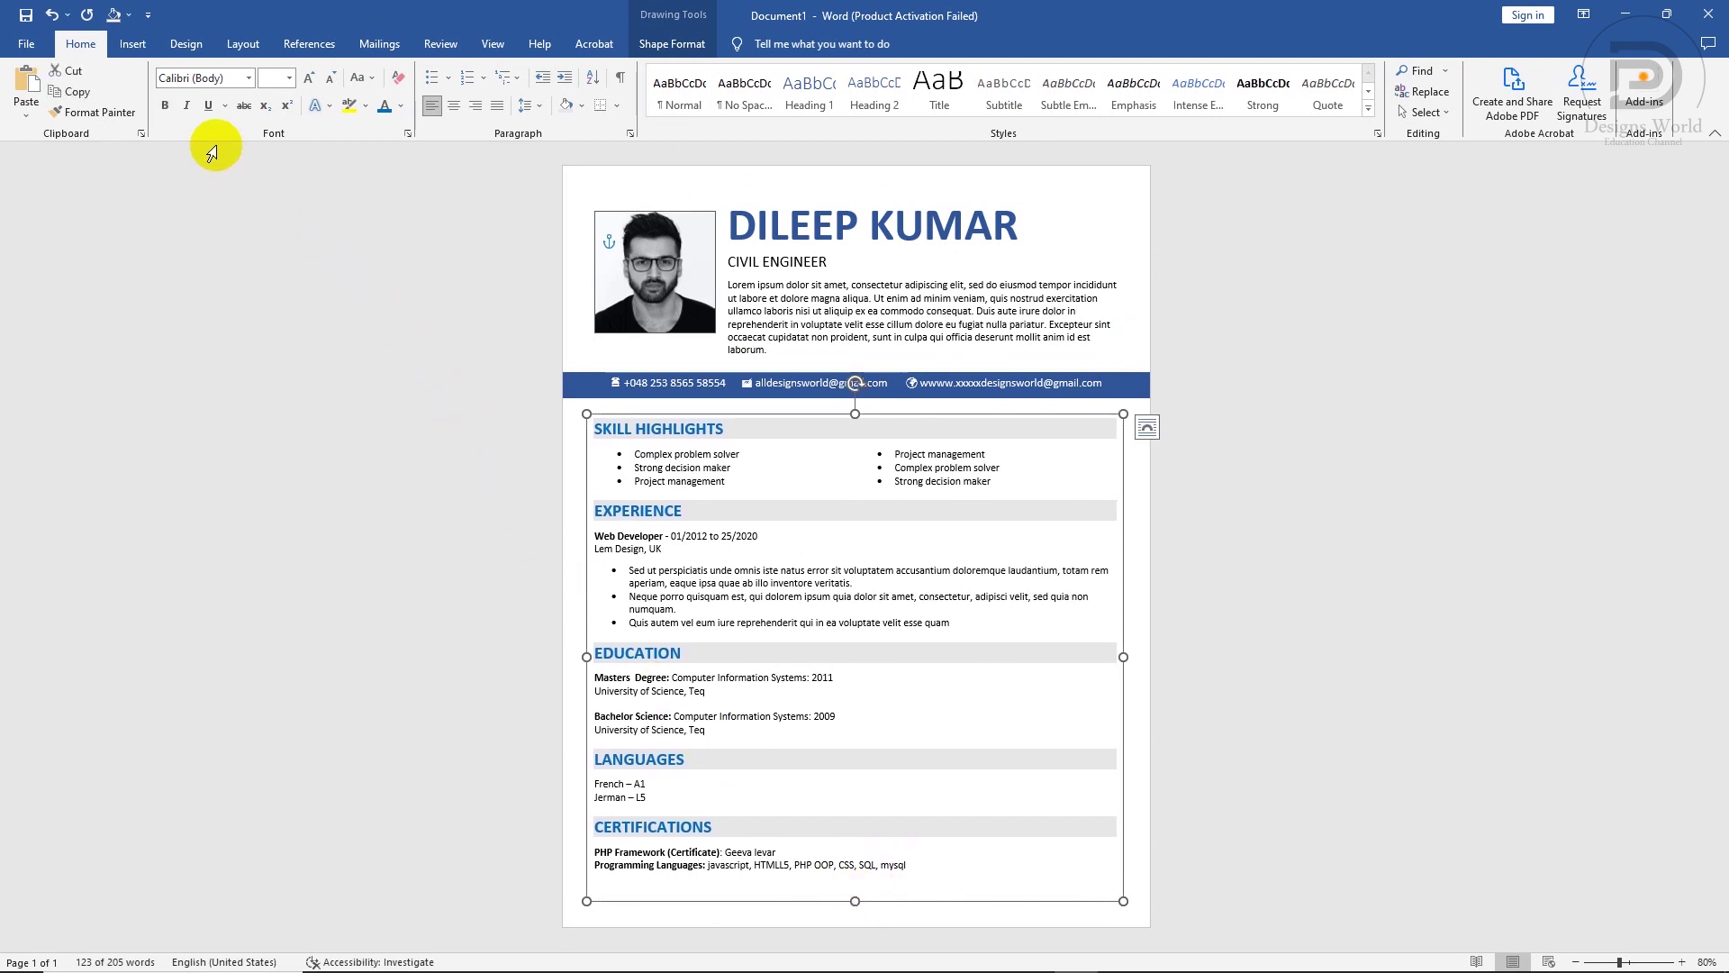
- Draw a rectangle across the bottom of the page and fill it dark blue
click(133, 44)
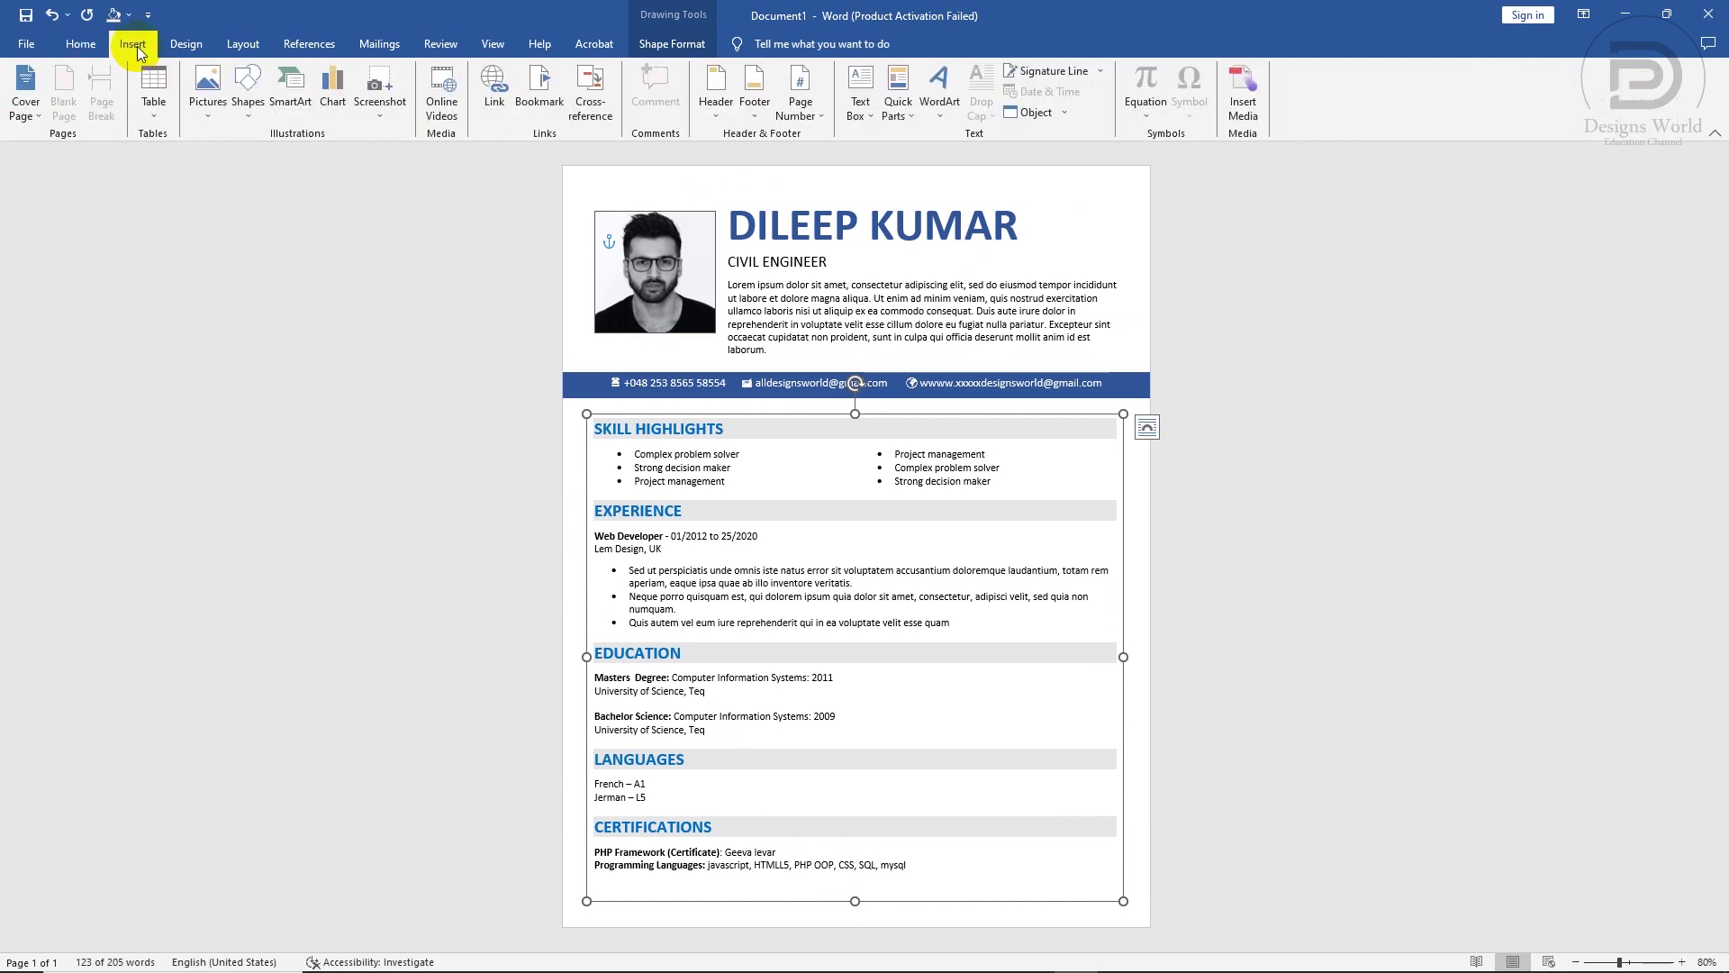
click(248, 90)
click(293, 156)
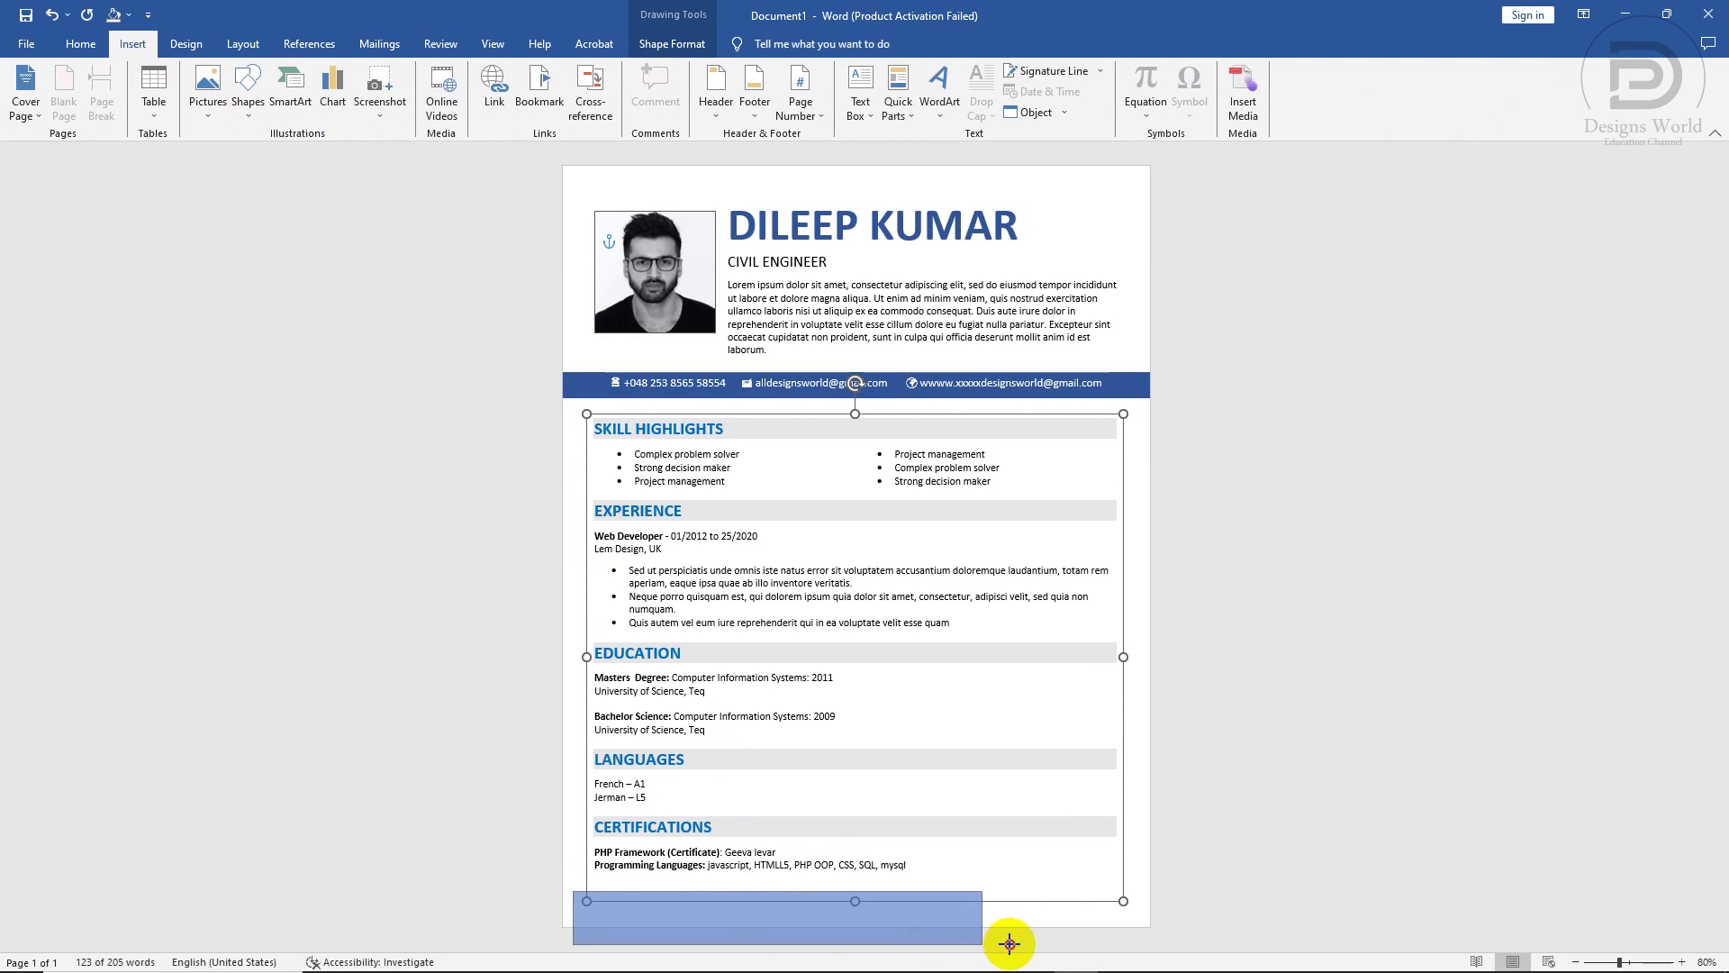
mouse_move(611, 894)
mouse_down()
mouse_move(1189, 937)
mouse_move(1092, 925)
mouse_up()
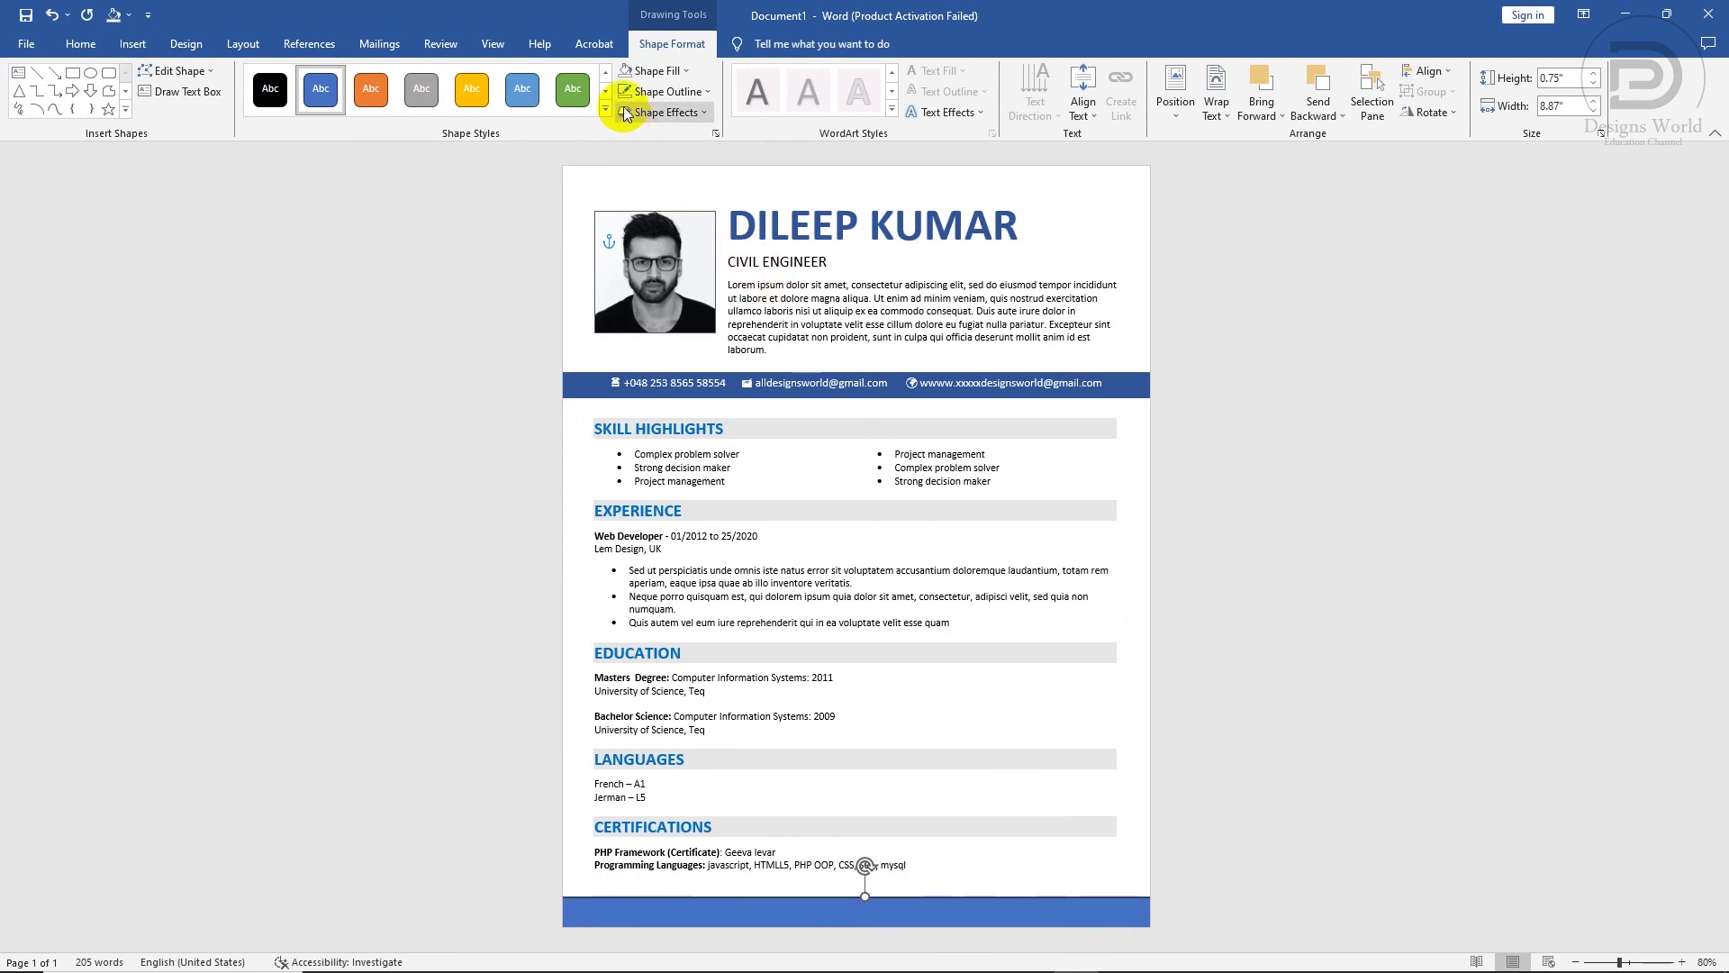
click(654, 78)
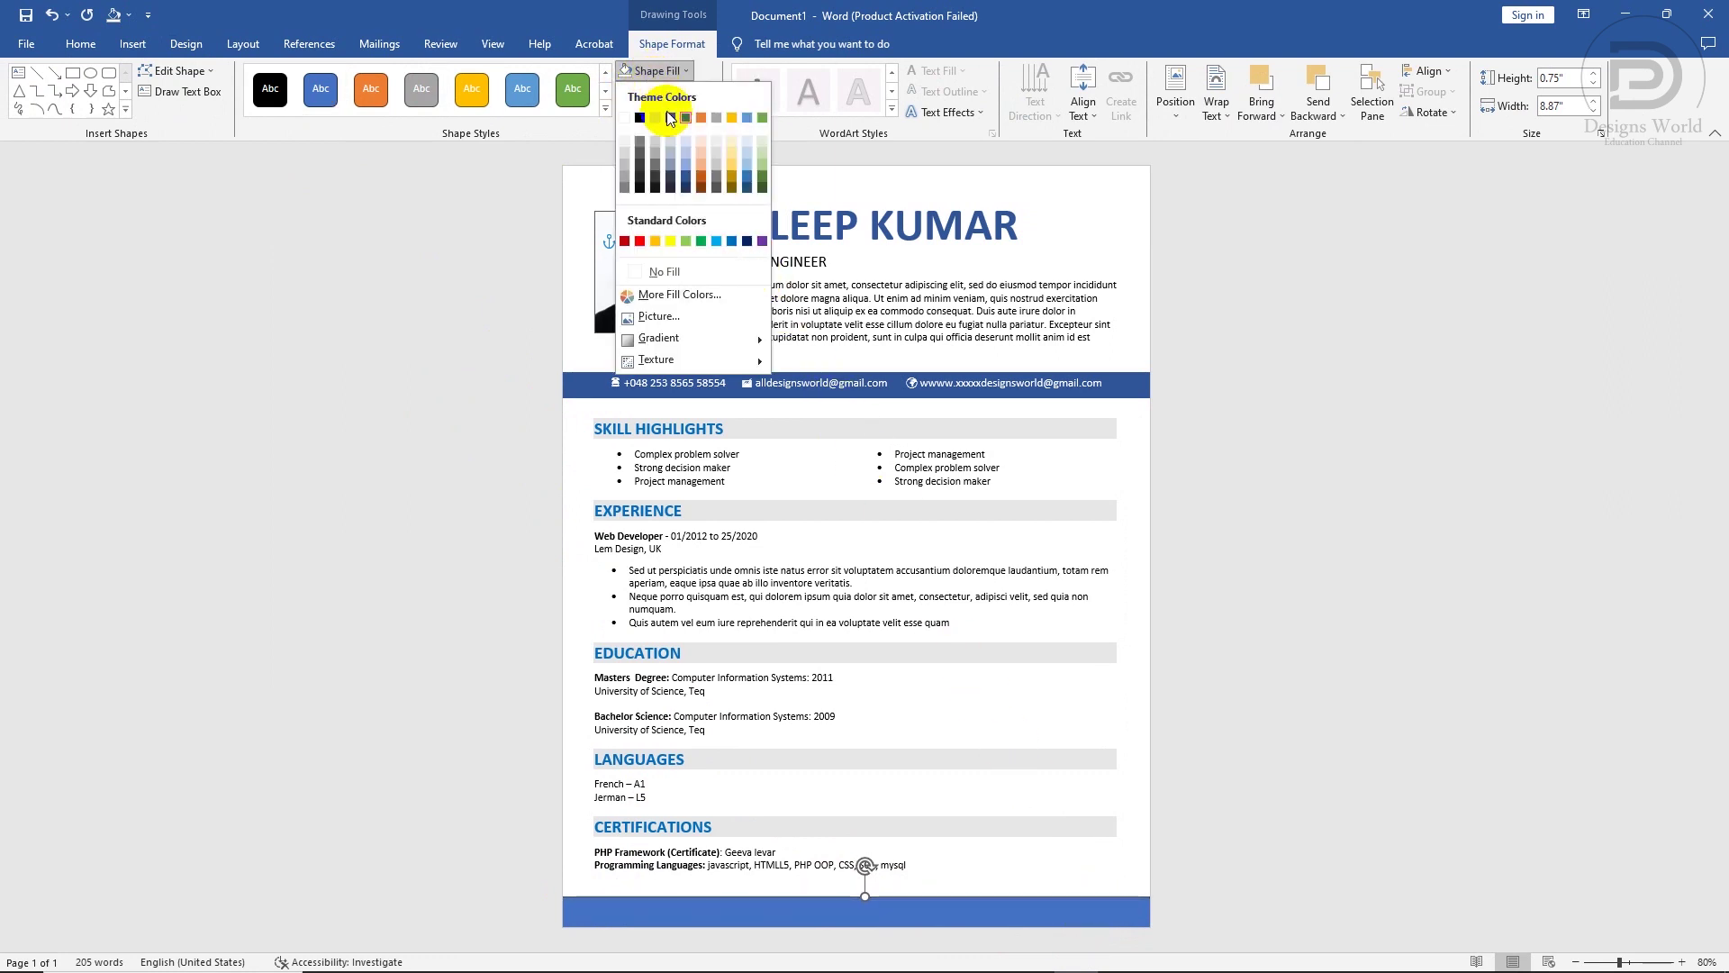
click(688, 176)
ctrl+scroll(911, 535, down, 1)
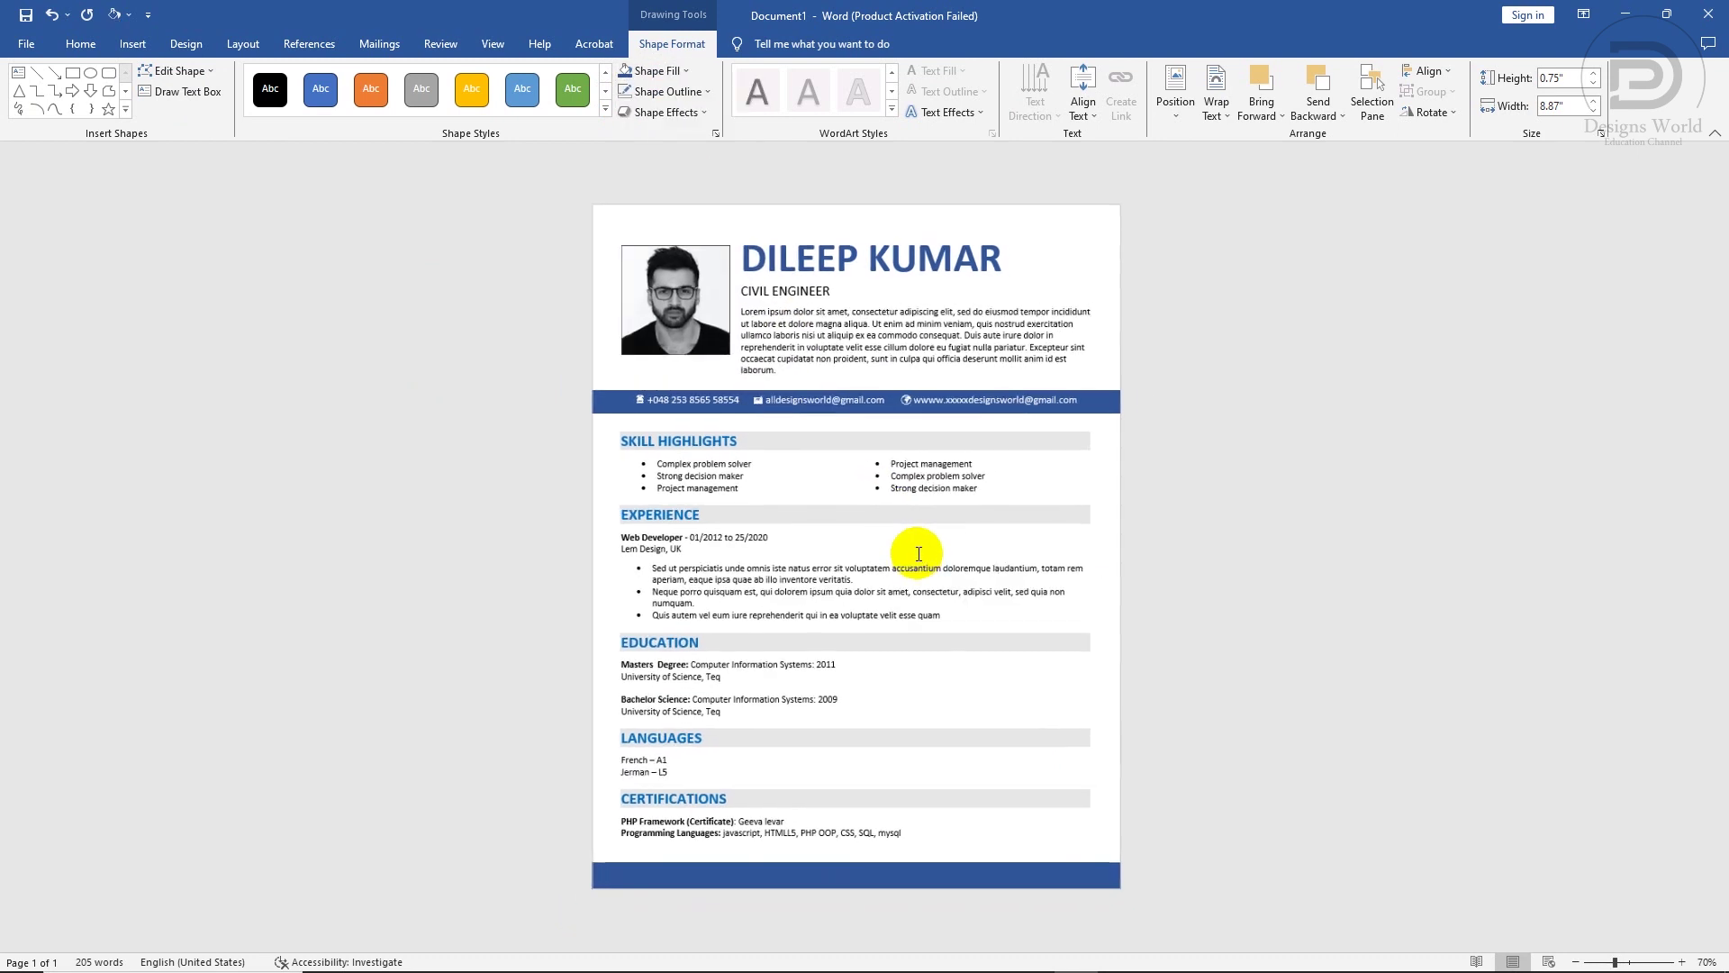
click(1265, 717)
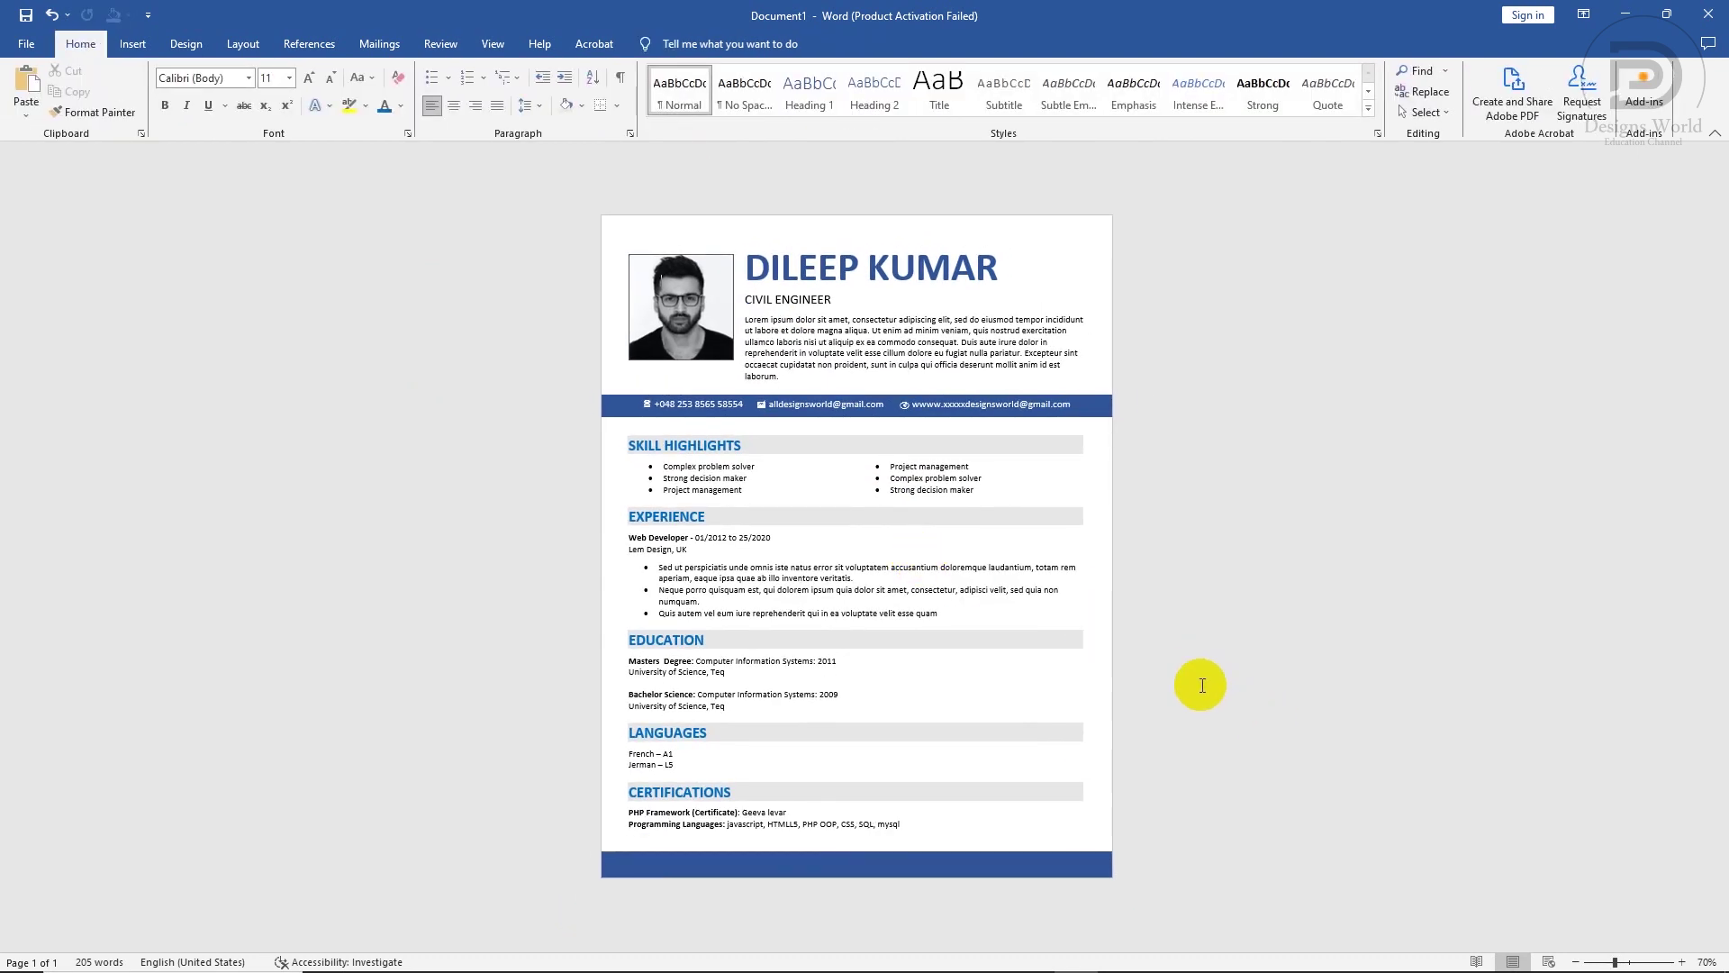
- Save the document as Resume in the CV 82 folder
click(26, 43)
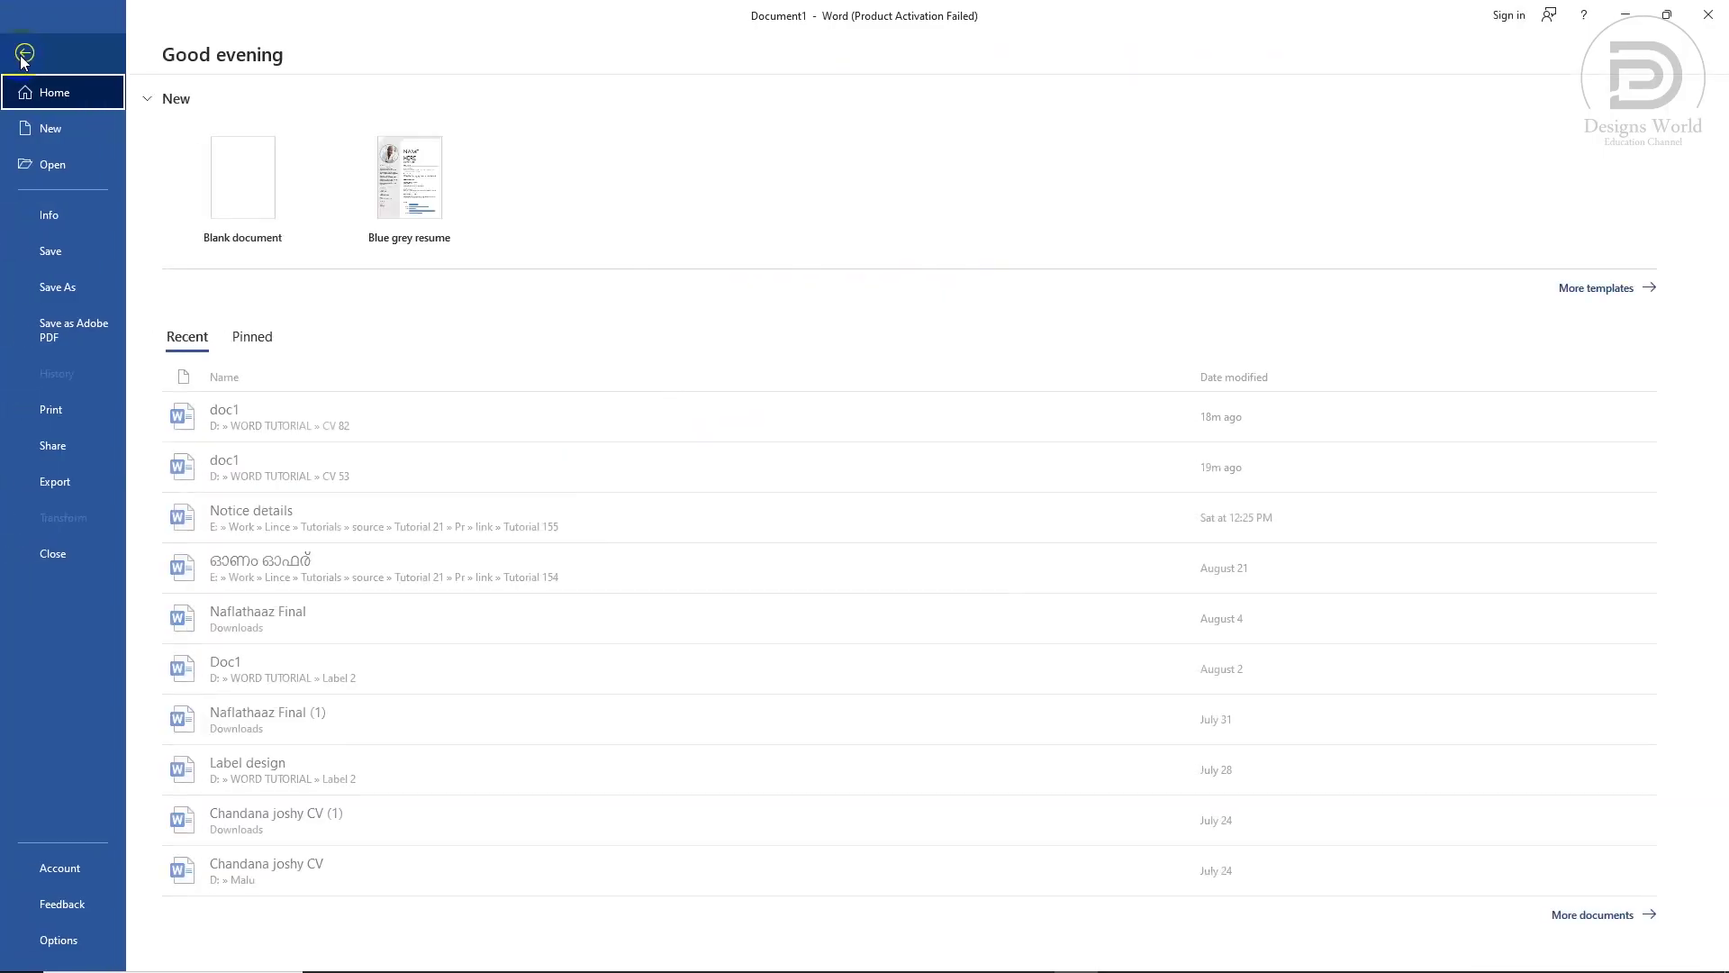
click(64, 282)
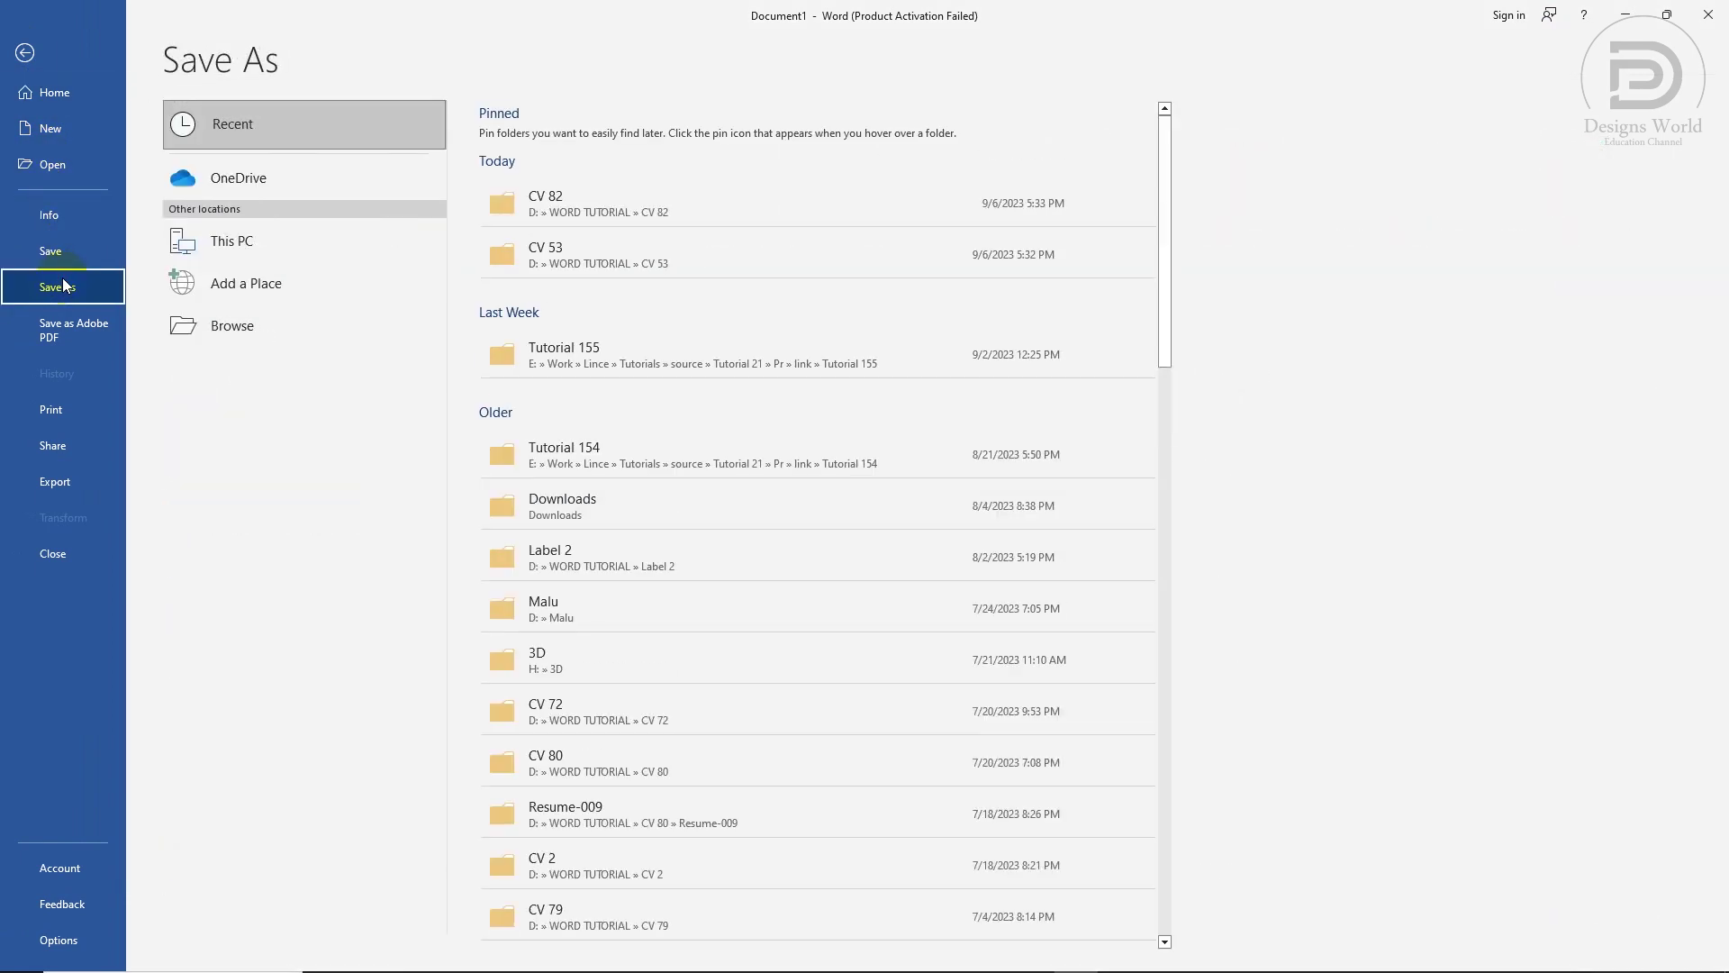
click(569, 216)
text(Resume)
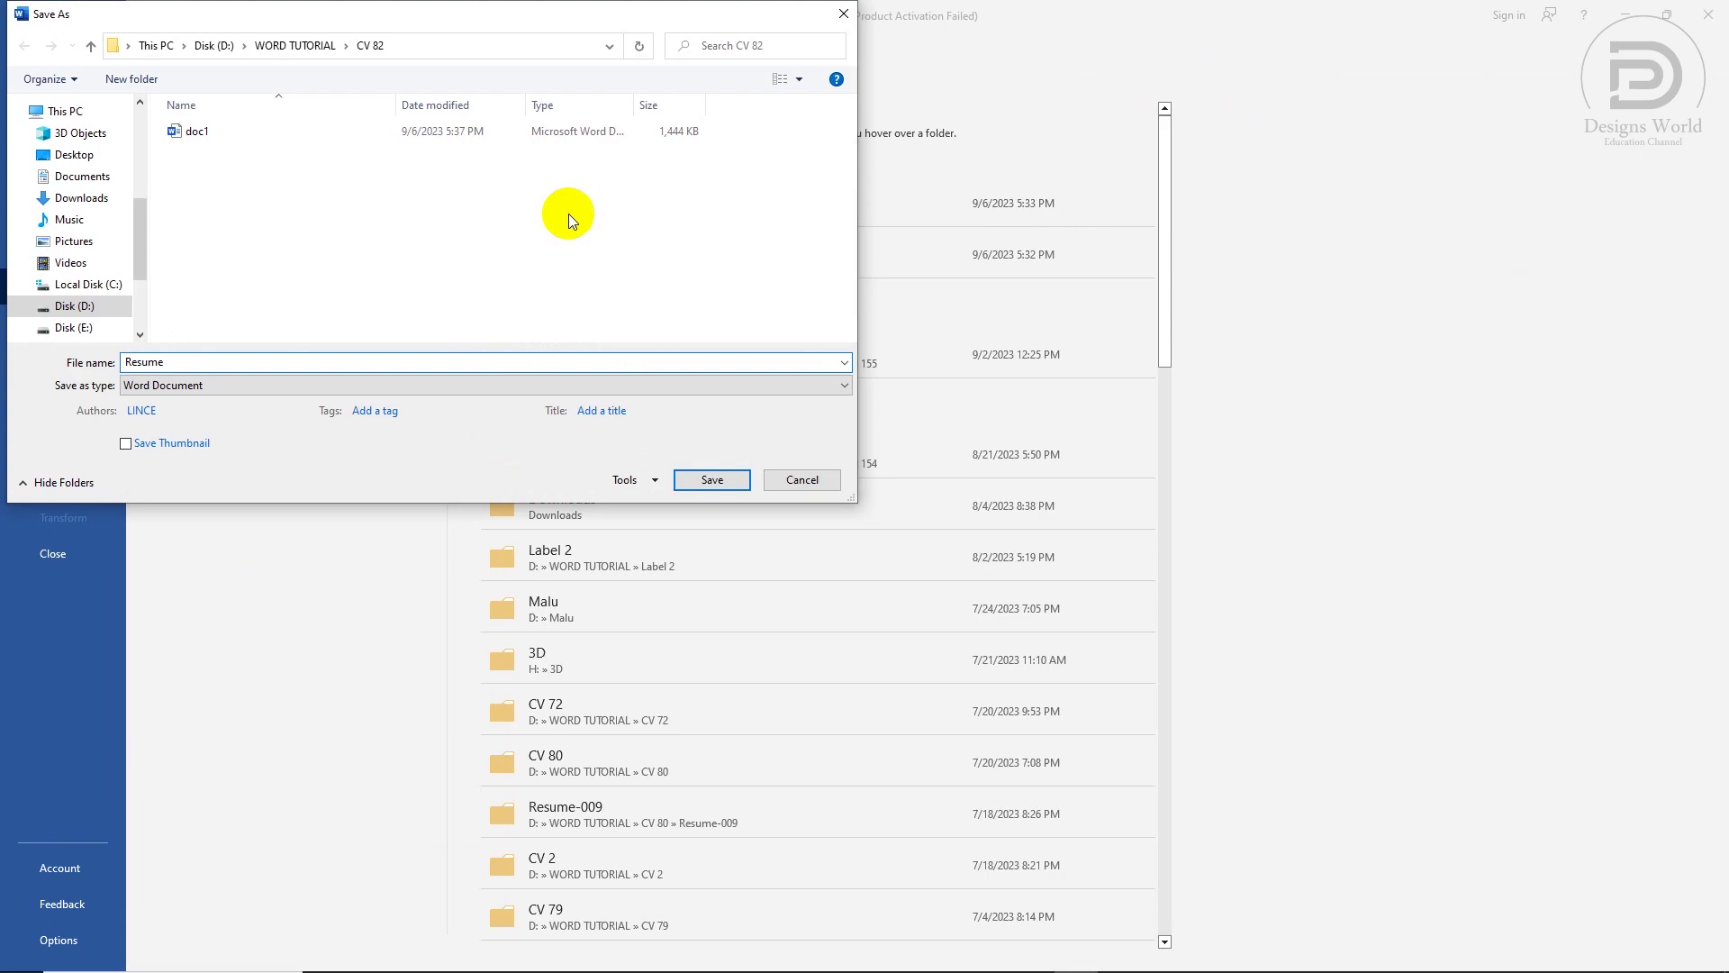
click(716, 481)
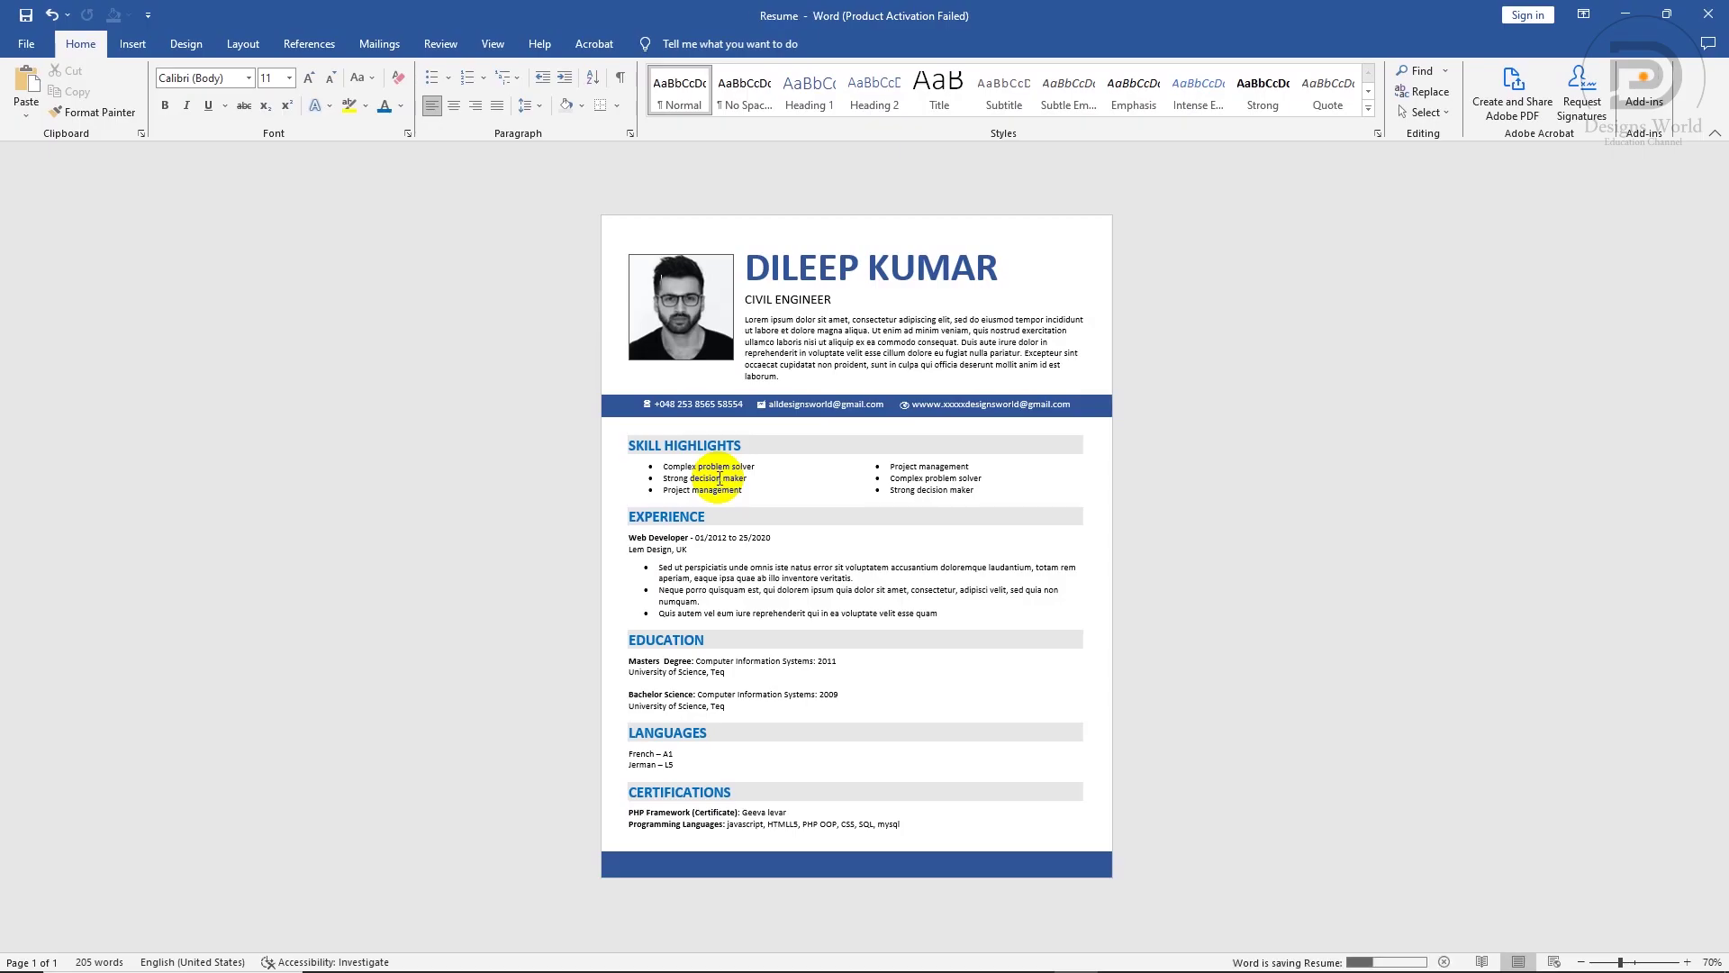
- Save a PDF copy of the resume named Resume
click(26, 44)
click(74, 326)
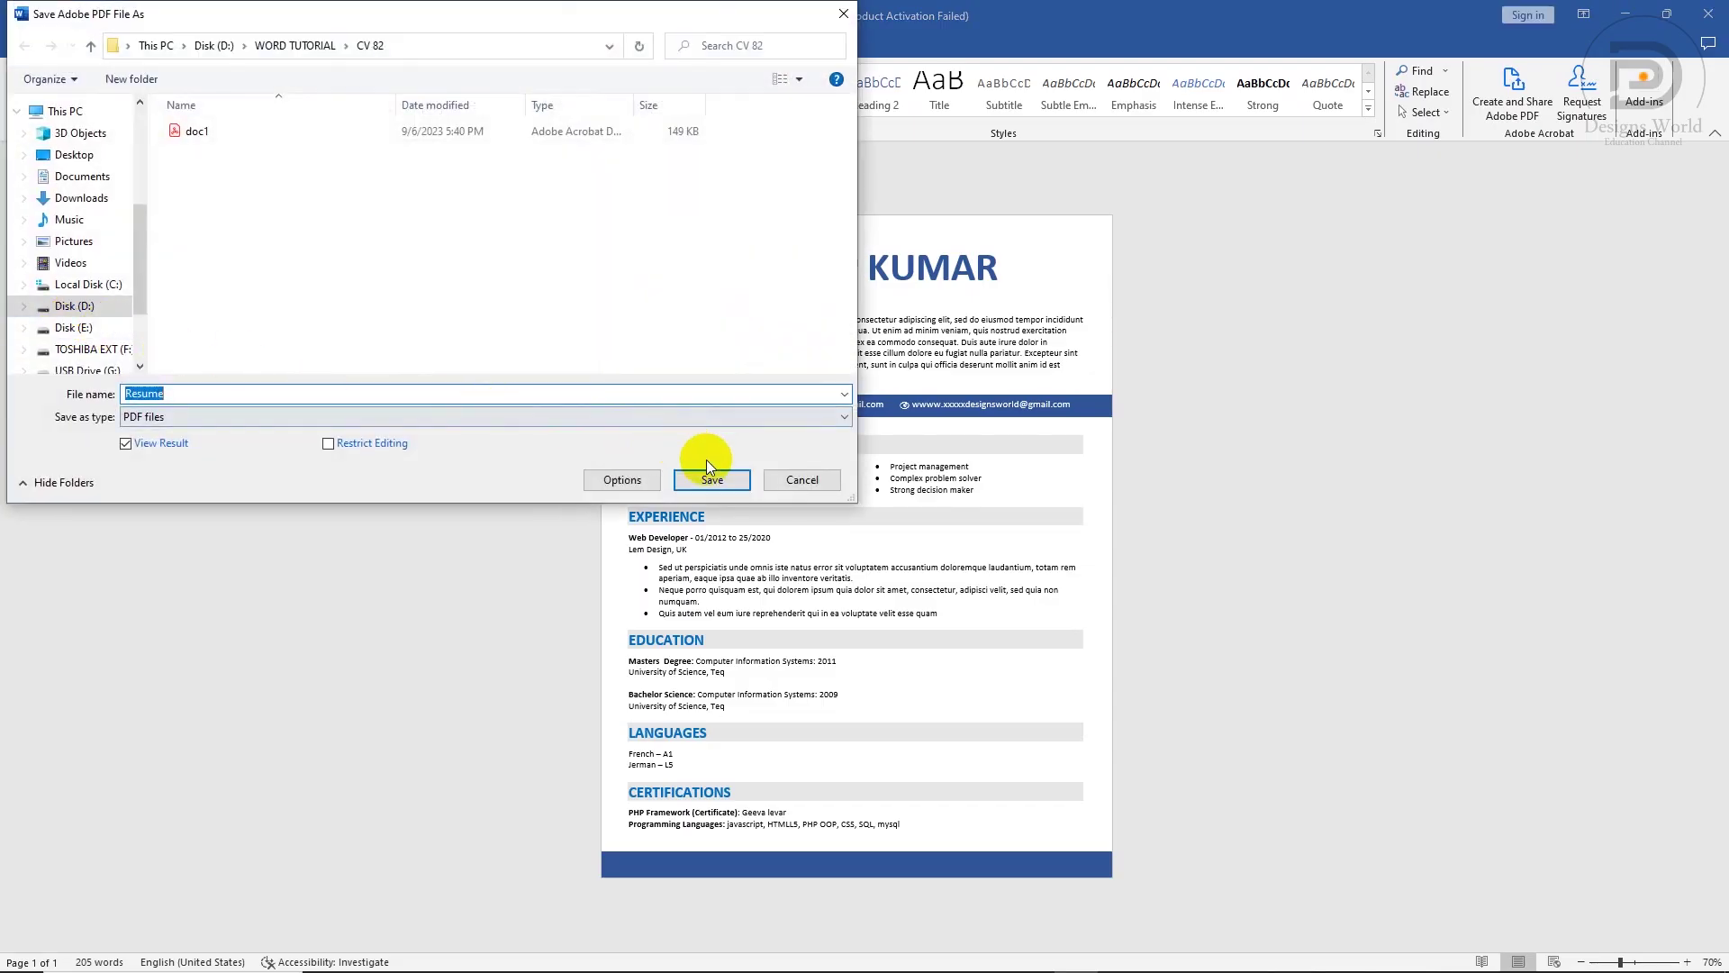
click(712, 479)
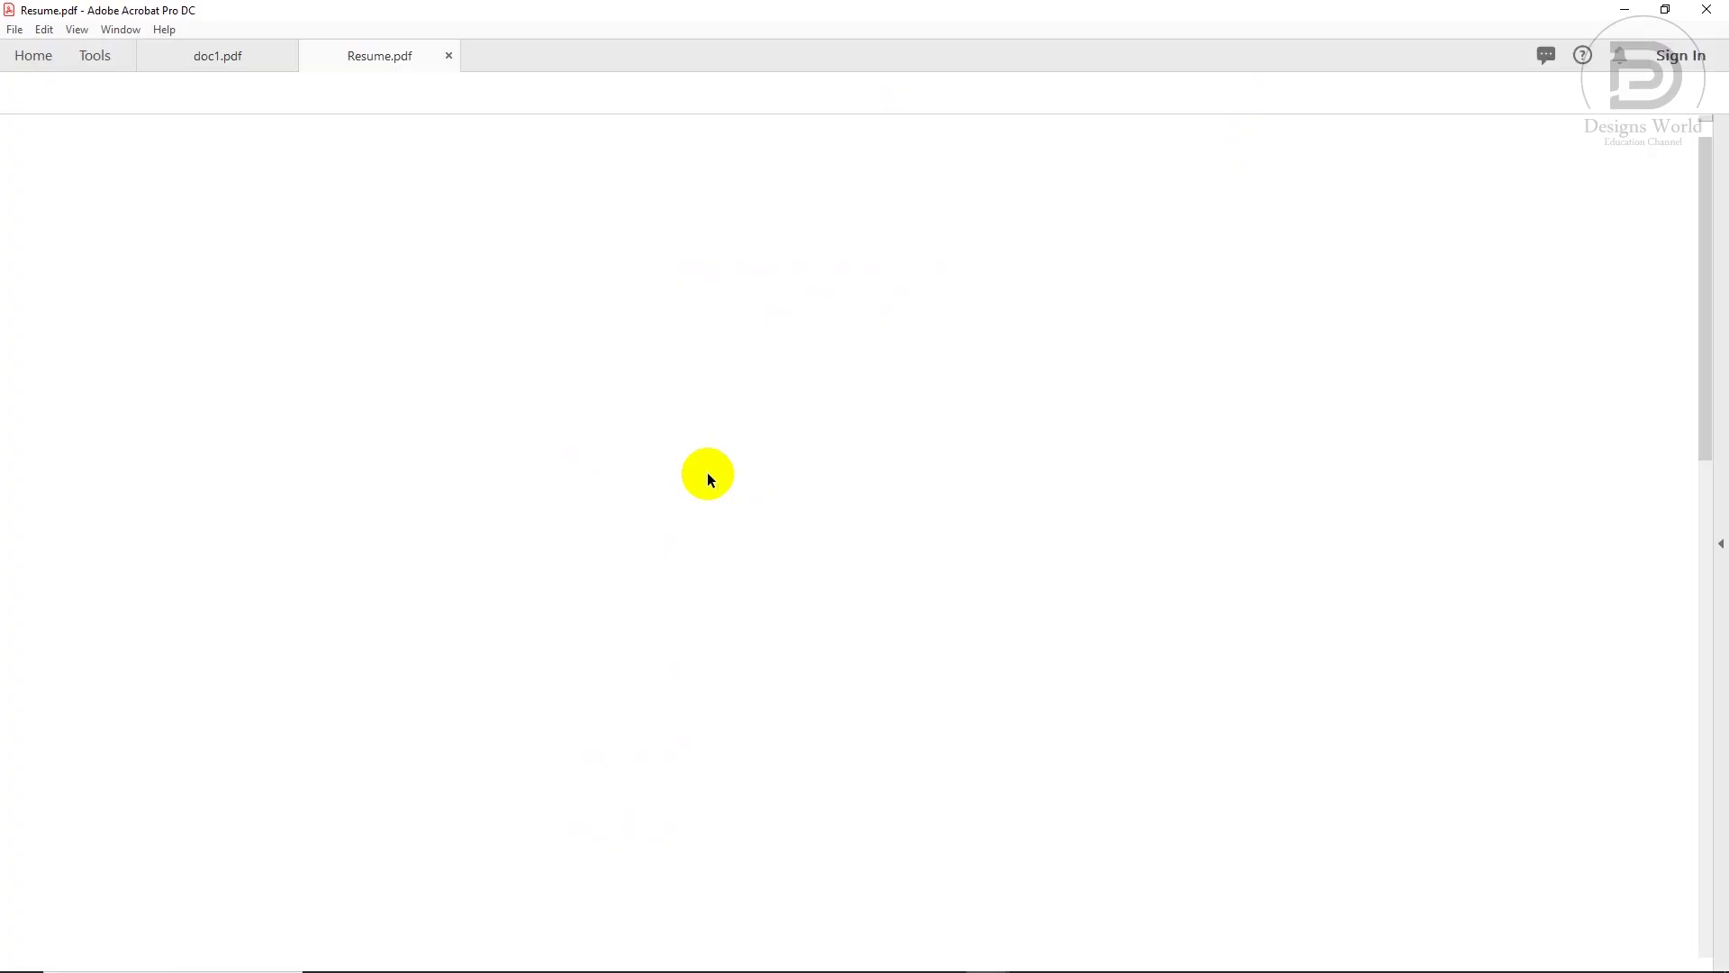
- Fit the whole Resume.pdf page in the Acrobat window with Ctrl+0
key(ctrl+0)
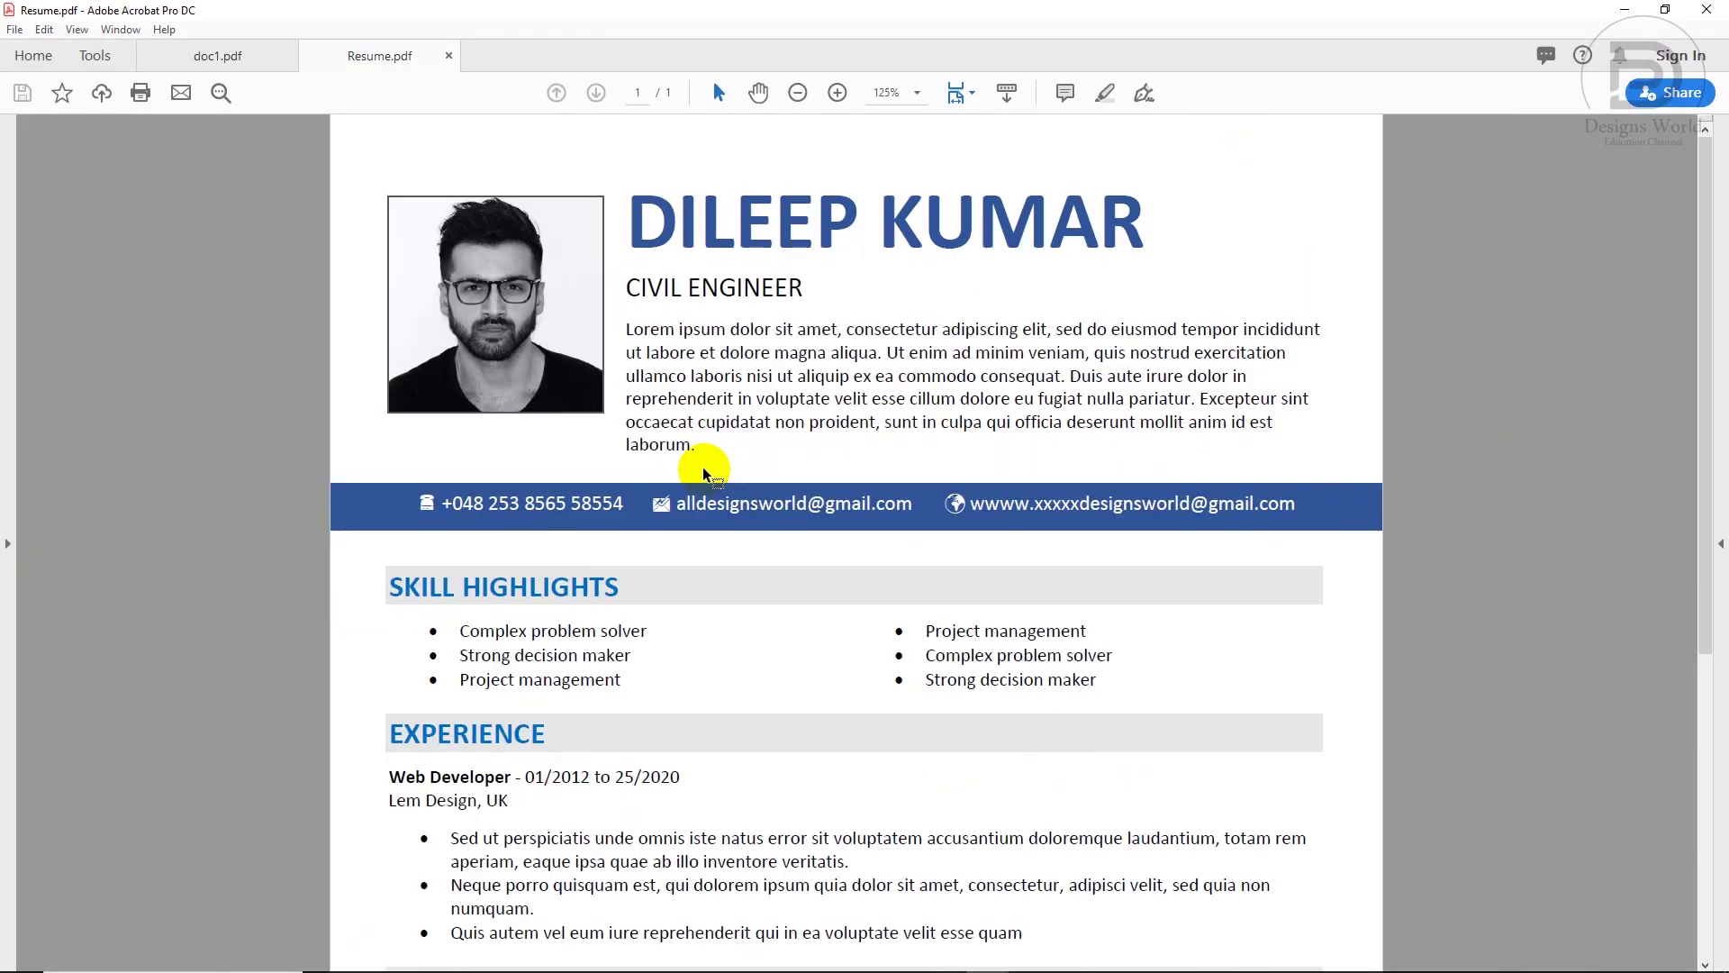